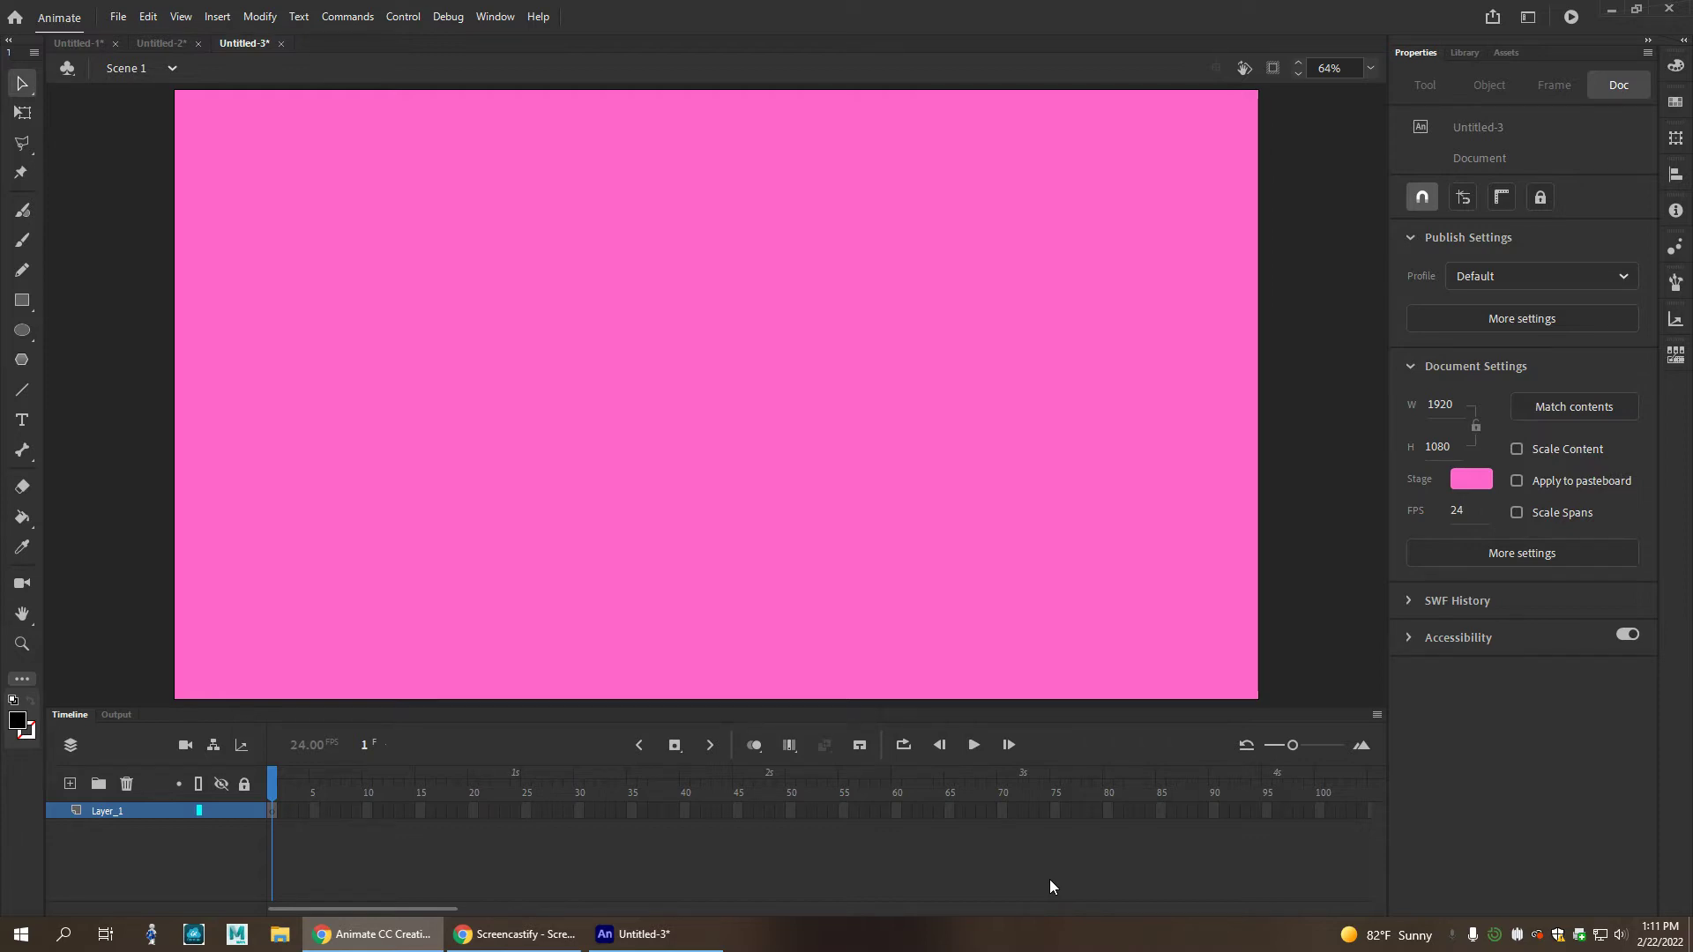
Draw a black, stroke-free upright oval about 245 by 343 px slightly below the stage's centre.
{"action": "left_click", "coordinate": [22, 332]}
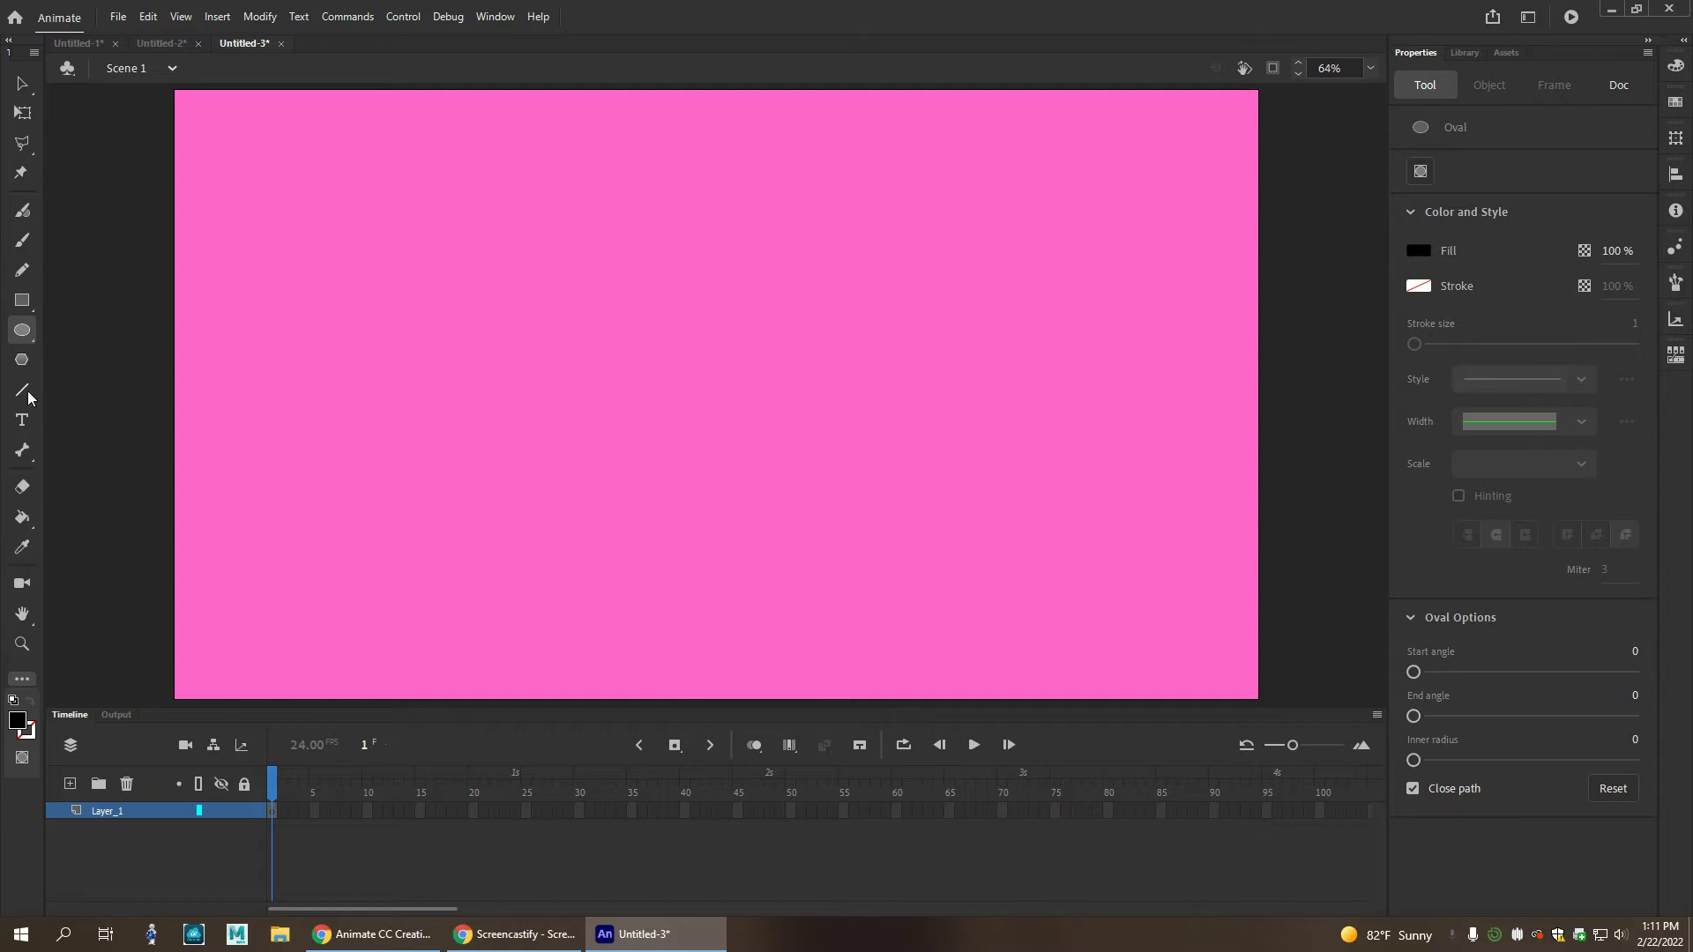
{"action": "left_click", "coordinate": [34, 738]}
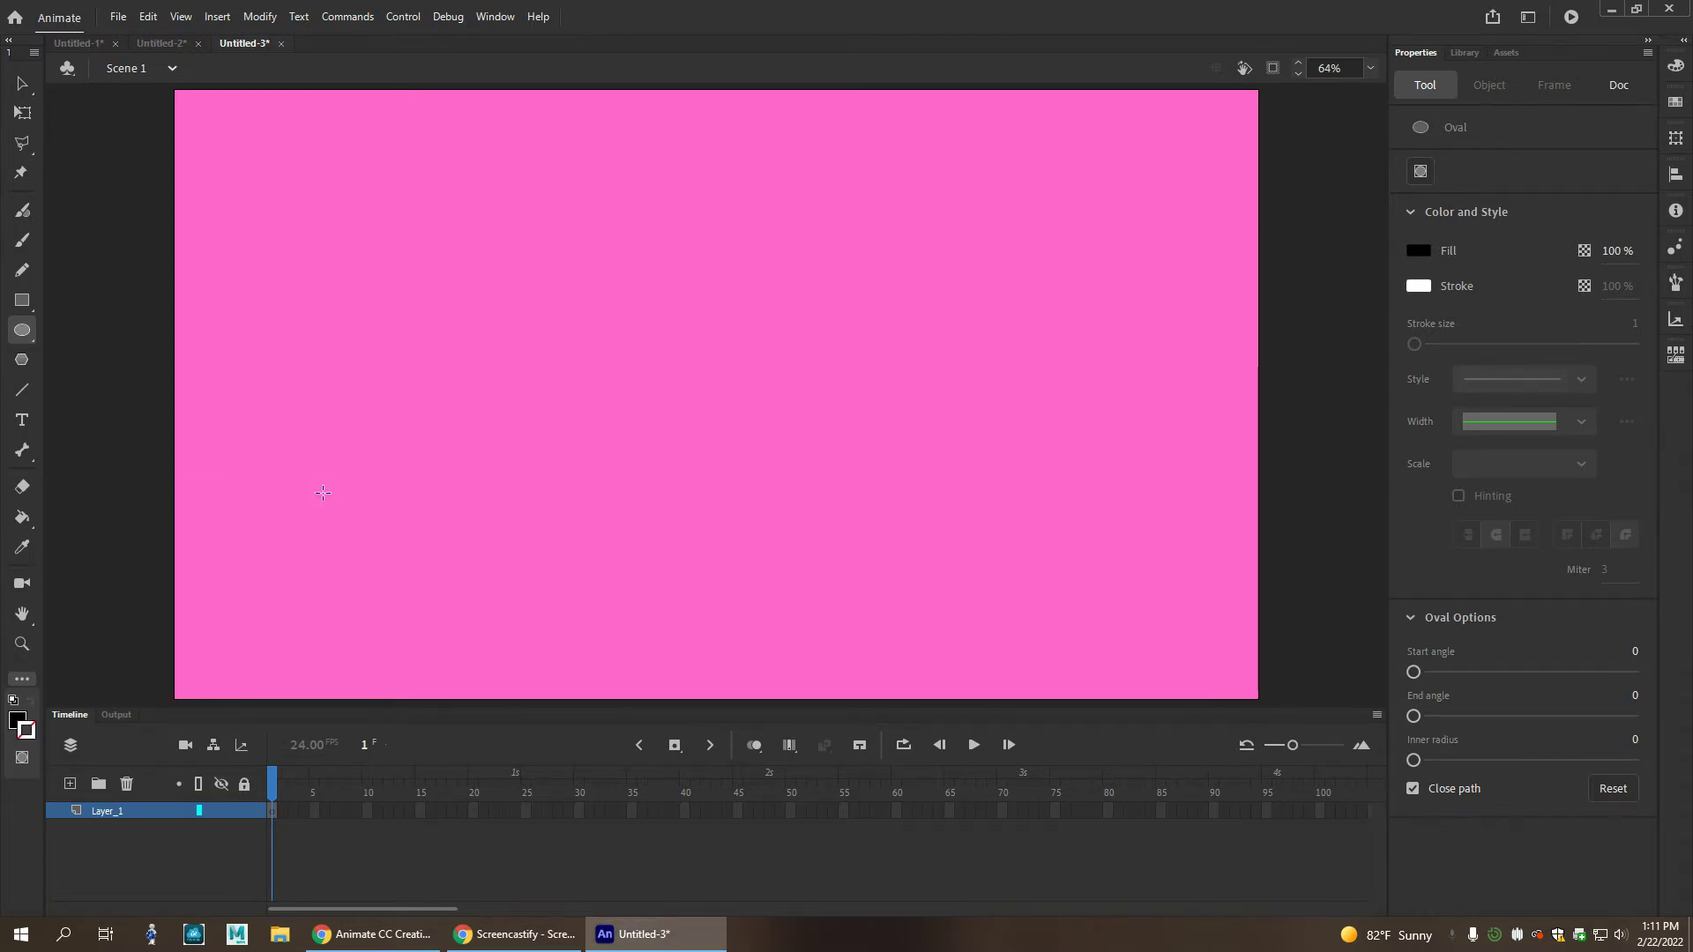
{"action": "left_click", "coordinate": [18, 721]}
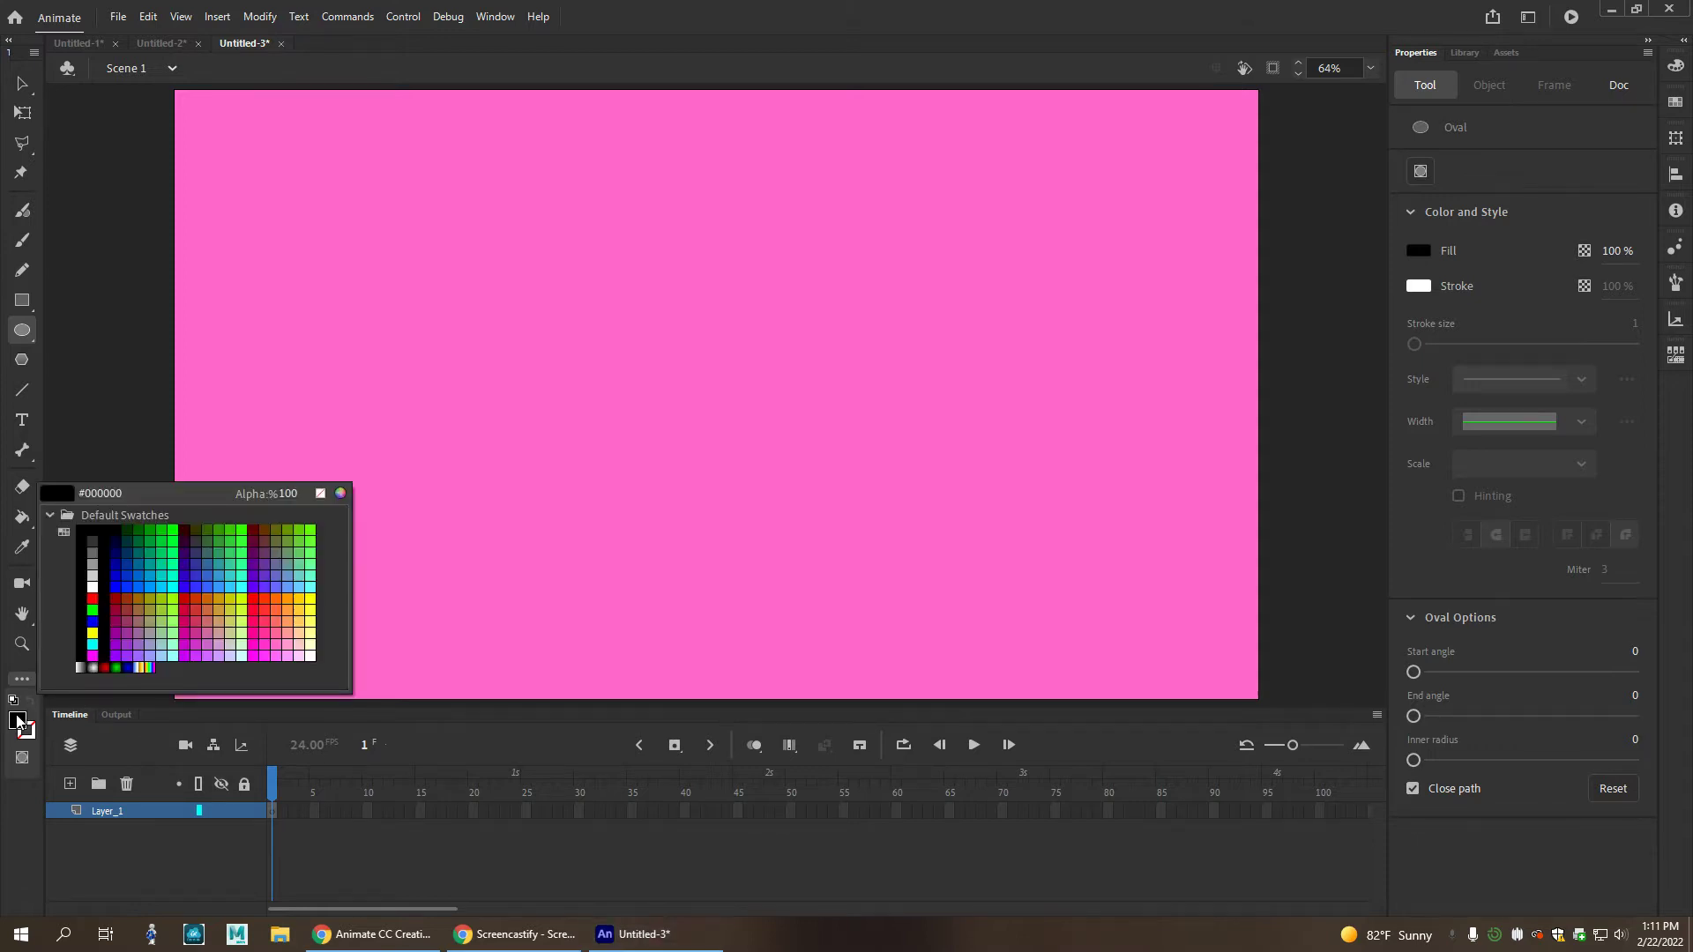
{"action": "left_click", "coordinate": [97, 527]}
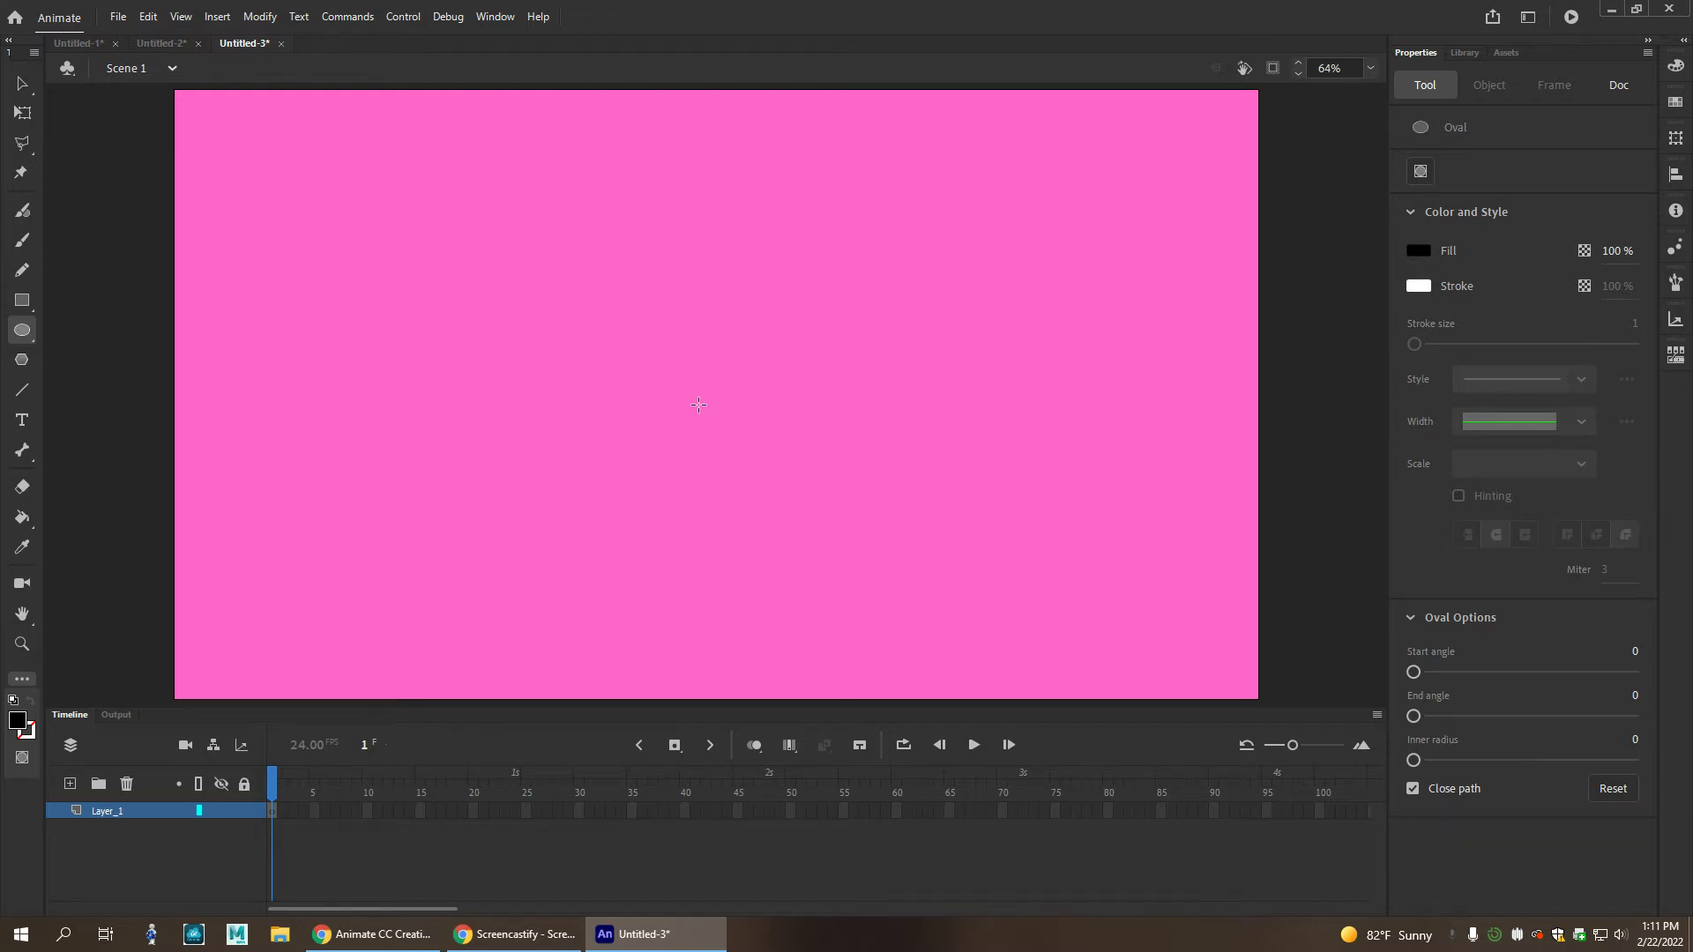
{"action": "left_click_drag", "start_coordinate": [669, 373], "coordinate": [807, 566]}
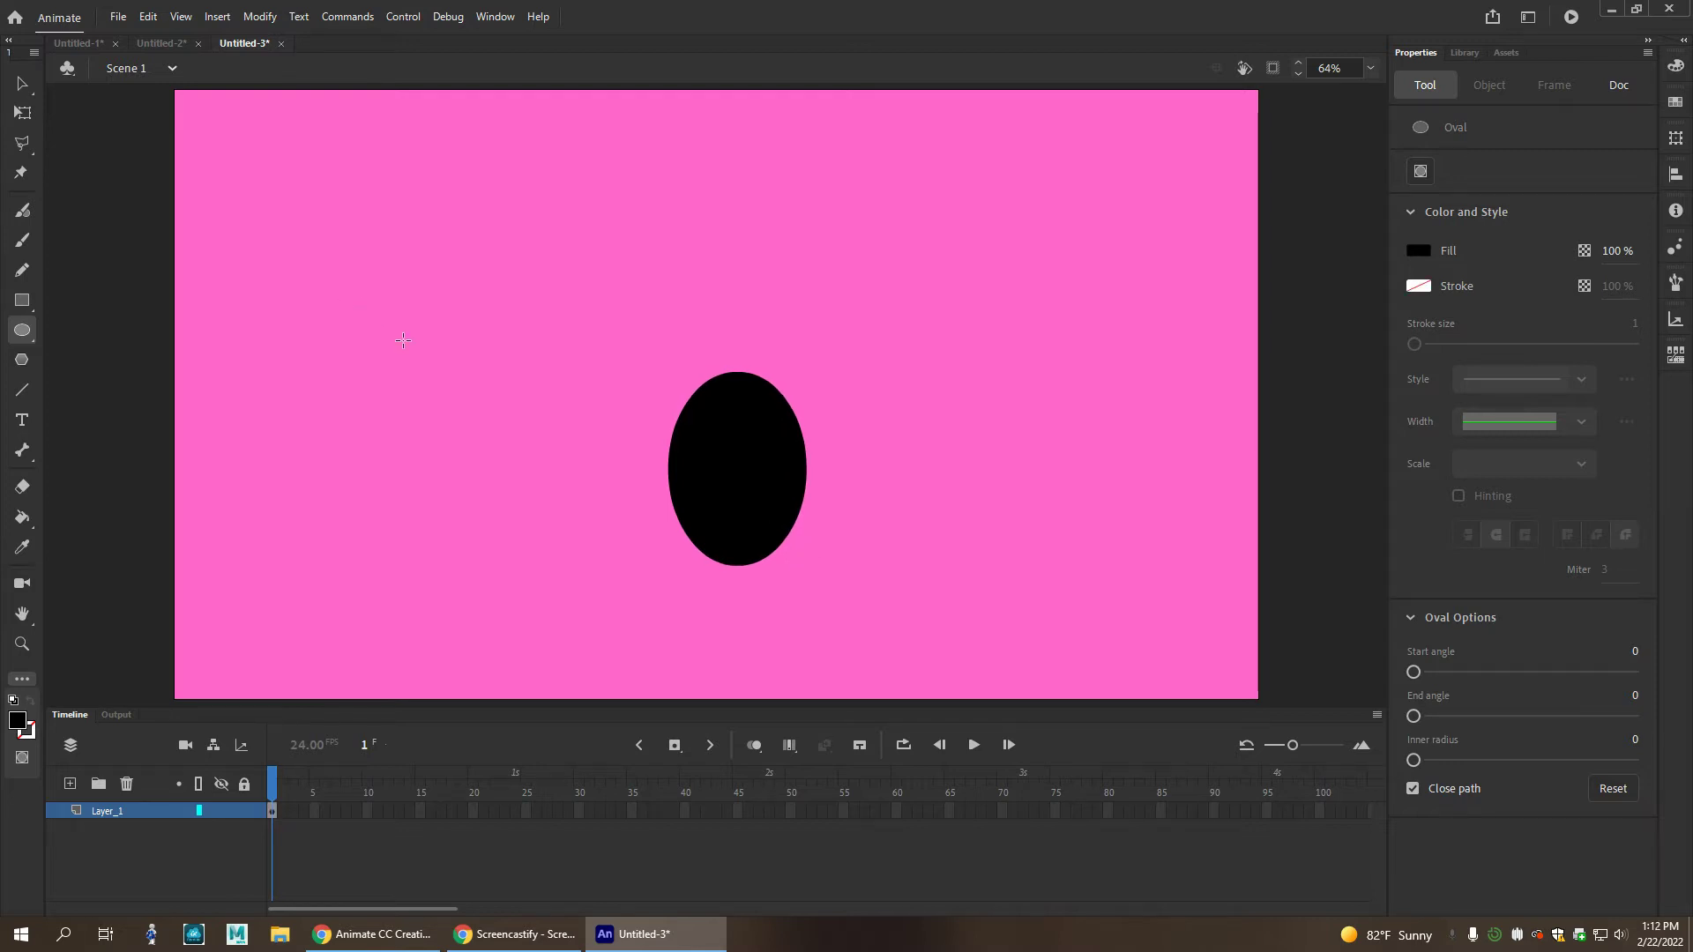
Convert the black oval to a Movie Clip symbol named "cat body" and show it in the library.
{"action": "left_click", "coordinate": [22, 83]}
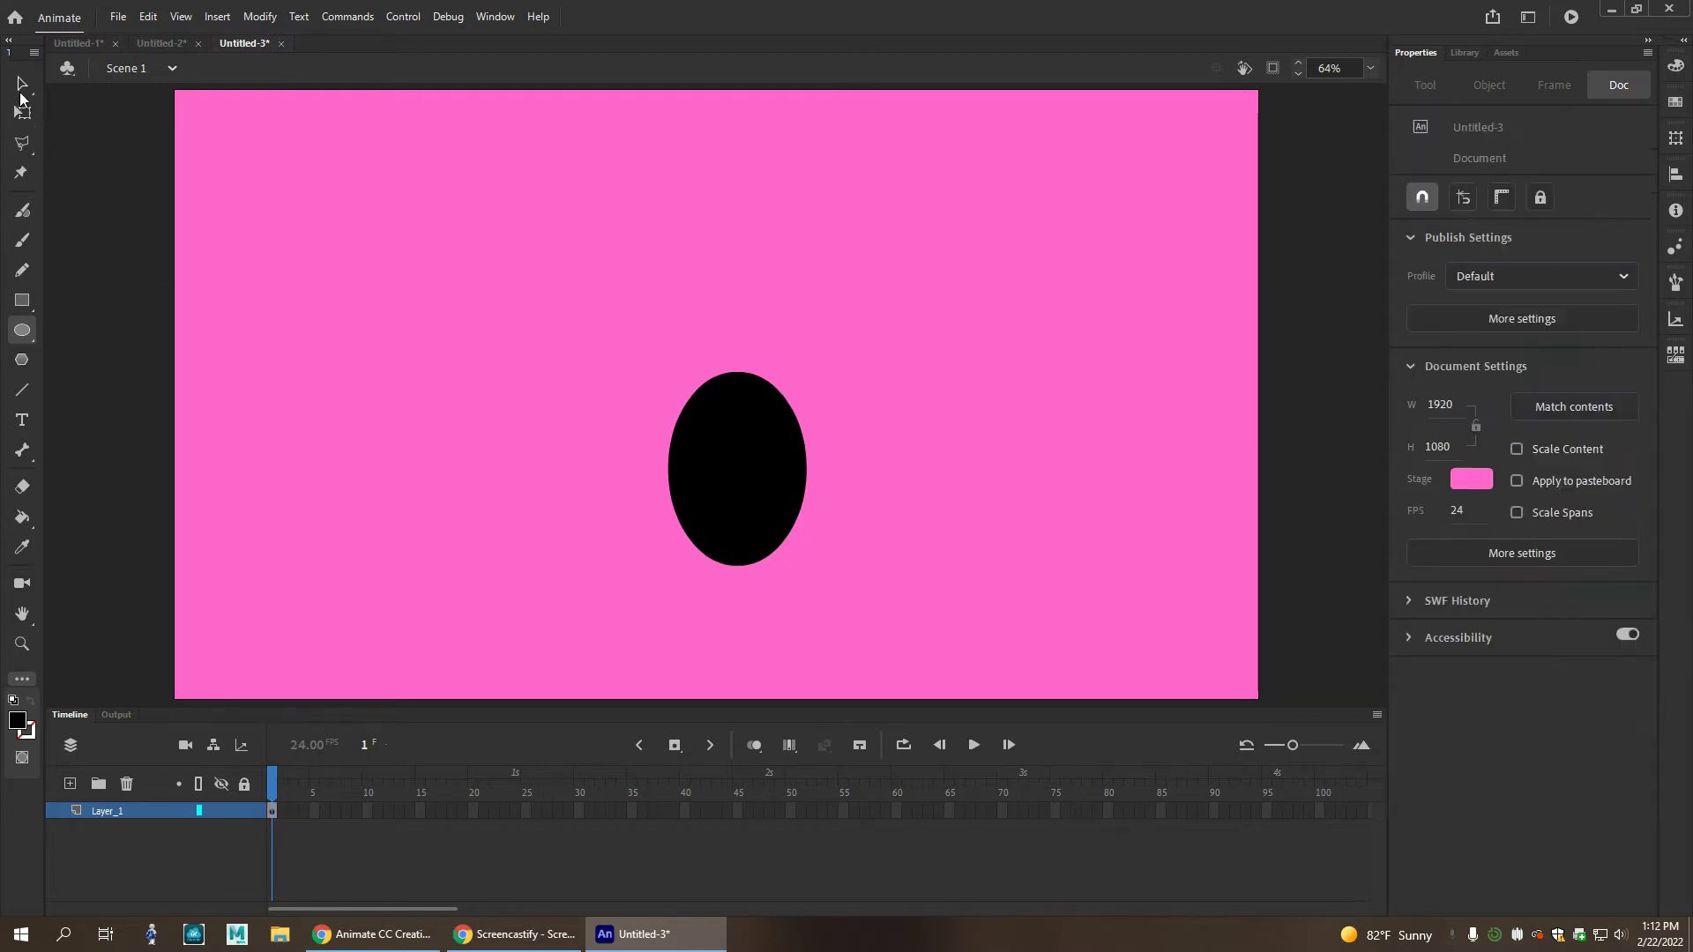
{"action": "left_click", "coordinate": [723, 445]}
{"action": "right_click", "coordinate": [718, 437]}
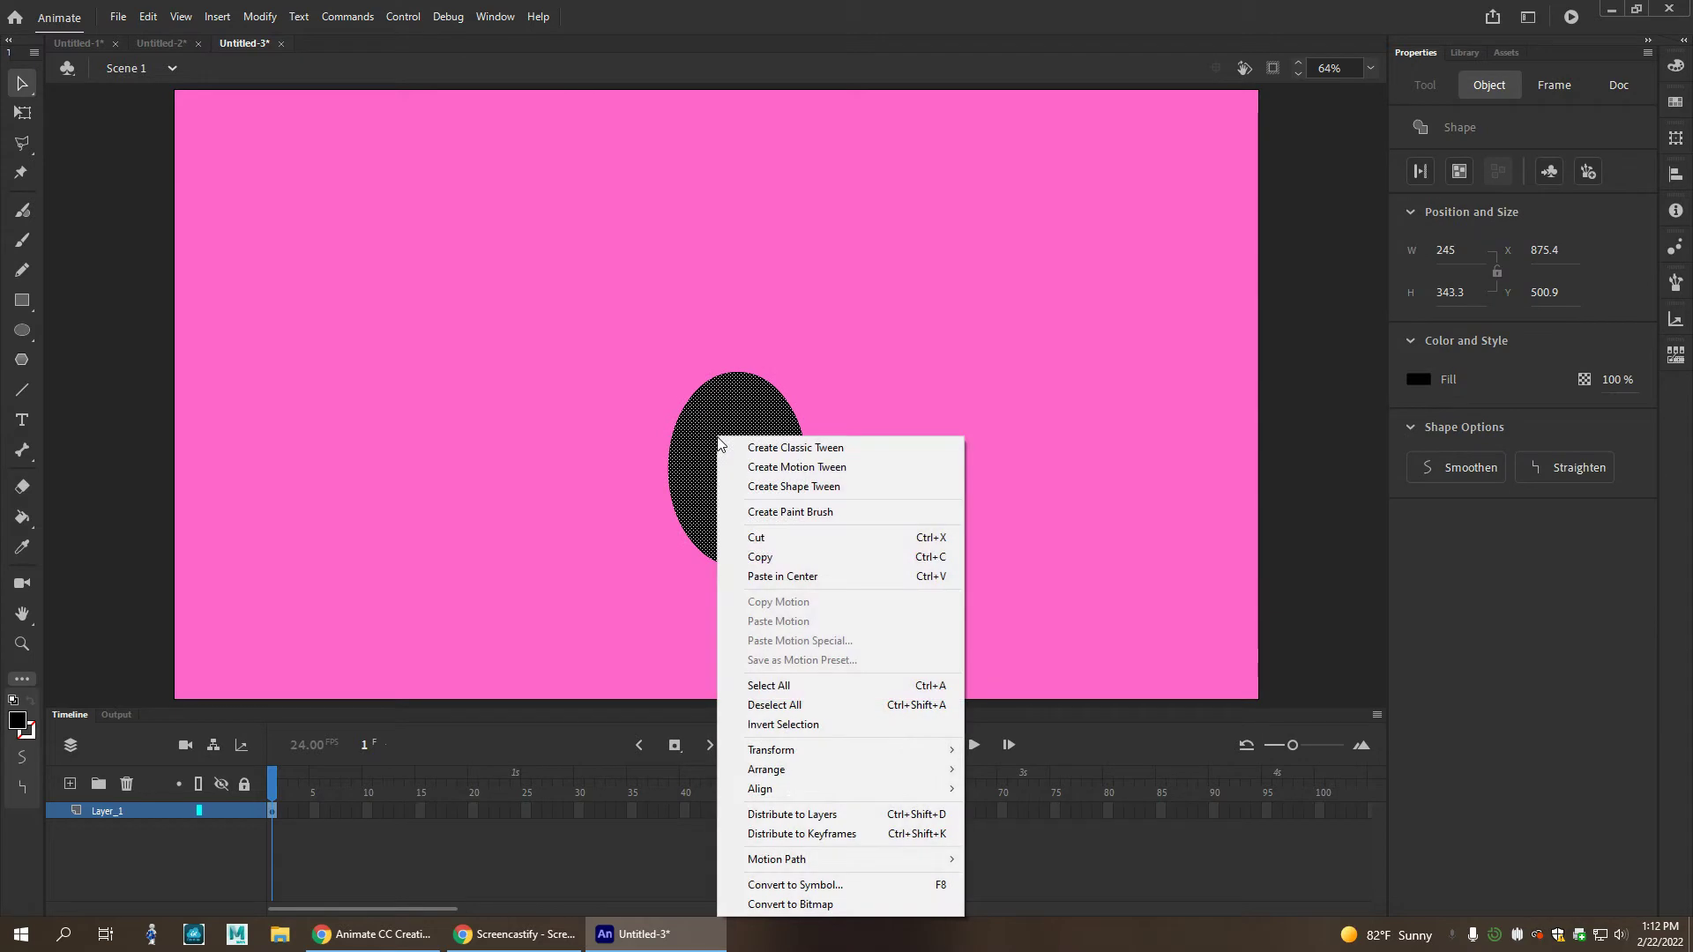
{"action": "left_click", "coordinate": [836, 885]}
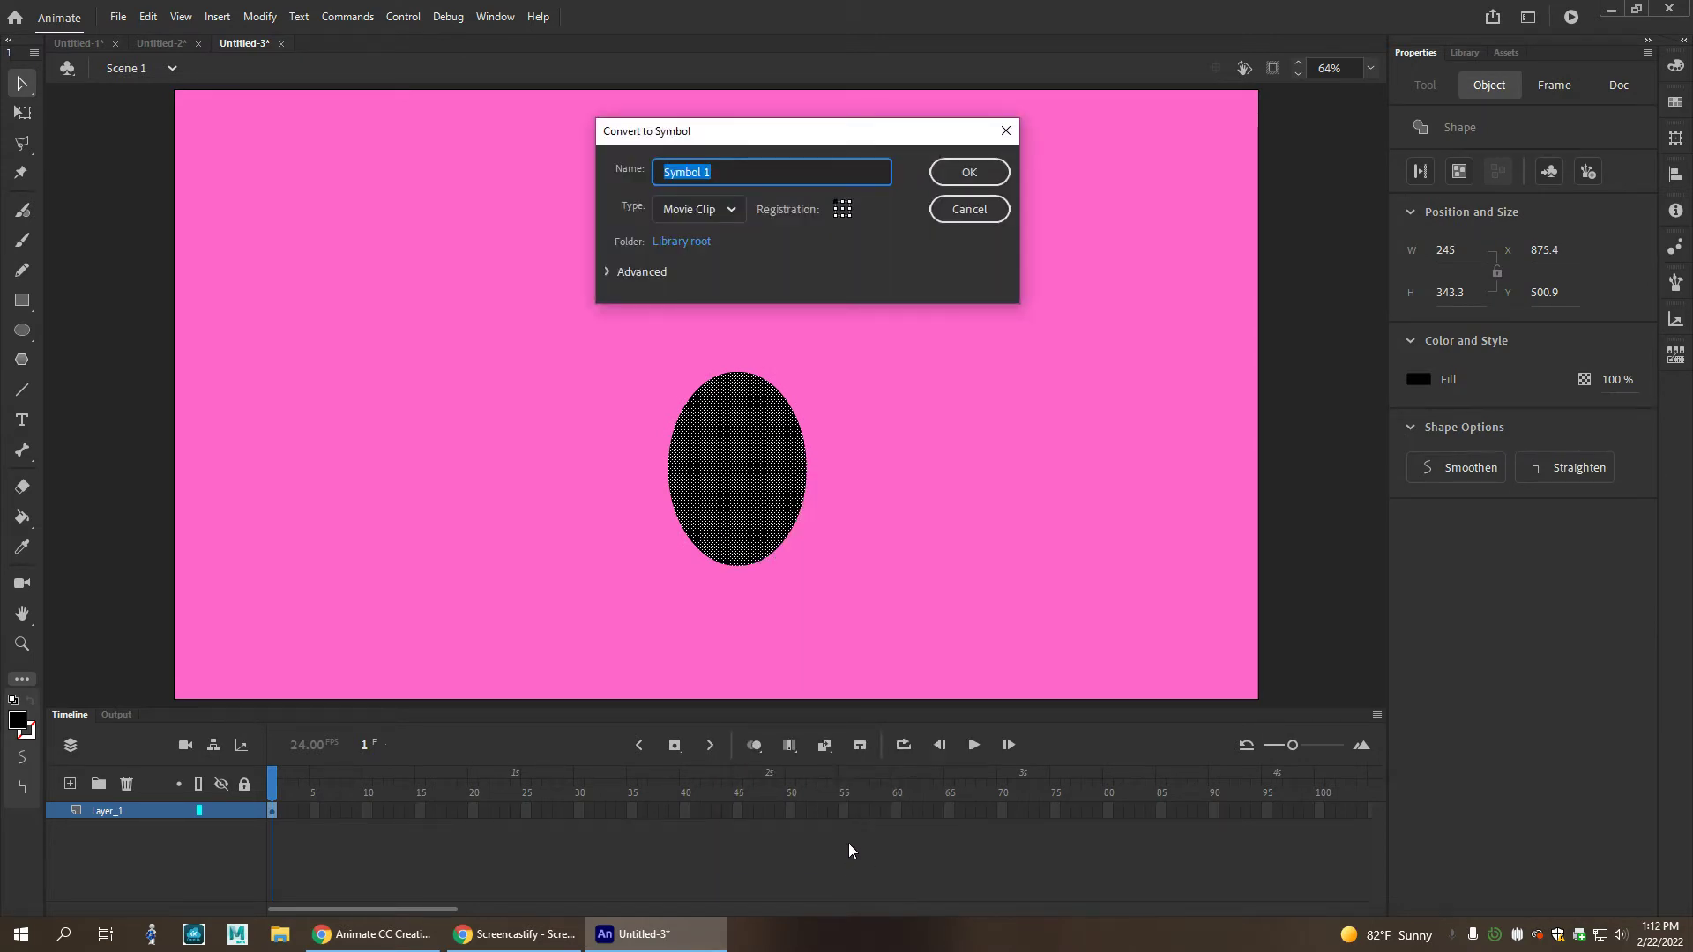
{"action": "type", "text": "cat body"}
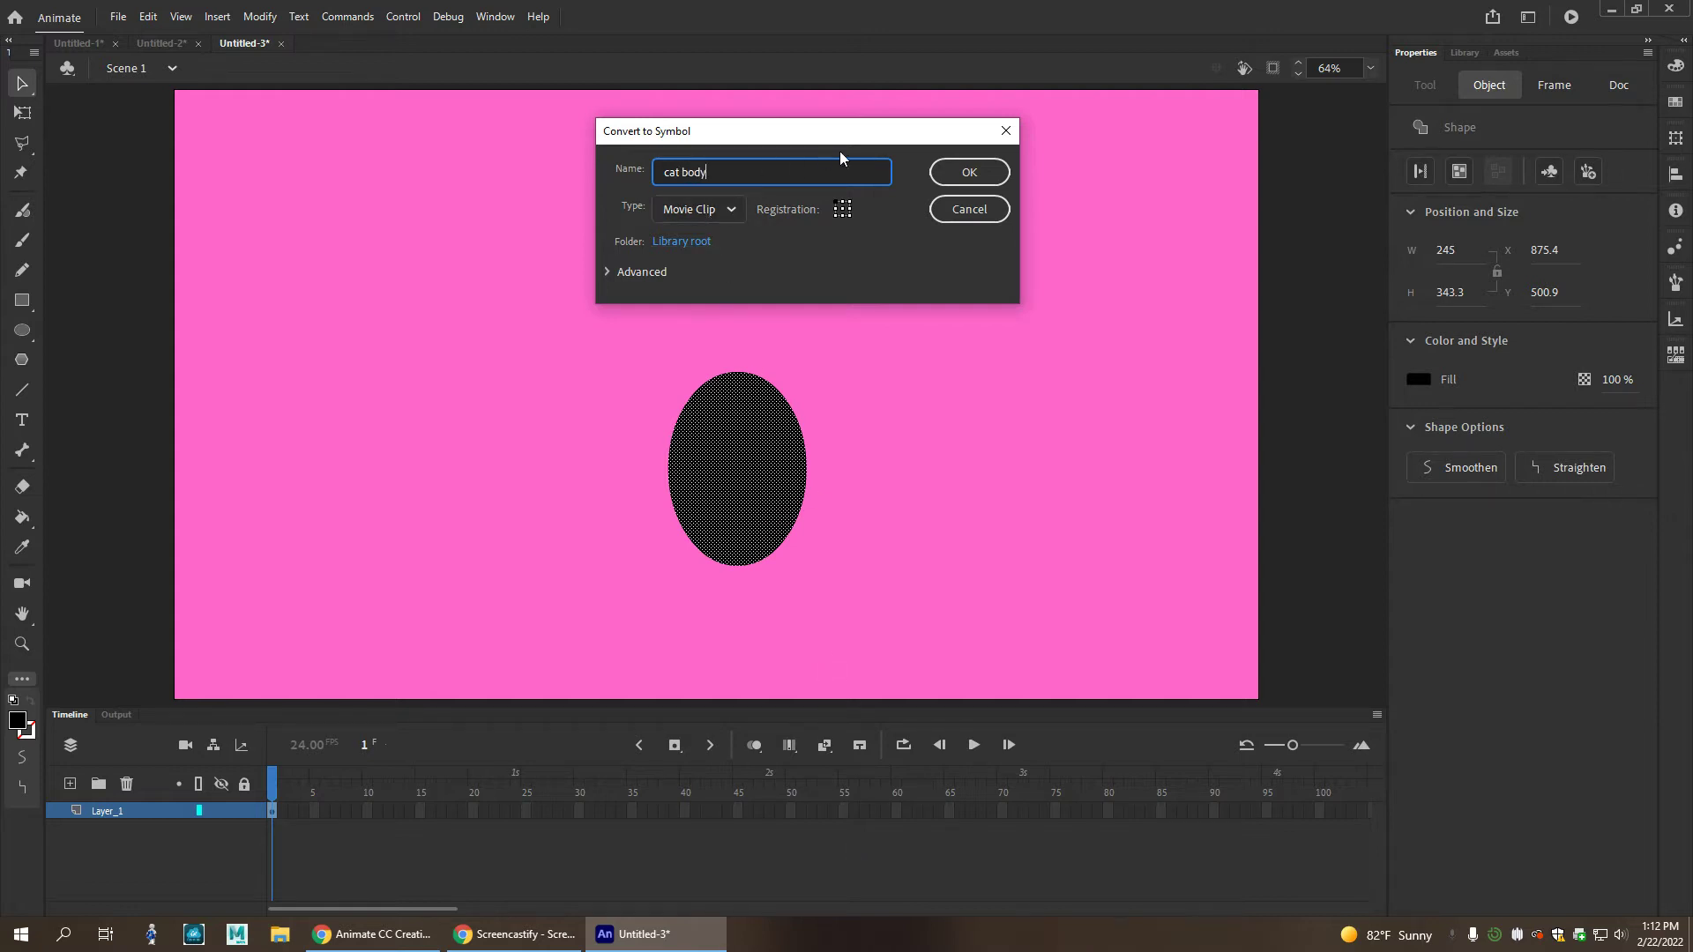
{"action": "left_click", "coordinate": [970, 172]}
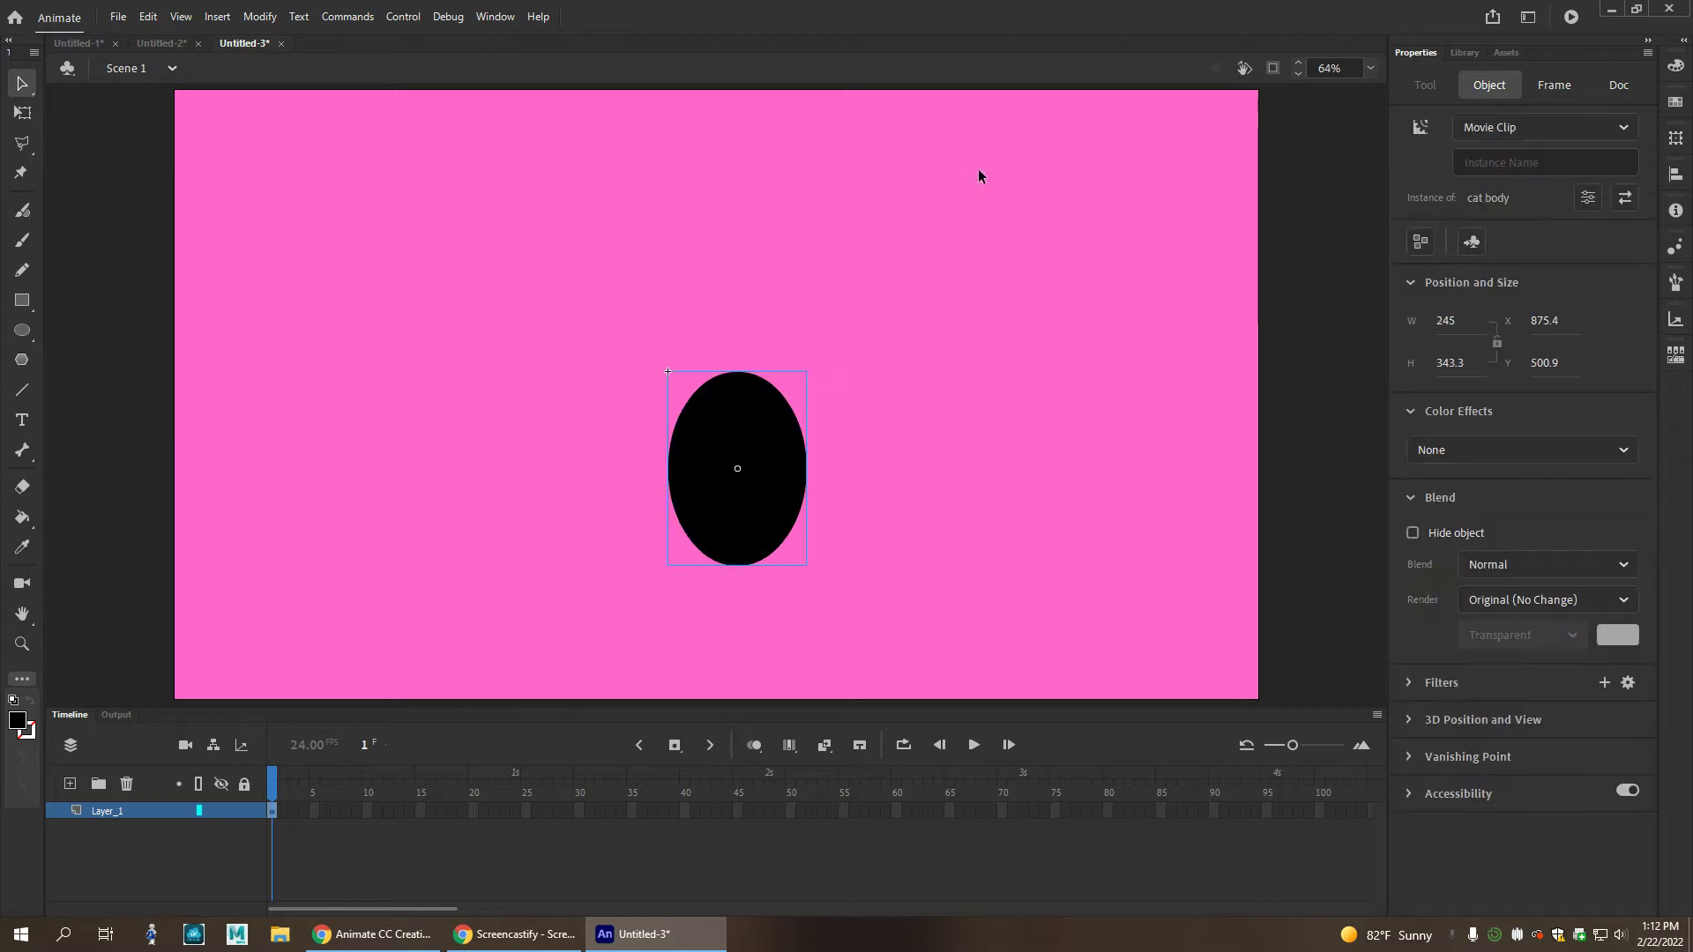
{"action": "left_click", "coordinate": [1463, 52]}
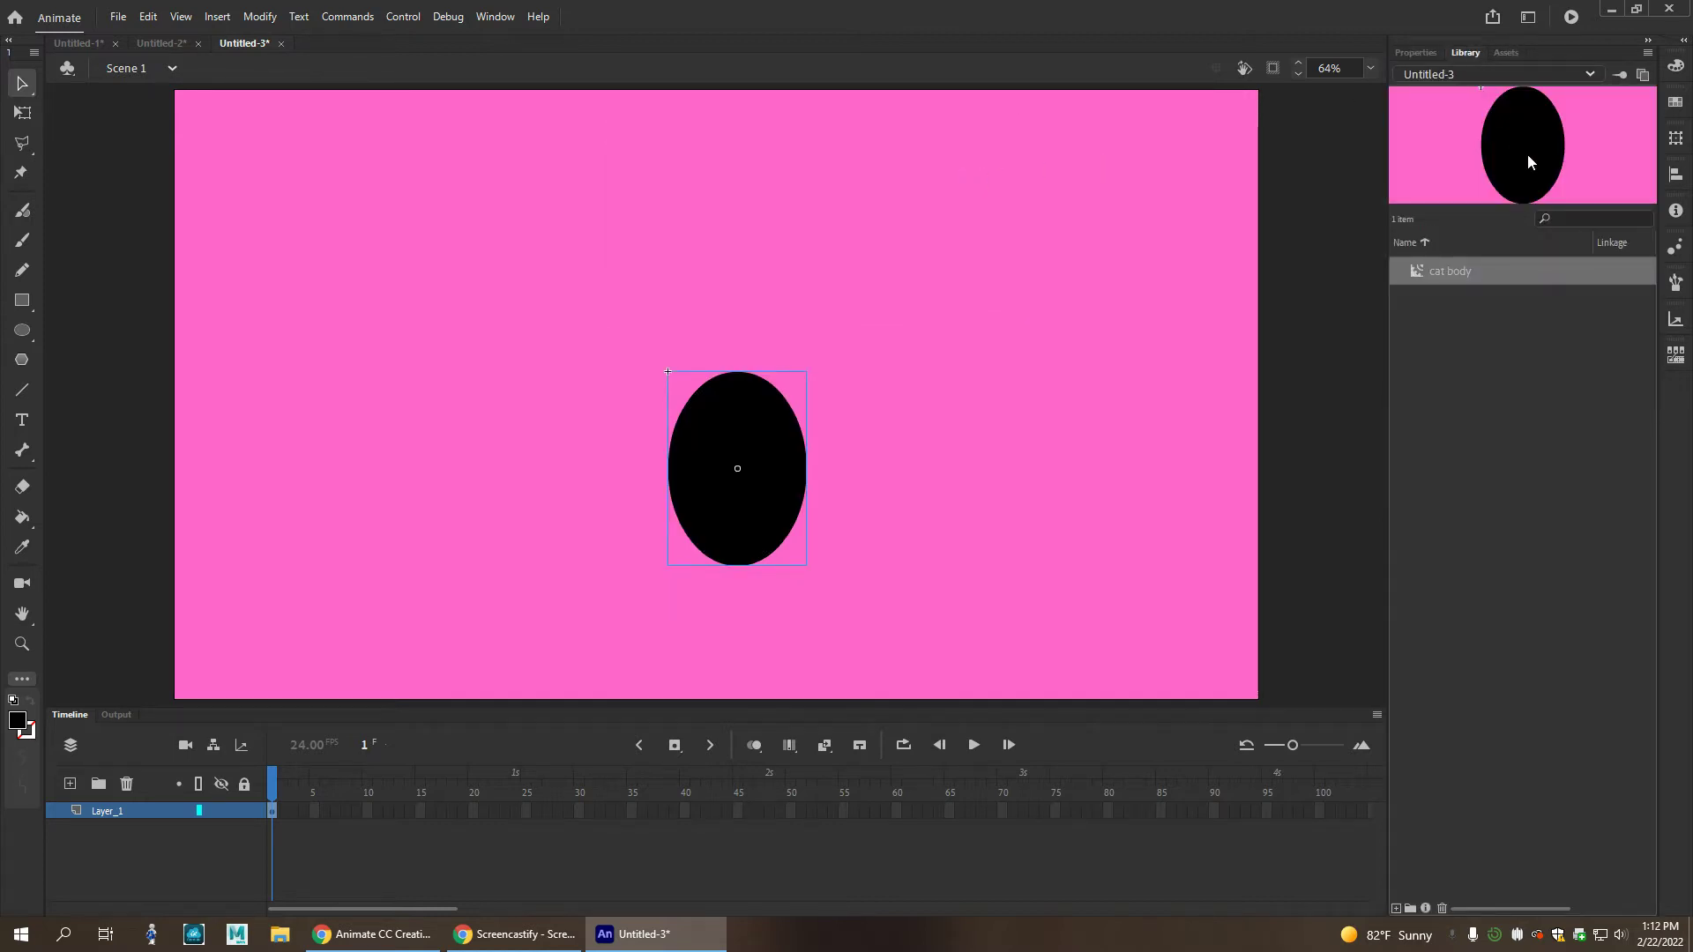
Draw a black circle about 178 px wide up and left of the body and convert it to a Movie Clip symbol named "cat head".
{"action": "left_click", "coordinate": [22, 331]}
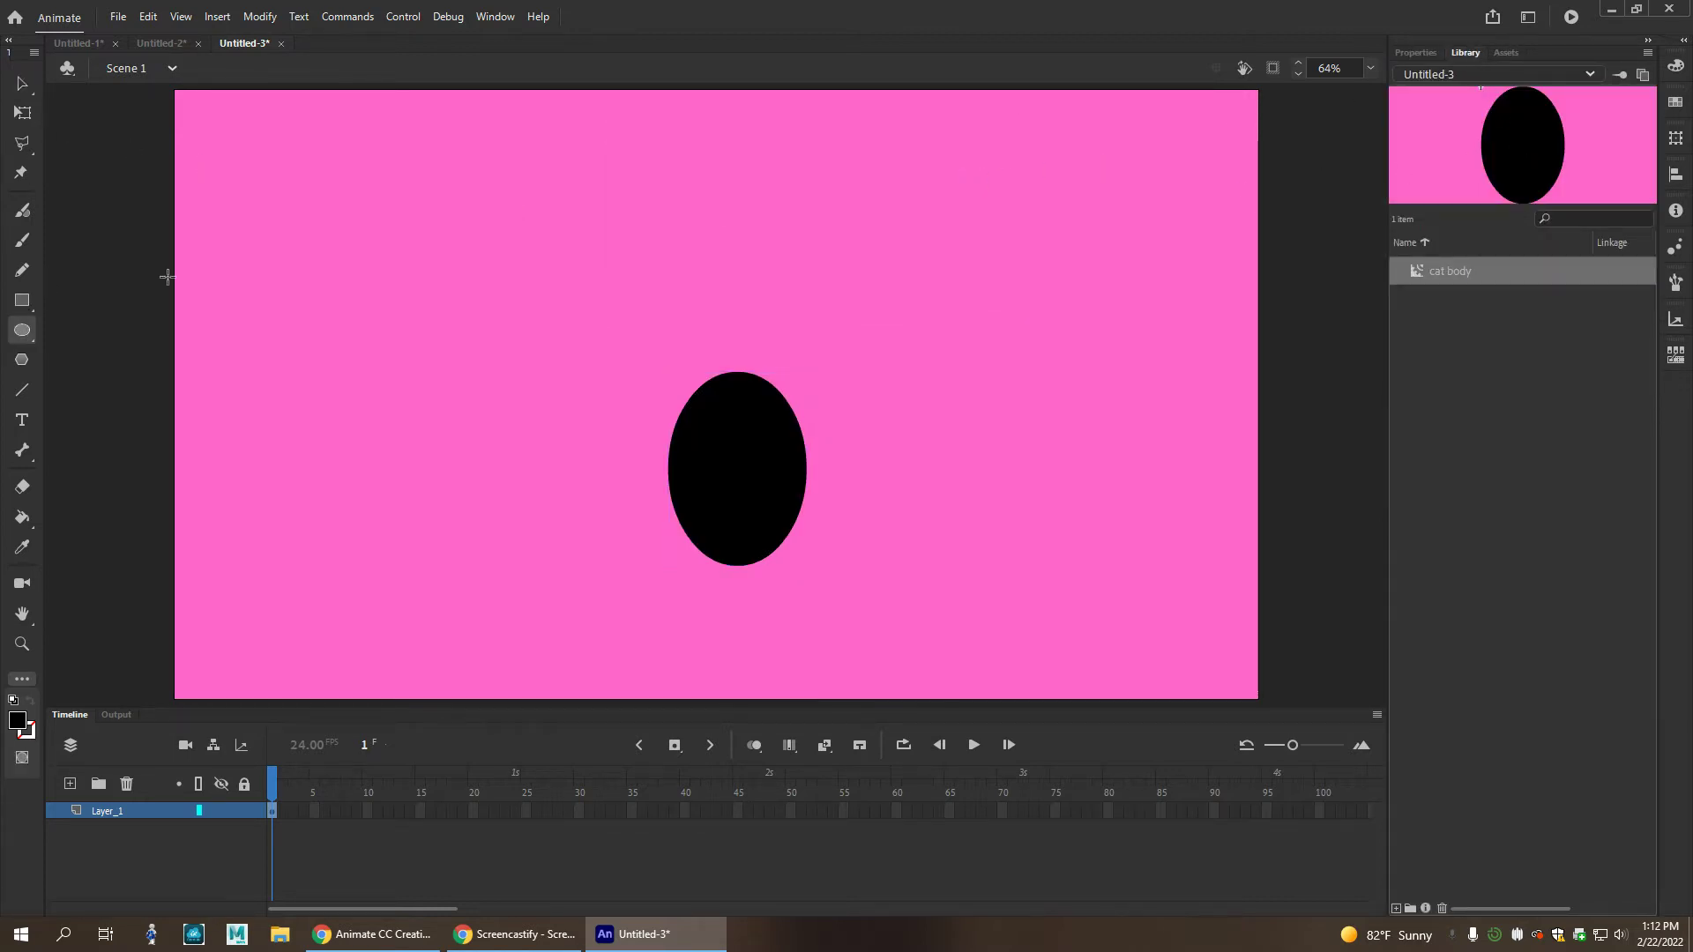
{"action": "left_click_drag", "start_coordinate": [450, 245], "coordinate": [551, 331]}
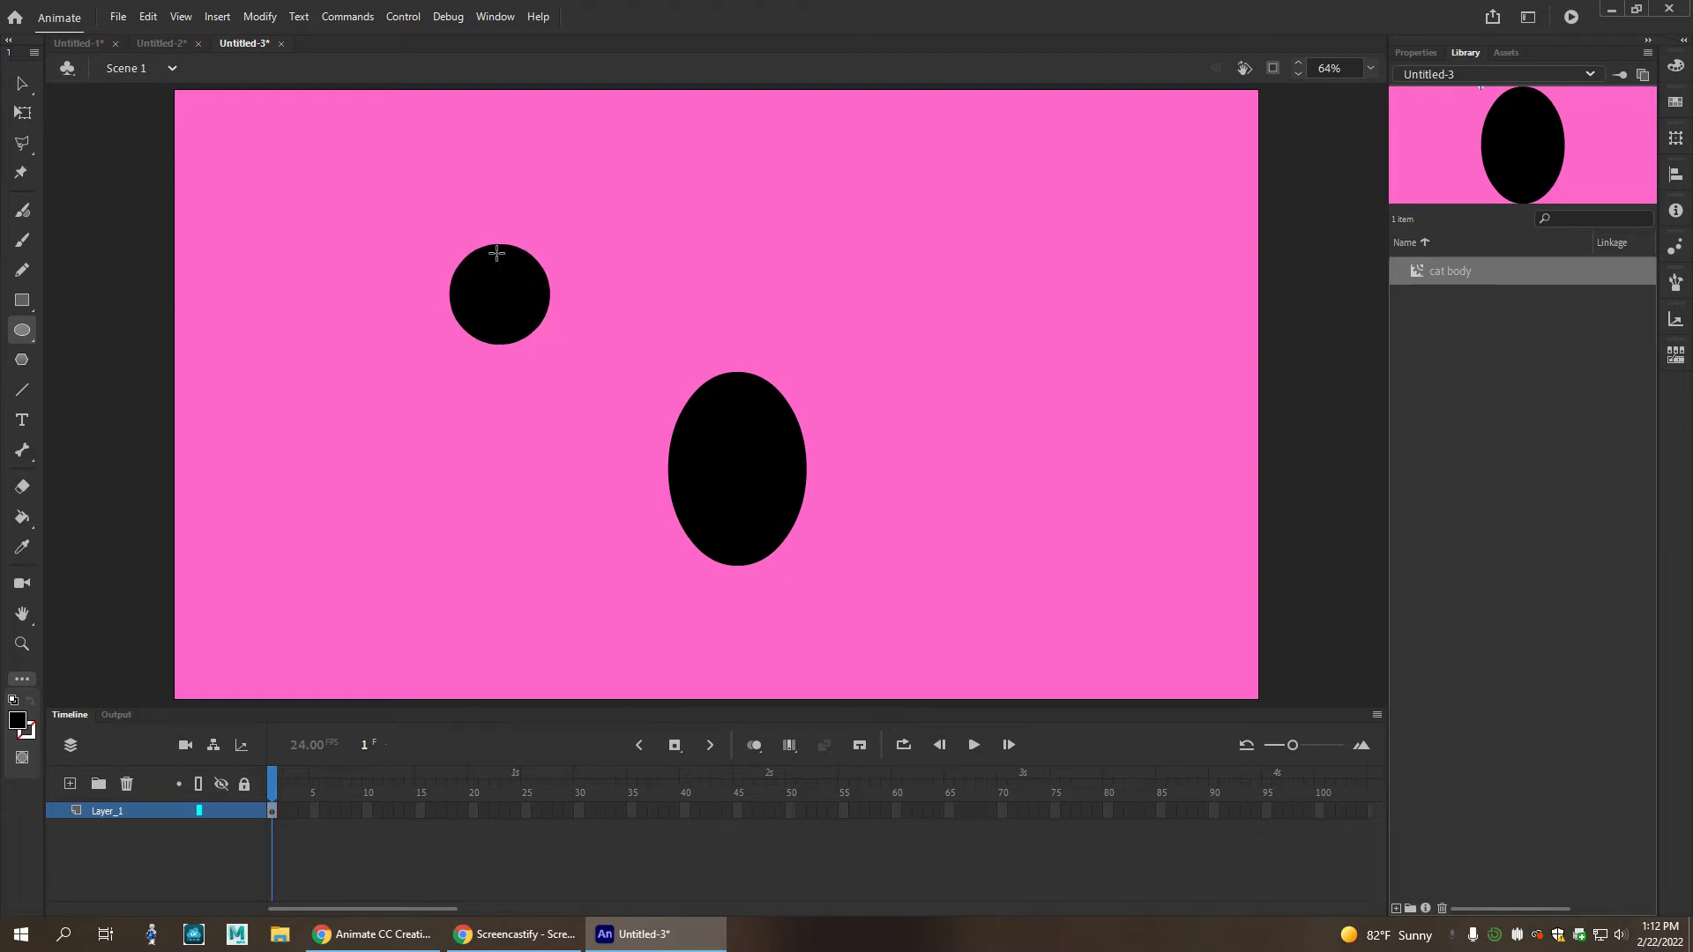
{"action": "key", "text": "v"}
{"action": "left_click_drag", "start_coordinate": [442, 233], "coordinate": [547, 346]}
{"action": "right_click", "coordinate": [523, 302]}
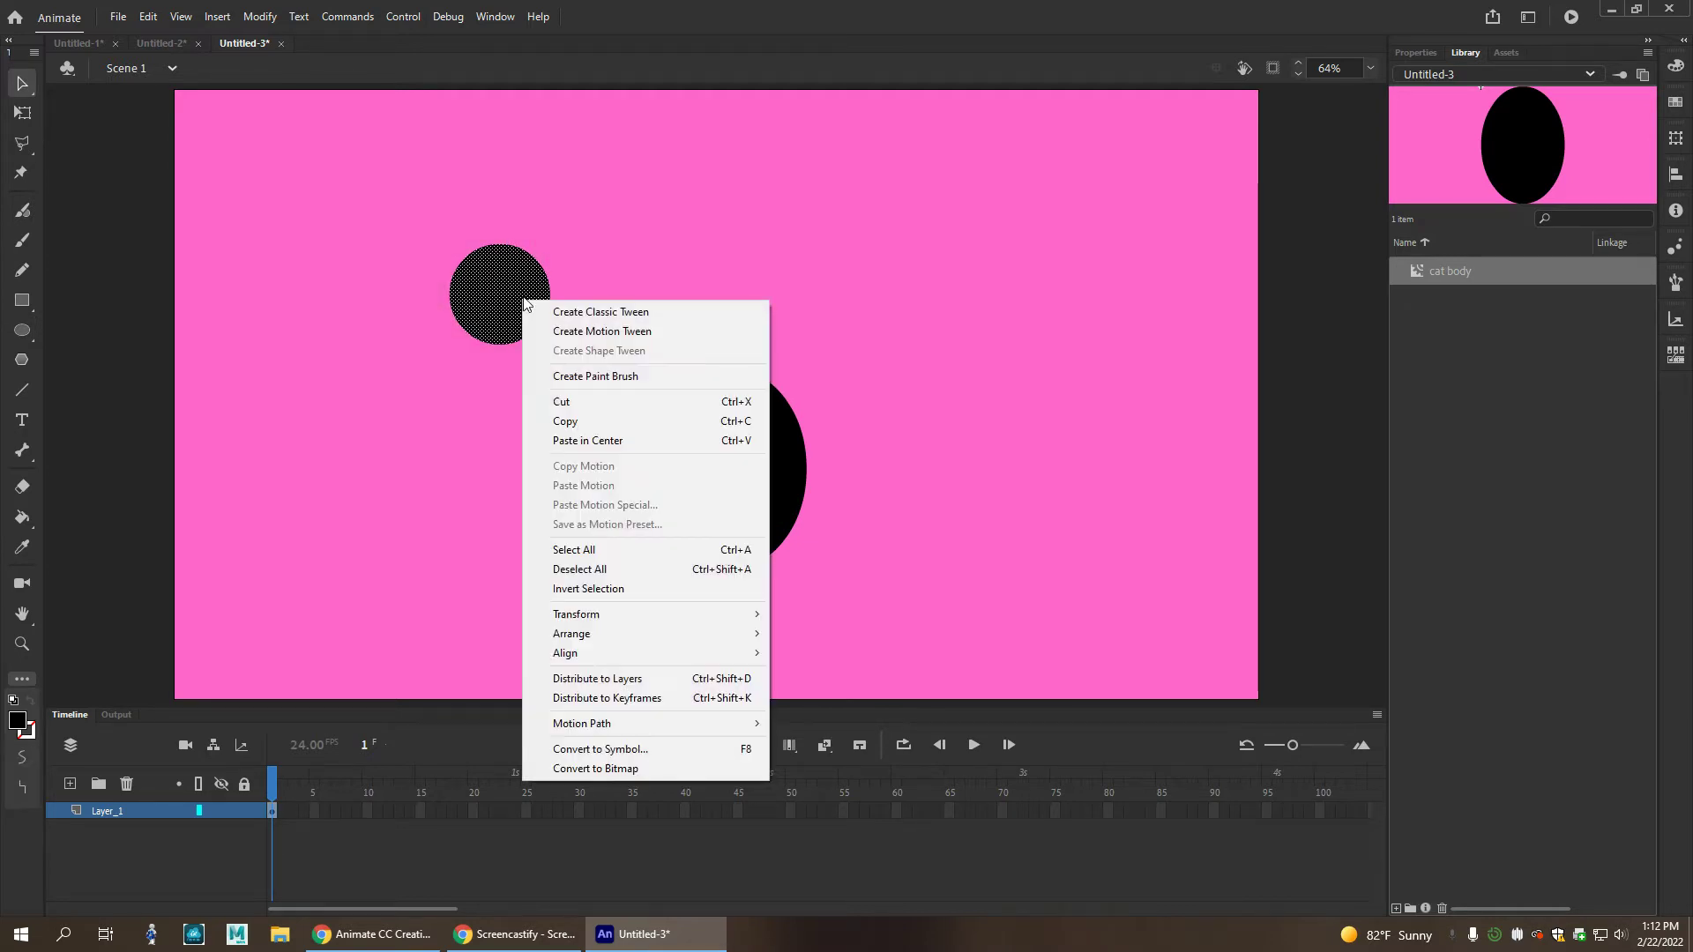
{"action": "left_click", "coordinate": [648, 749]}
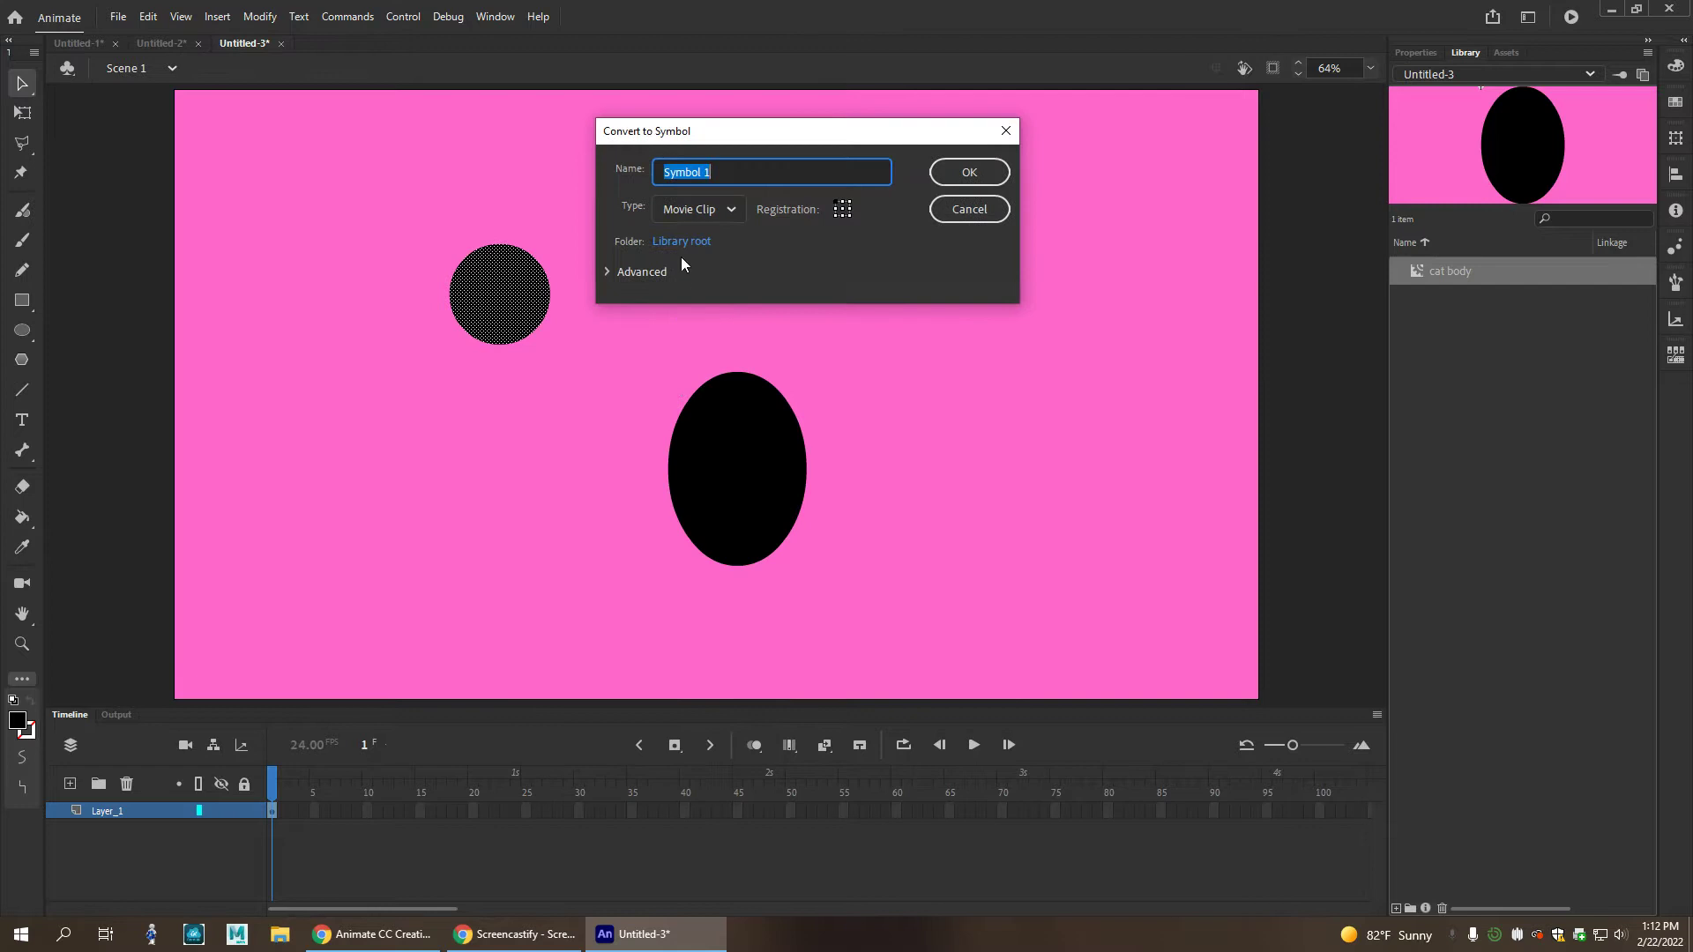
{"action": "type", "text": "cat head"}
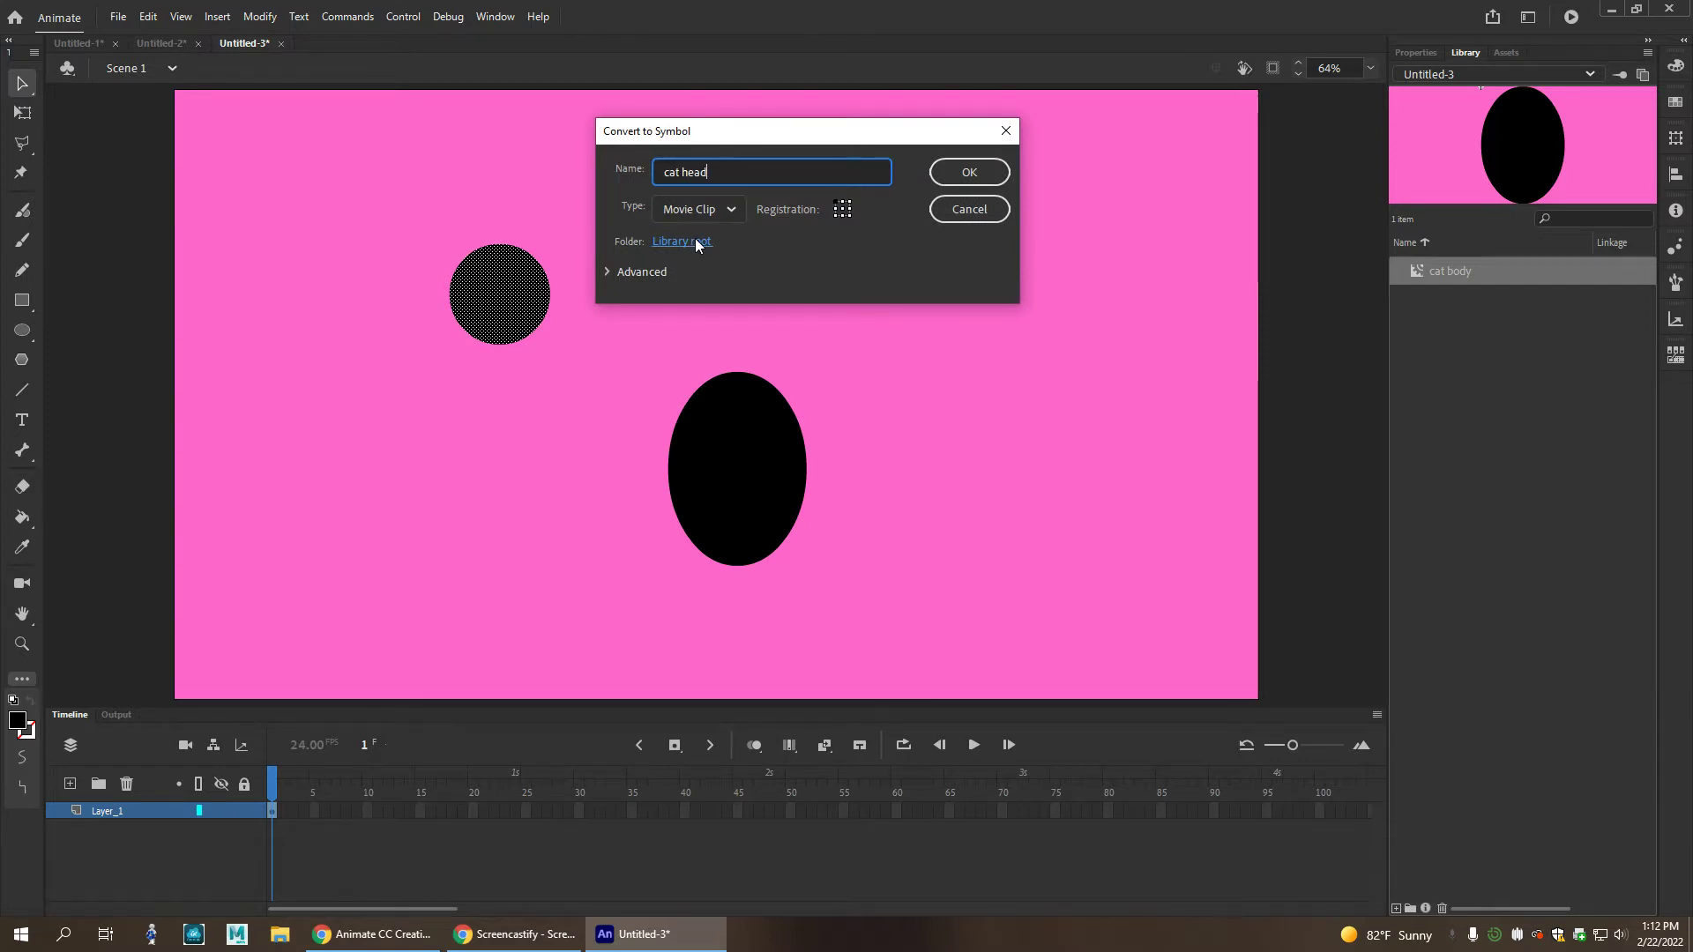
{"action": "key", "text": "Return"}
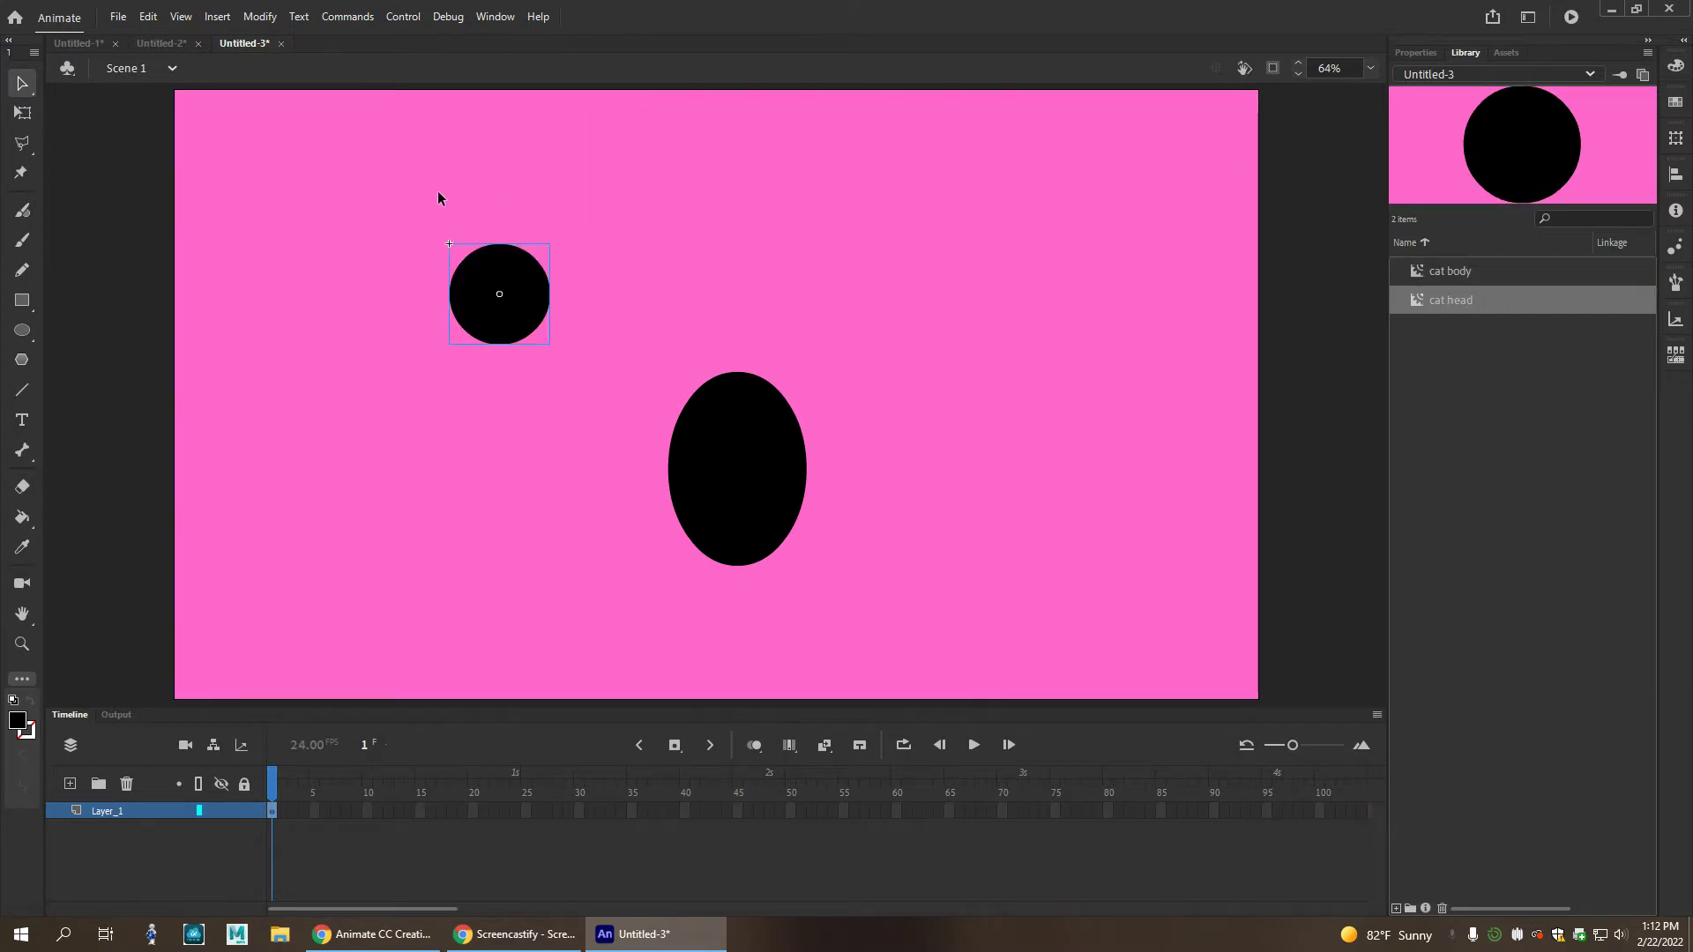
Draw a small black triangle about 98 by 87 px above the body with the PolyStar tool, using the polygon style with 3 sides.
{"action": "left_click", "coordinate": [21, 364]}
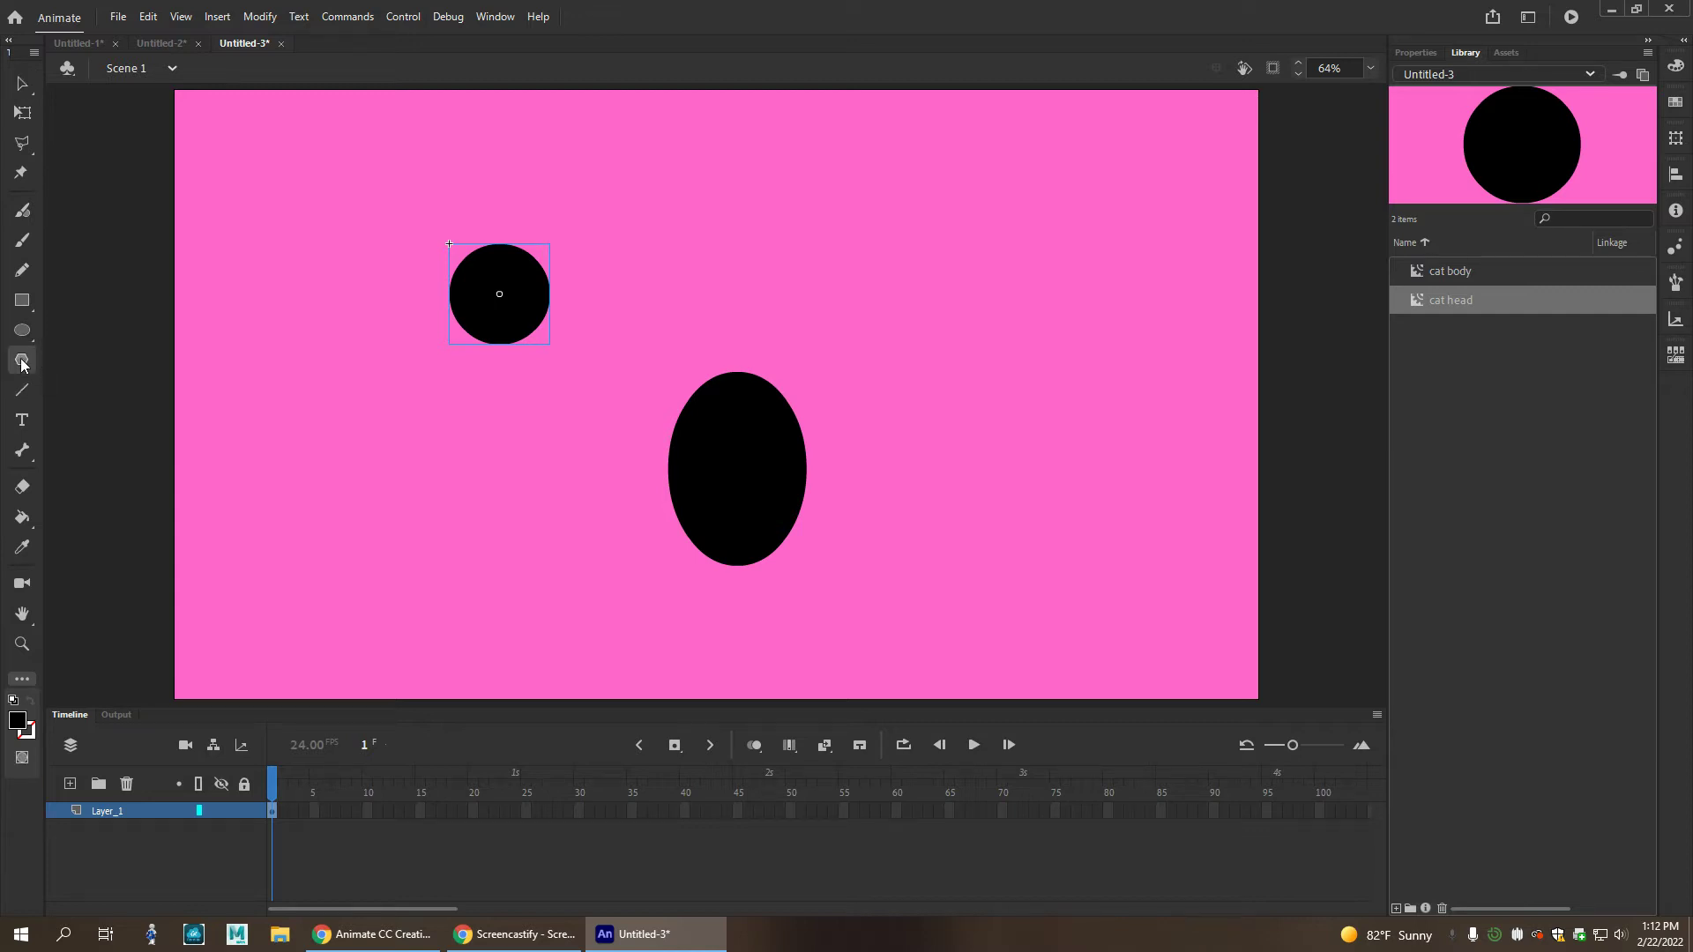
{"action": "left_click", "coordinate": [1416, 53]}
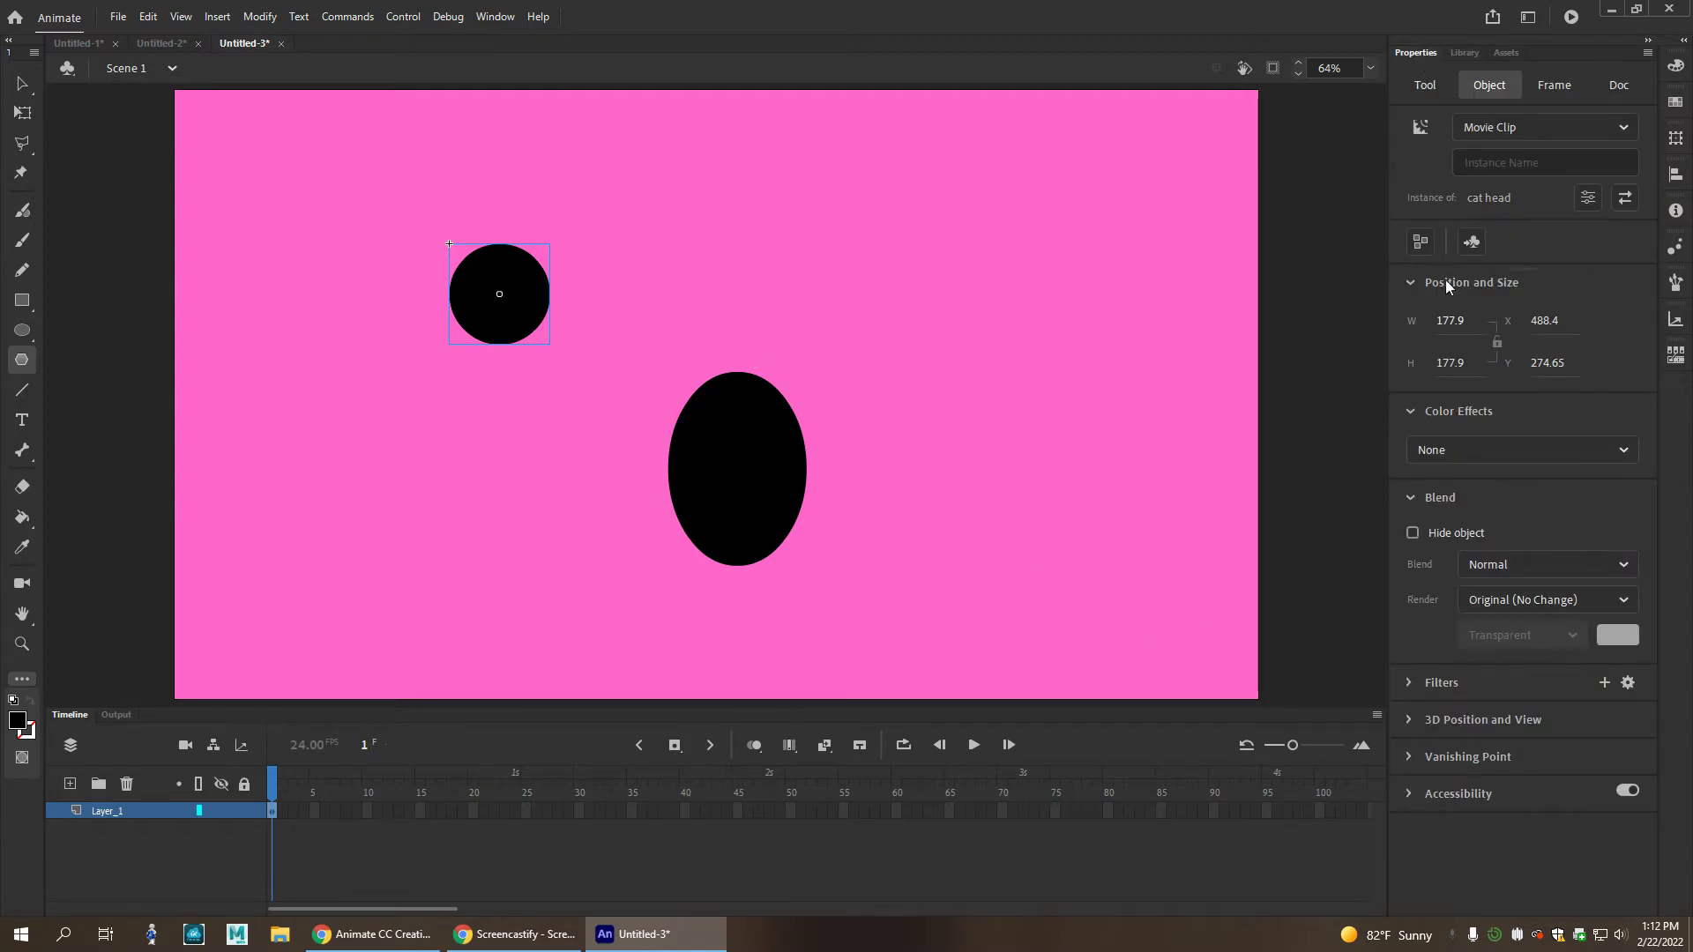
{"action": "left_click", "coordinate": [1430, 84]}
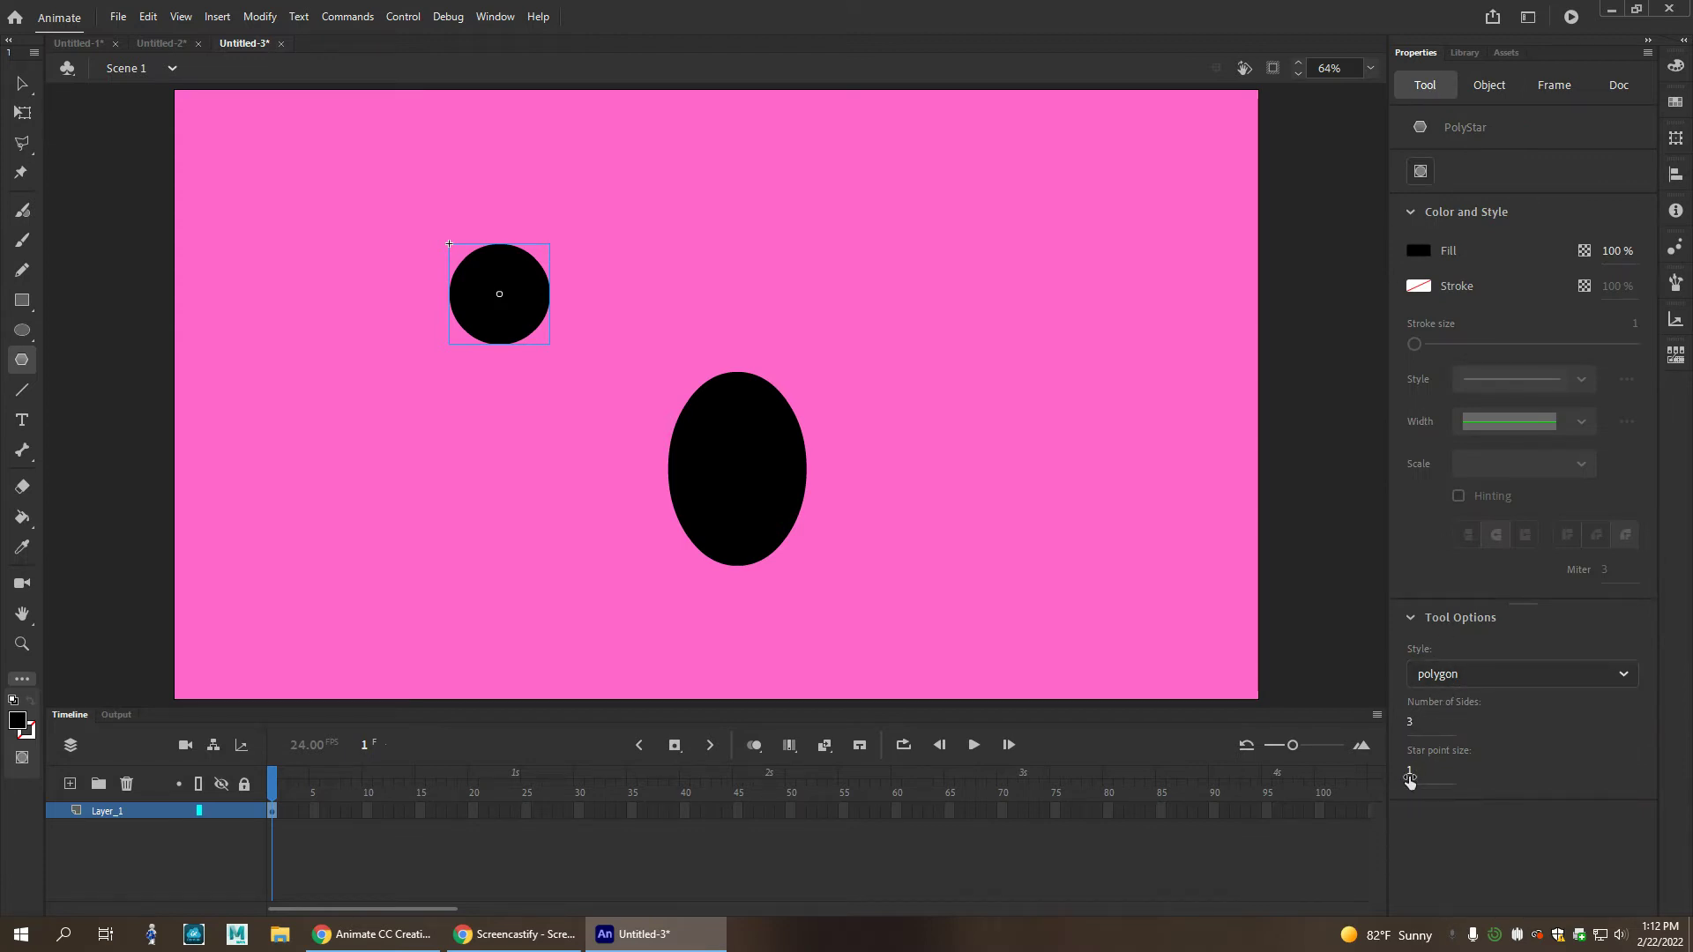
{"action": "mouse_move", "coordinate": [784, 212]}
{"action": "left_mouse_down"}
{"action": "mouse_move", "coordinate": [813, 250]}
{"action": "mouse_move", "coordinate": [813, 228]}
{"action": "left_mouse_up"}
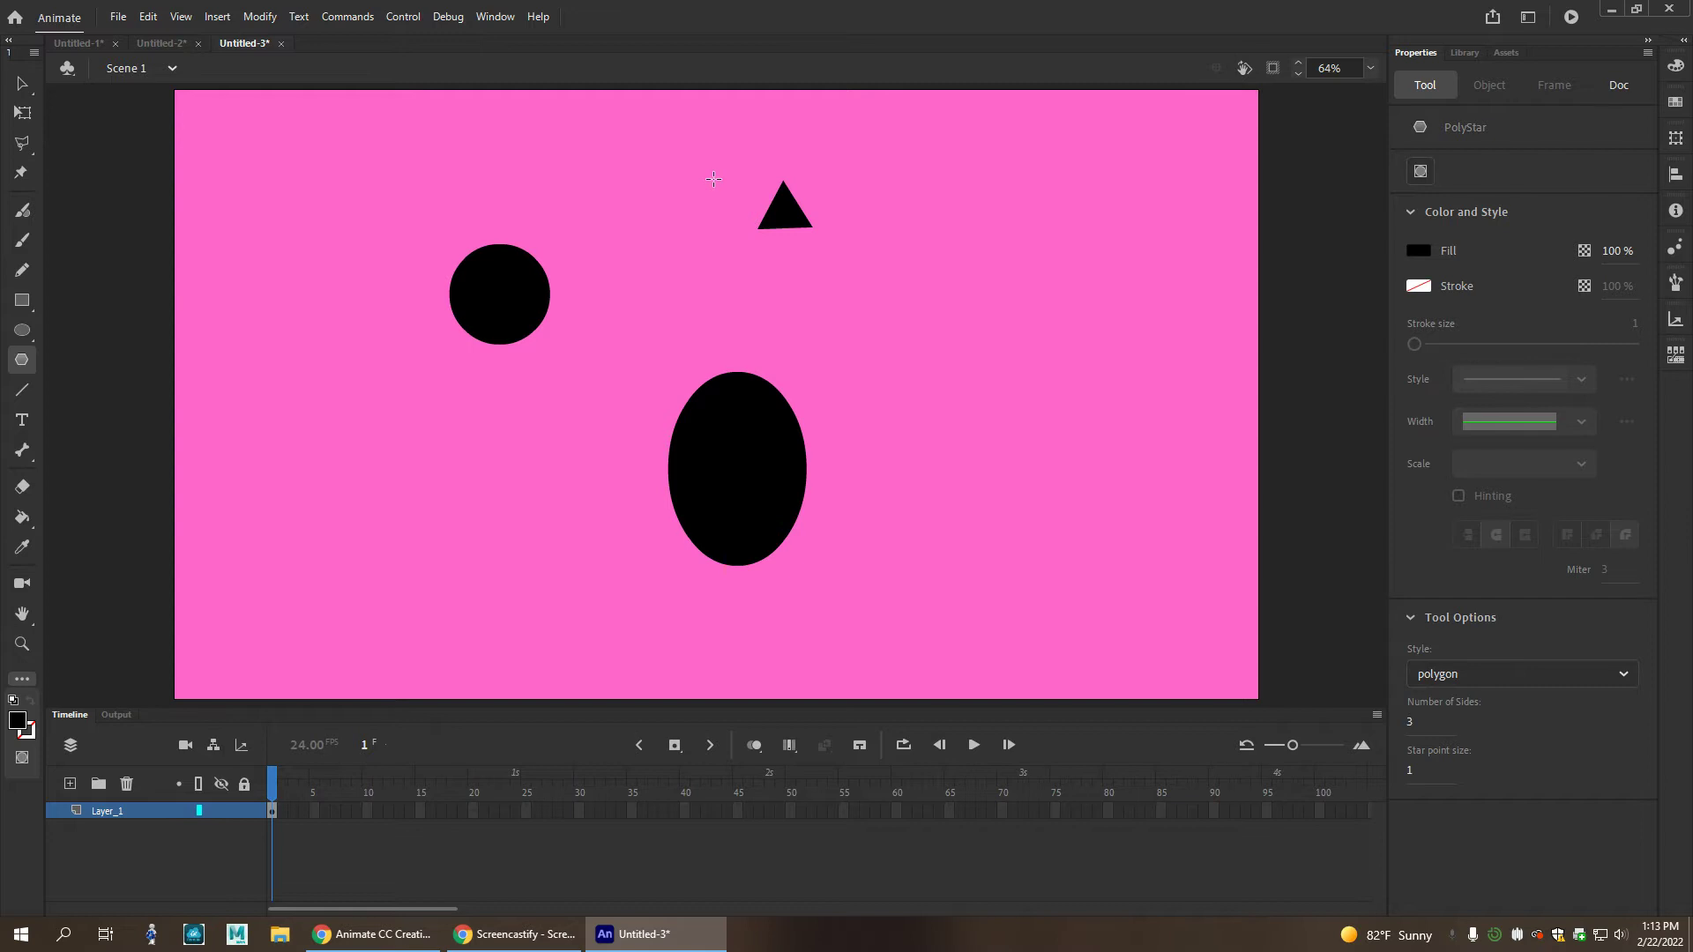
Convert the small black triangle to a Movie Clip symbol named "ear".
{"action": "key", "text": "v"}
{"action": "left_click", "coordinate": [798, 220]}
{"action": "right_click", "coordinate": [801, 231]}
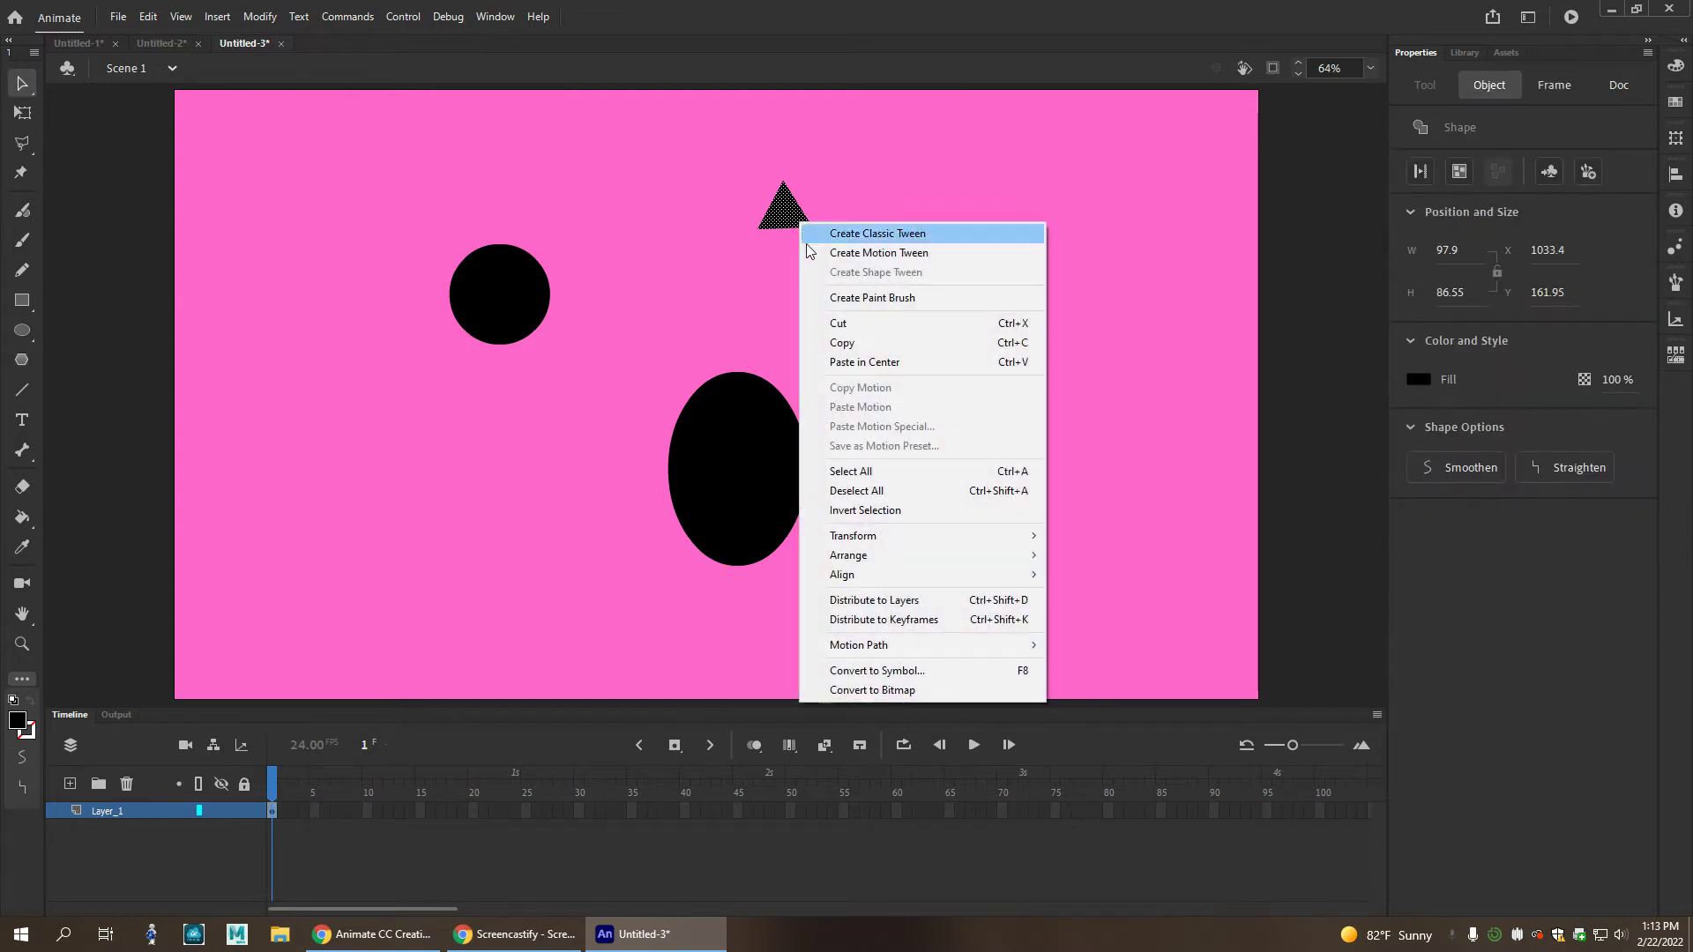
{"action": "left_click", "coordinate": [882, 670]}
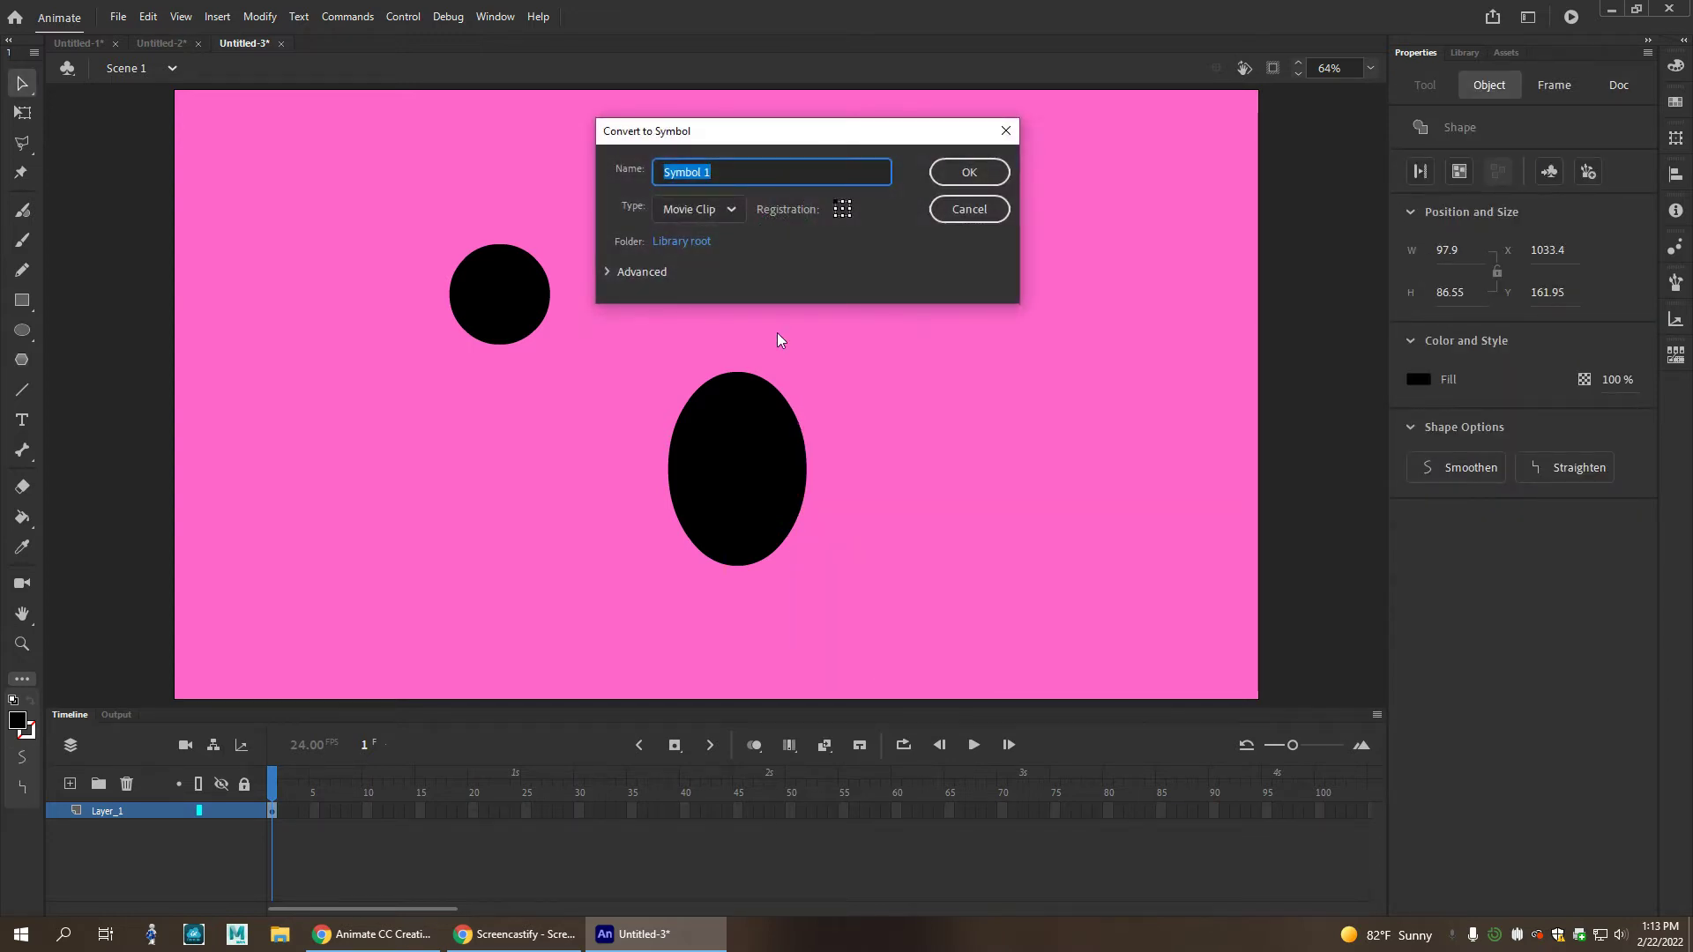
{"action": "type", "text": "ear"}
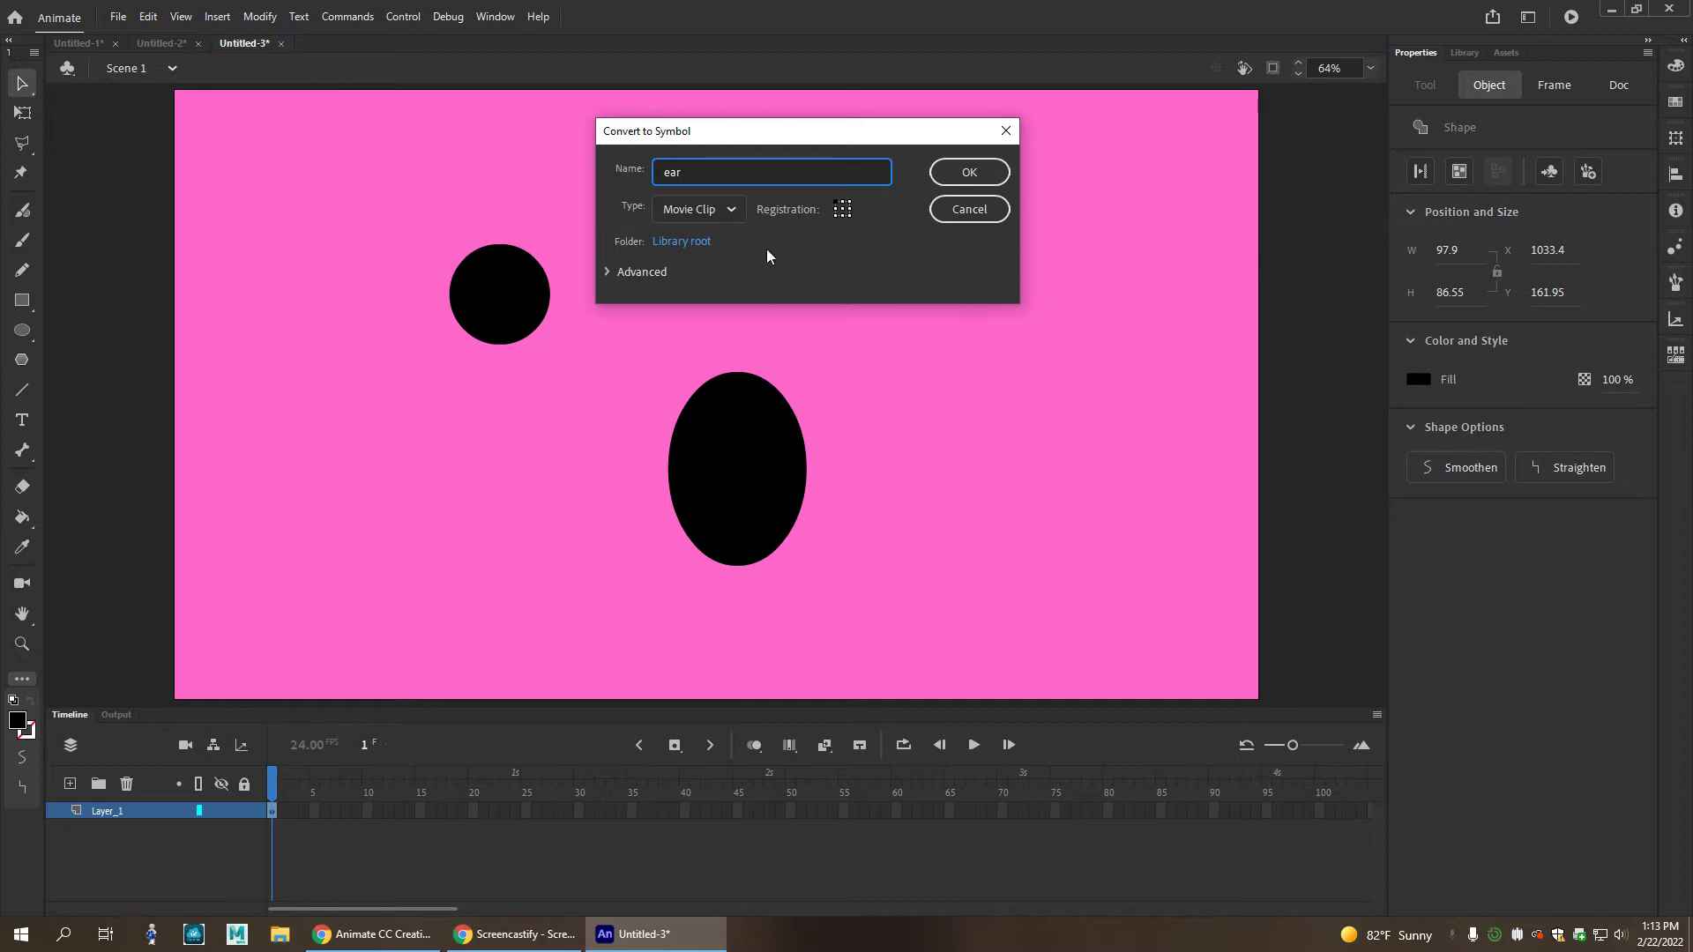
{"action": "left_click", "coordinate": [970, 172]}
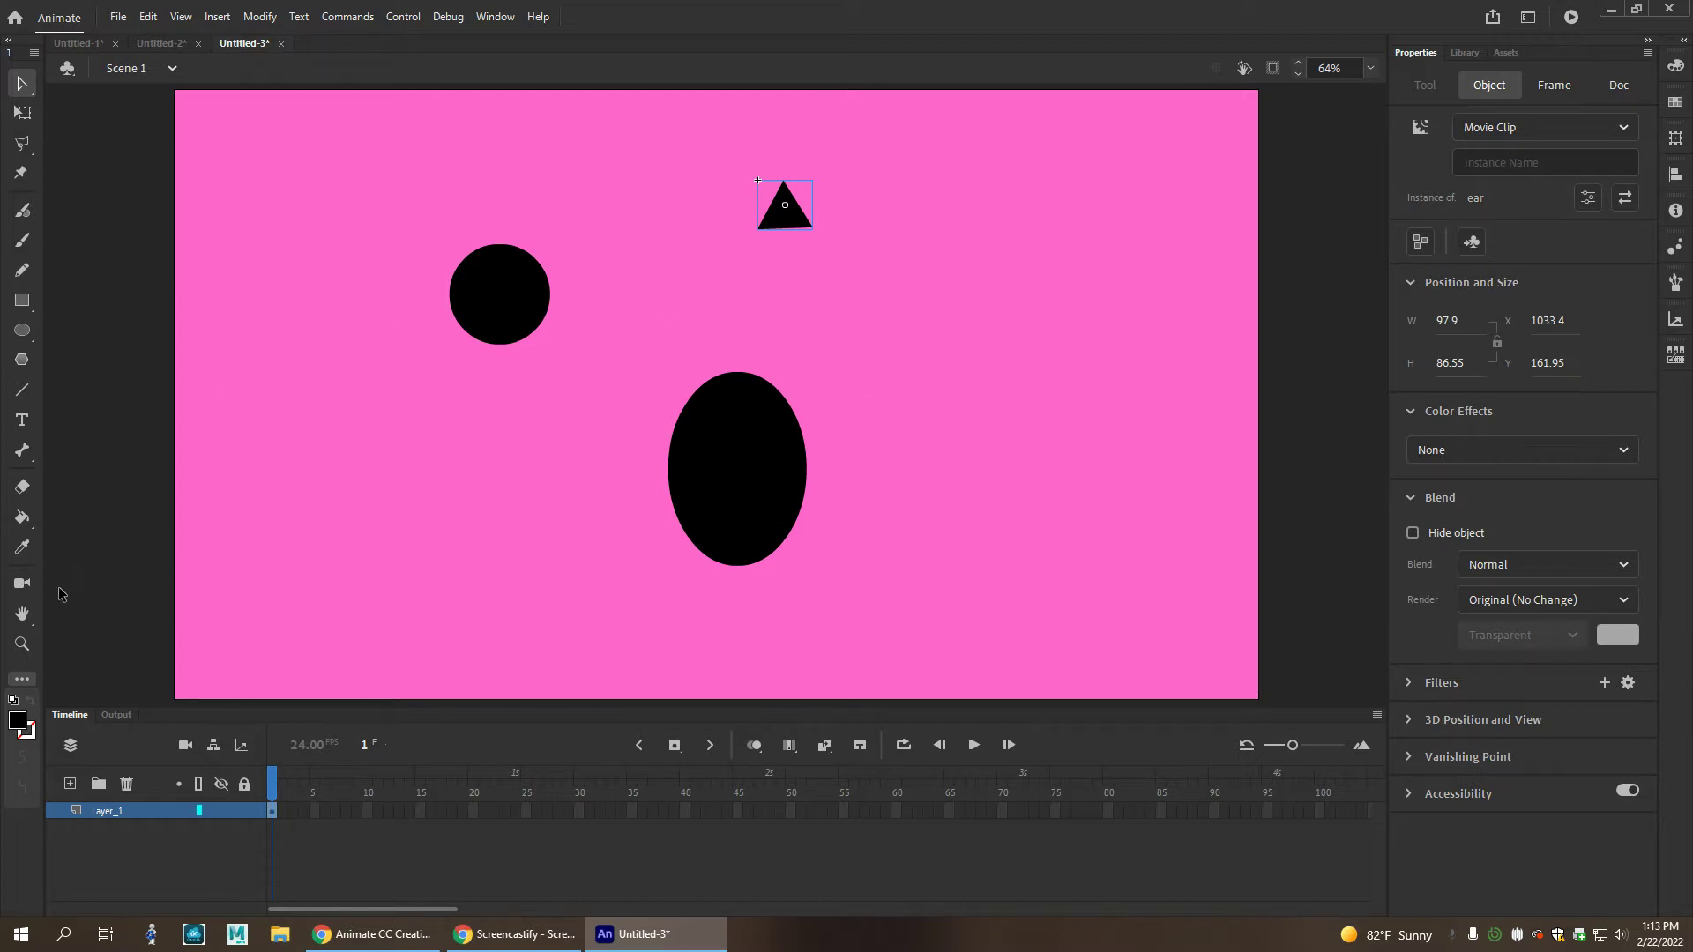
Paint a straight horizontal black tail about 500 px long beside the ear and body with the Classic Brush at size 50.
{"action": "left_click", "coordinate": [23, 247]}
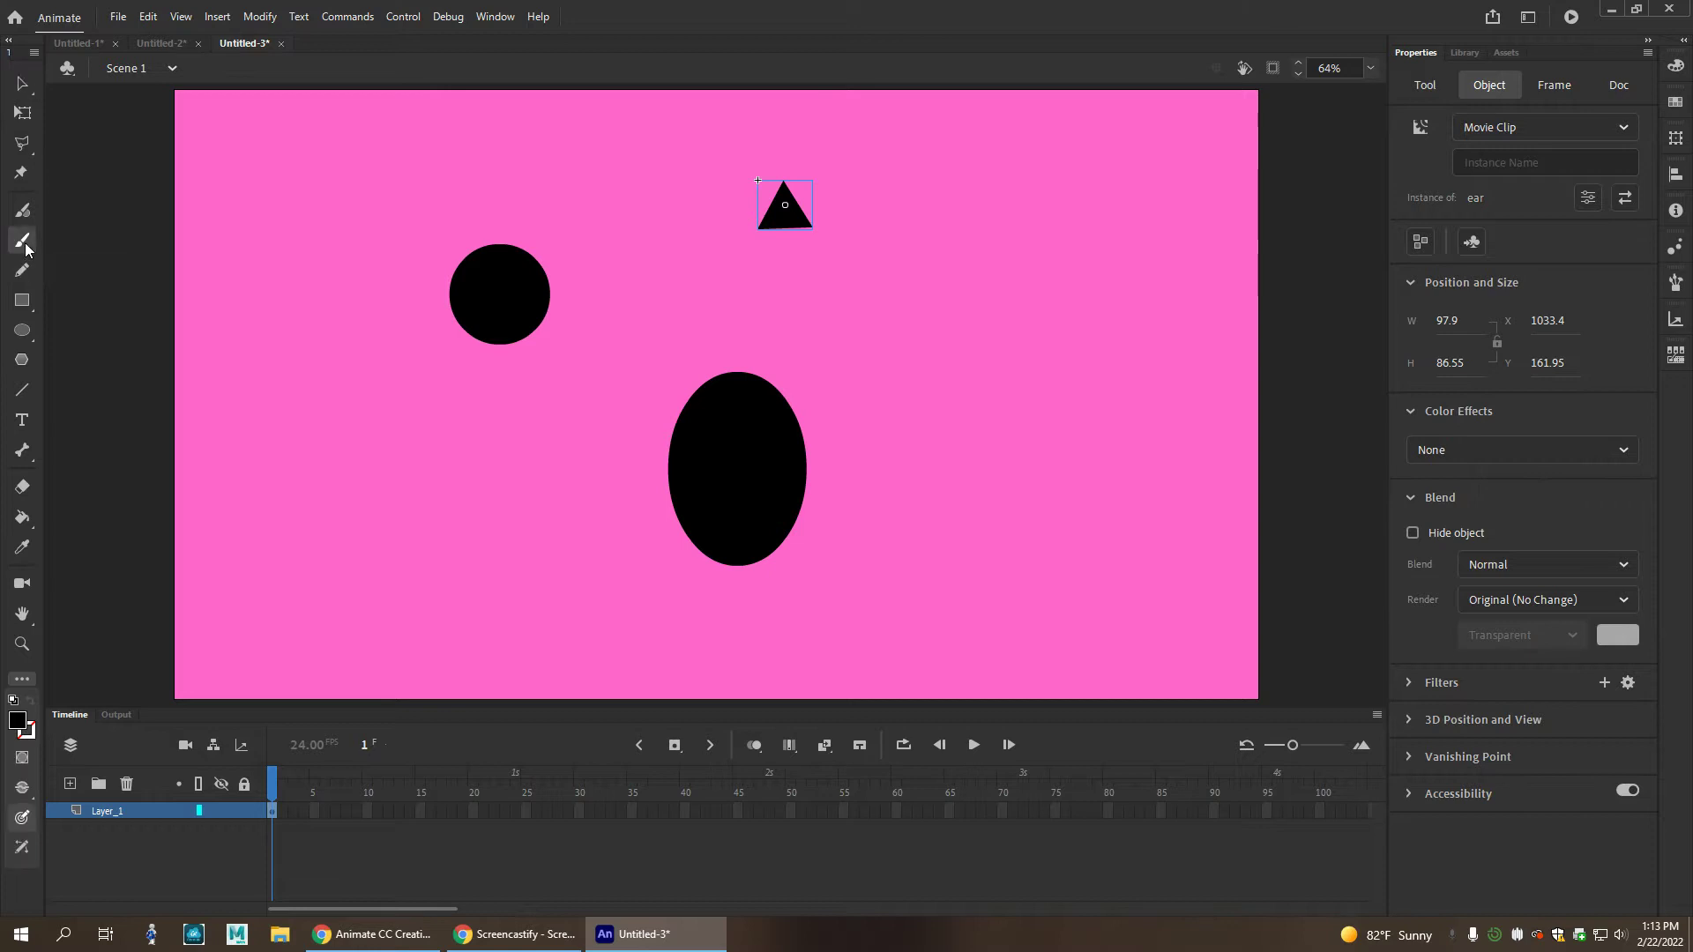
{"action": "left_click", "coordinate": [1432, 87]}
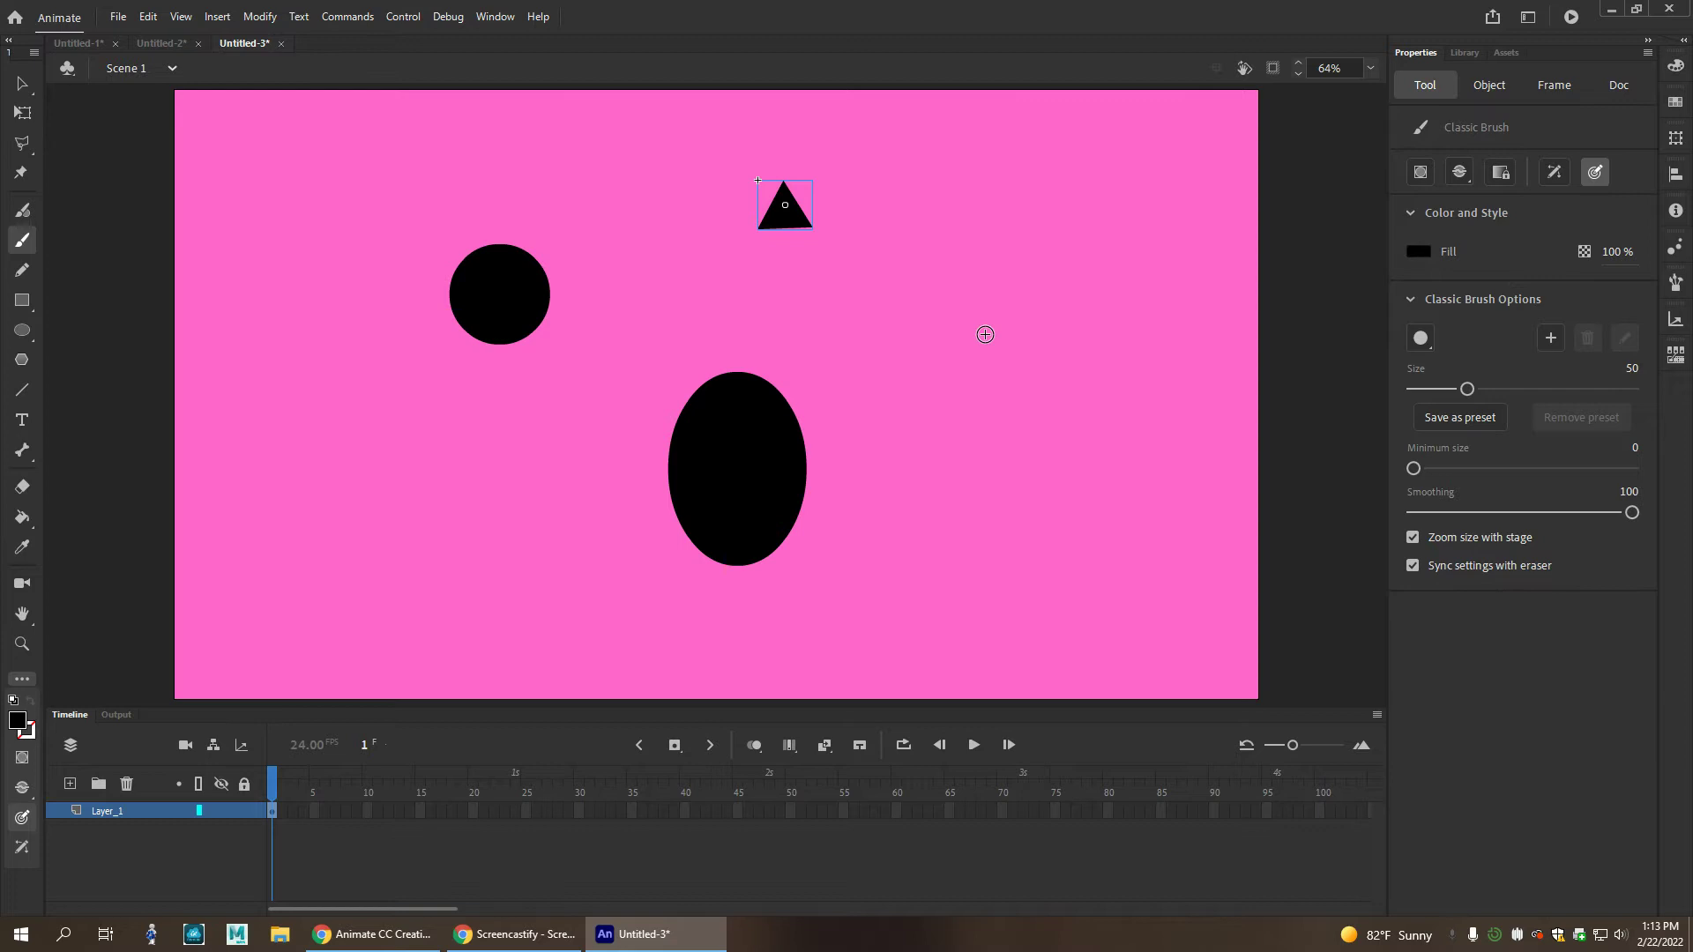
{"action": "left_click_drag", "start_coordinate": [864, 330], "coordinate": [1118, 339]}
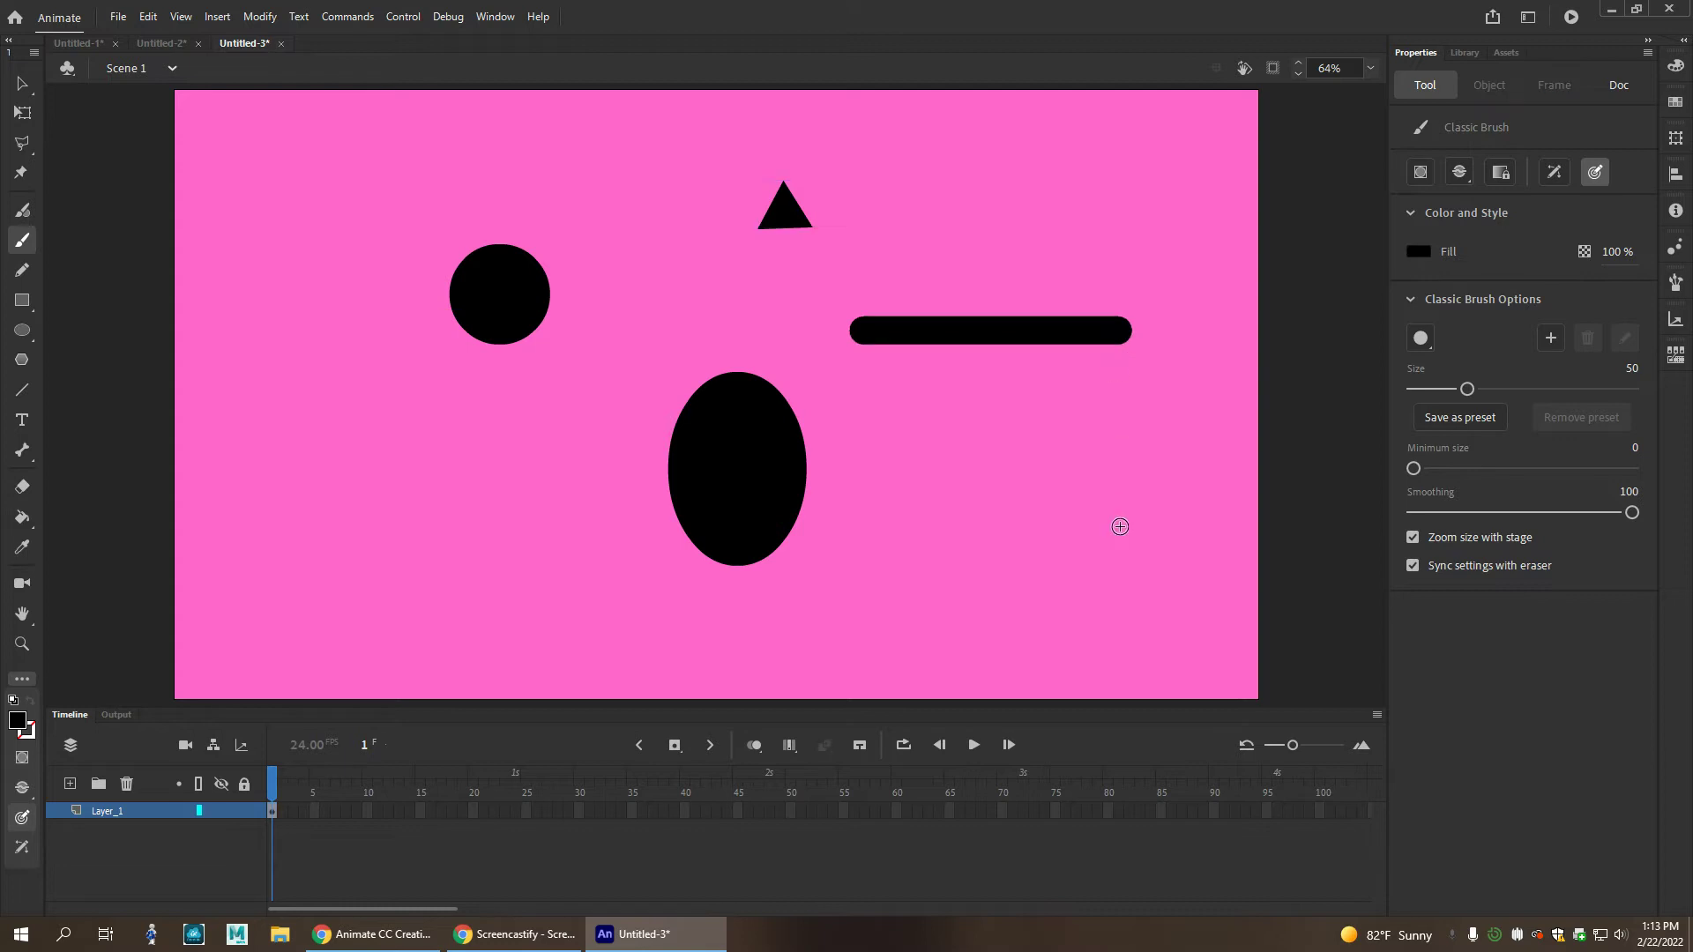
Convert the horizontal brush stroke to a Movie Clip symbol named "cat tail".
{"action": "key", "text": "v"}
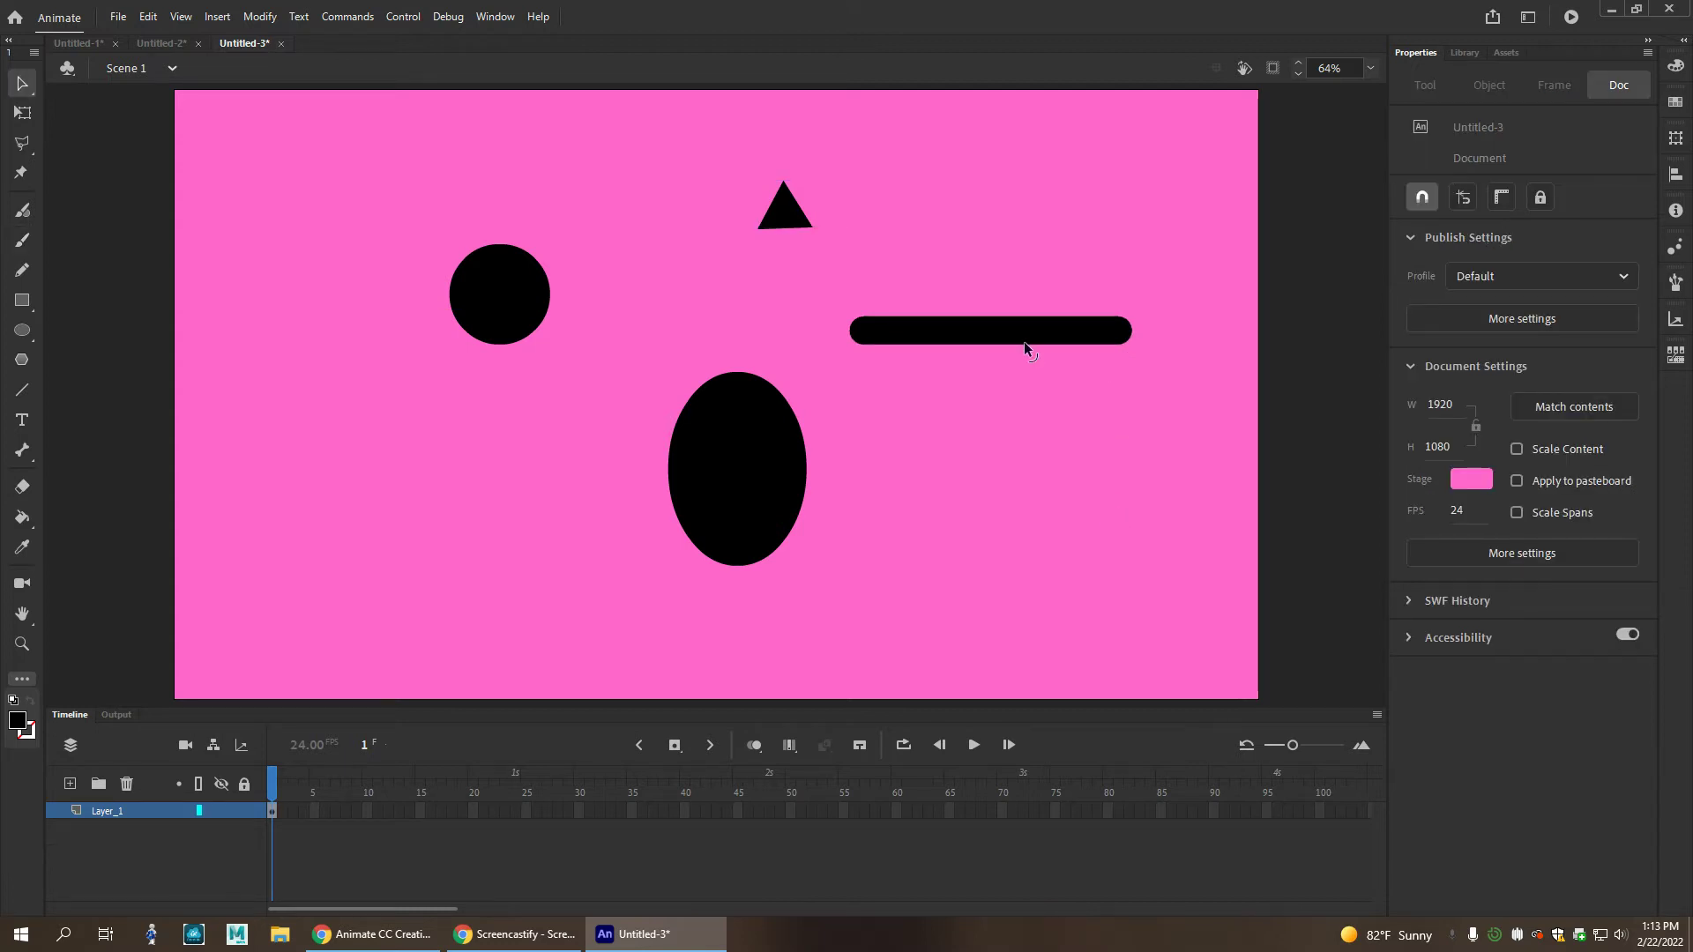
{"action": "left_click", "coordinate": [1025, 341]}
{"action": "right_click", "coordinate": [1025, 342]}
{"action": "left_click", "coordinate": [1160, 790]}
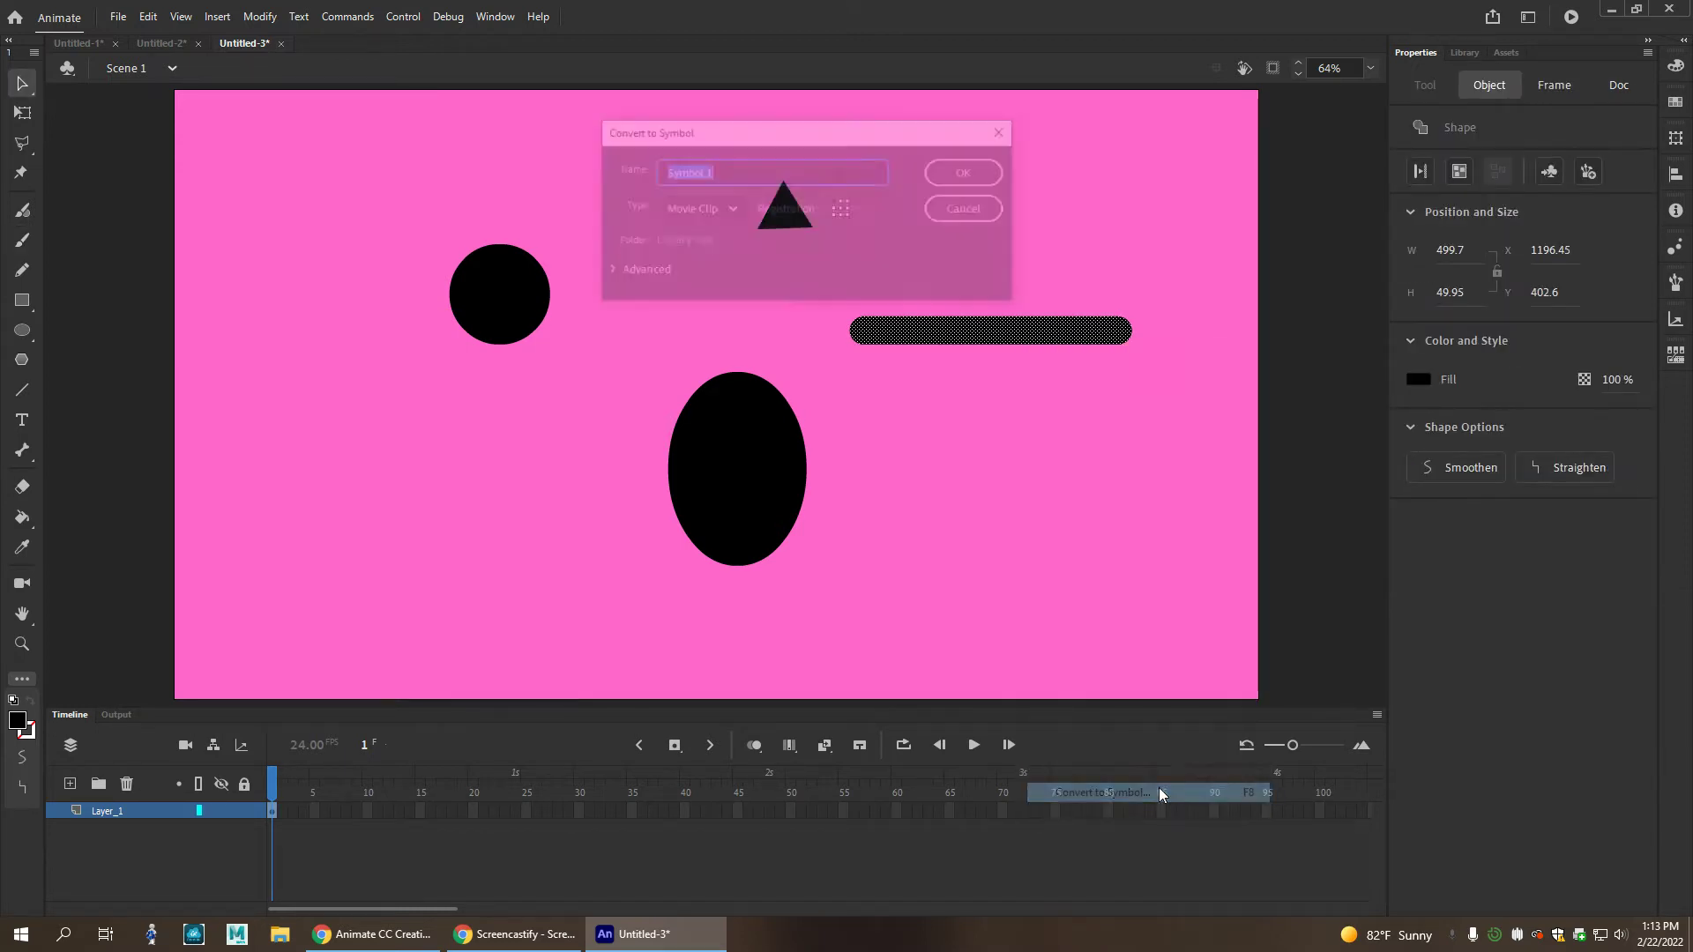
{"action": "type", "text": "cat tail"}
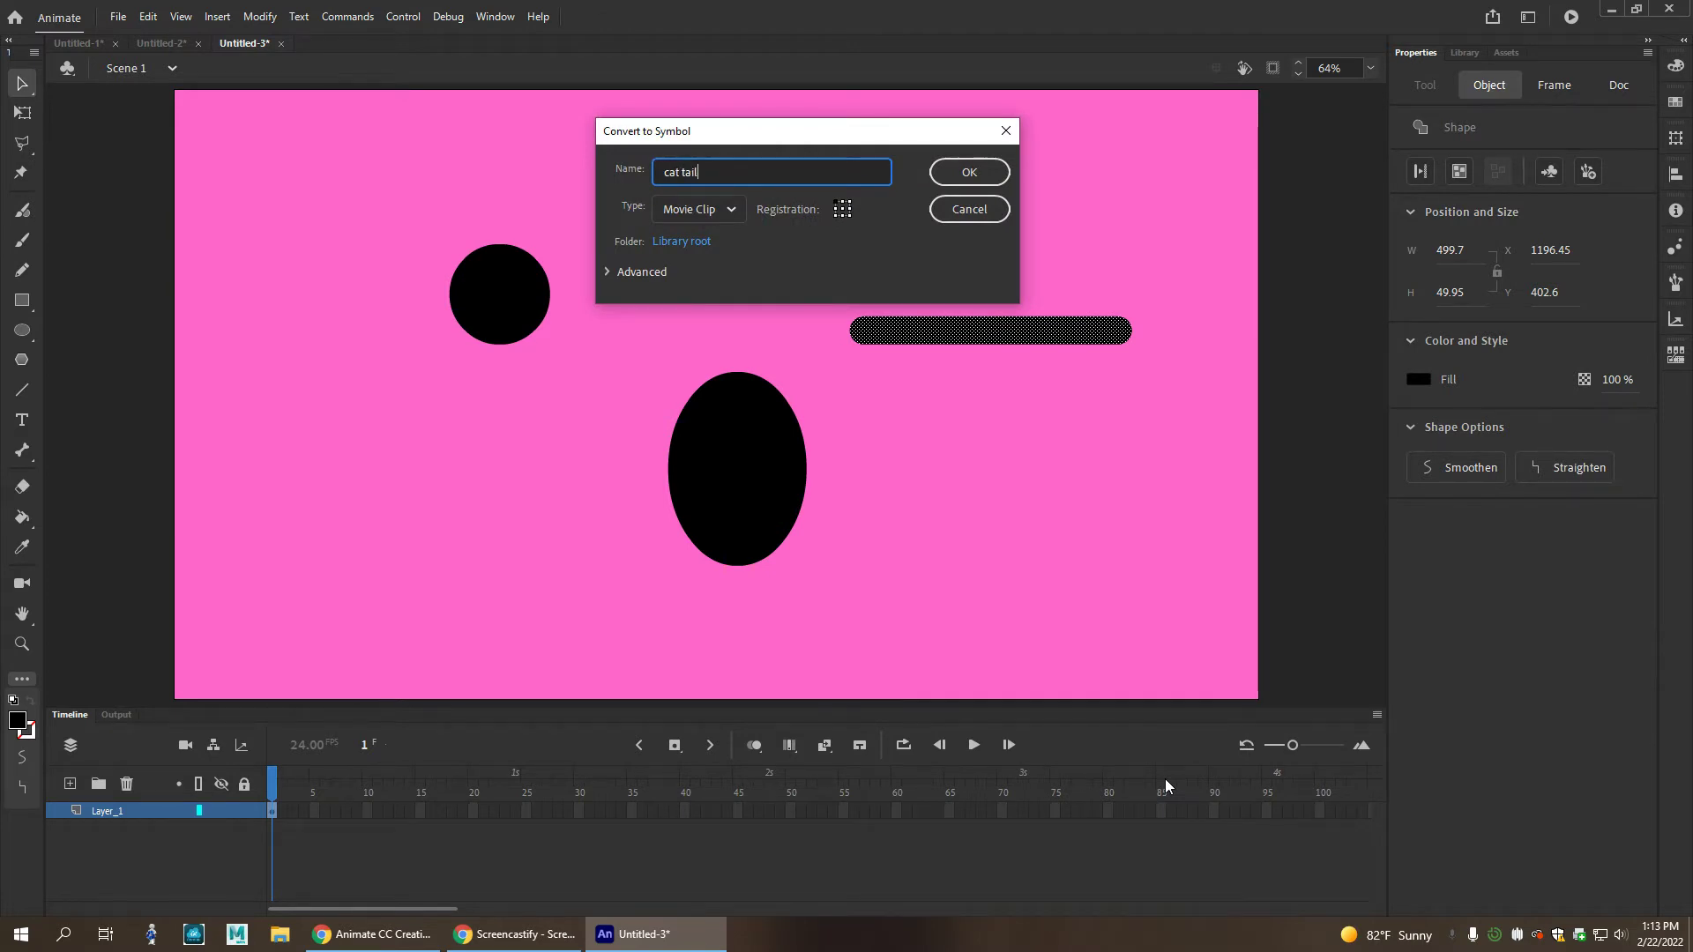
{"action": "key", "text": "Return"}
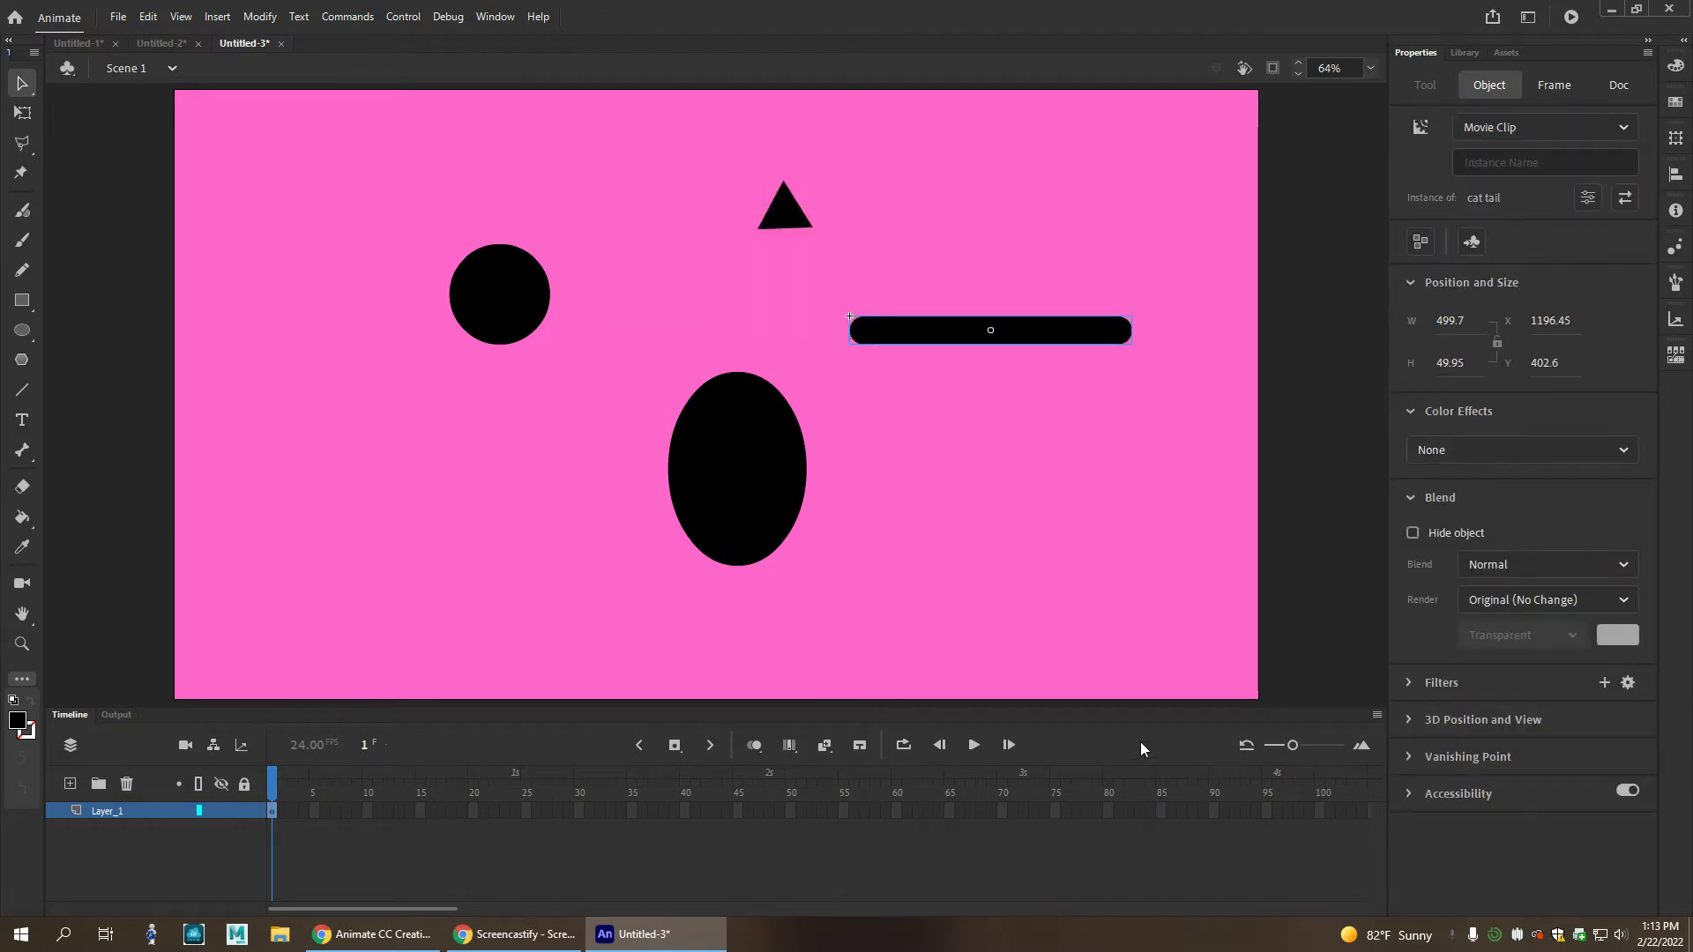
Draw a small white oval with a black stroke about 42 by 69 px, well to the left of the round head.
{"action": "left_click", "coordinate": [23, 334]}
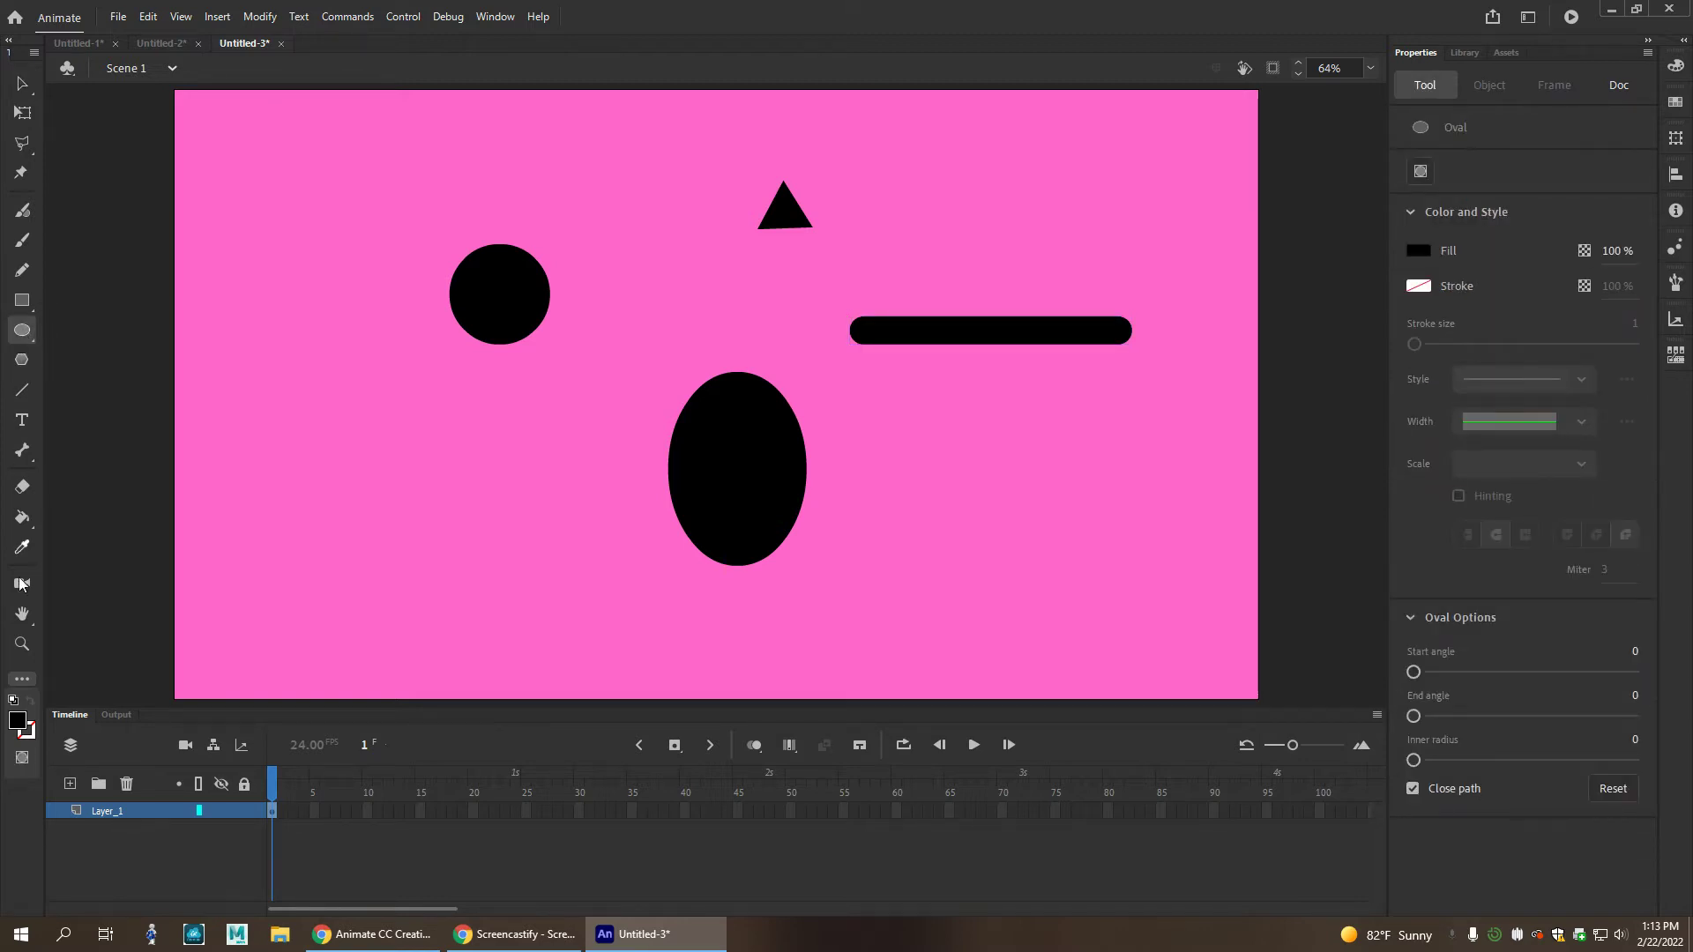
{"action": "left_click", "coordinate": [13, 703]}
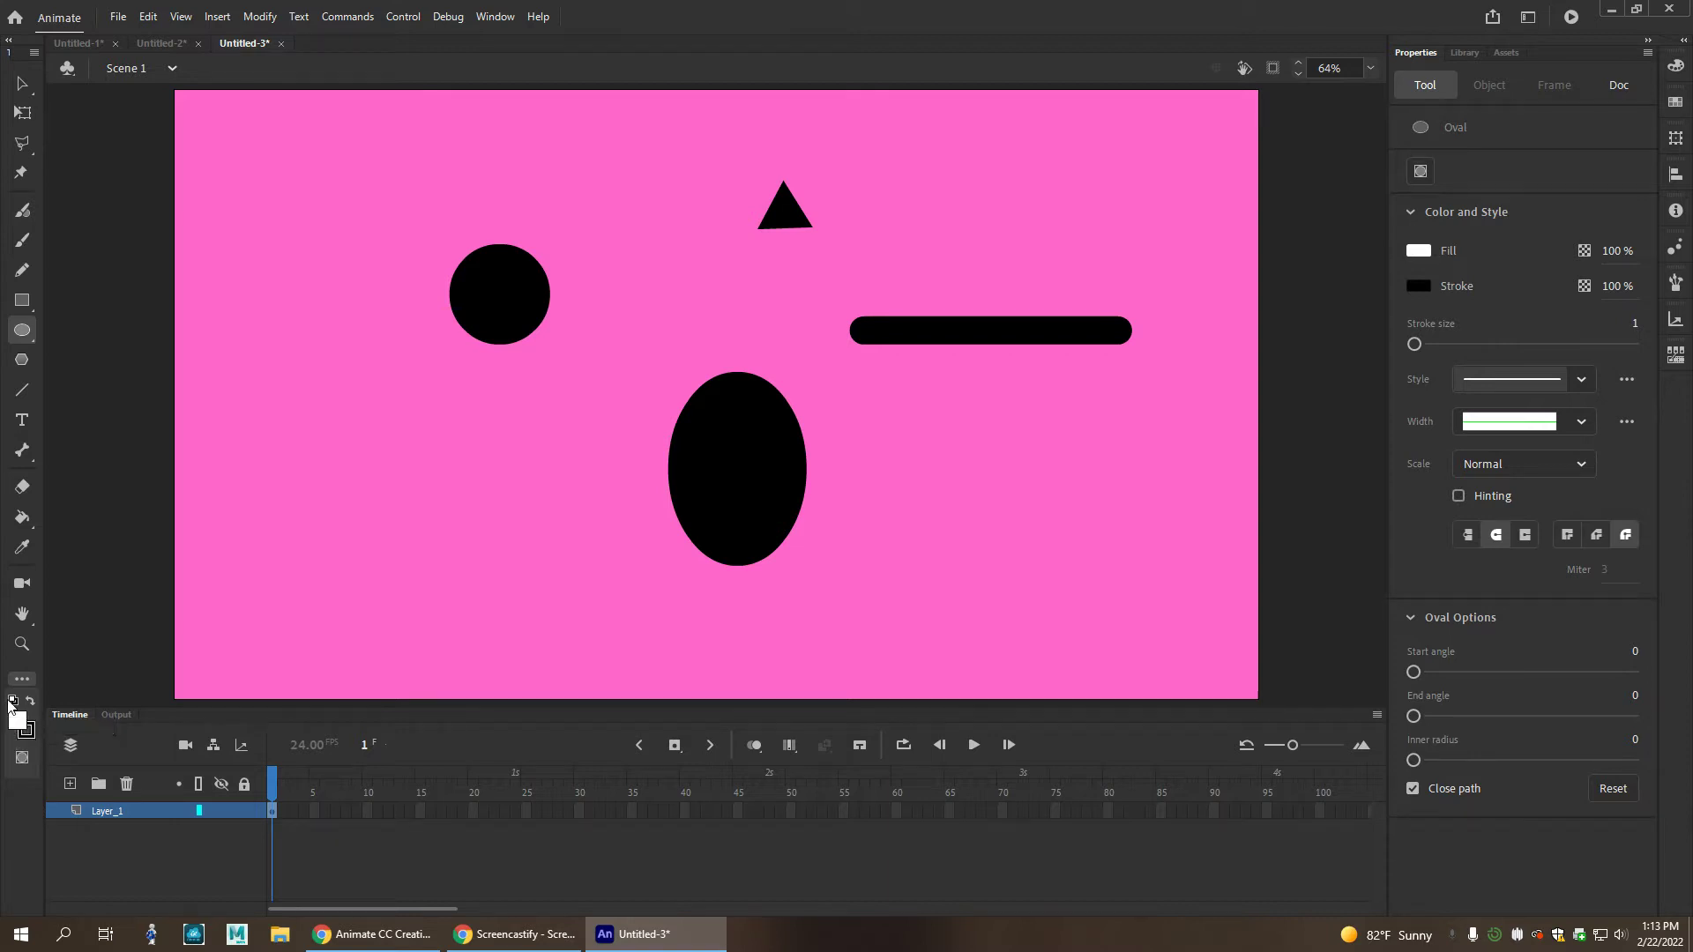
{"action": "left_click", "coordinate": [31, 703]}
{"action": "left_click", "coordinate": [32, 705]}
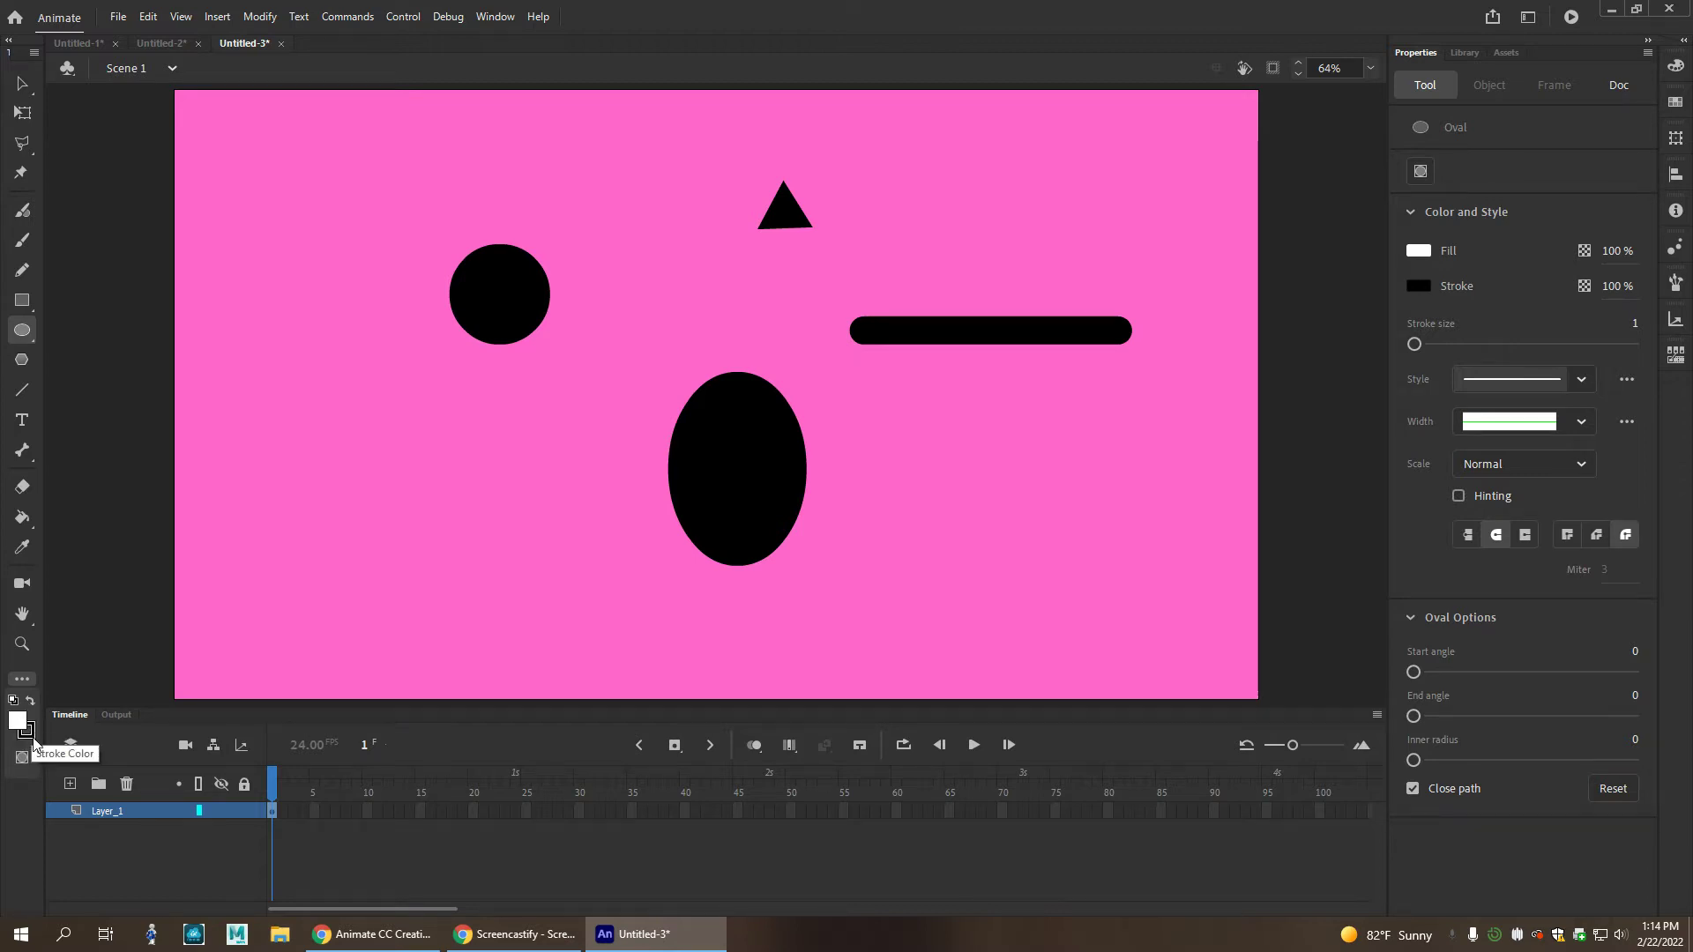
{"action": "left_click_drag", "start_coordinate": [268, 292], "coordinate": [292, 331]}
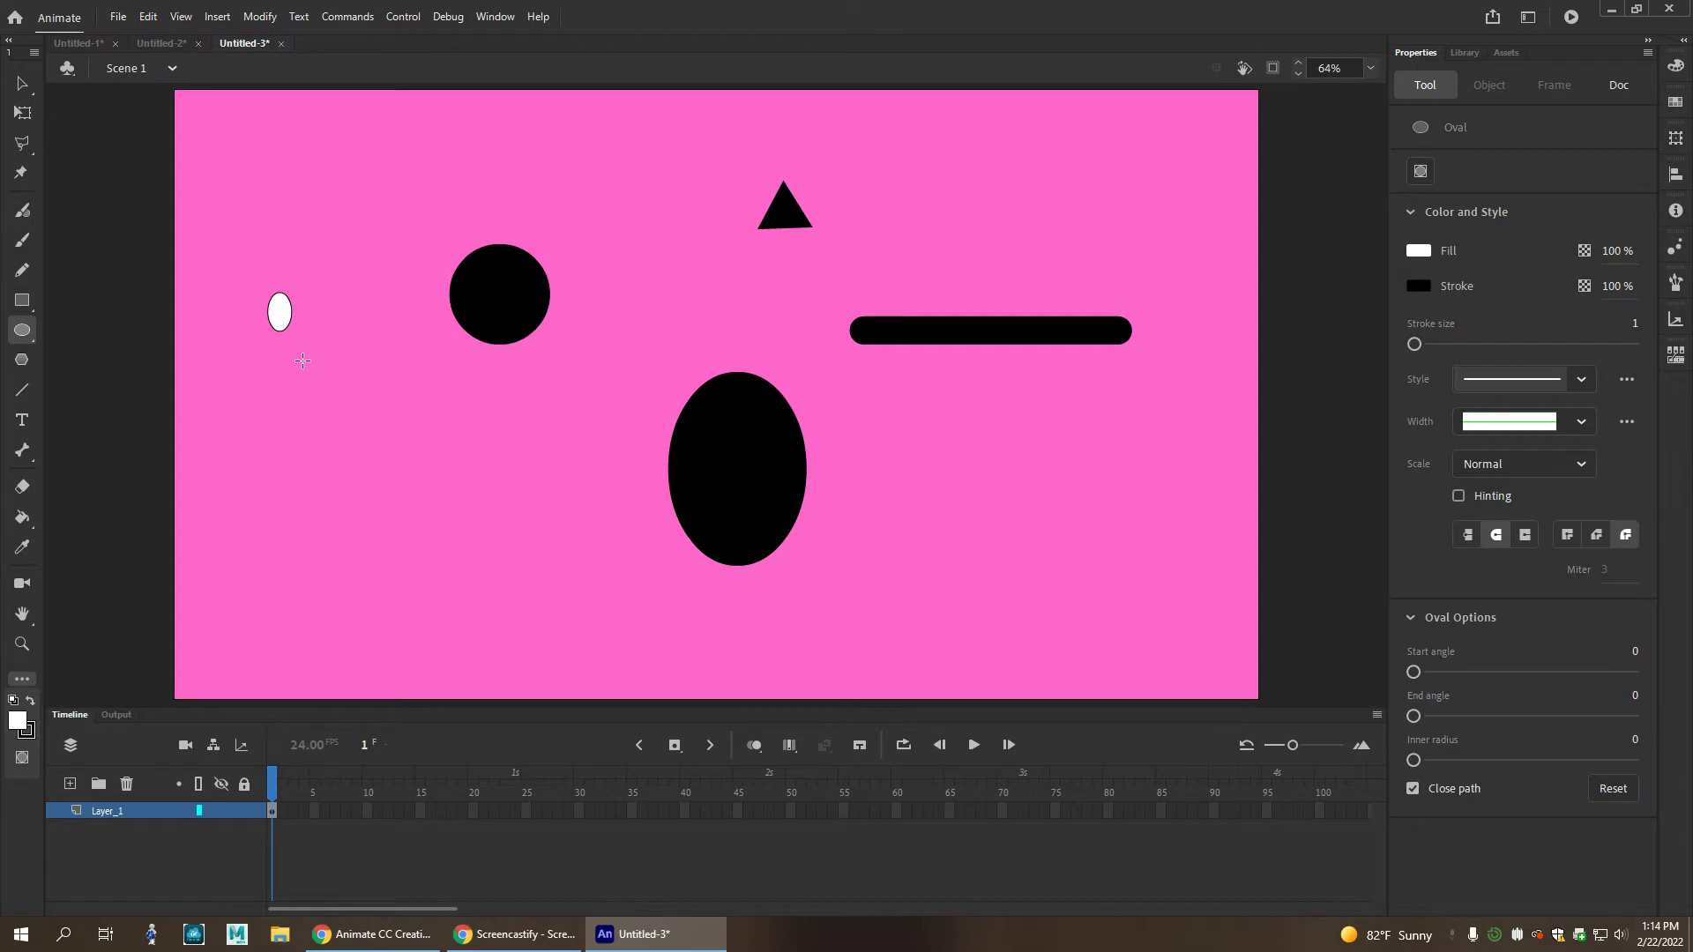
Convert the small white outlined oval, including its stroke, to a Movie Clip symbol named "eye".
{"action": "left_click", "coordinate": [22, 83]}
{"action": "left_click_drag", "start_coordinate": [234, 265], "coordinate": [317, 369]}
{"action": "right_click", "coordinate": [286, 321]}
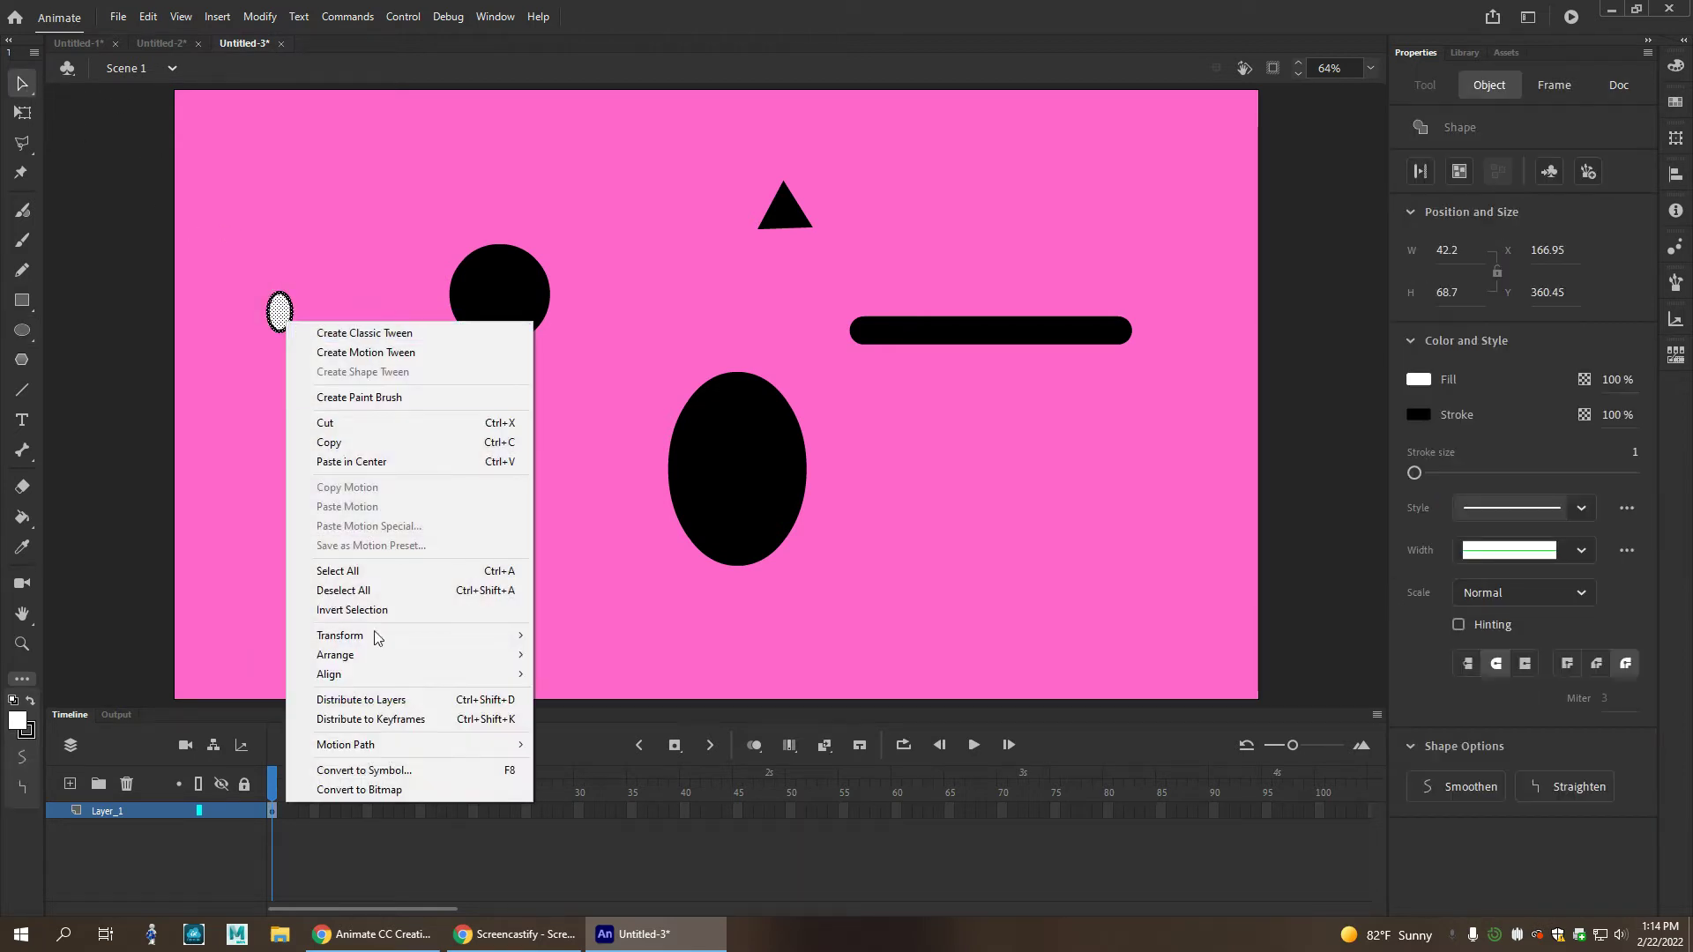
{"action": "left_click", "coordinate": [395, 773]}
{"action": "type", "text": "eye"}
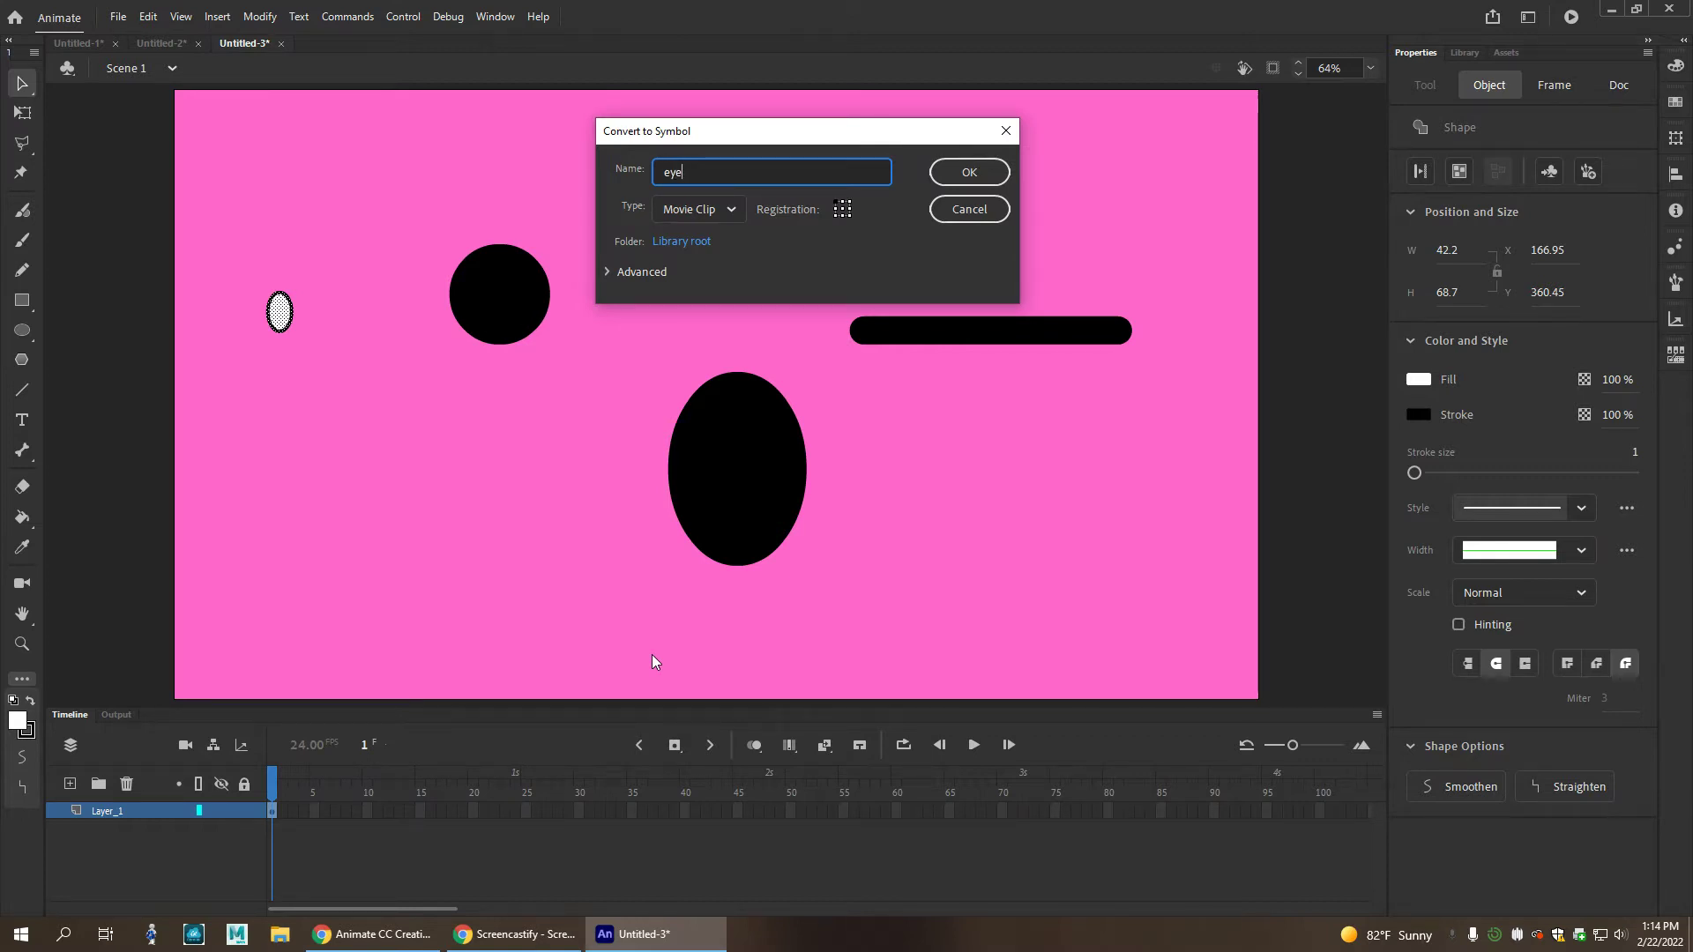
{"action": "left_click", "coordinate": [969, 172]}
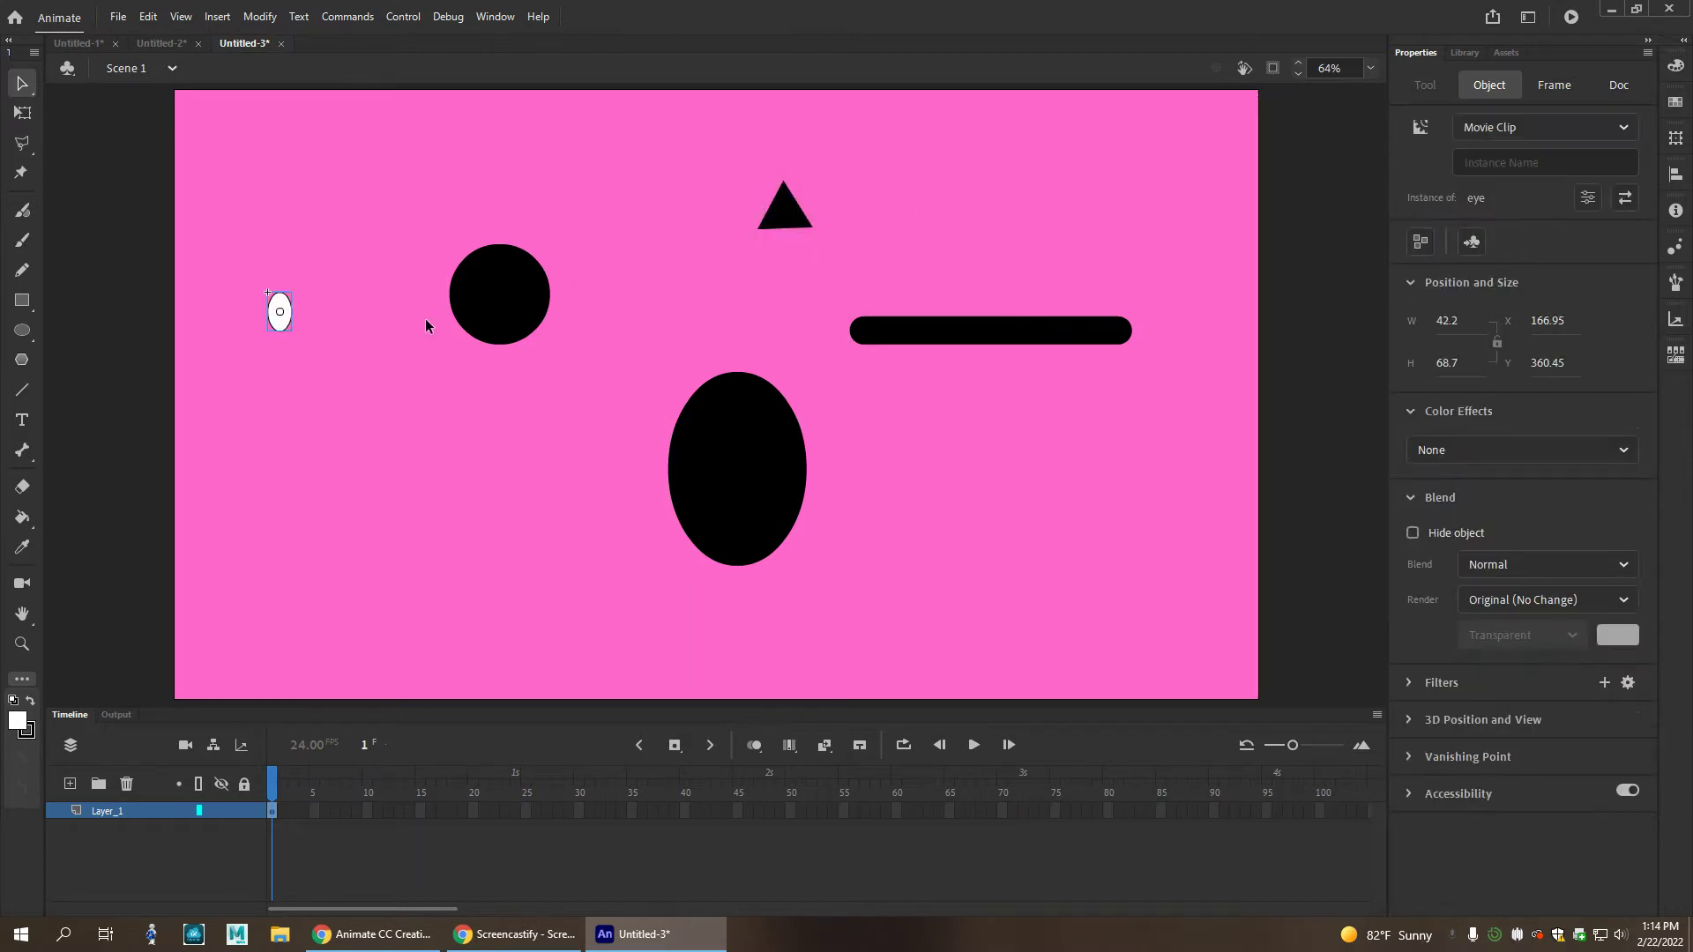
Draw a tiny black circle about 20 px wide with no stroke just below the eye.
{"action": "left_click", "coordinate": [24, 334]}
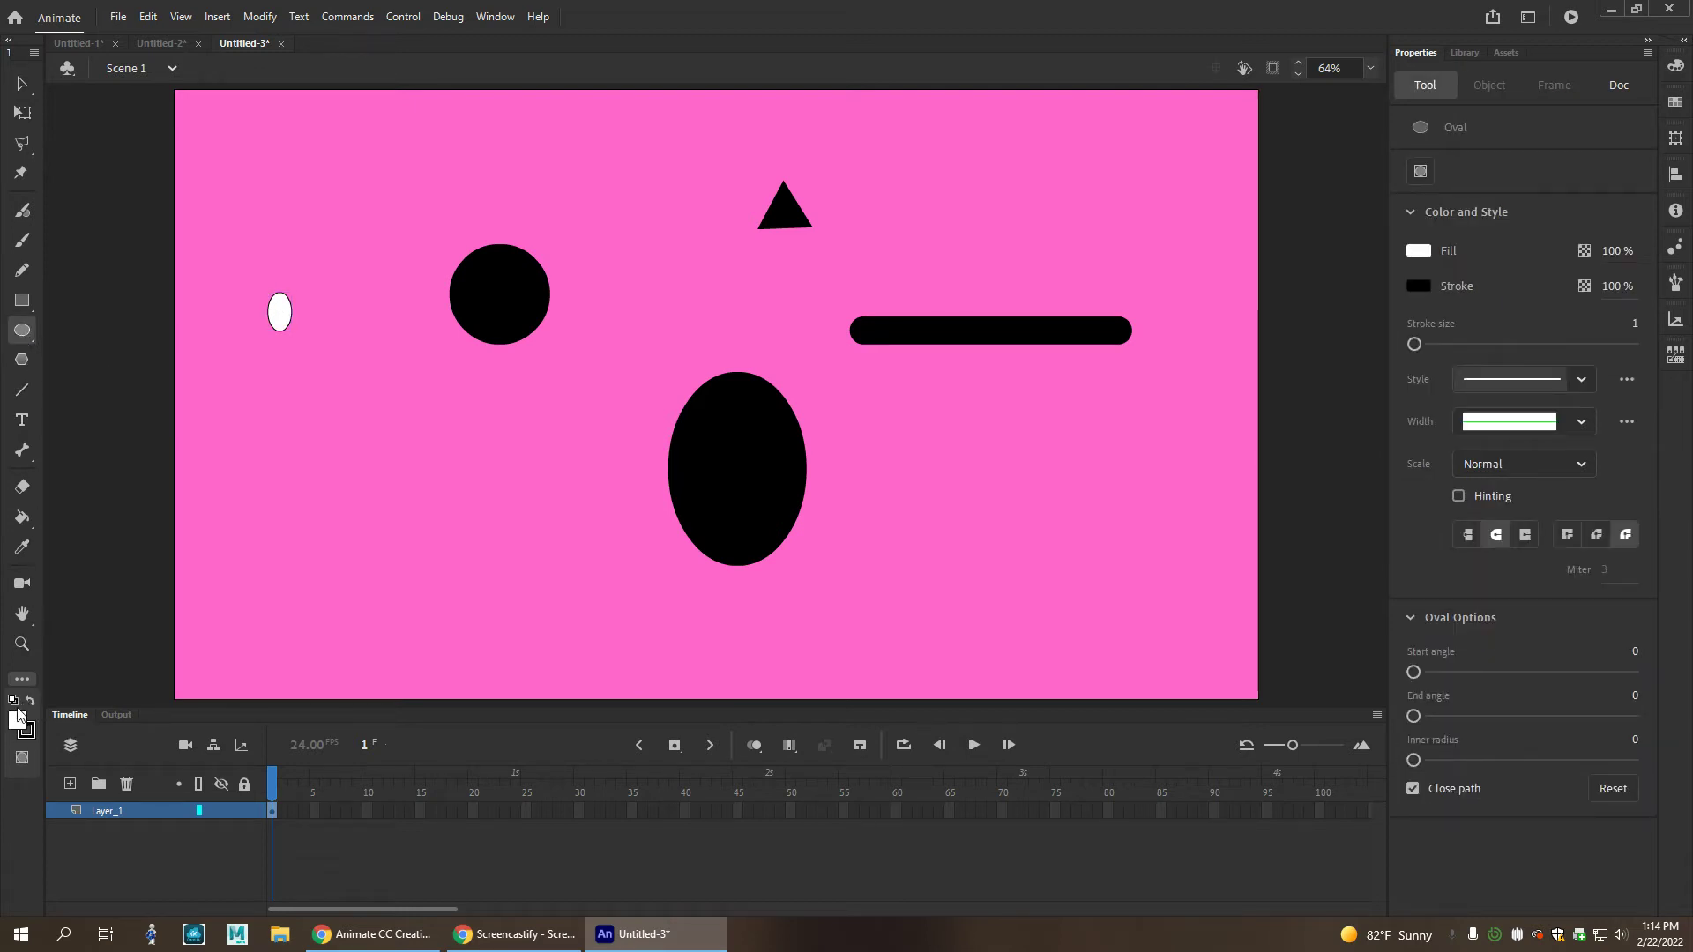
{"action": "left_click", "coordinate": [31, 702]}
{"action": "left_click", "coordinate": [31, 703]}
{"action": "left_click", "coordinate": [31, 702]}
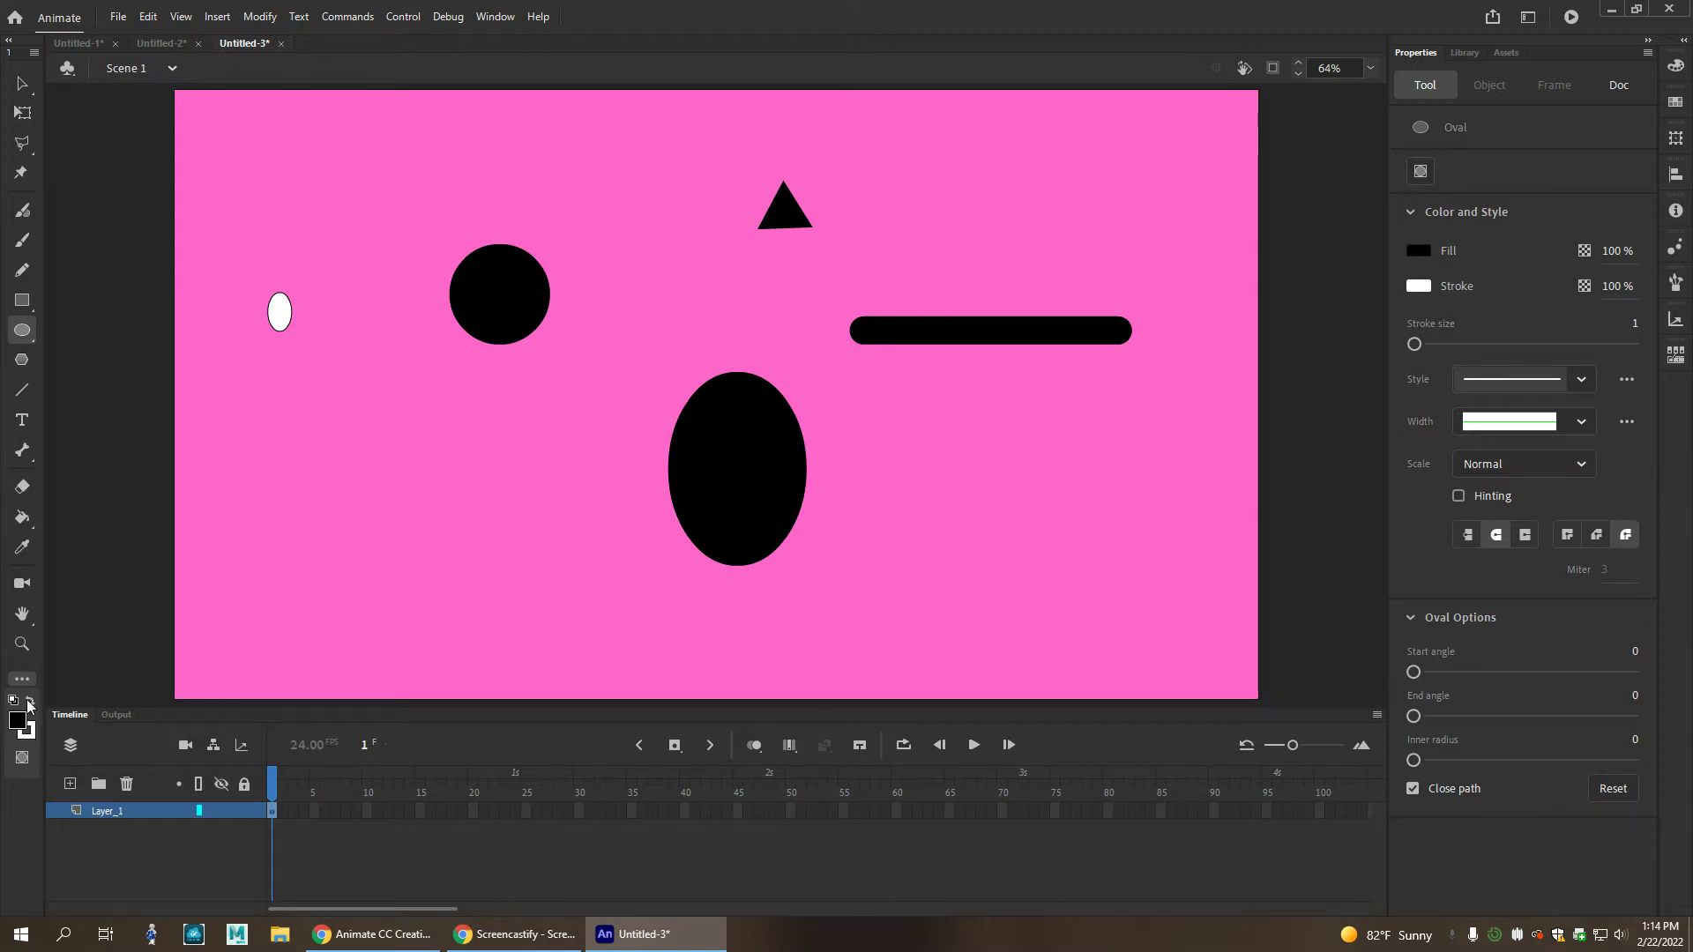
{"action": "left_click", "coordinate": [29, 736]}
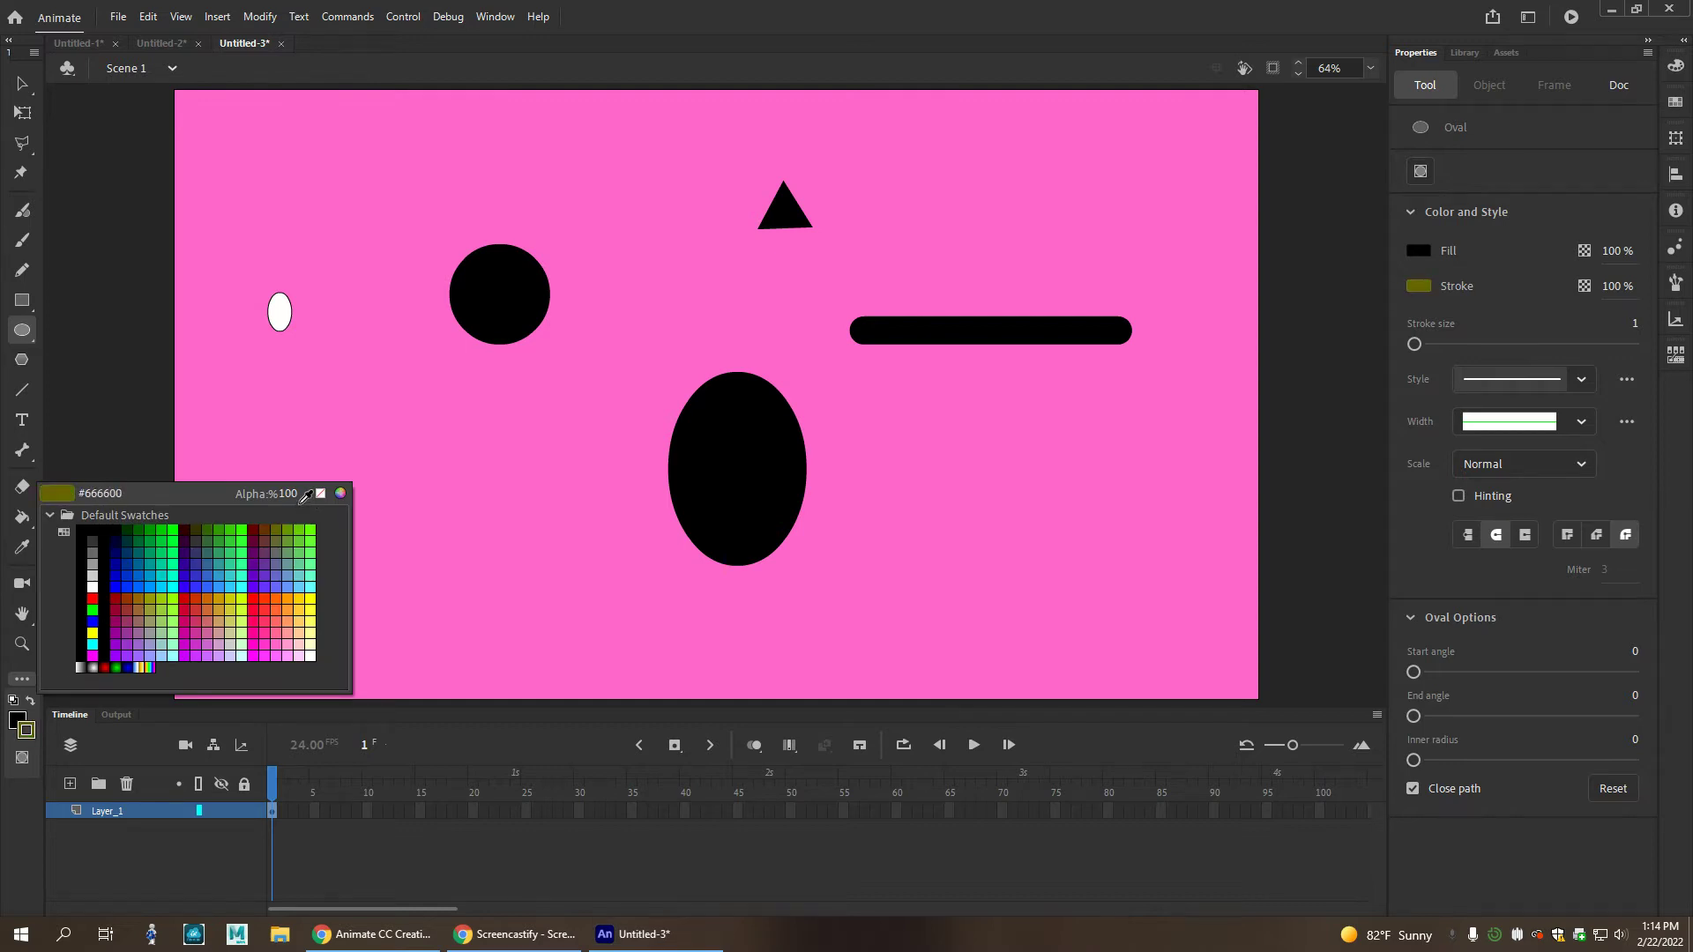
{"action": "left_click", "coordinate": [319, 494]}
{"action": "left_click_drag", "start_coordinate": [287, 385], "coordinate": [294, 395]}
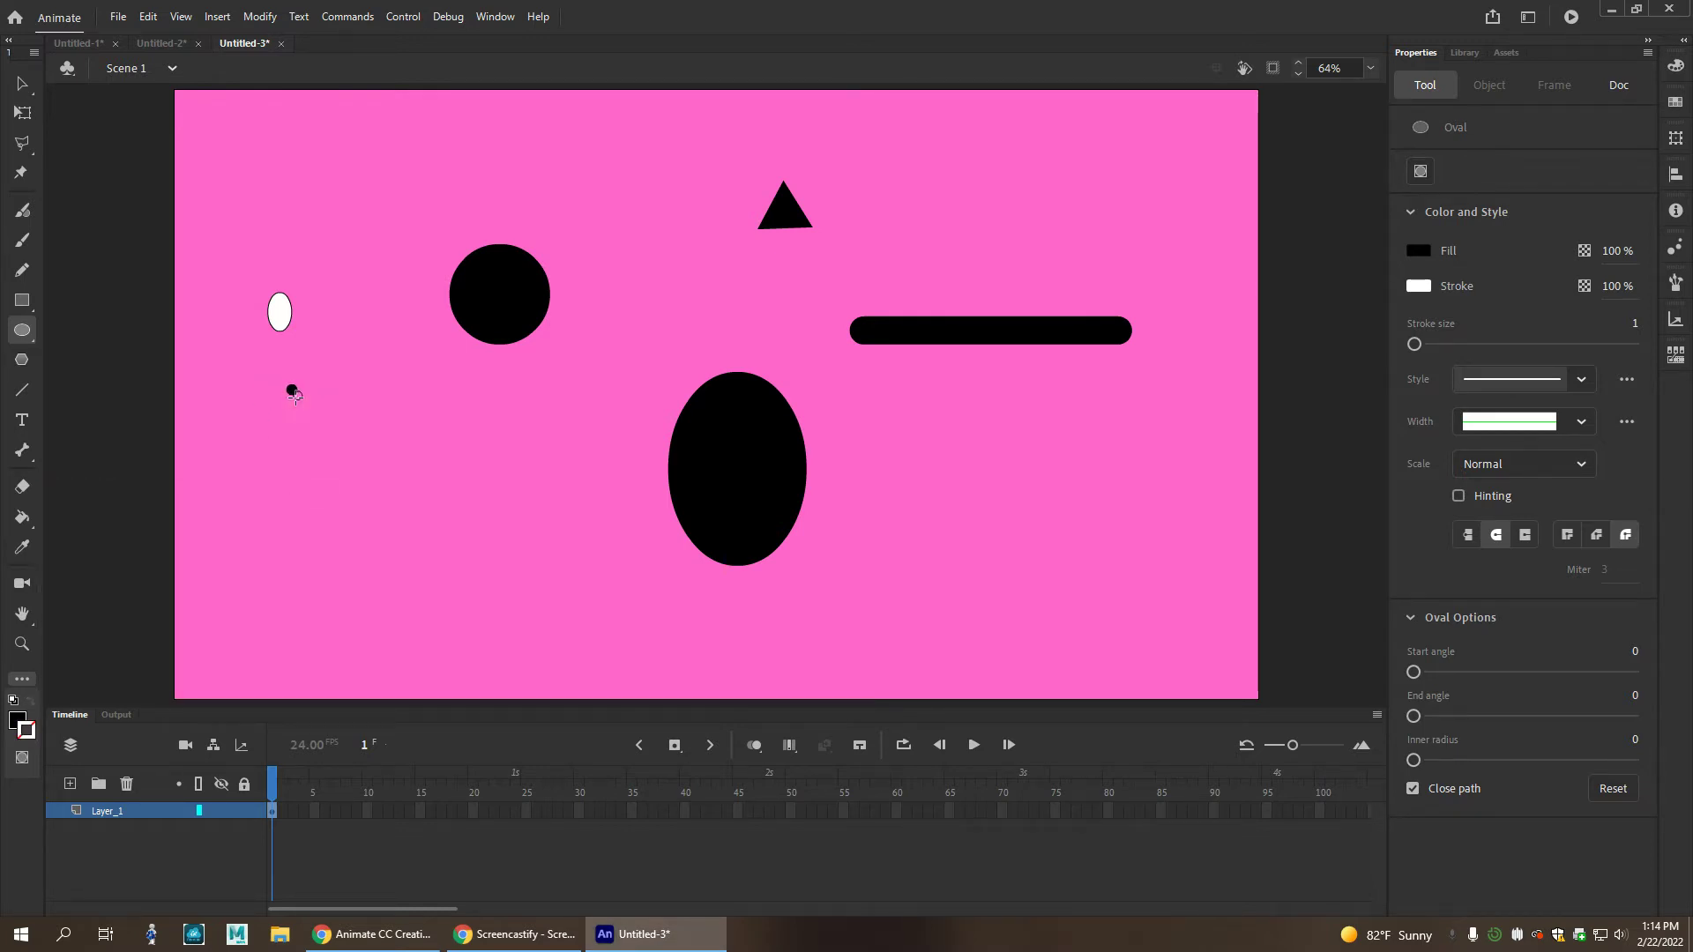
Convert the tiny black circle to a Movie Clip symbol named "pupil".
{"action": "key", "text": "v"}
{"action": "left_click", "coordinate": [292, 390]}
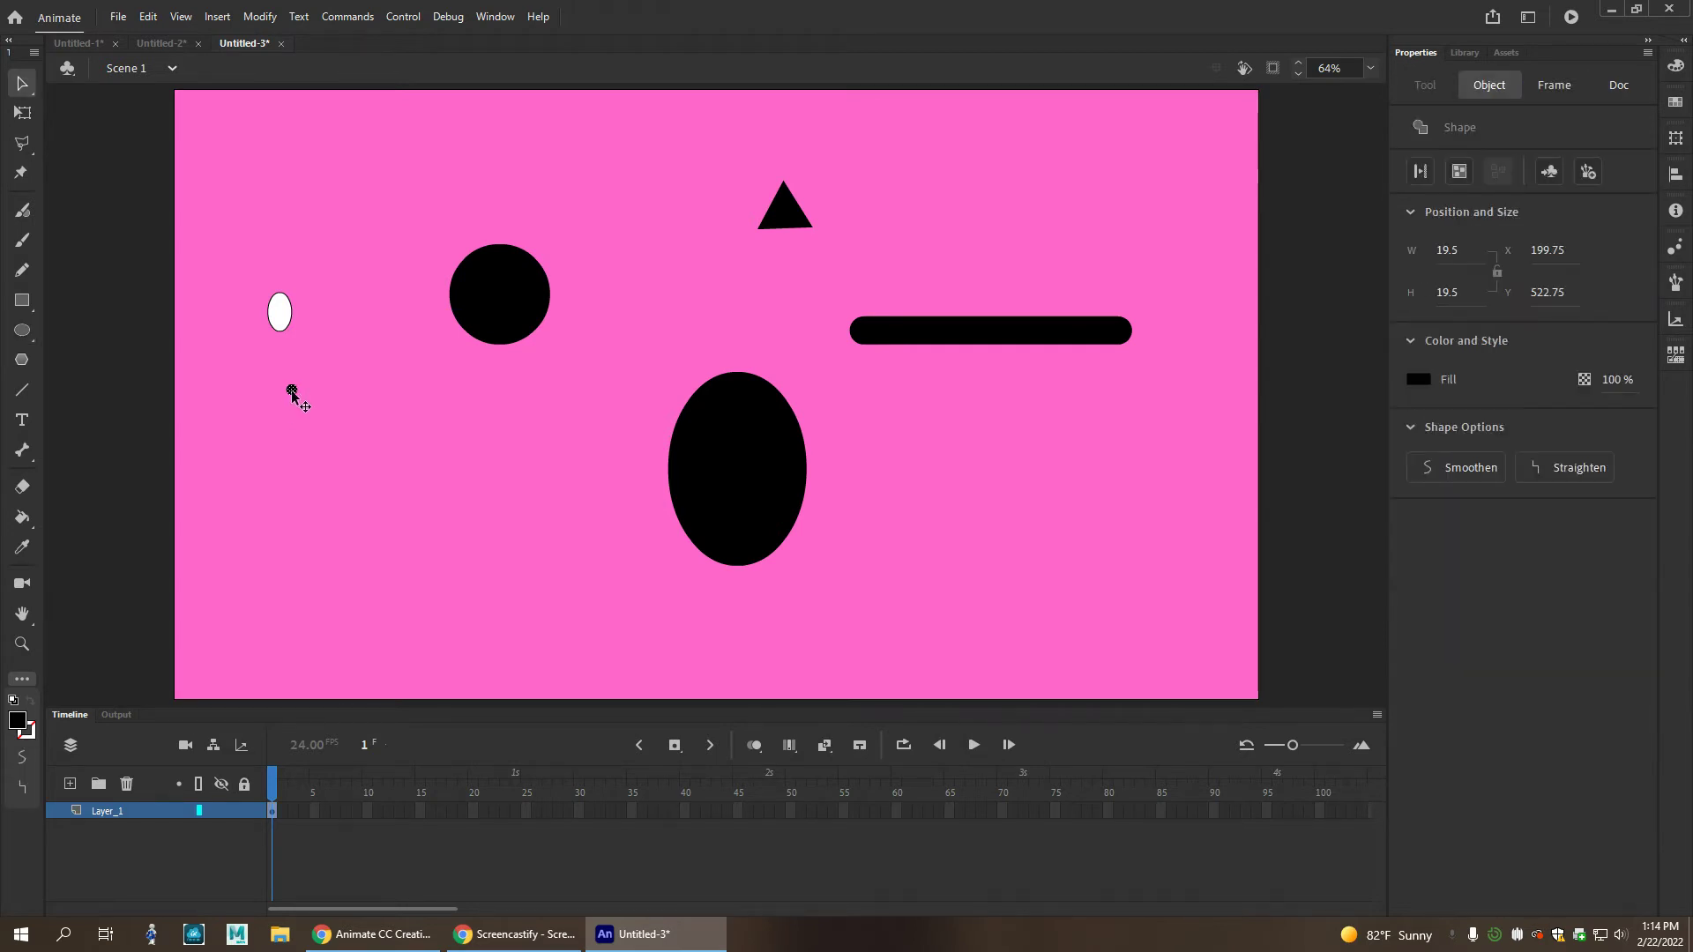
{"action": "right_click", "coordinate": [292, 390]}
{"action": "left_click", "coordinate": [366, 840]}
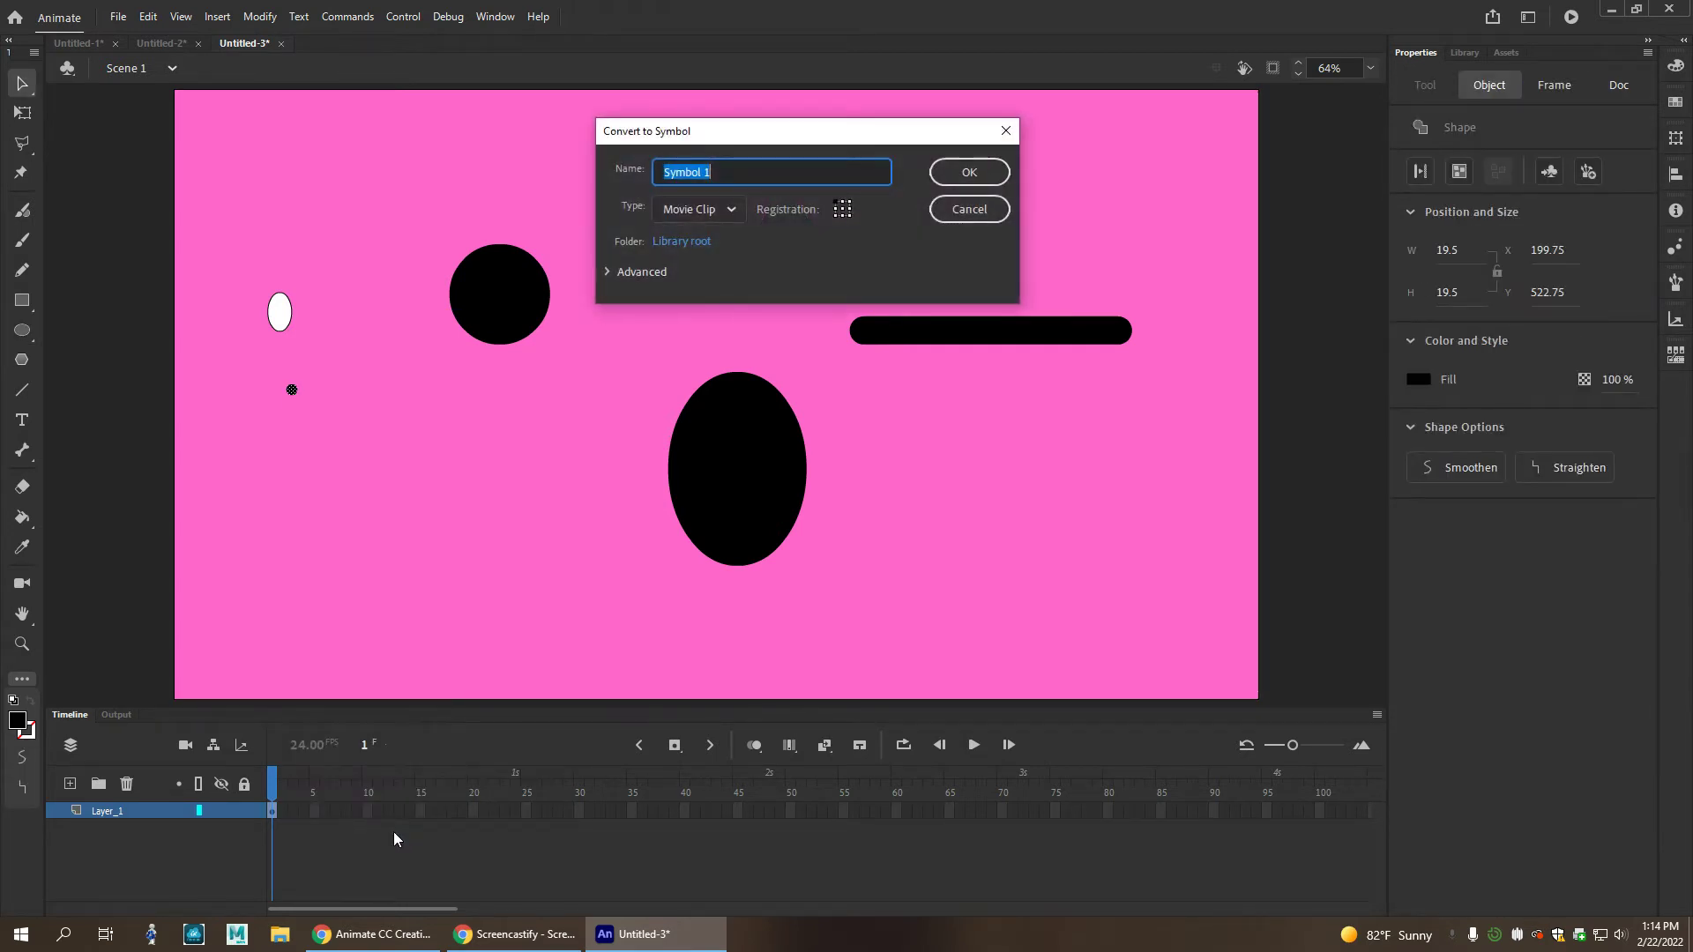
{"action": "type", "text": "pupil"}
{"action": "key", "text": "Return"}
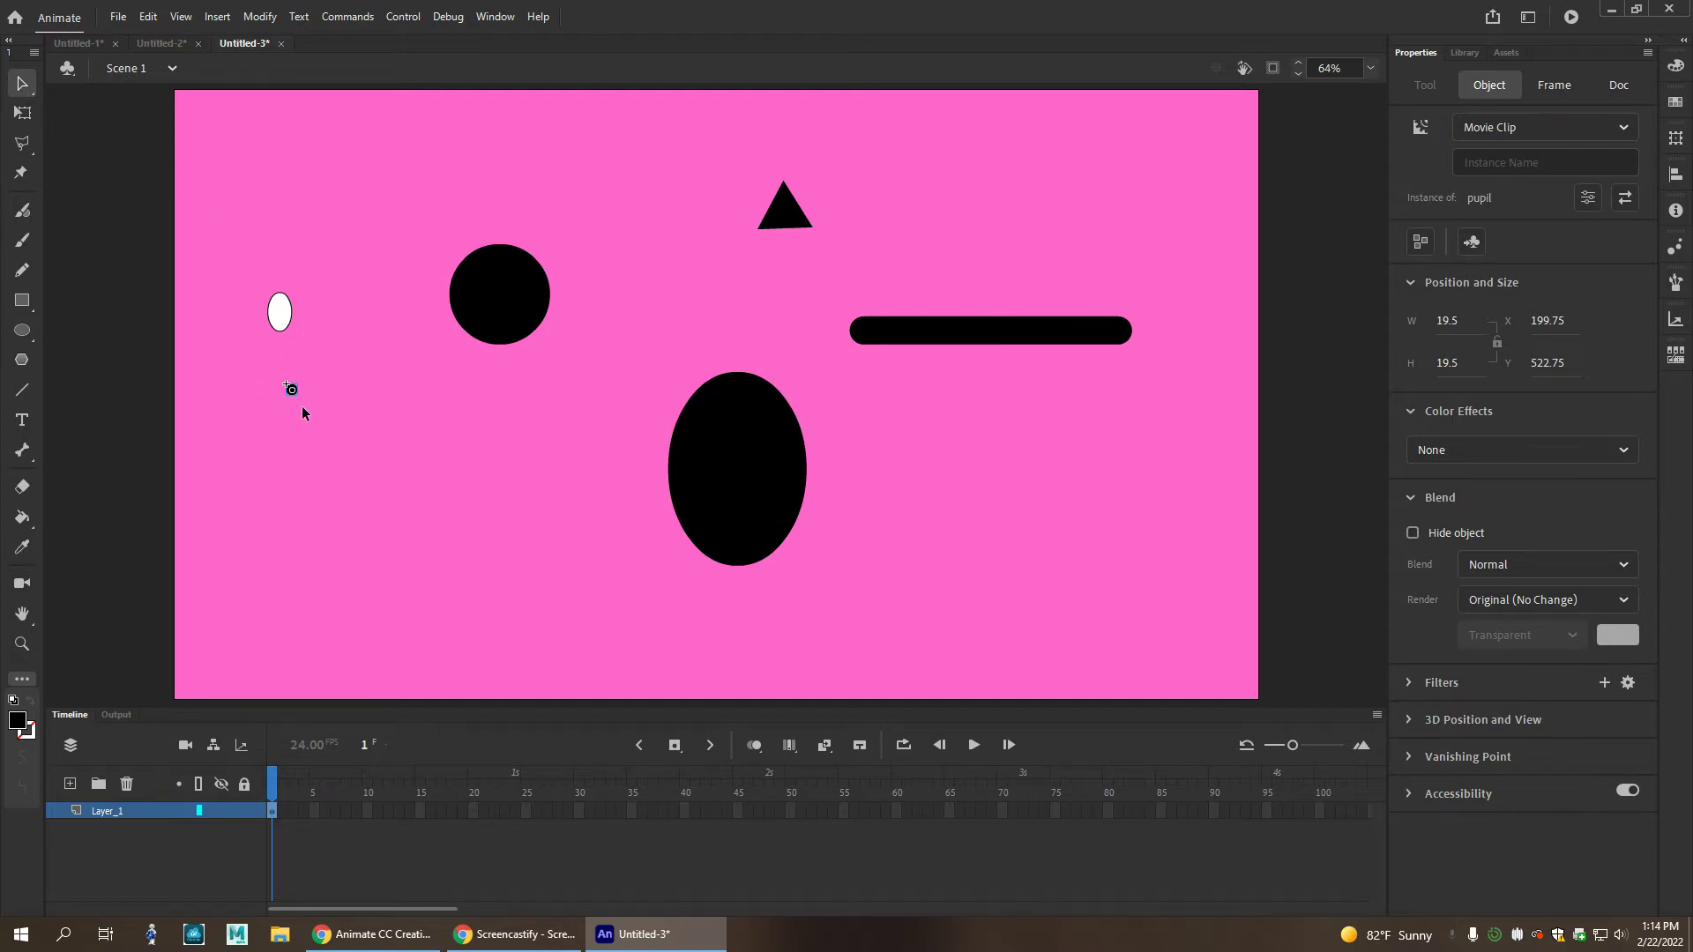
Move the pupil into the lower part of the white eye and nudge it until it is centred horizontally.
{"action": "left_click_drag", "start_coordinate": [292, 390], "coordinate": [280, 326]}
{"action": "left_click", "coordinate": [177, 17]}
{"action": "mouse_move", "coordinate": [448, 16]}
{"action": "left_click", "coordinate": [669, 4]}
{"action": "key", "text": "Down"}
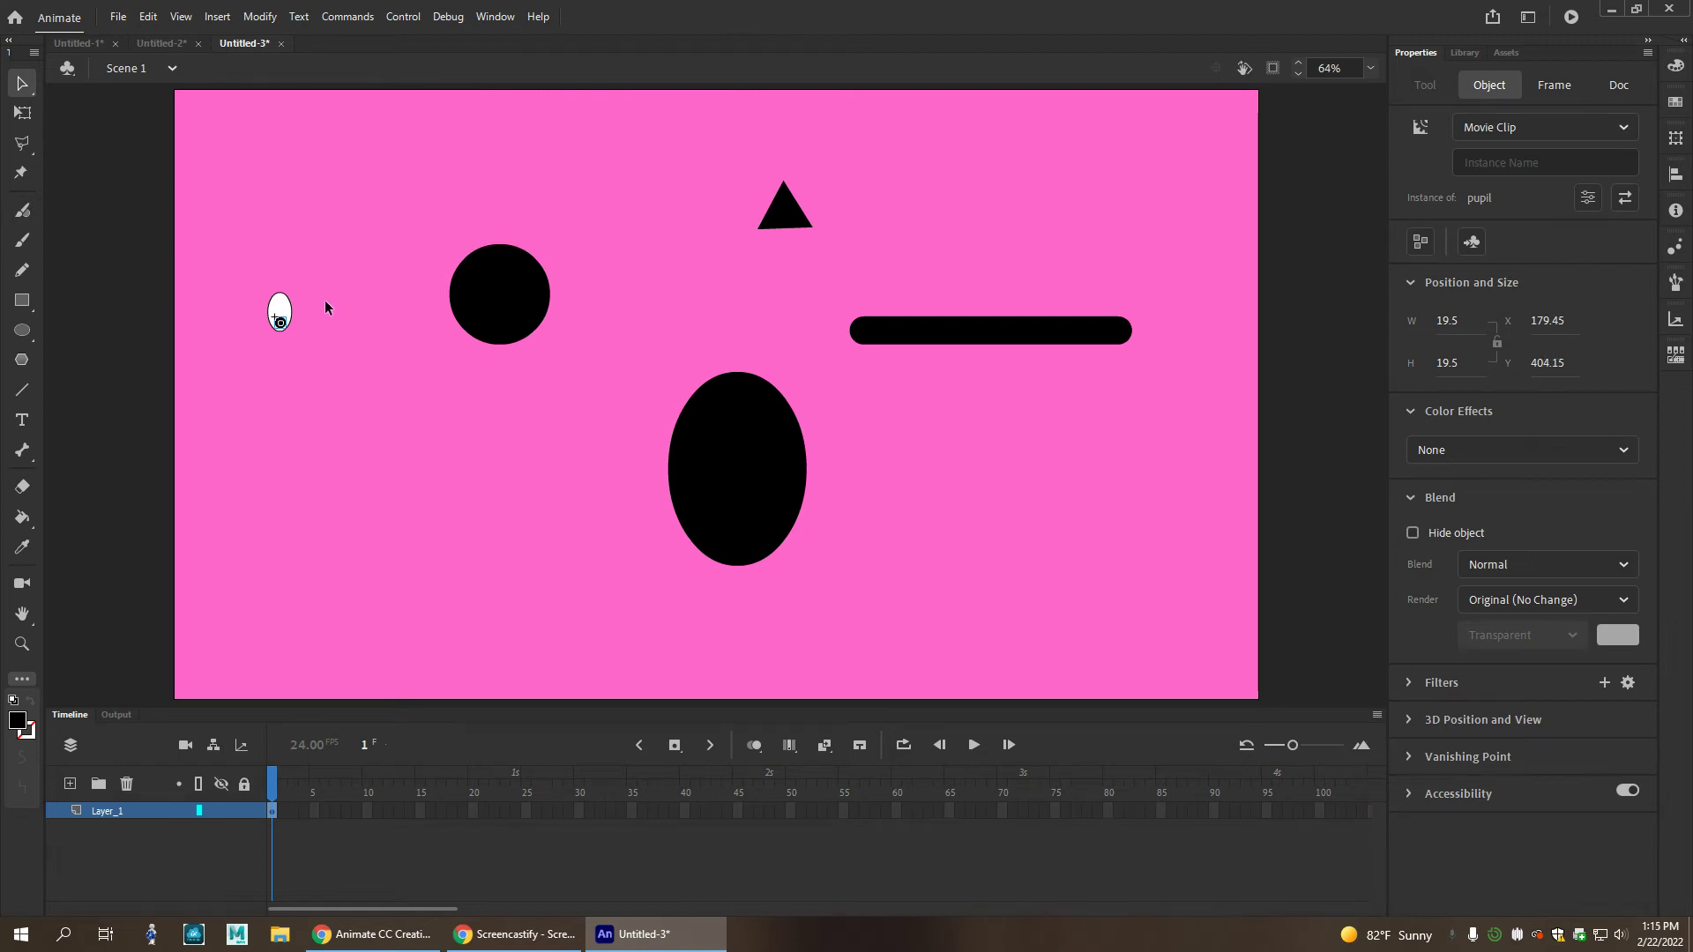
{"action": "key", "text": "Up"}
{"action": "key", "text": "Left"}
{"action": "key", "text": "Left"}
{"action": "key", "text": "Left"}
{"action": "key", "text": "Left"}
{"action": "key", "text": "Up"}
{"action": "key", "text": "Left"}
{"action": "key", "text": "Up"}
{"action": "key", "text": "Down"}
{"action": "key", "text": "Right"}
{"action": "key", "text": "Left"}
{"action": "key", "text": "Right"}
{"action": "key", "text": "Up"}
{"action": "key", "text": "Right"}
{"action": "key", "text": "Left"}
Select the eye and pupil together and convert them to a single Movie Clip symbol named "eyeball".
{"action": "left_click", "coordinate": [267, 258]}
{"action": "left_click_drag", "start_coordinate": [247, 268], "coordinate": [317, 357]}
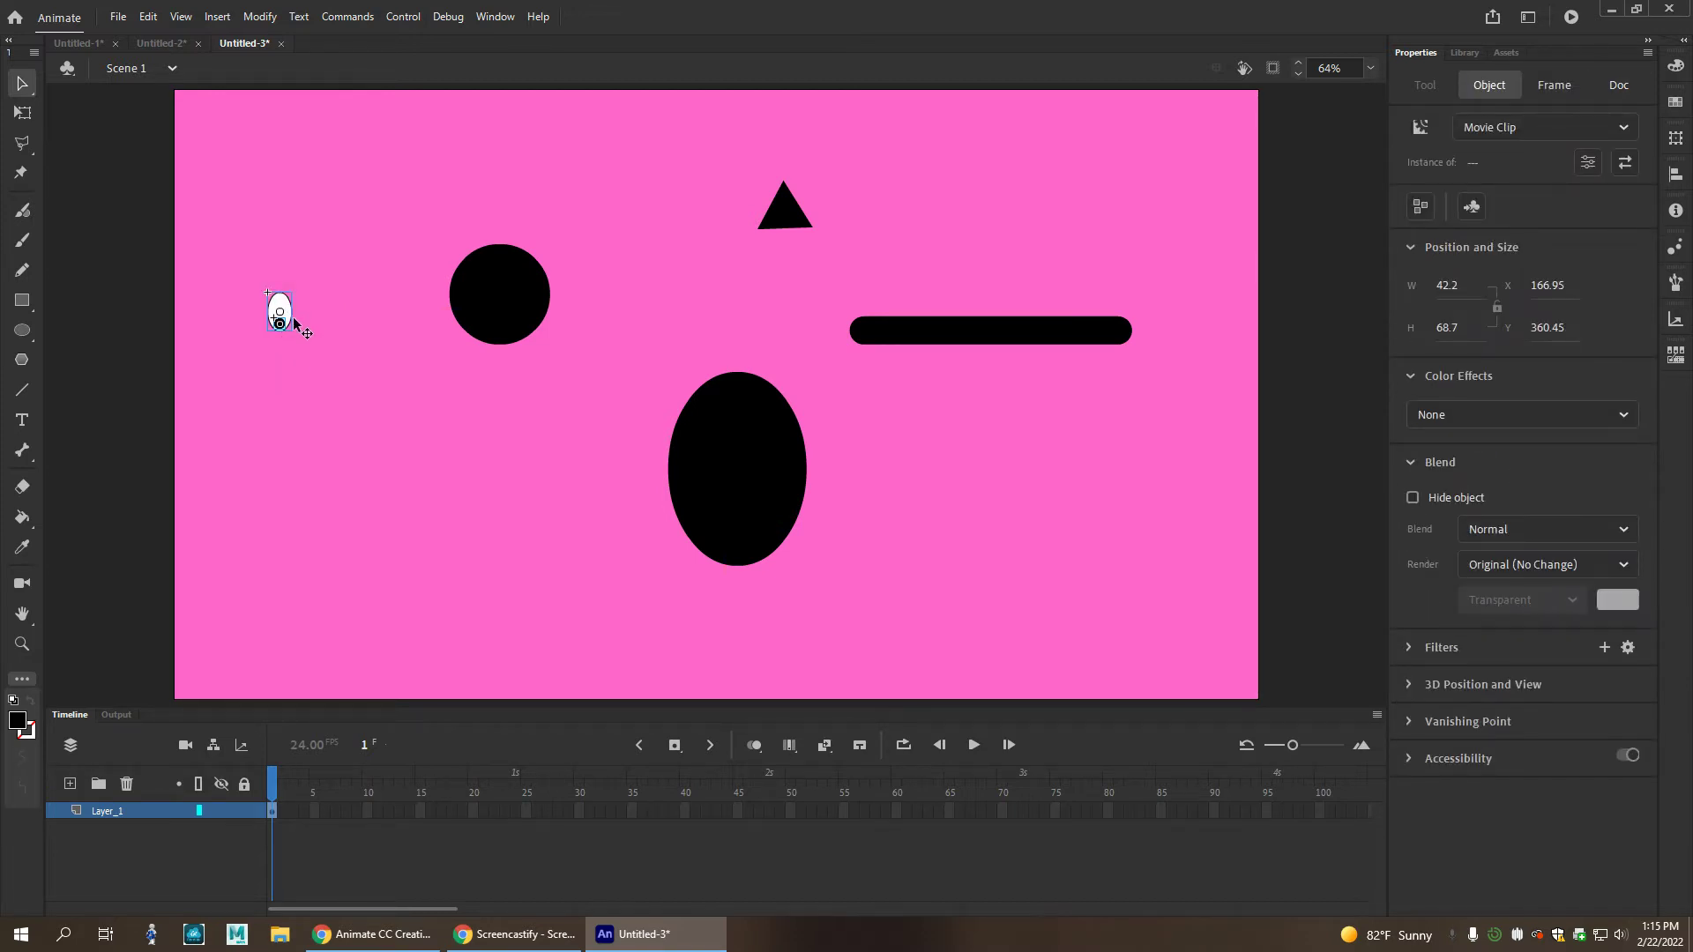
{"action": "key", "text": "ctrl+="}
{"action": "key", "text": "ctrl+="}
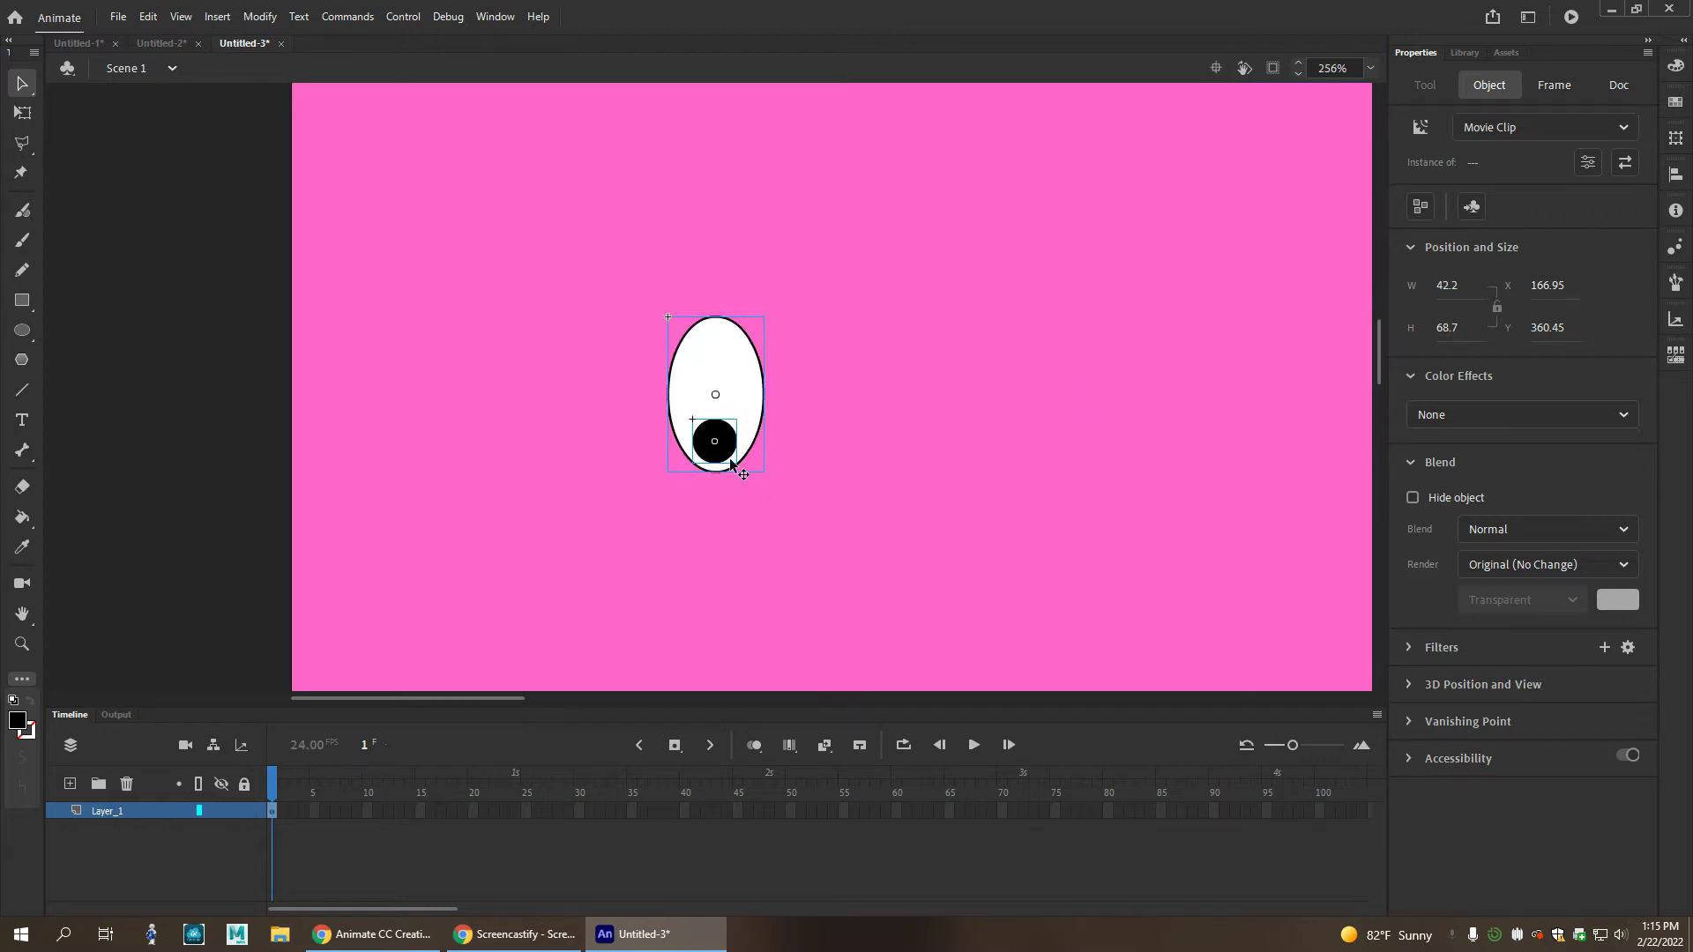
{"action": "right_click", "coordinate": [748, 391]}
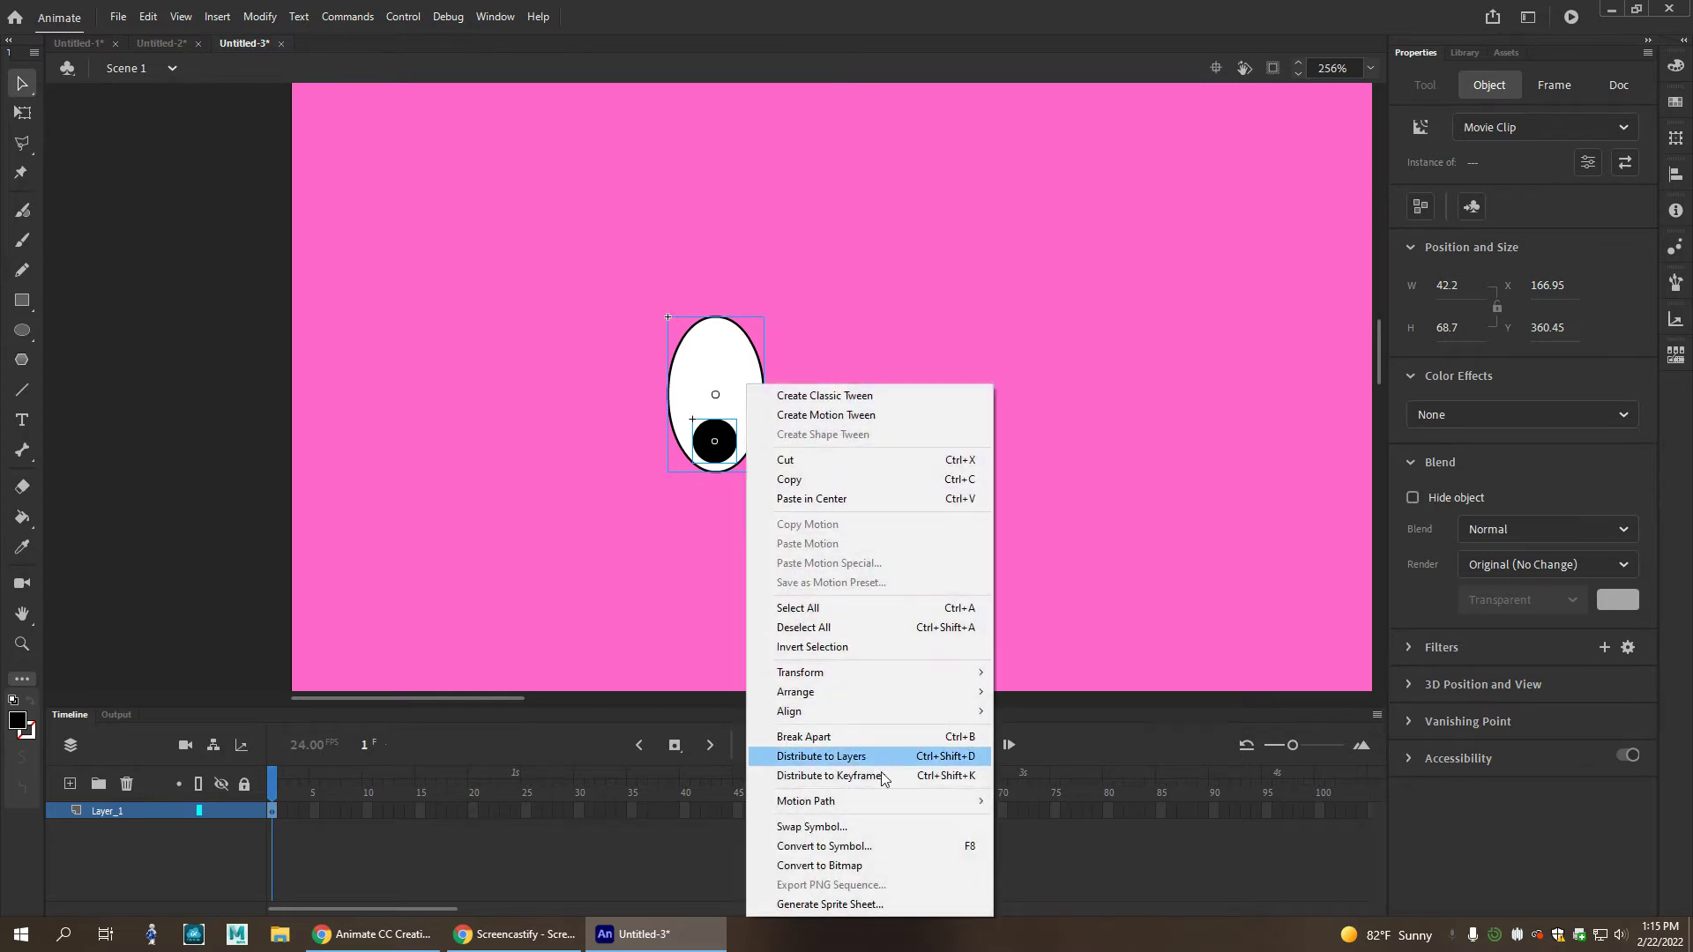
{"action": "left_click", "coordinate": [887, 848]}
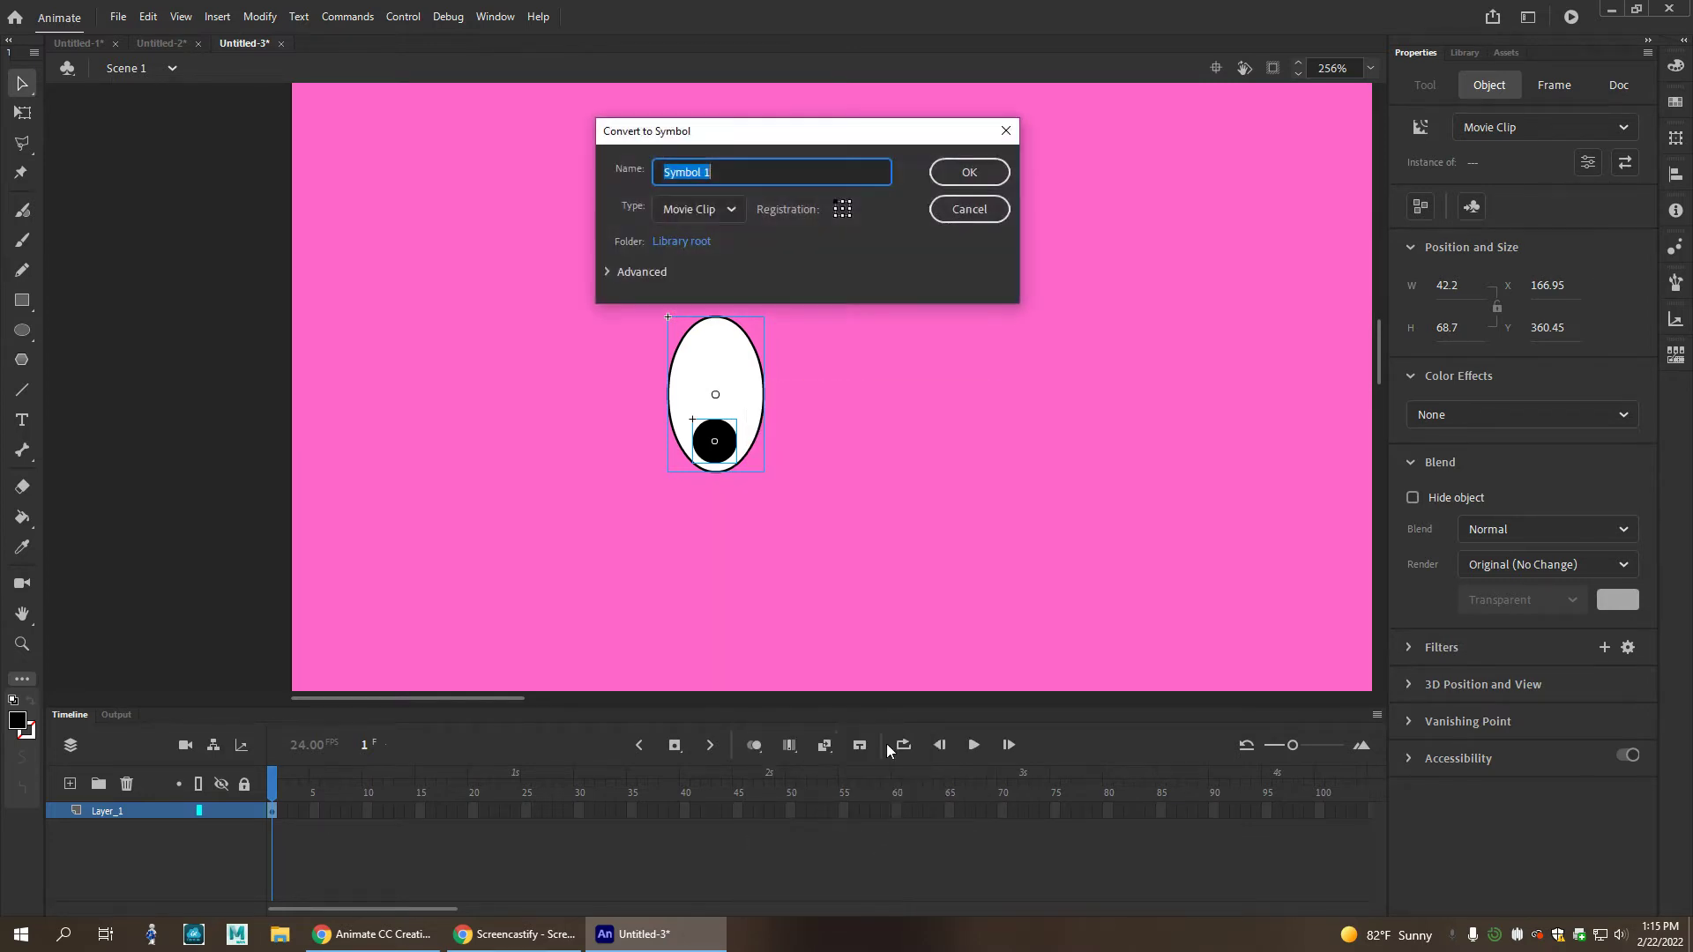
{"action": "type", "text": "eyeball"}
{"action": "left_click", "coordinate": [977, 176]}
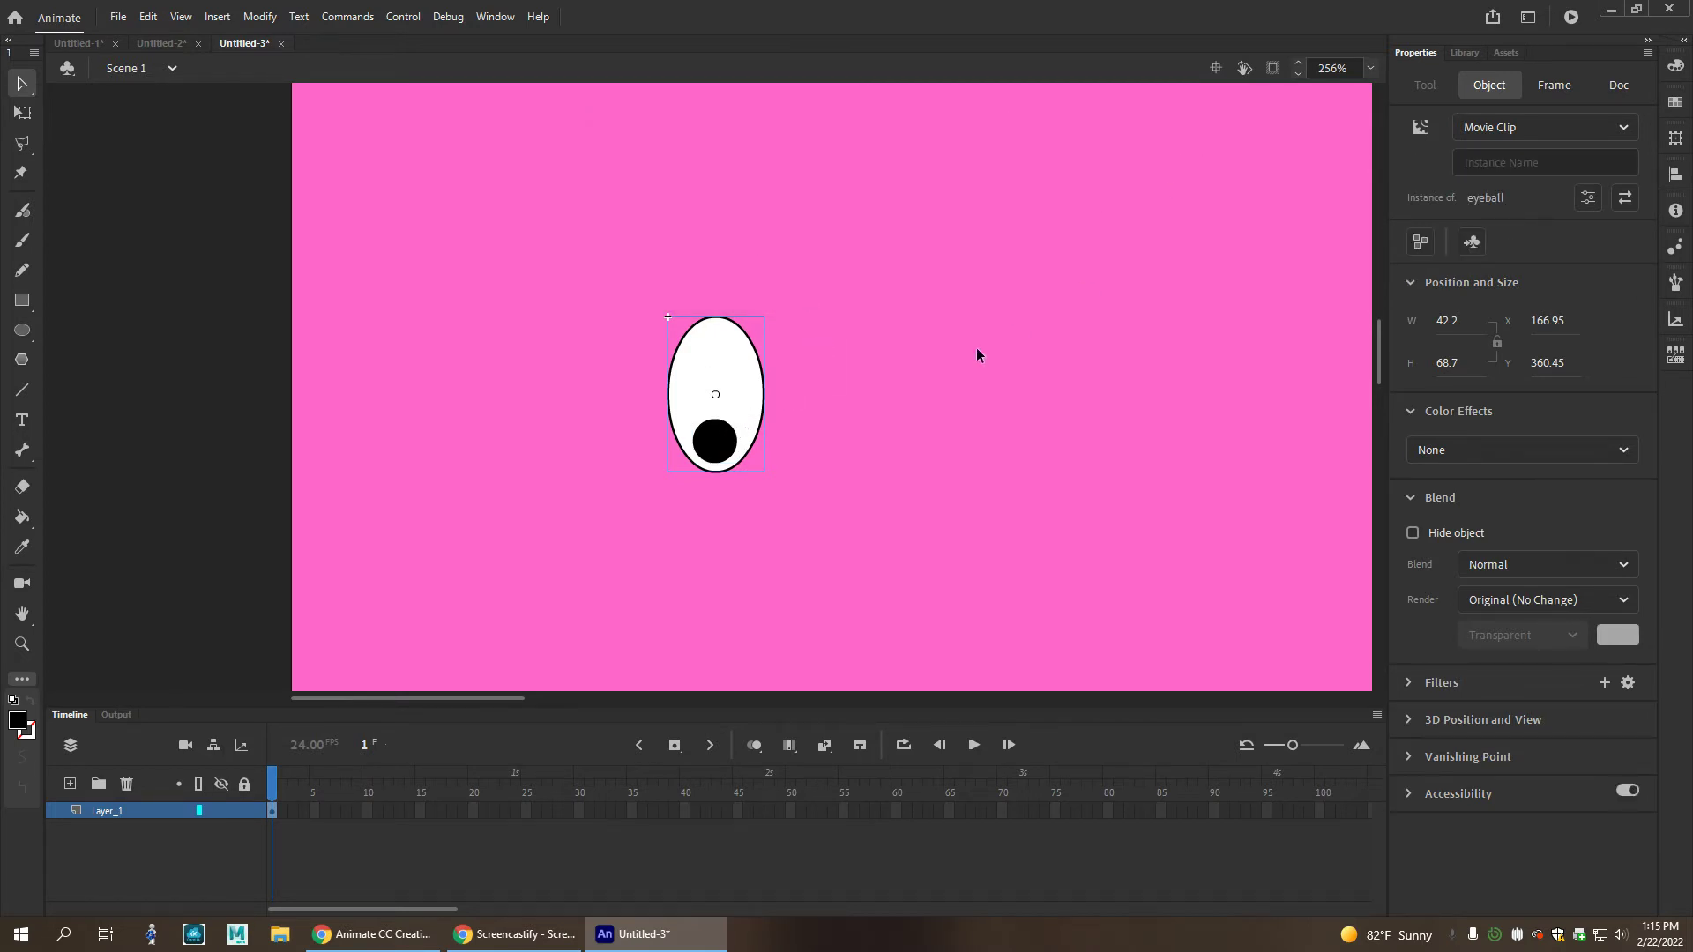
Reposition the oval body and place the round head on top of it so the two shapes overlap.
{"action": "key", "text": "ctrl+minus"}
{"action": "key", "text": "ctrl+minus"}
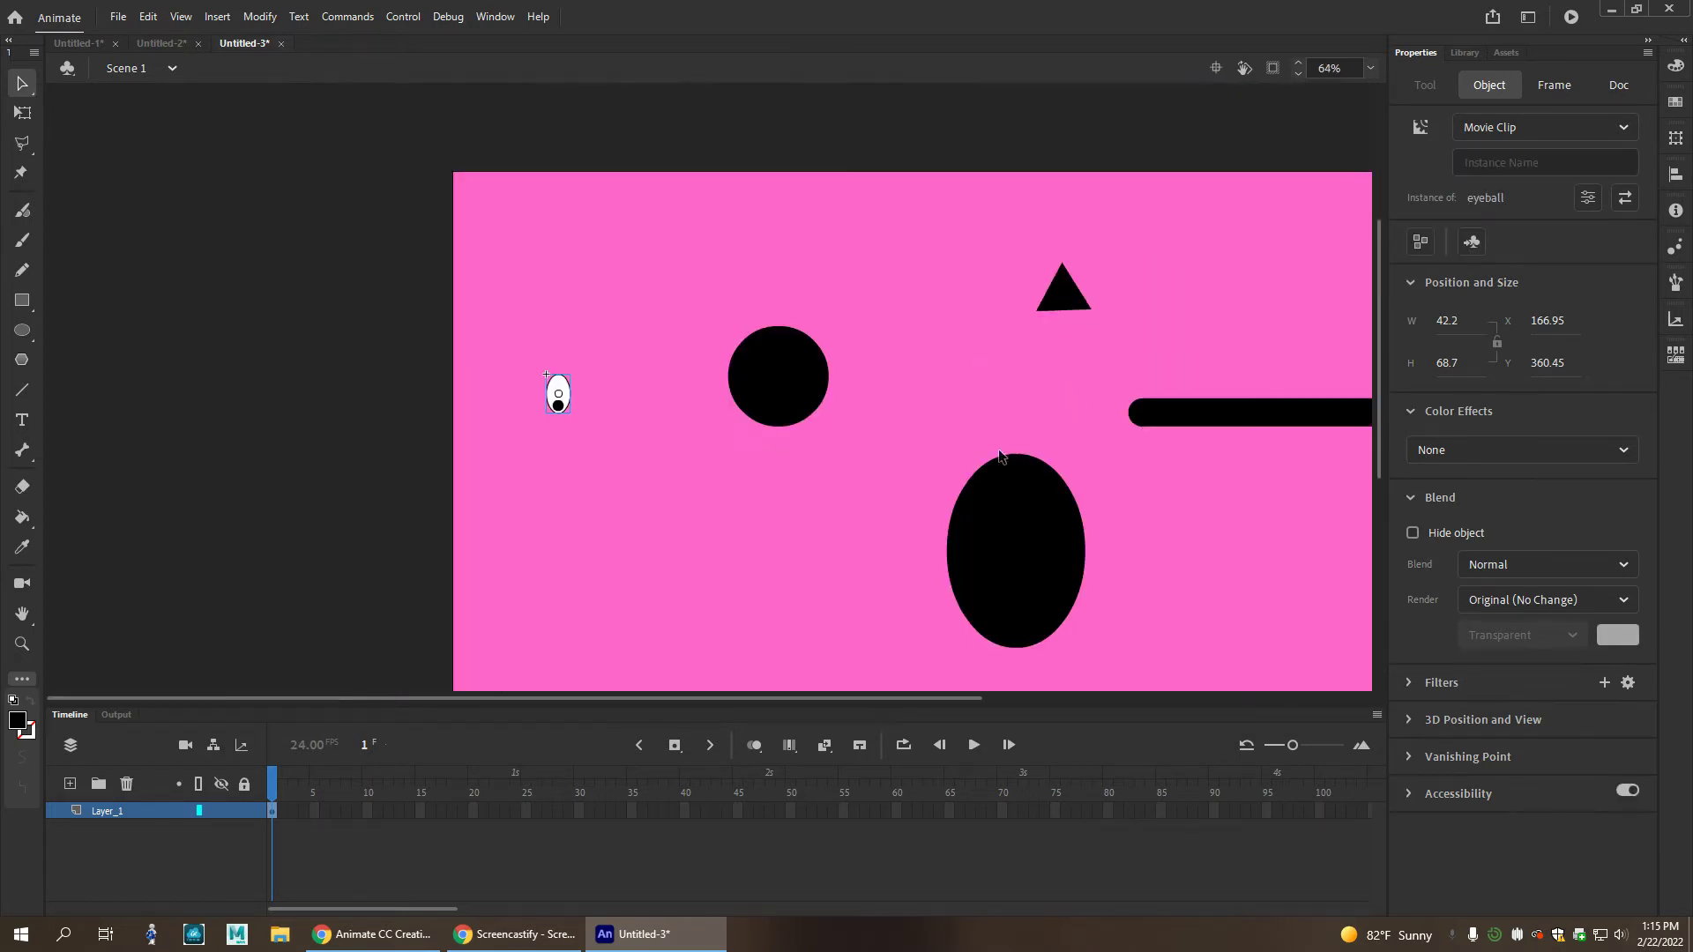
{"action": "left_click_drag", "start_coordinate": [1118, 485], "coordinate": [800, 368]}
{"action": "left_click_drag", "start_coordinate": [737, 450], "coordinate": [645, 456]}
{"action": "left_click_drag", "start_coordinate": [487, 259], "coordinate": [633, 310]}
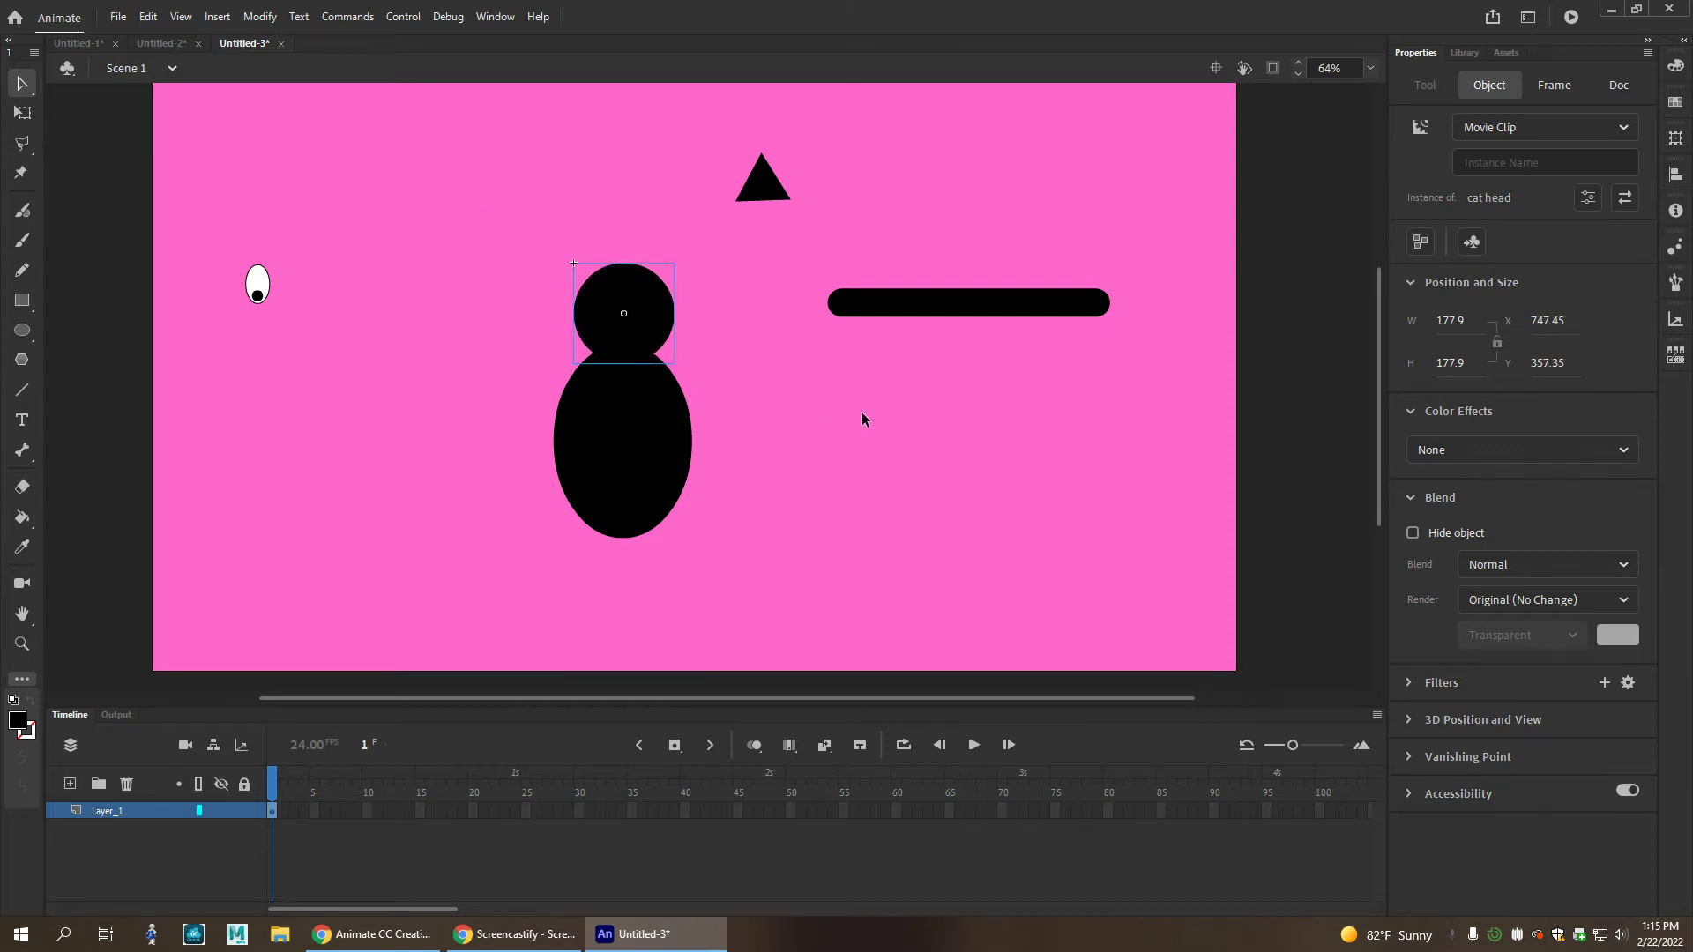
Place the triangular ear on the head's upper left and add a second ear instance from the library on its upper right.
{"action": "left_click_drag", "start_coordinate": [767, 189], "coordinate": [602, 261]}
{"action": "left_click", "coordinate": [1463, 53]}
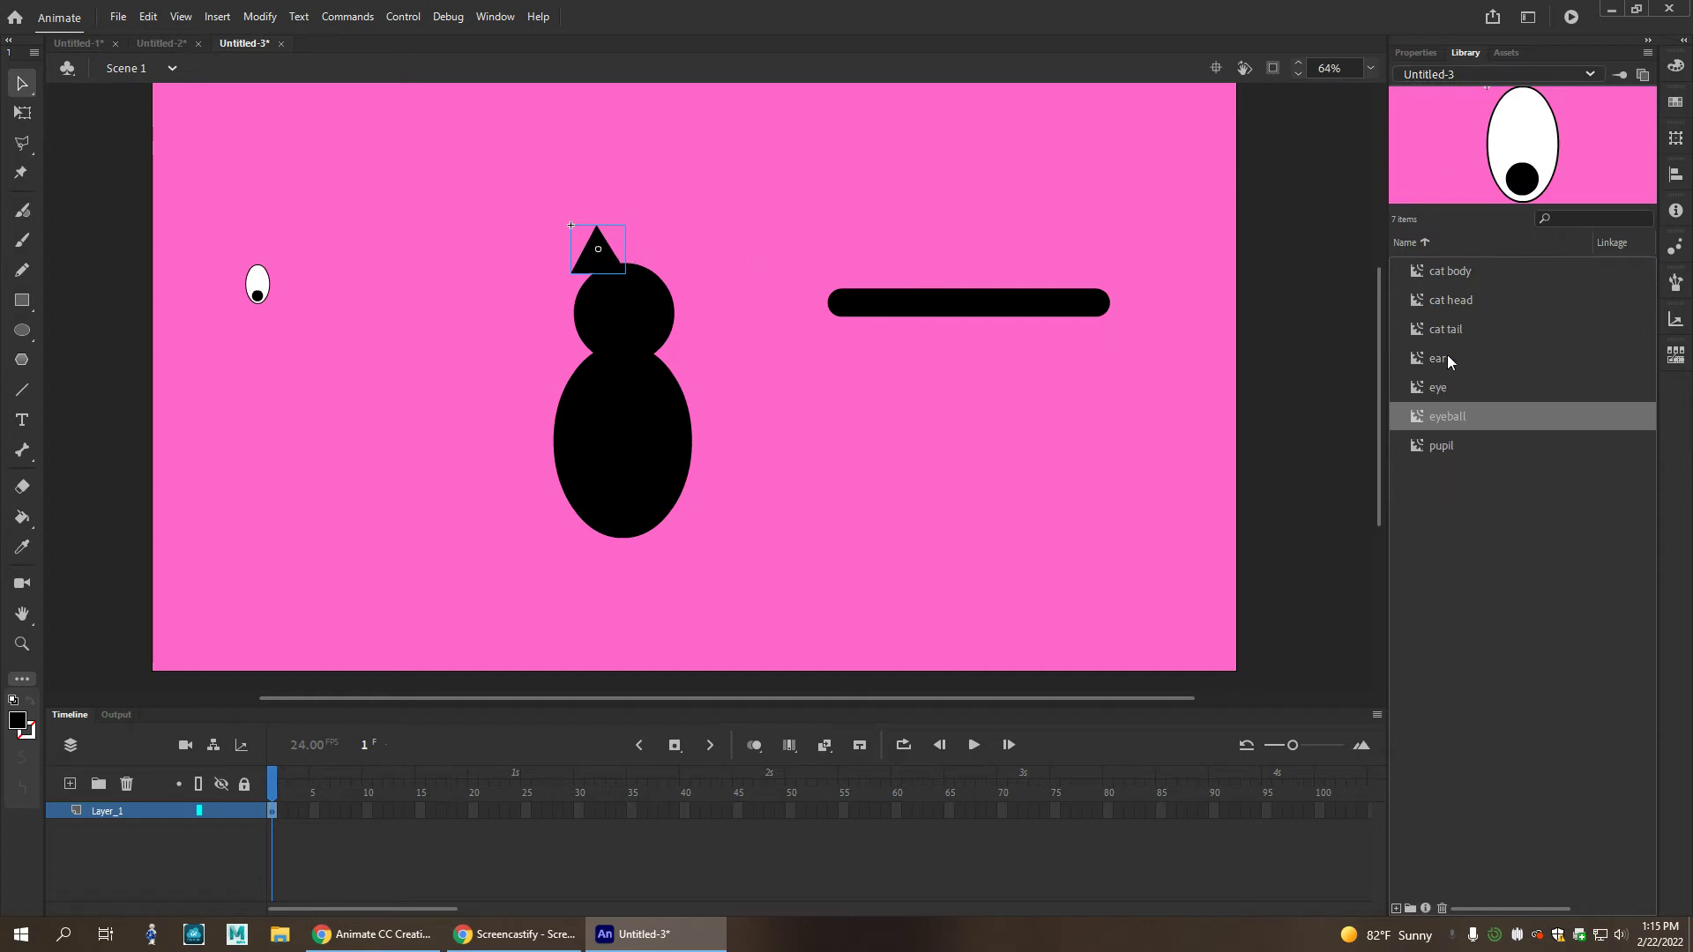
{"action": "left_click_drag", "start_coordinate": [1446, 370], "coordinate": [670, 262]}
Rotate both ears so their tips point outward and settle them symmetrically against the top of the head.
{"action": "key", "text": "q"}
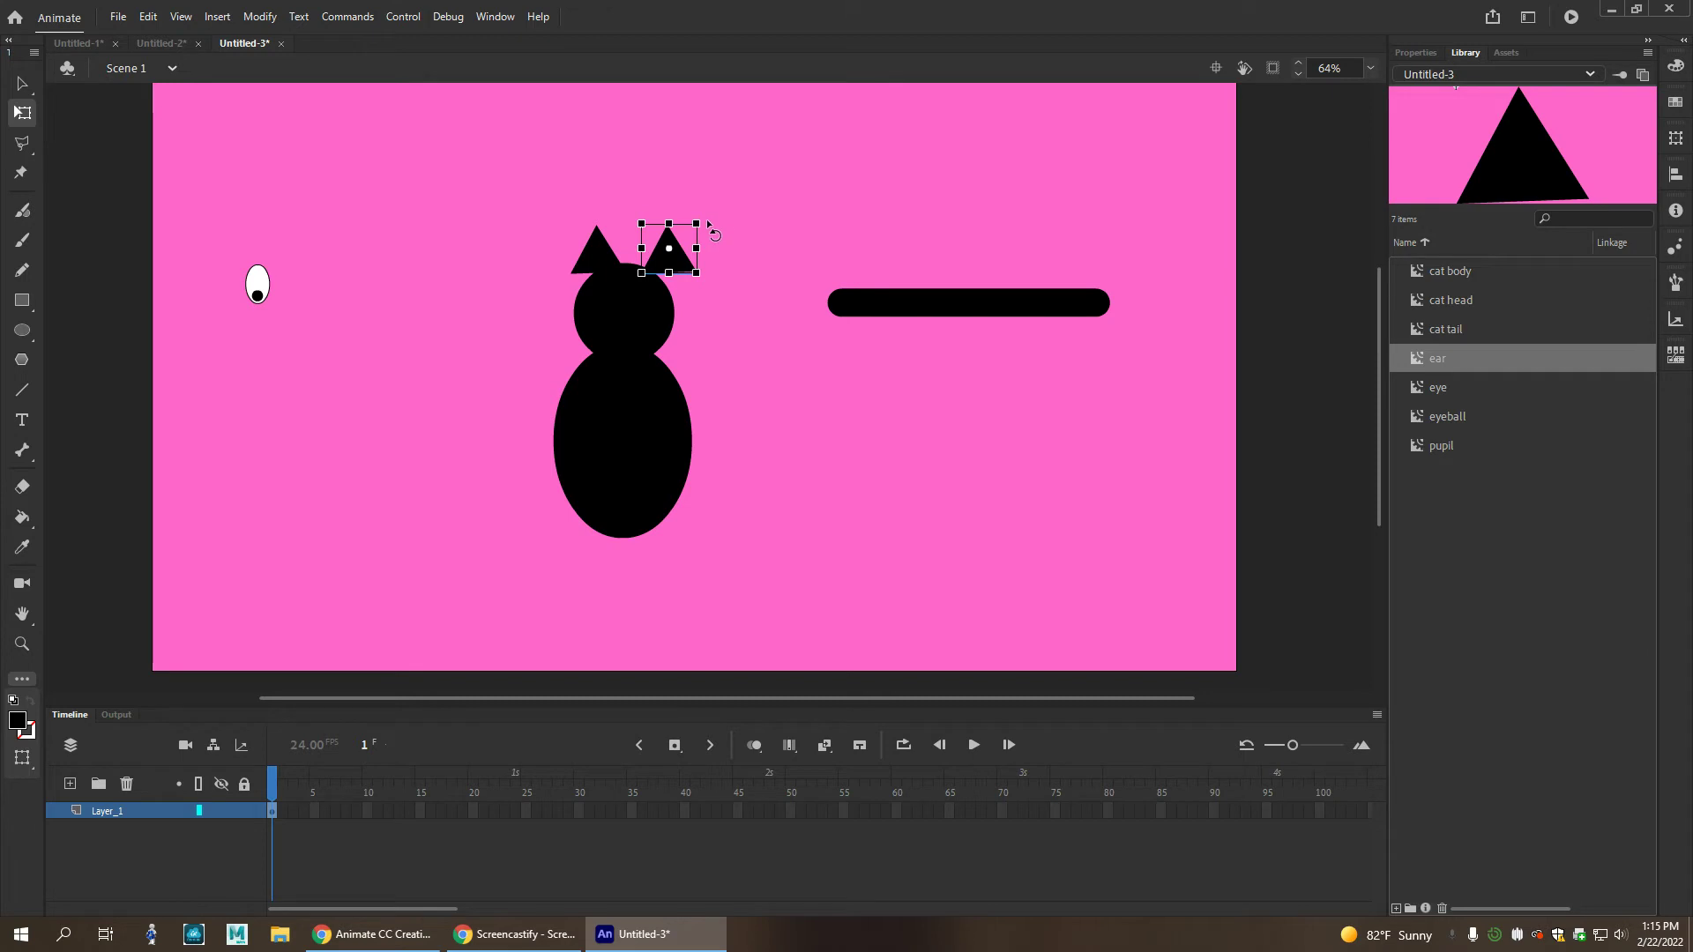
{"action": "left_click_drag", "start_coordinate": [707, 217], "coordinate": [658, 274]}
{"action": "left_click", "coordinate": [591, 247]}
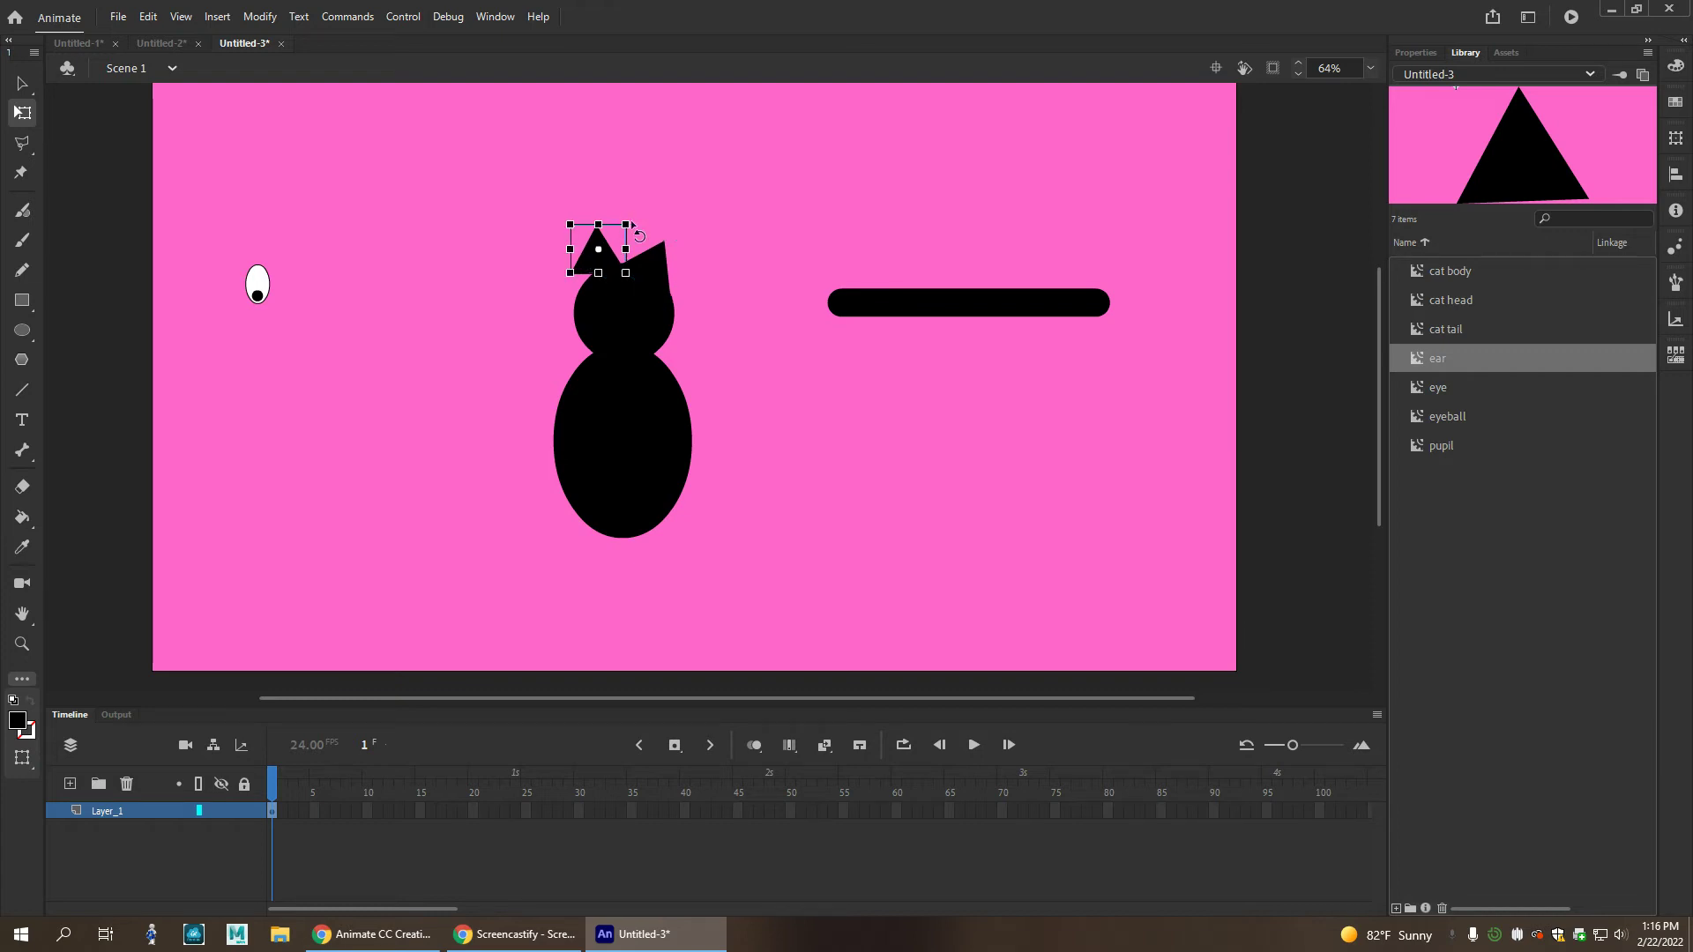
{"action": "left_click_drag", "start_coordinate": [633, 220], "coordinate": [605, 262]}
{"action": "key", "text": "ctrl+z"}
{"action": "key", "text": "ctrl+z"}
{"action": "left_click", "coordinate": [732, 243]}
{"action": "left_click", "coordinate": [607, 281]}
{"action": "left_click_drag", "start_coordinate": [626, 289], "coordinate": [627, 290]}
{"action": "left_click", "coordinate": [657, 260]}
{"action": "left_click", "coordinate": [767, 370]}
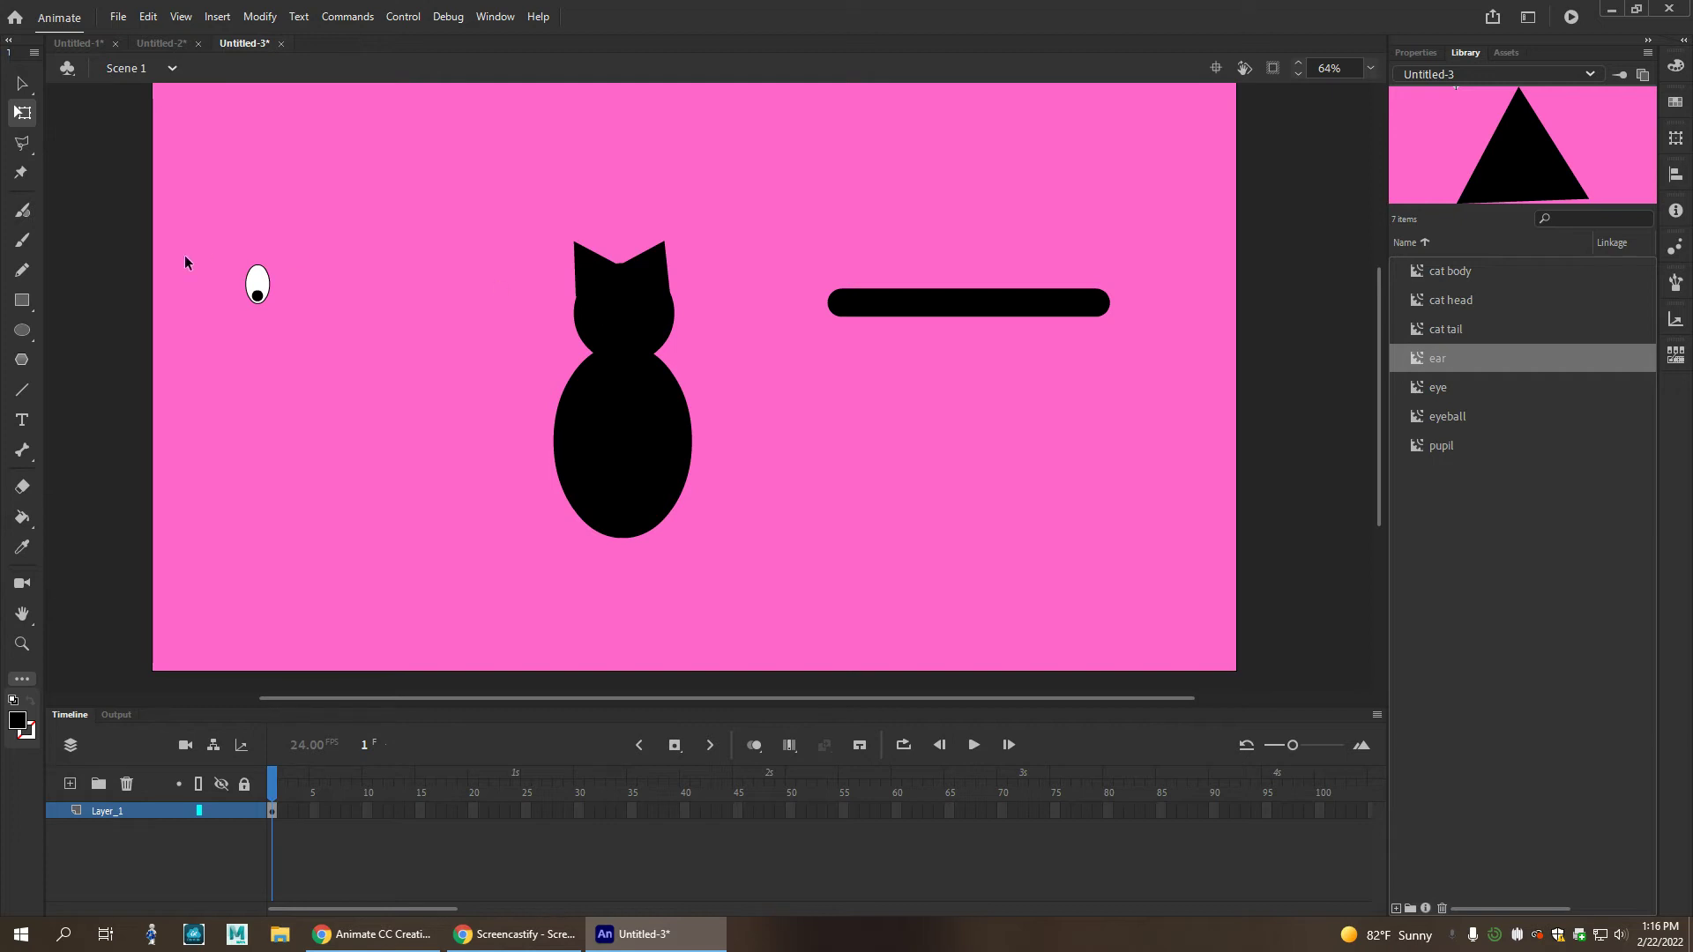
Place the eyeball on the left half of the face and add a second eyeball instance from the library on the right half.
{"action": "left_click", "coordinate": [257, 279]}
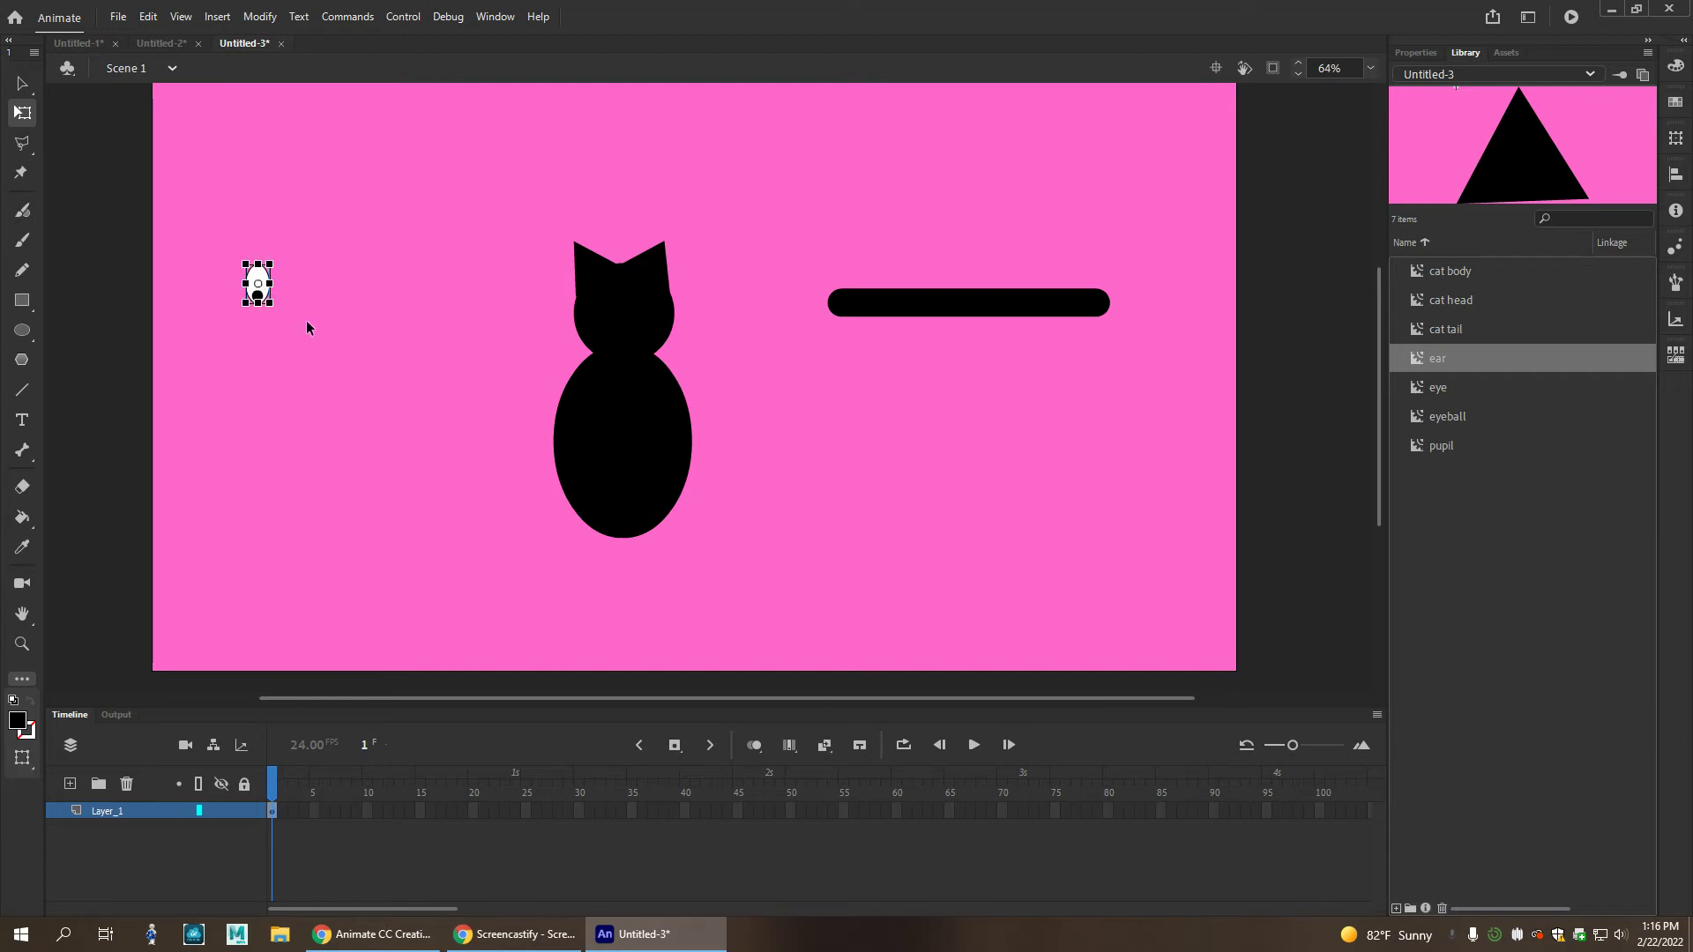
{"action": "left_click_drag", "start_coordinate": [256, 283], "coordinate": [614, 315]}
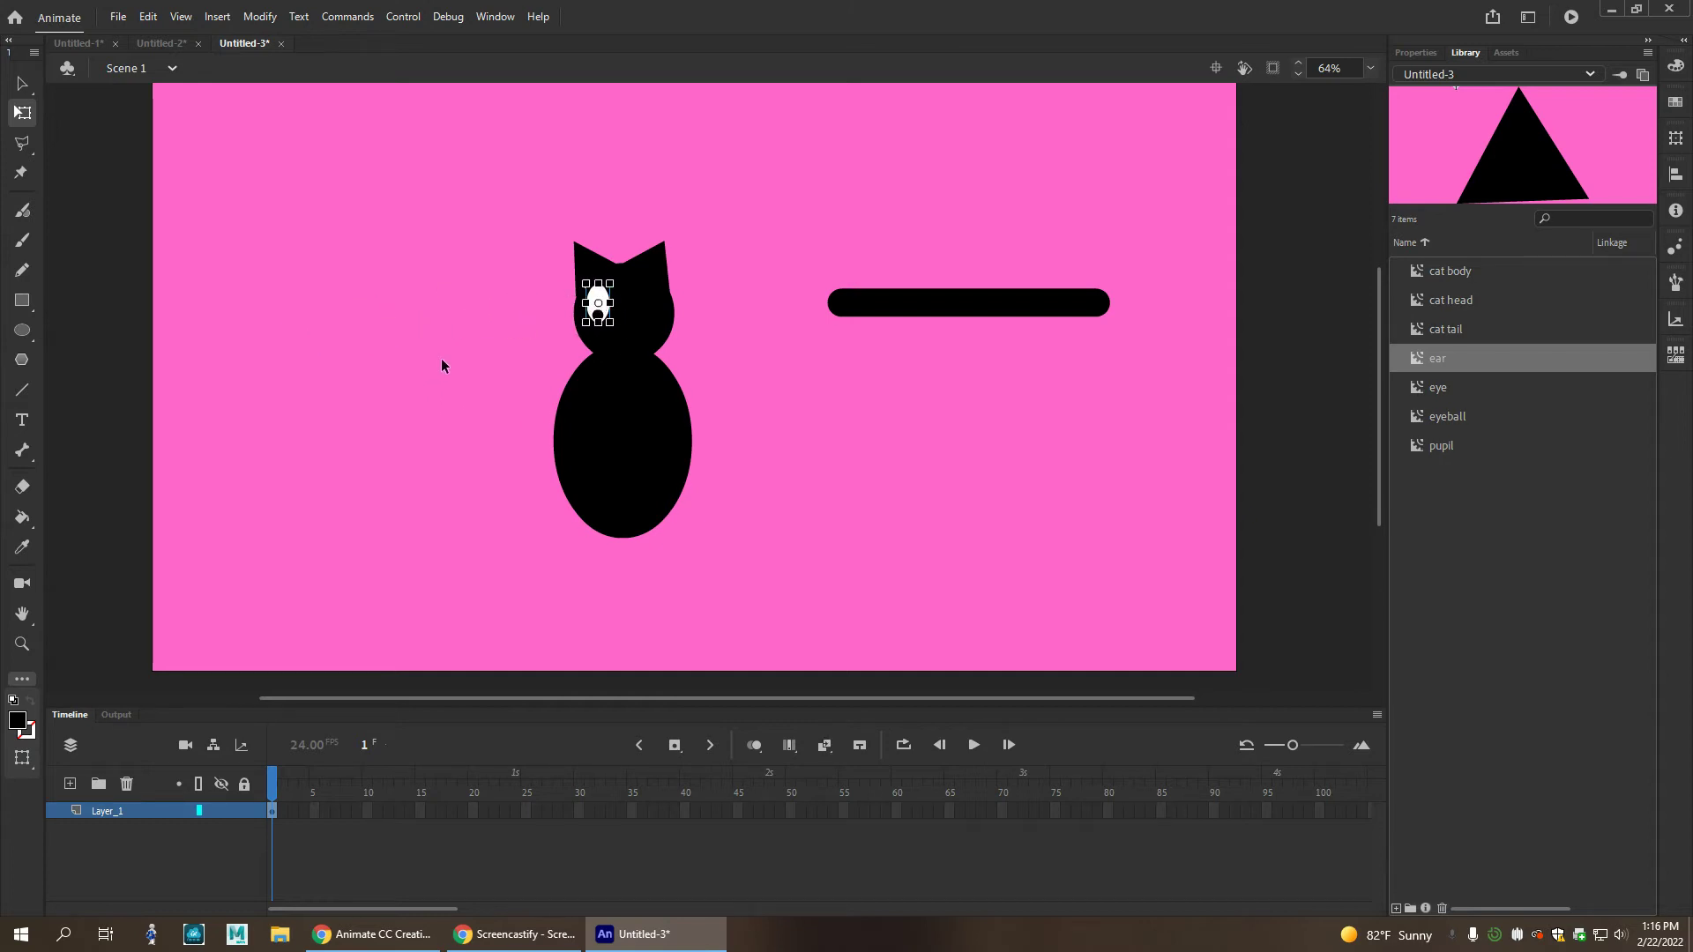
{"action": "left_click", "coordinate": [1471, 418]}
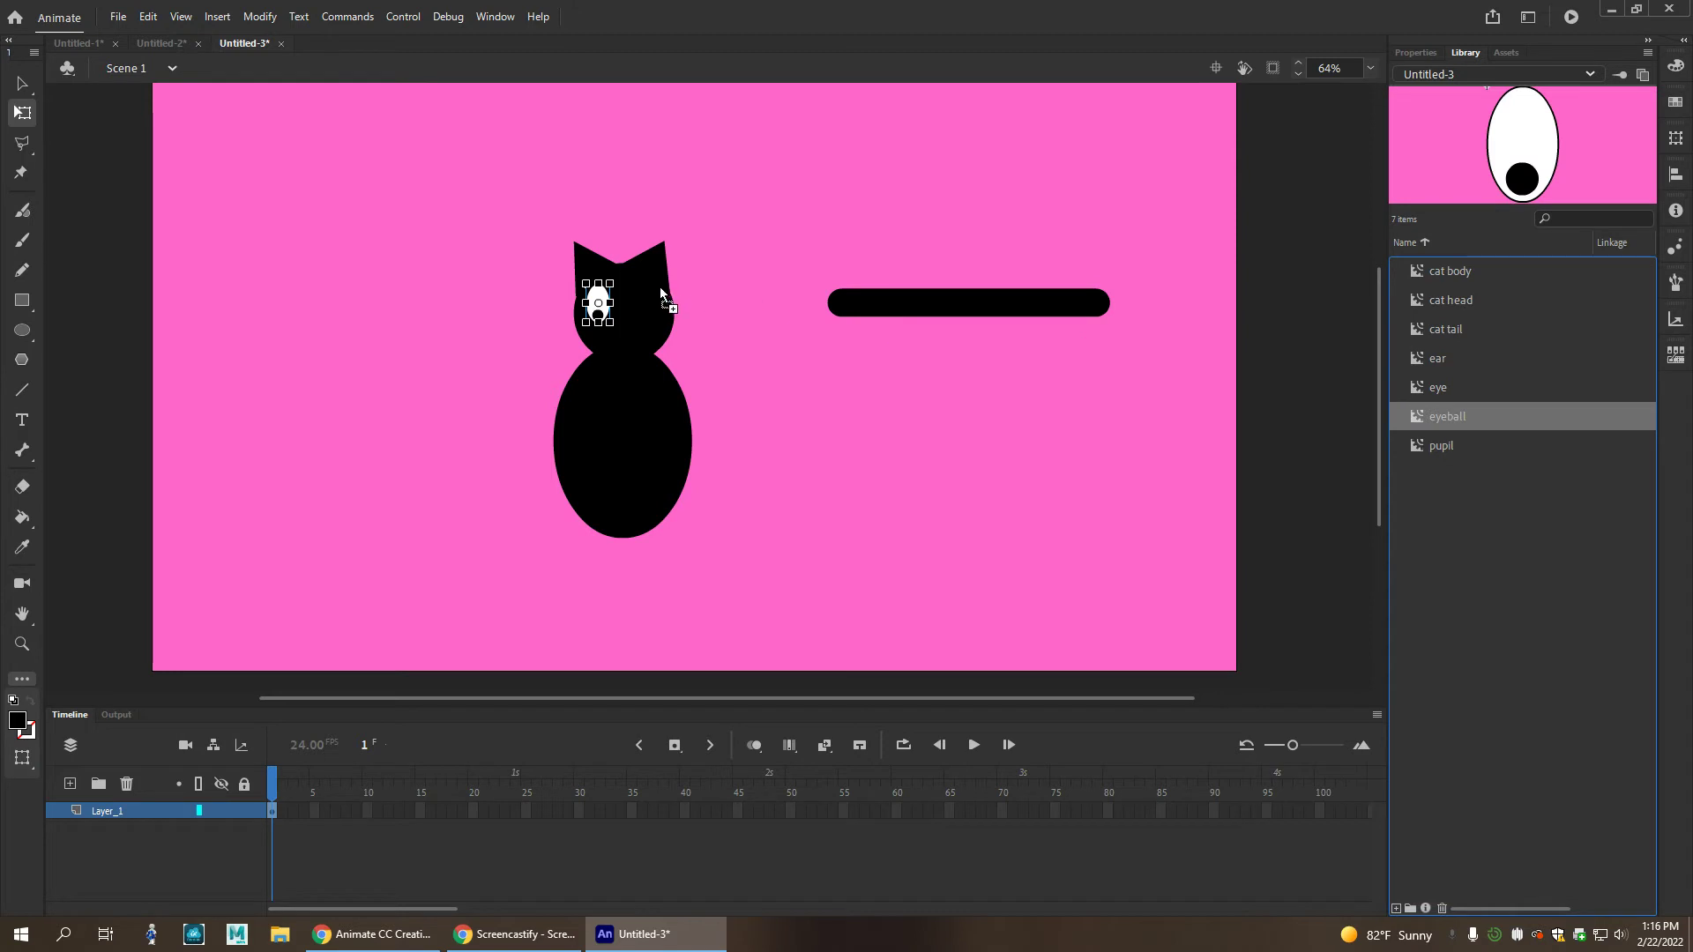
{"action": "left_click_drag", "start_coordinate": [601, 304], "coordinate": [645, 305]}
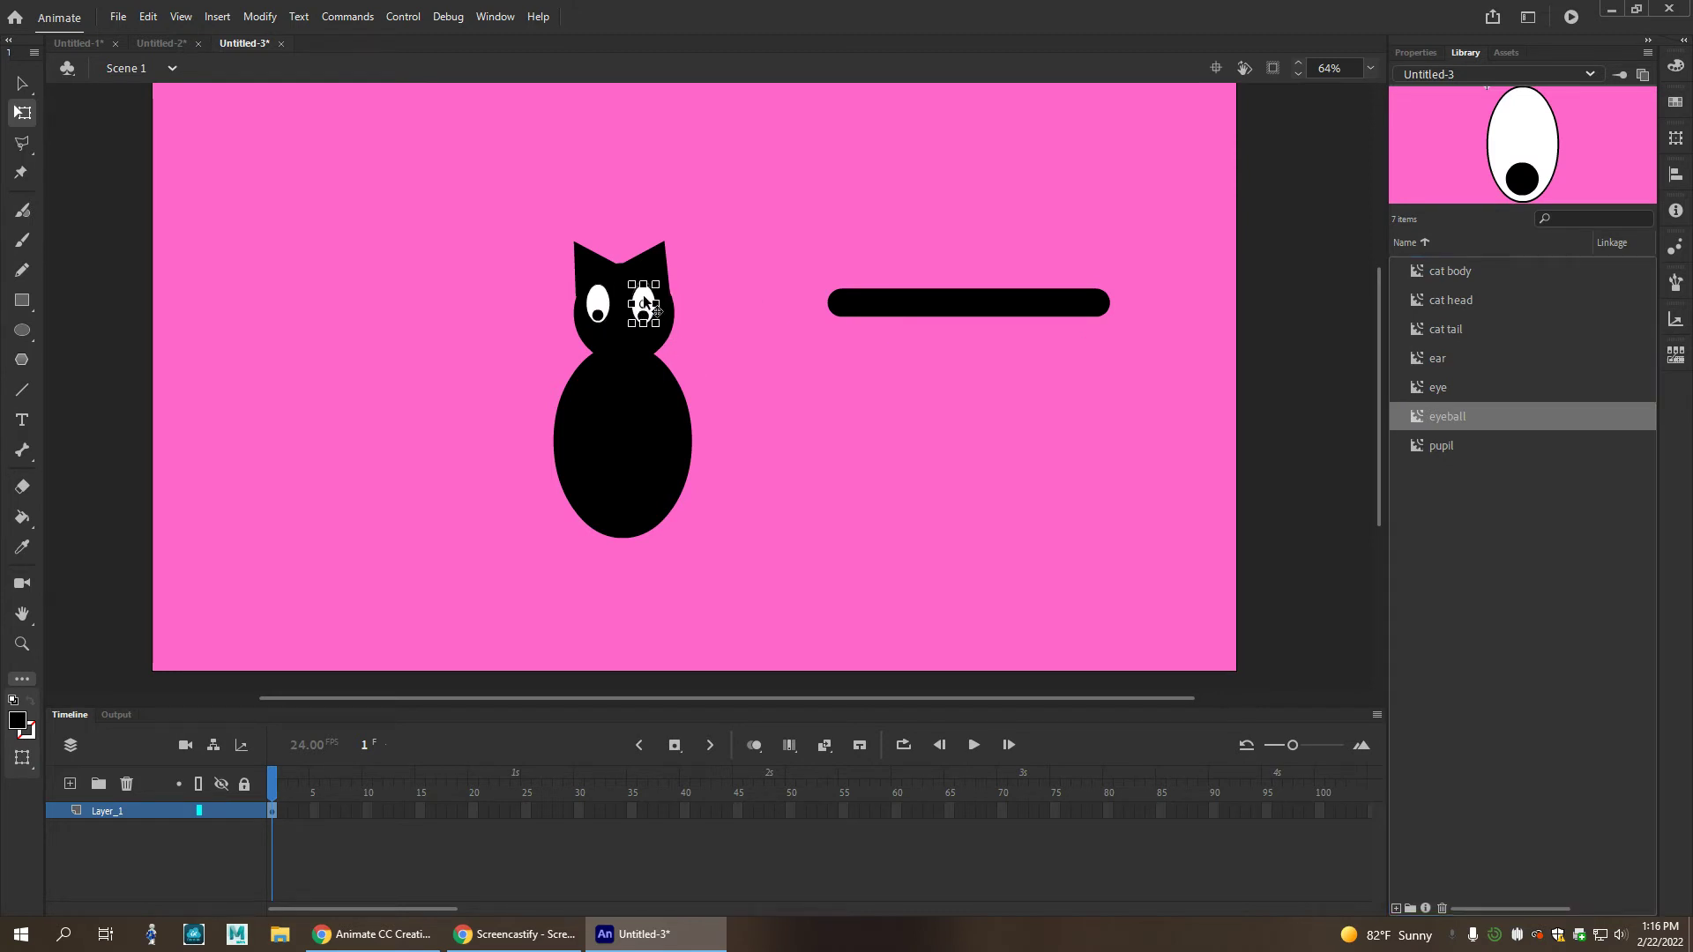
Delete the horizontal cat tail beside the cat from the stage.
{"action": "left_click", "coordinate": [955, 309]}
{"action": "key", "text": "Delete"}
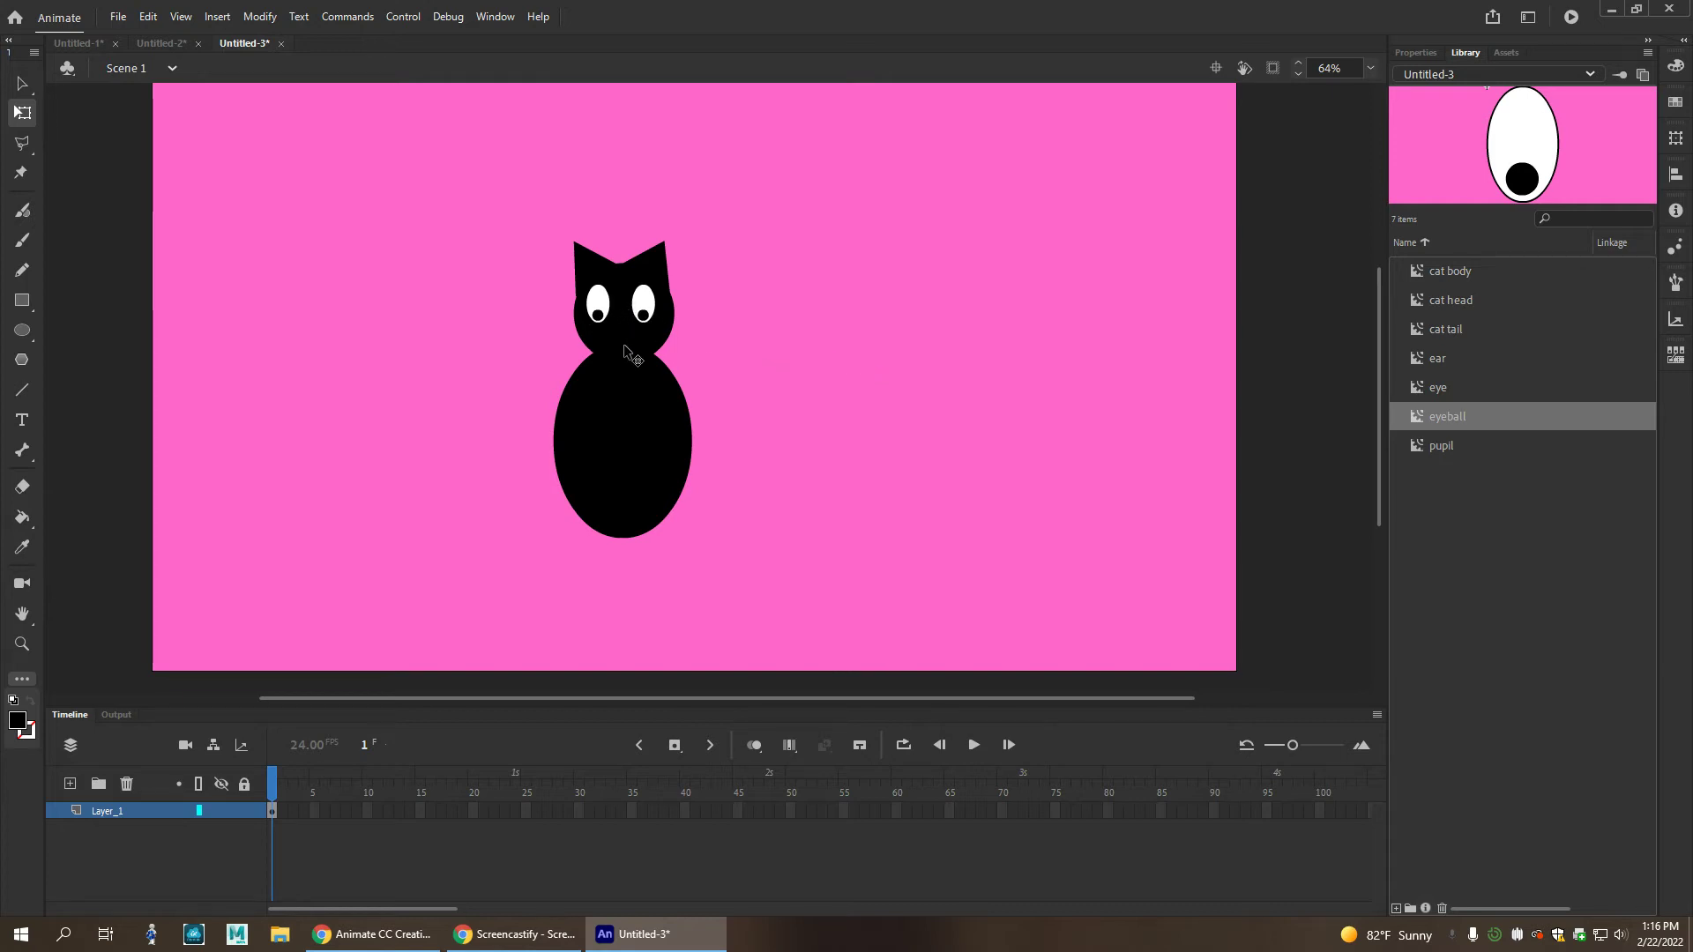
Open the cat's left eyeball symbol for editing in place.
{"action": "key", "text": "z"}
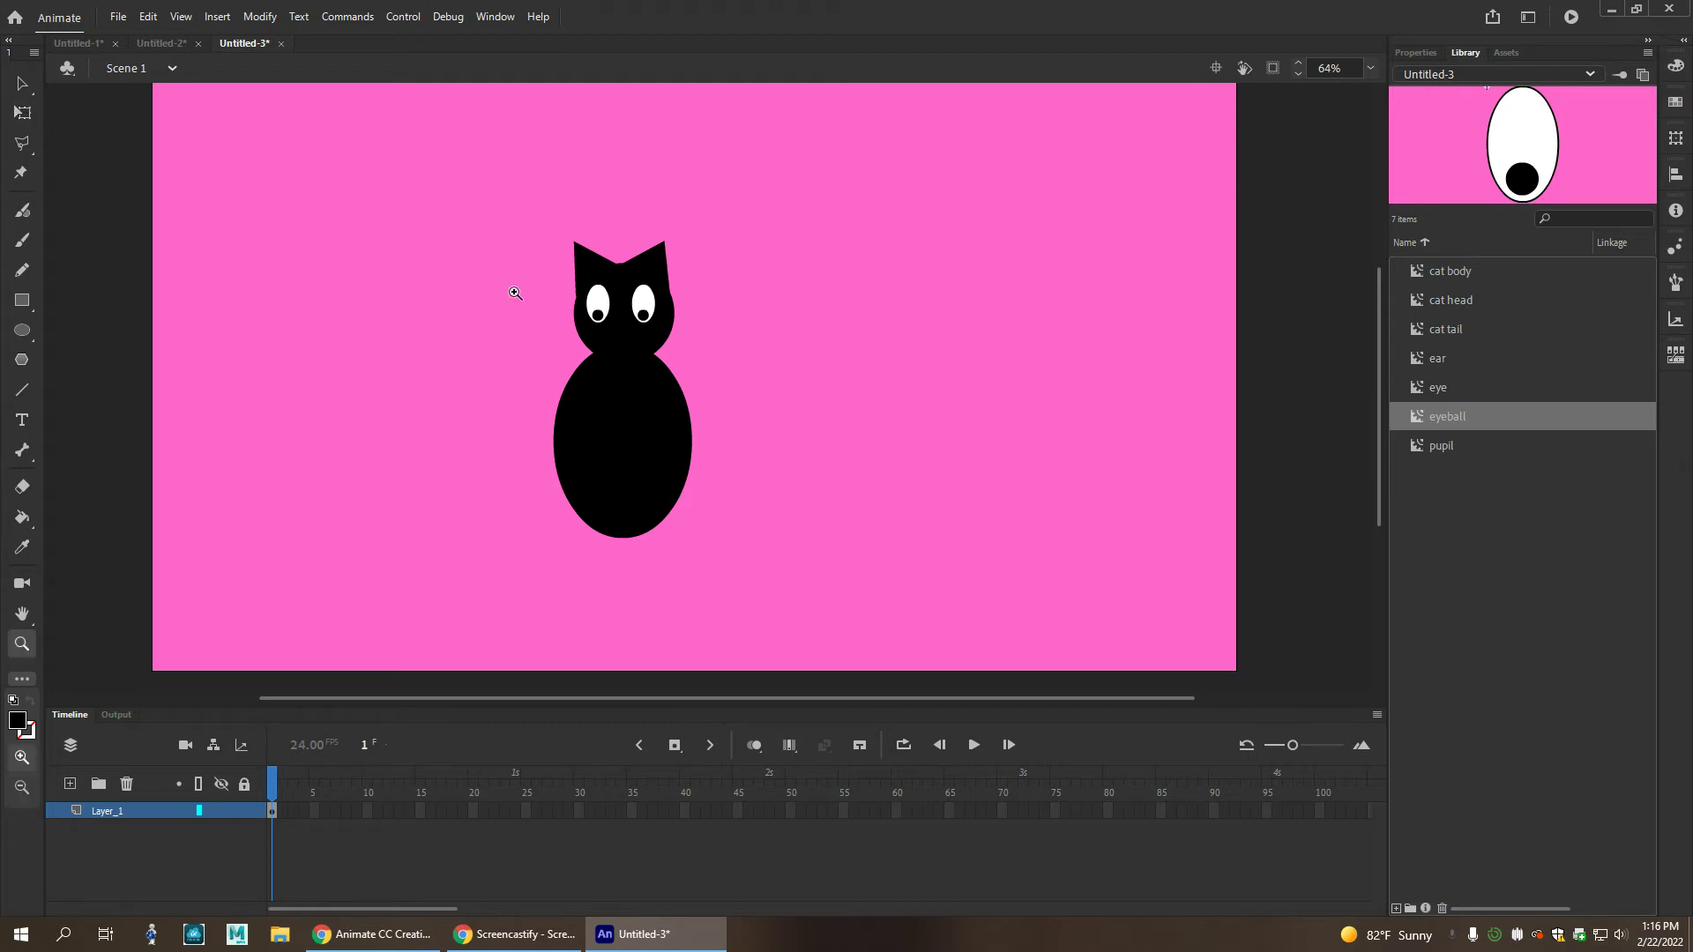
{"action": "left_click_drag", "start_coordinate": [495, 222], "coordinate": [779, 487]}
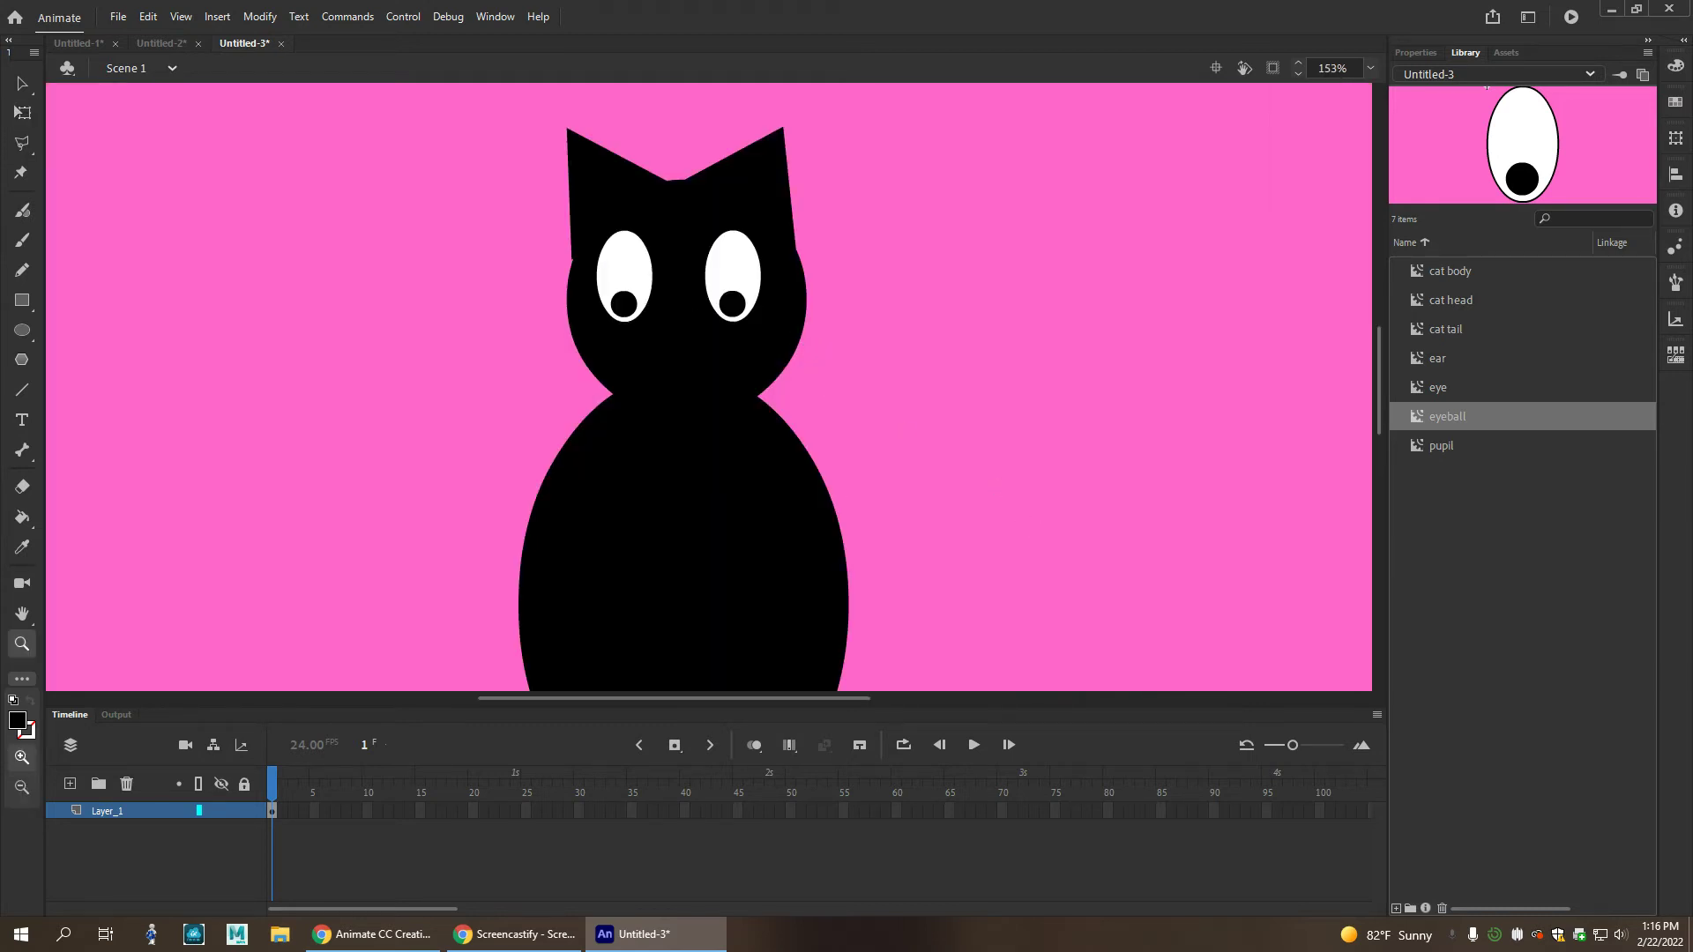
{"action": "left_click", "coordinate": [23, 82]}
{"action": "left_click", "coordinate": [625, 265]}
{"action": "left_click", "coordinate": [617, 187]}
{"action": "left_click", "coordinate": [694, 137]}
{"action": "left_click", "coordinate": [635, 301]}
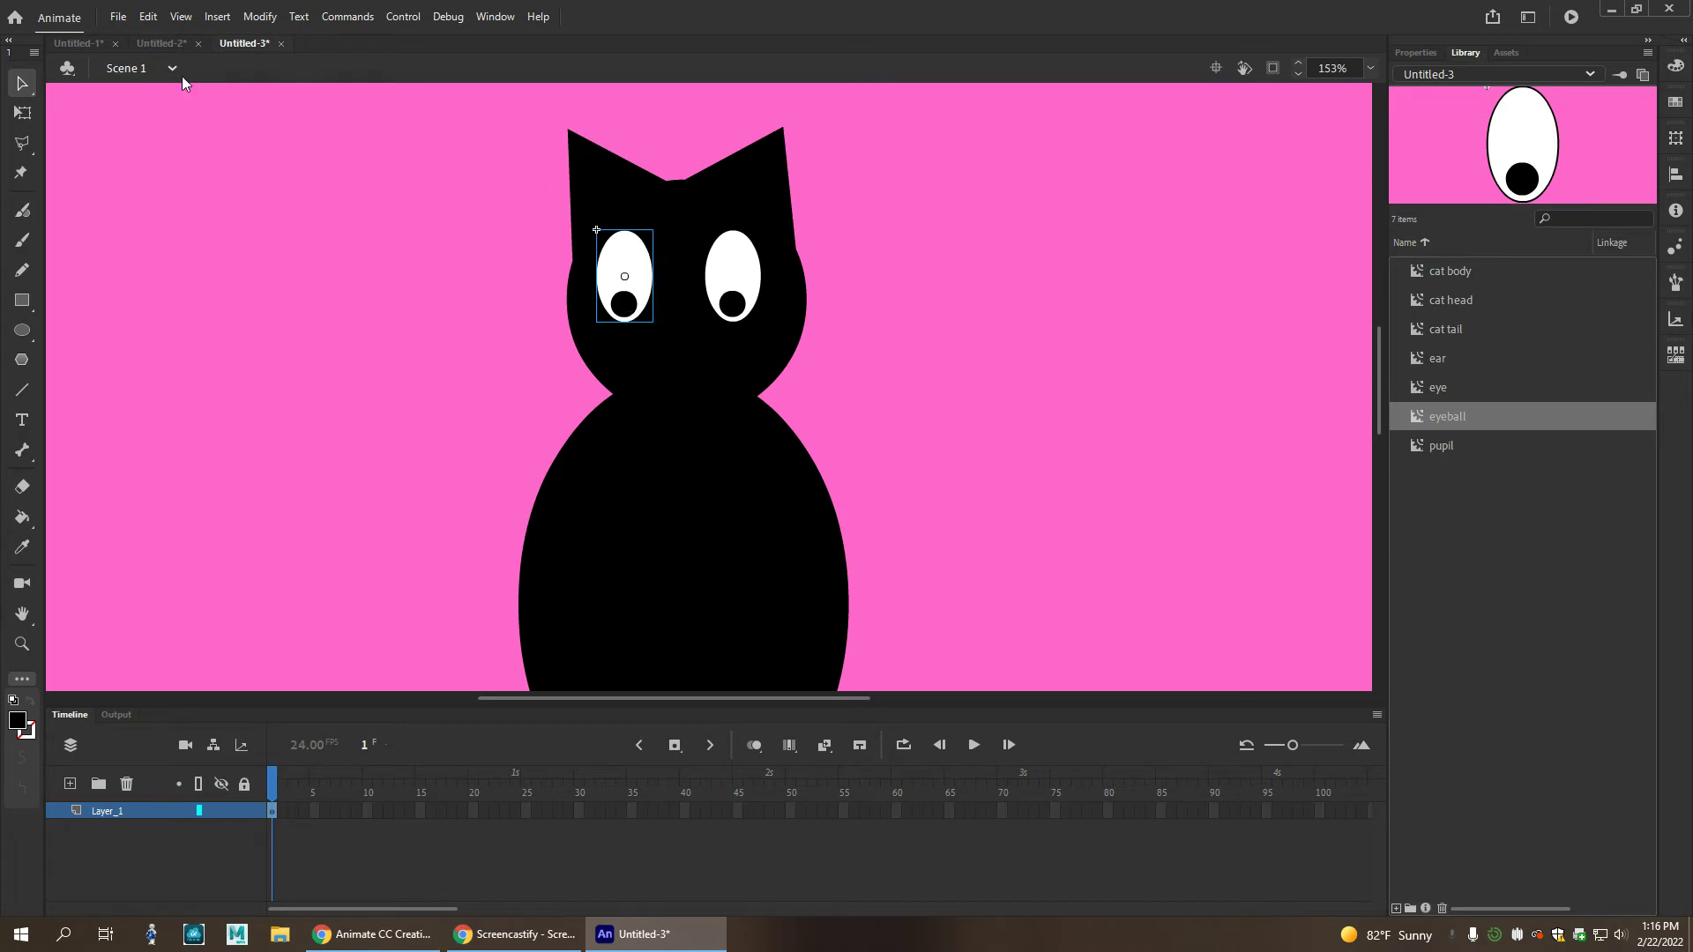
{"action": "double_click", "coordinate": [617, 265]}
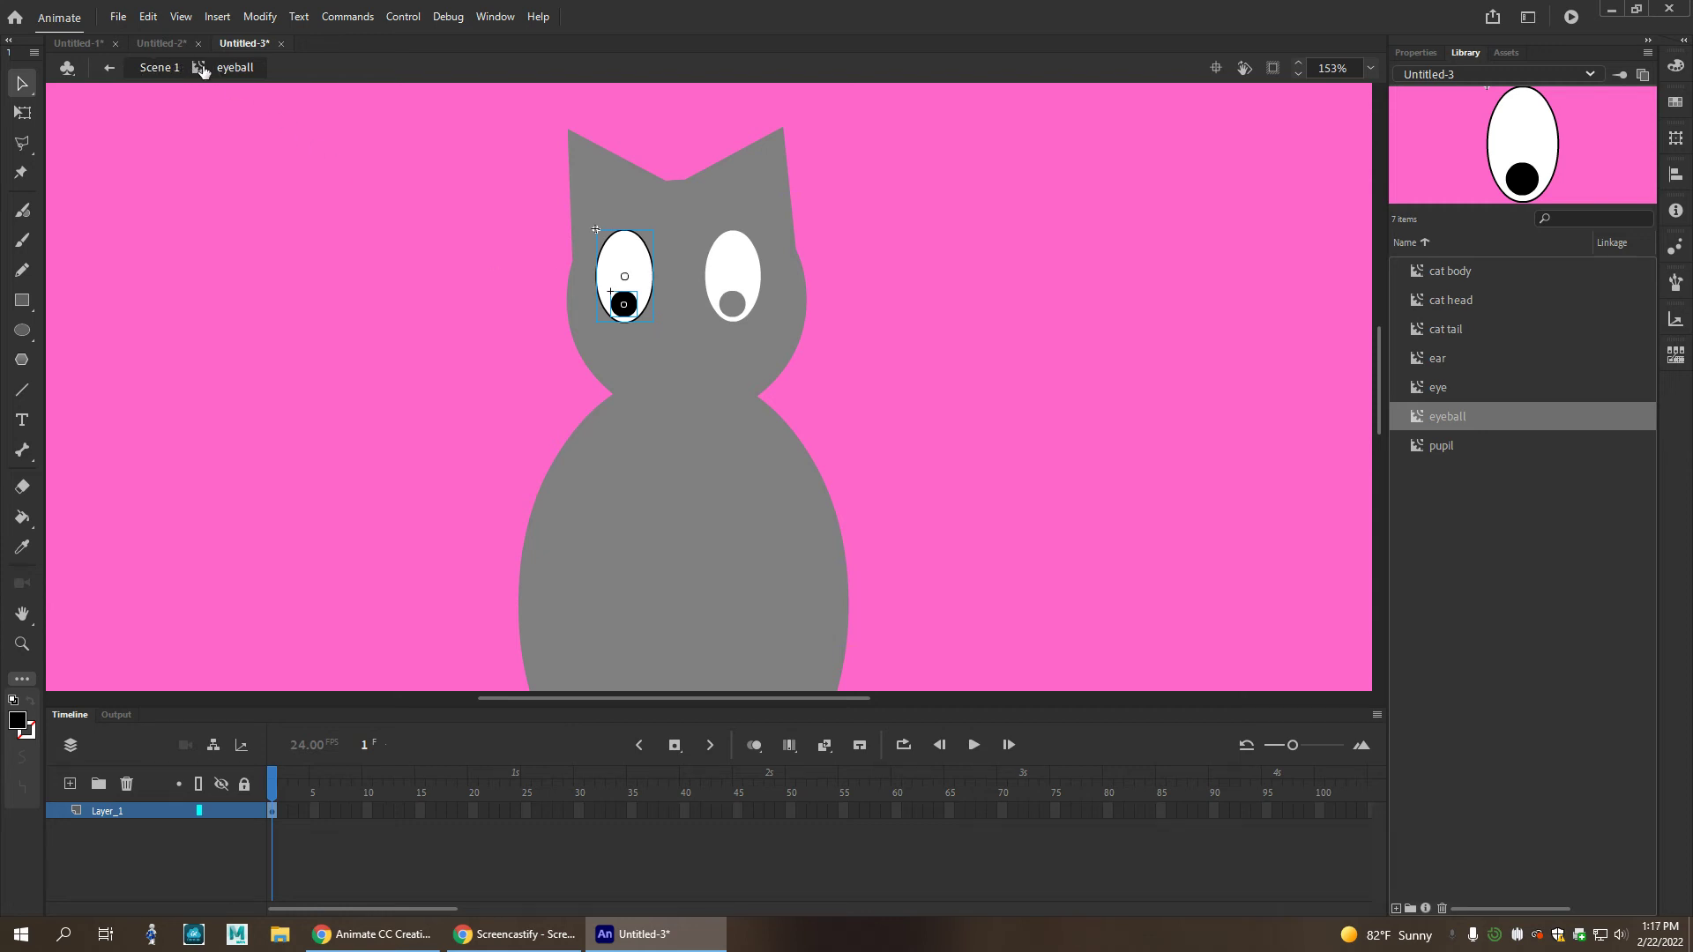
Open the cat's left pupil symbol for editing in place and extend its layer to frame 48.
{"action": "double_click", "coordinate": [624, 304]}
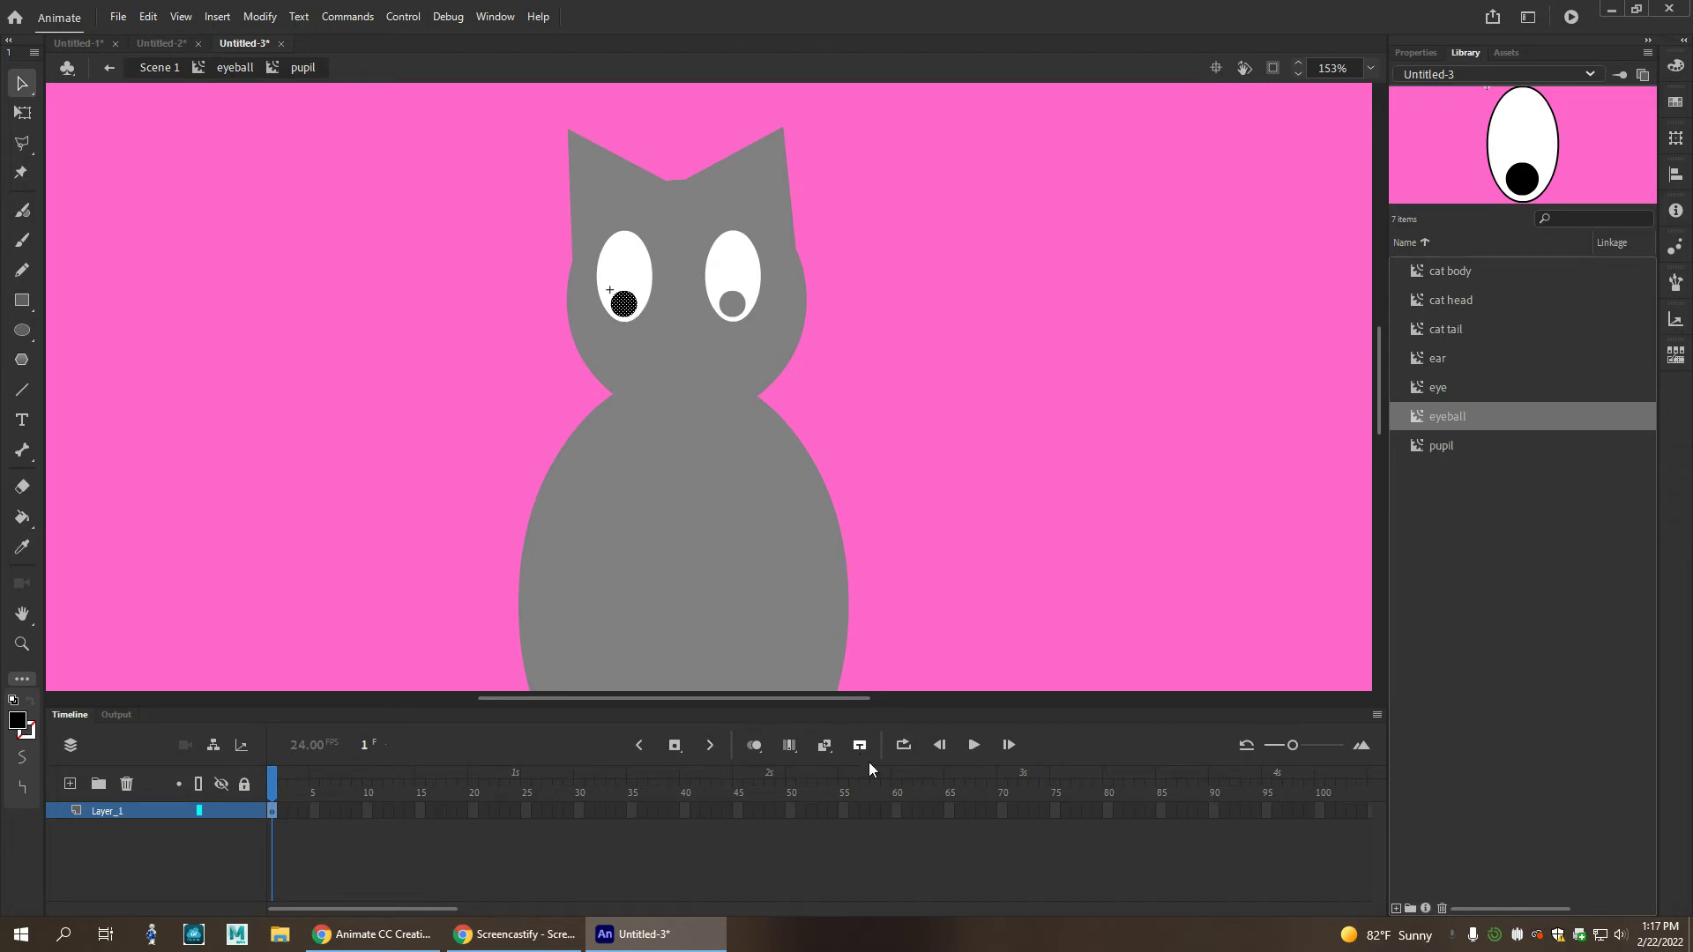
{"action": "left_click", "coordinate": [769, 811]}
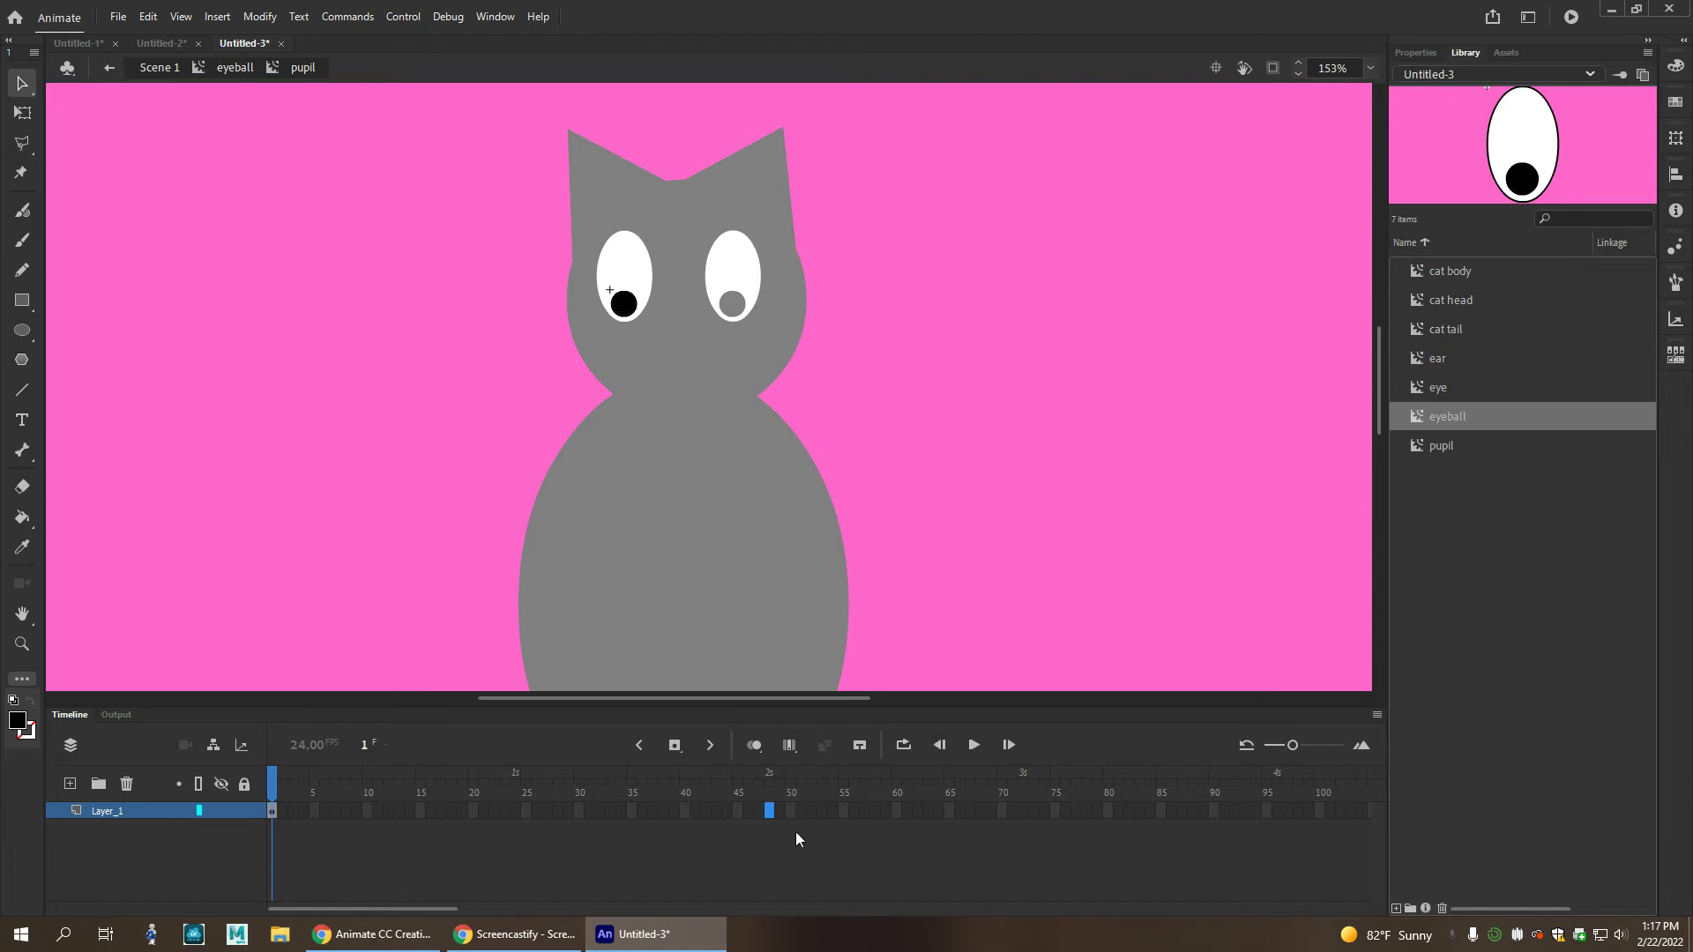
{"action": "key", "text": "F5"}
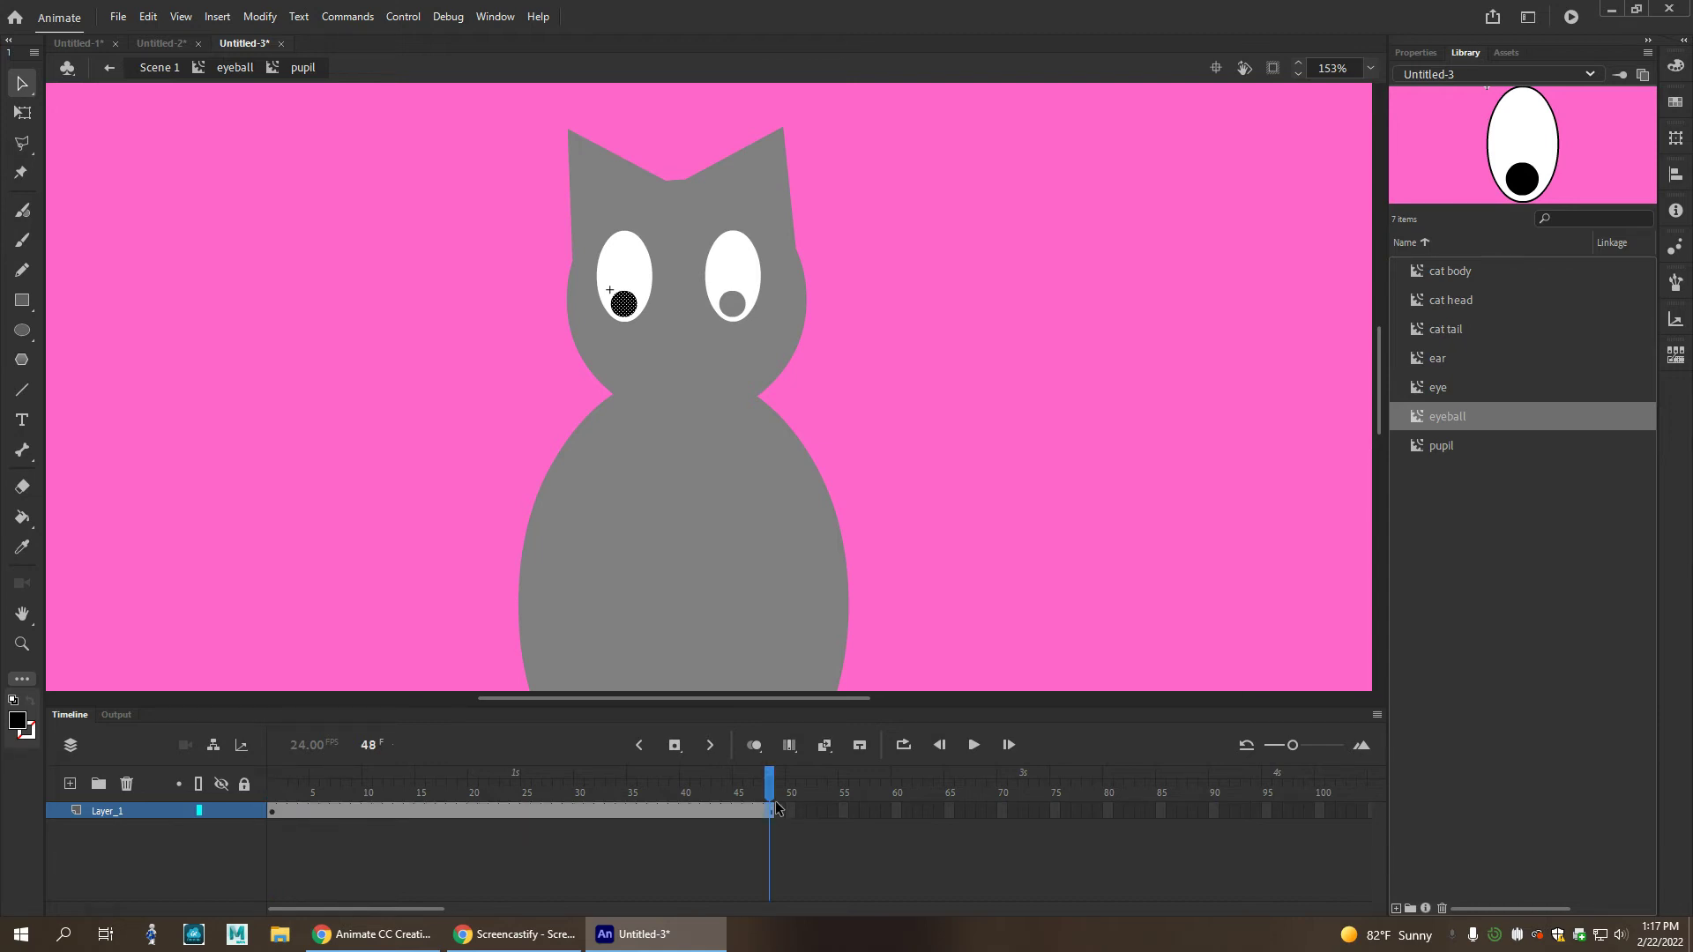
{"action": "right_click", "coordinate": [765, 802]}
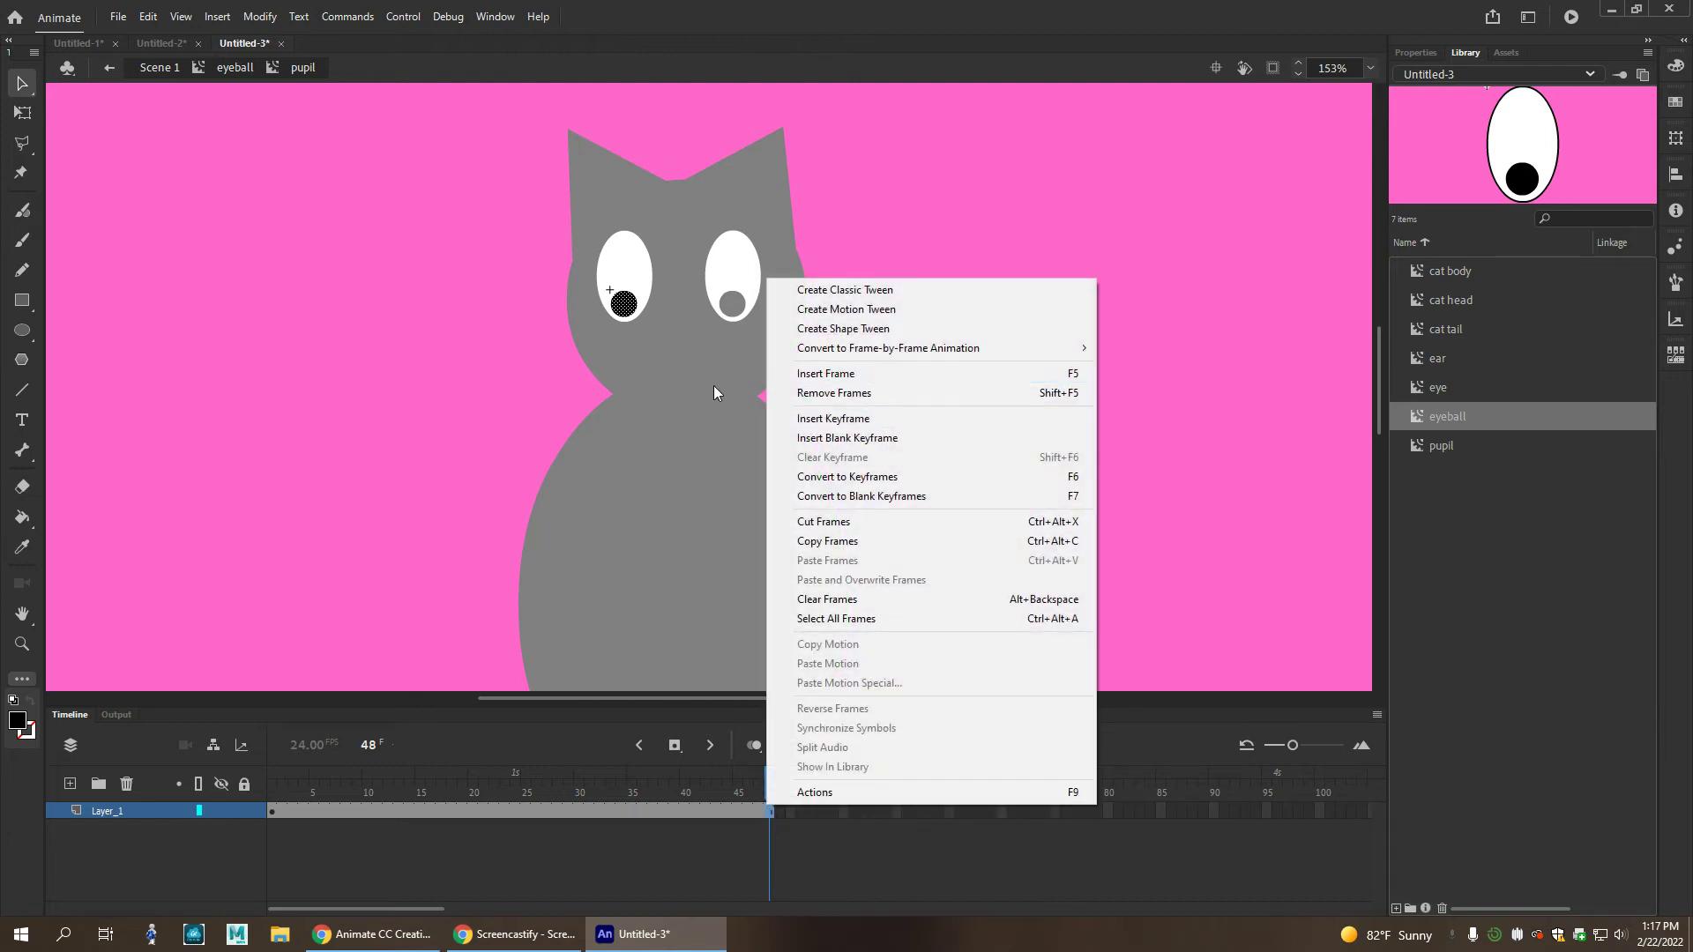
{"action": "left_click", "coordinate": [713, 811]}
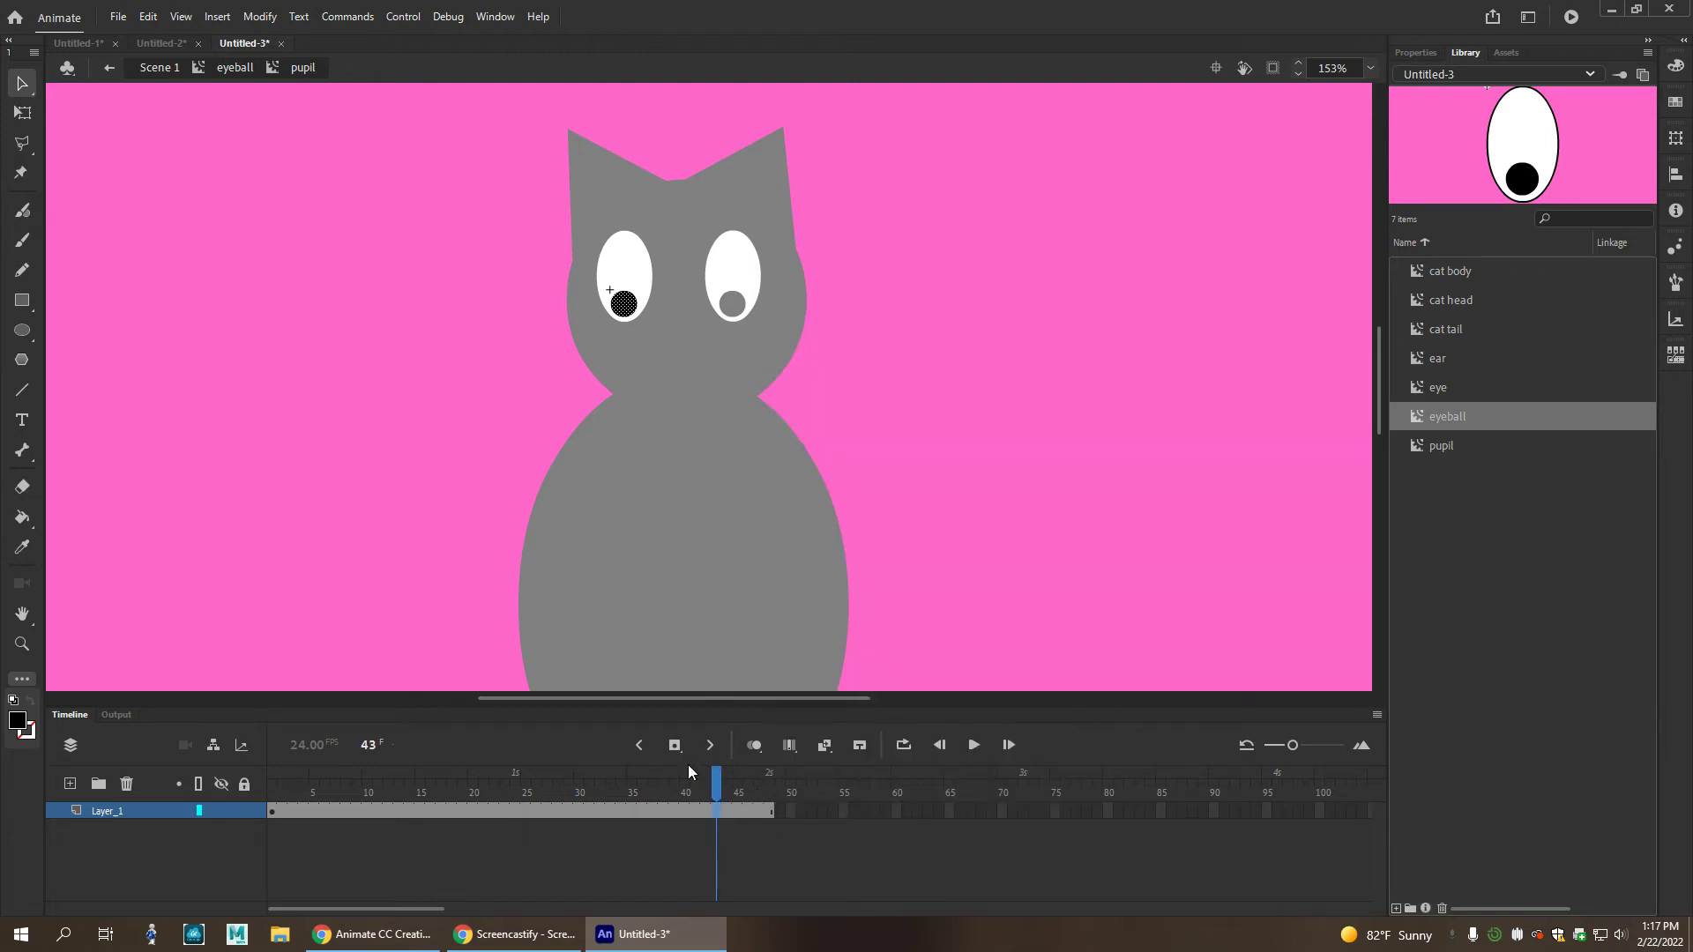
Move the pupil slightly down toward the bottom of the eyeball at frame 1.
{"action": "left_click_drag", "start_coordinate": [717, 782], "coordinate": [273, 781]}
{"action": "left_click", "coordinate": [623, 305]}
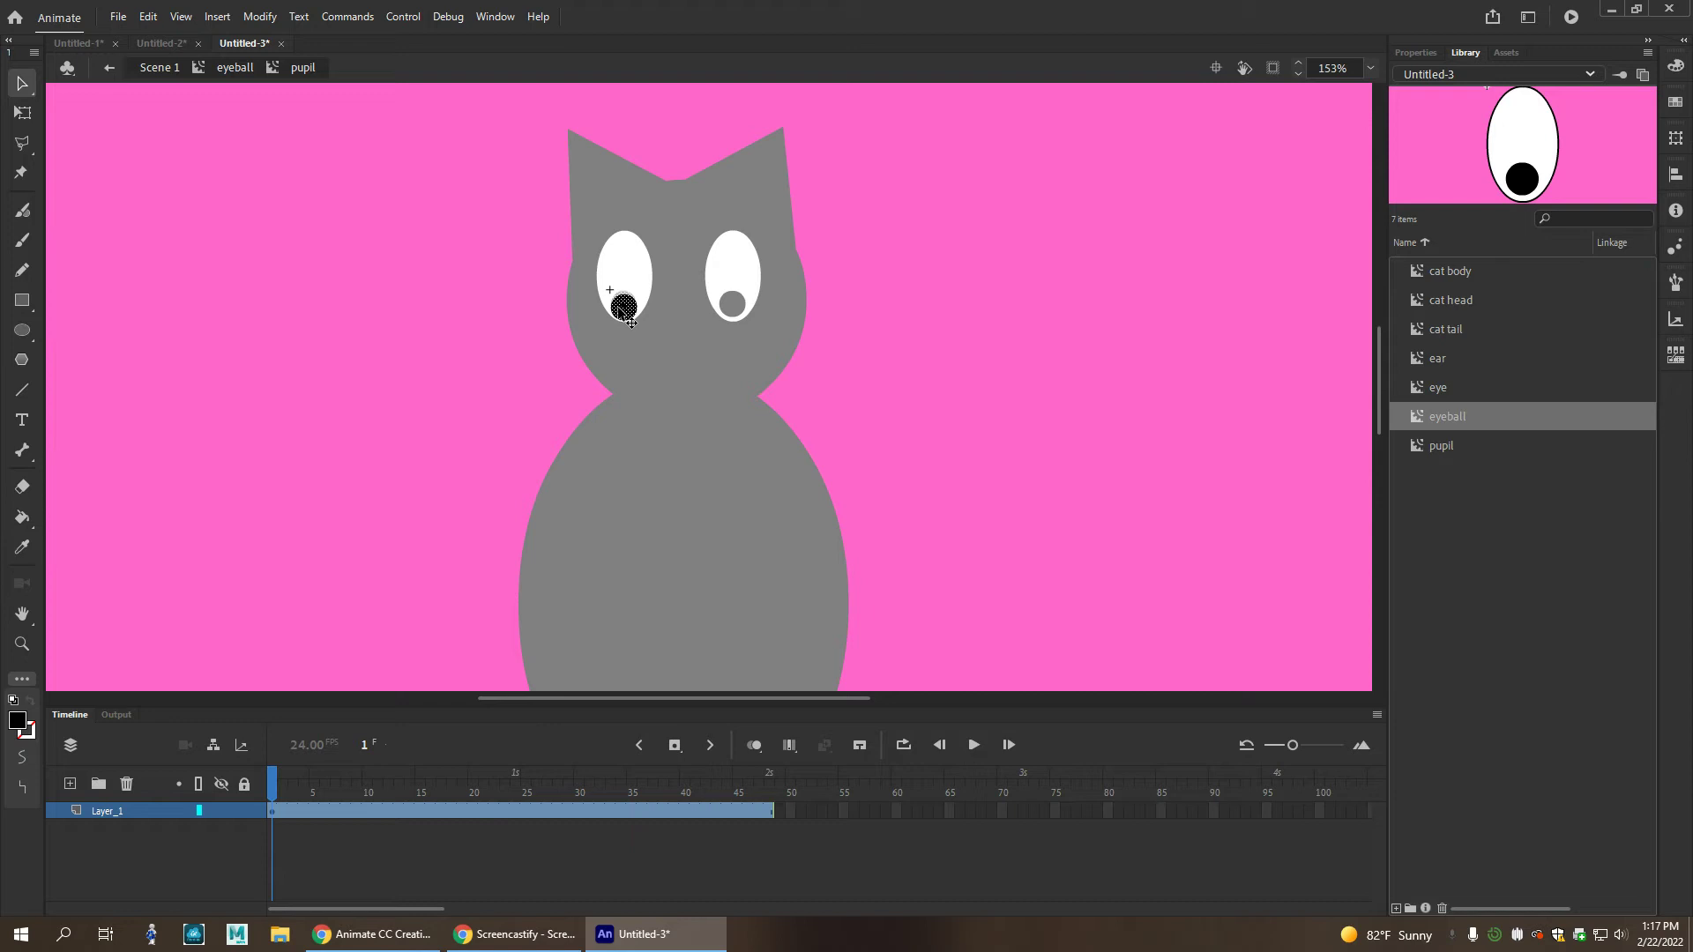
{"action": "left_click", "coordinate": [619, 300]}
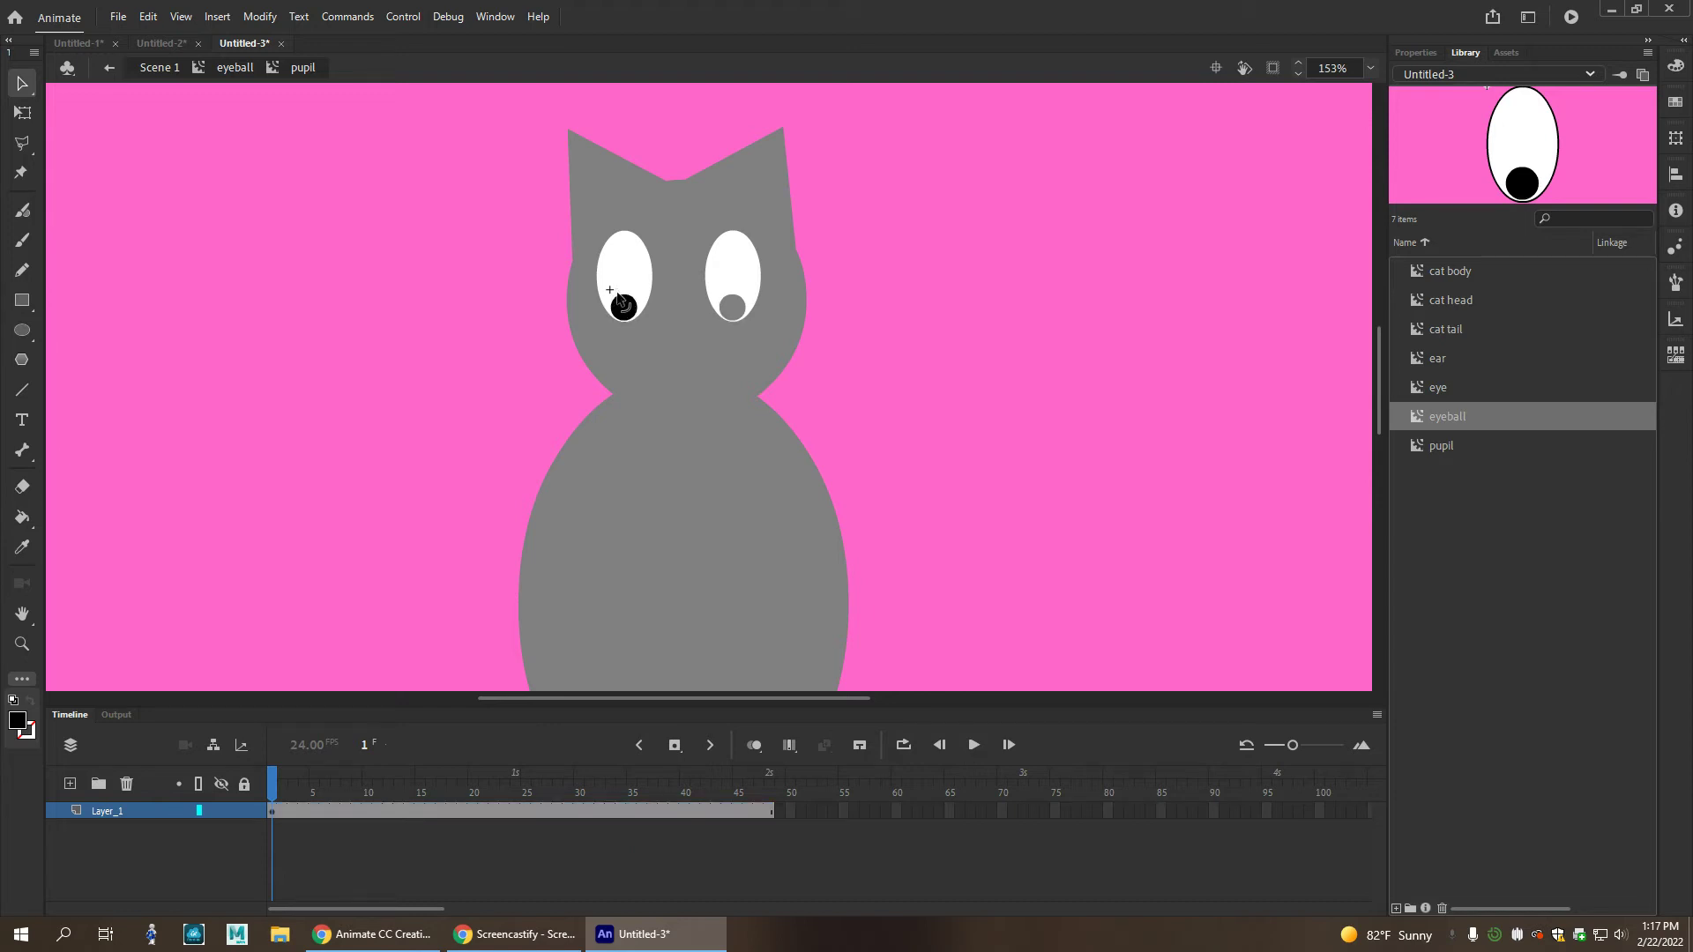
Insert a keyframe at frame 12 and move the pupil up to the left edge of the eyeball.
{"action": "left_click", "coordinate": [372, 806]}
{"action": "left_click", "coordinate": [504, 815]}
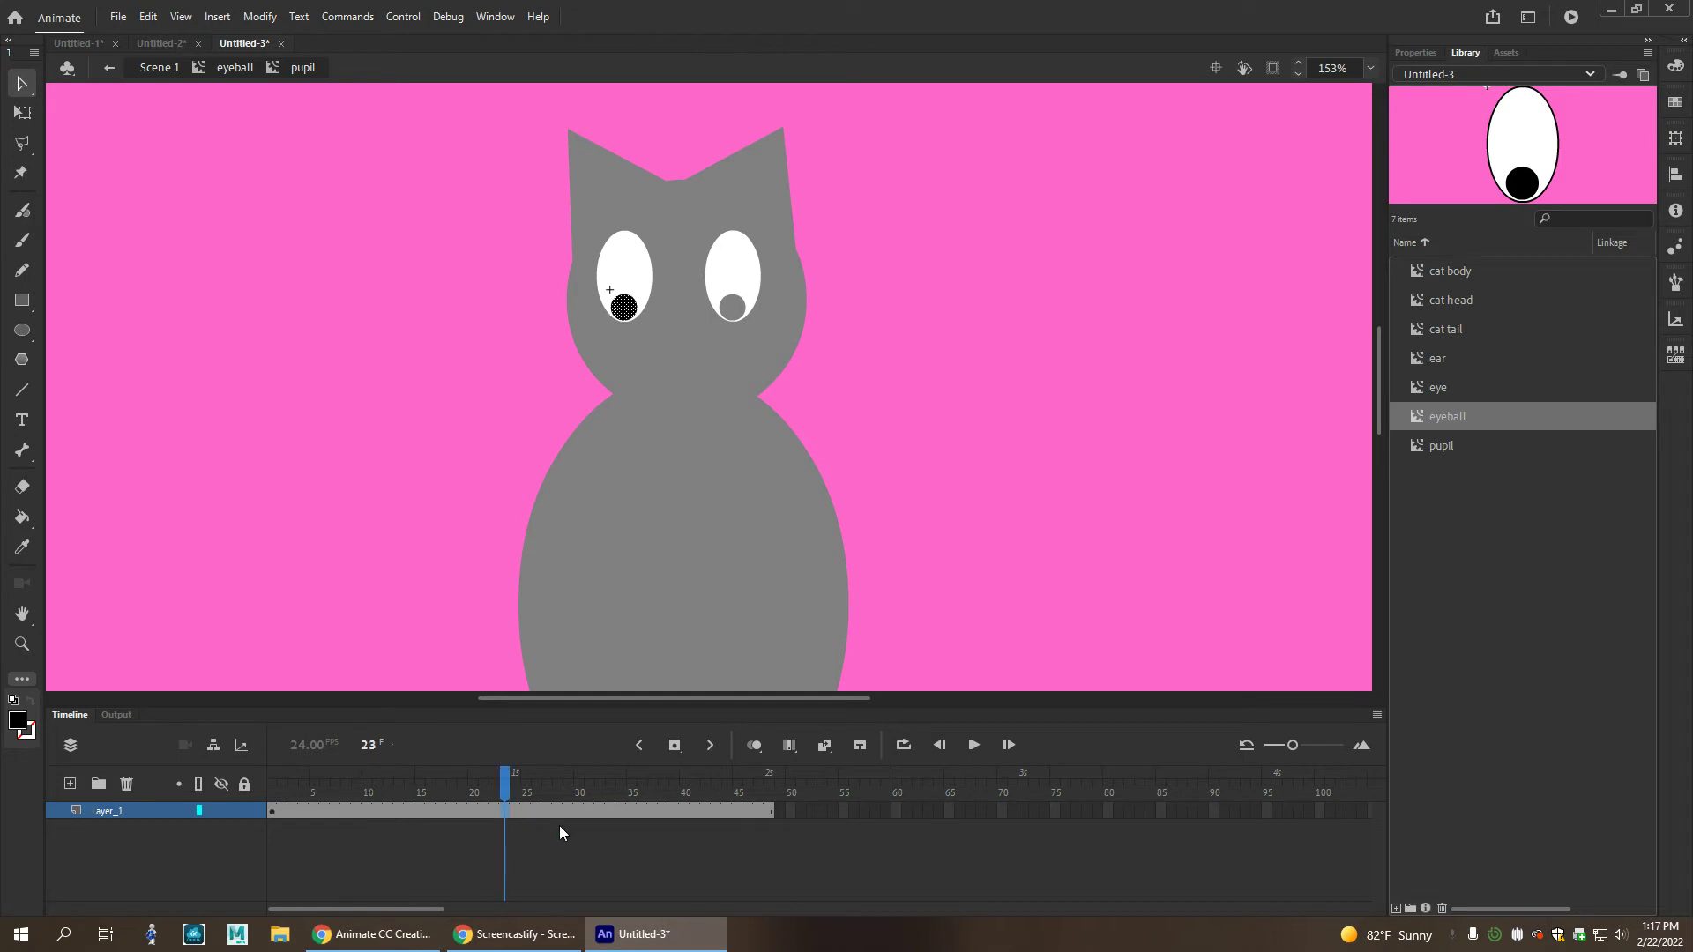
{"action": "left_click", "coordinate": [648, 811]}
{"action": "left_click", "coordinate": [769, 811]}
{"action": "left_click_drag", "start_coordinate": [771, 782], "coordinate": [388, 785]}
{"action": "key", "text": "F6"}
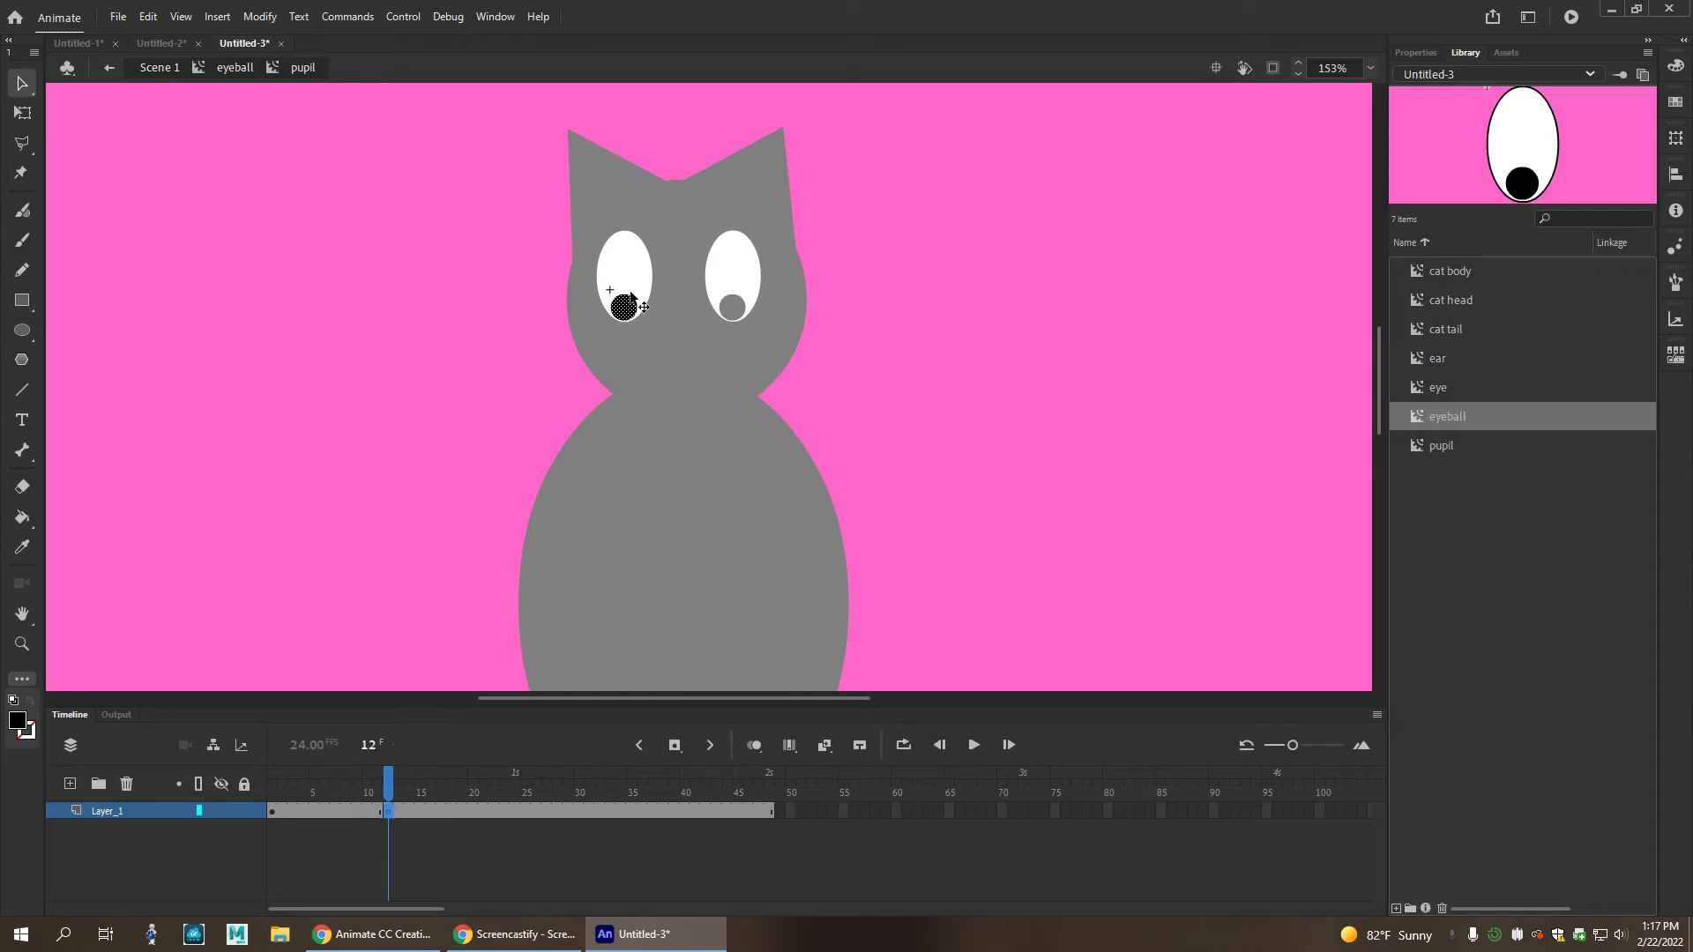
{"action": "left_click_drag", "start_coordinate": [628, 298], "coordinate": [612, 274]}
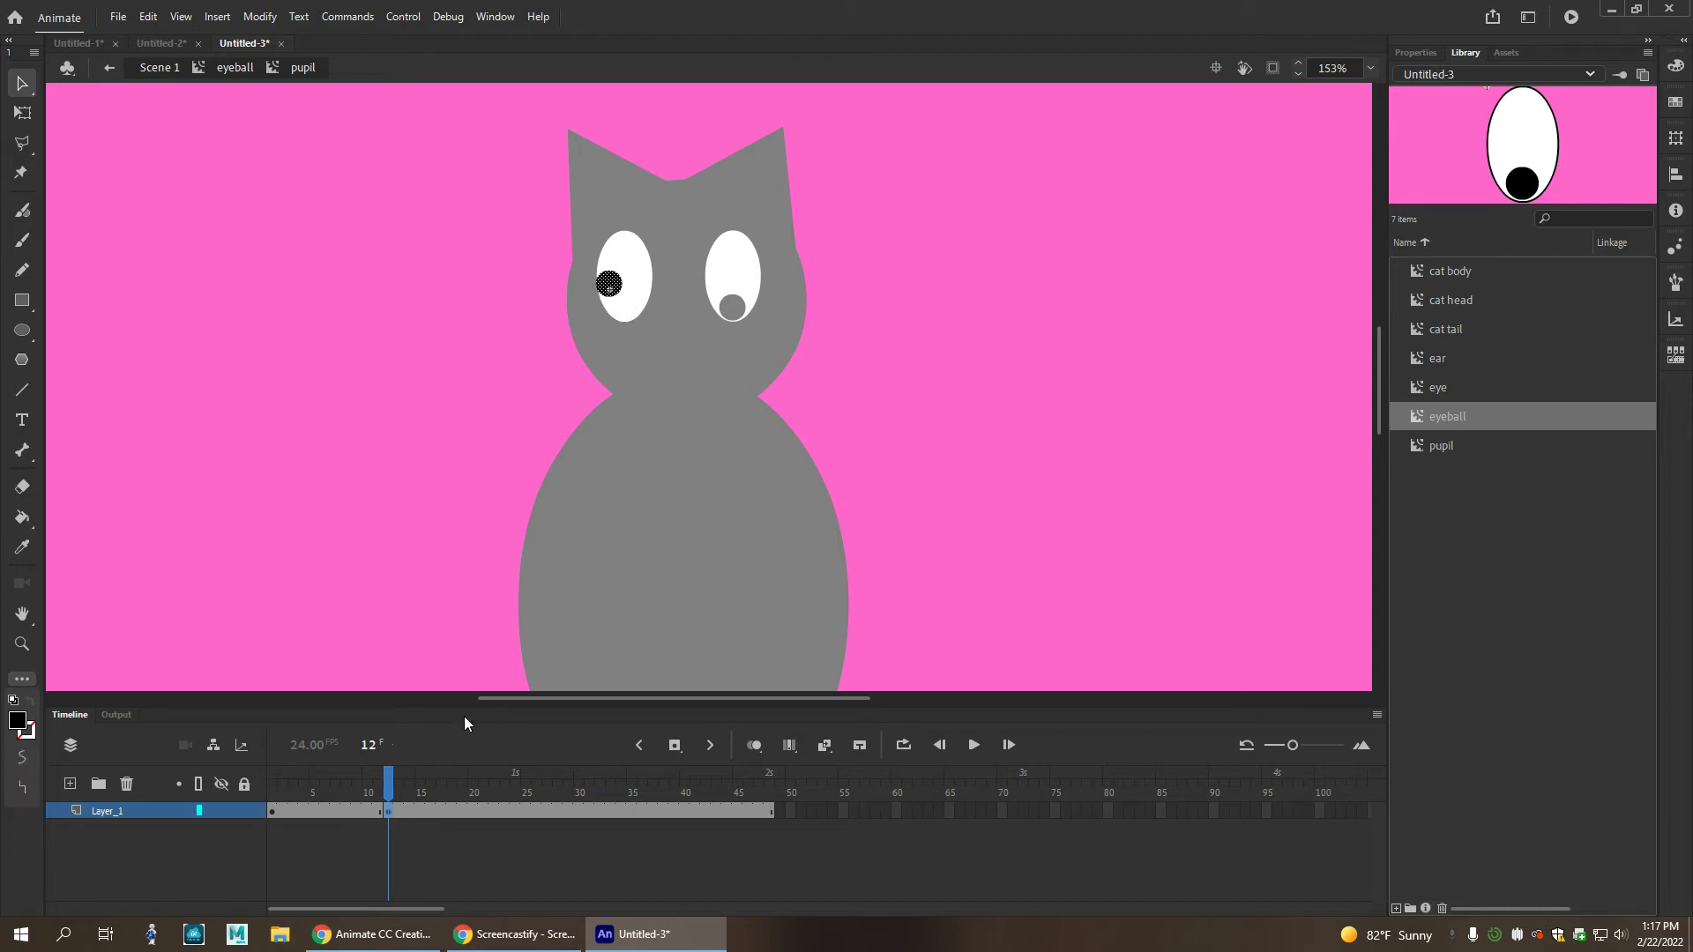
Move the pupil to the eyeball's right edge at frame 36 and back to the bottom center at frame 48.
{"action": "key", "text": "Return"}
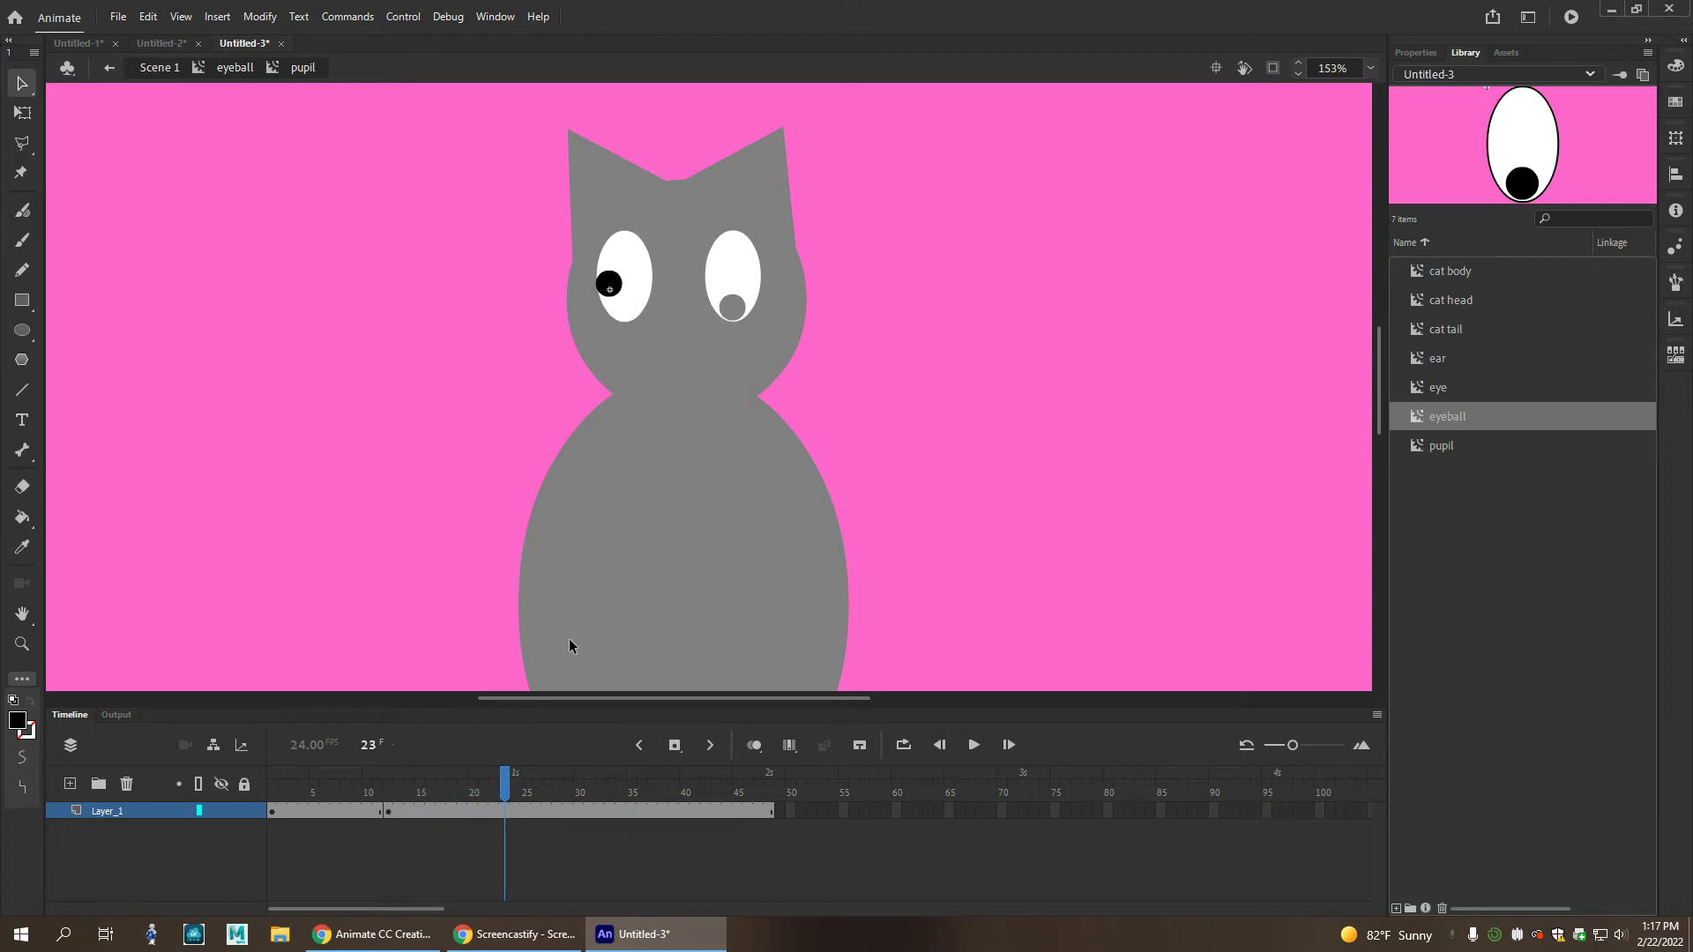
{"action": "left_click_drag", "start_coordinate": [508, 784], "coordinate": [642, 784]}
{"action": "left_click_drag", "start_coordinate": [609, 284], "coordinate": [653, 288]}
{"action": "left_click_drag", "start_coordinate": [643, 785], "coordinate": [769, 802]}
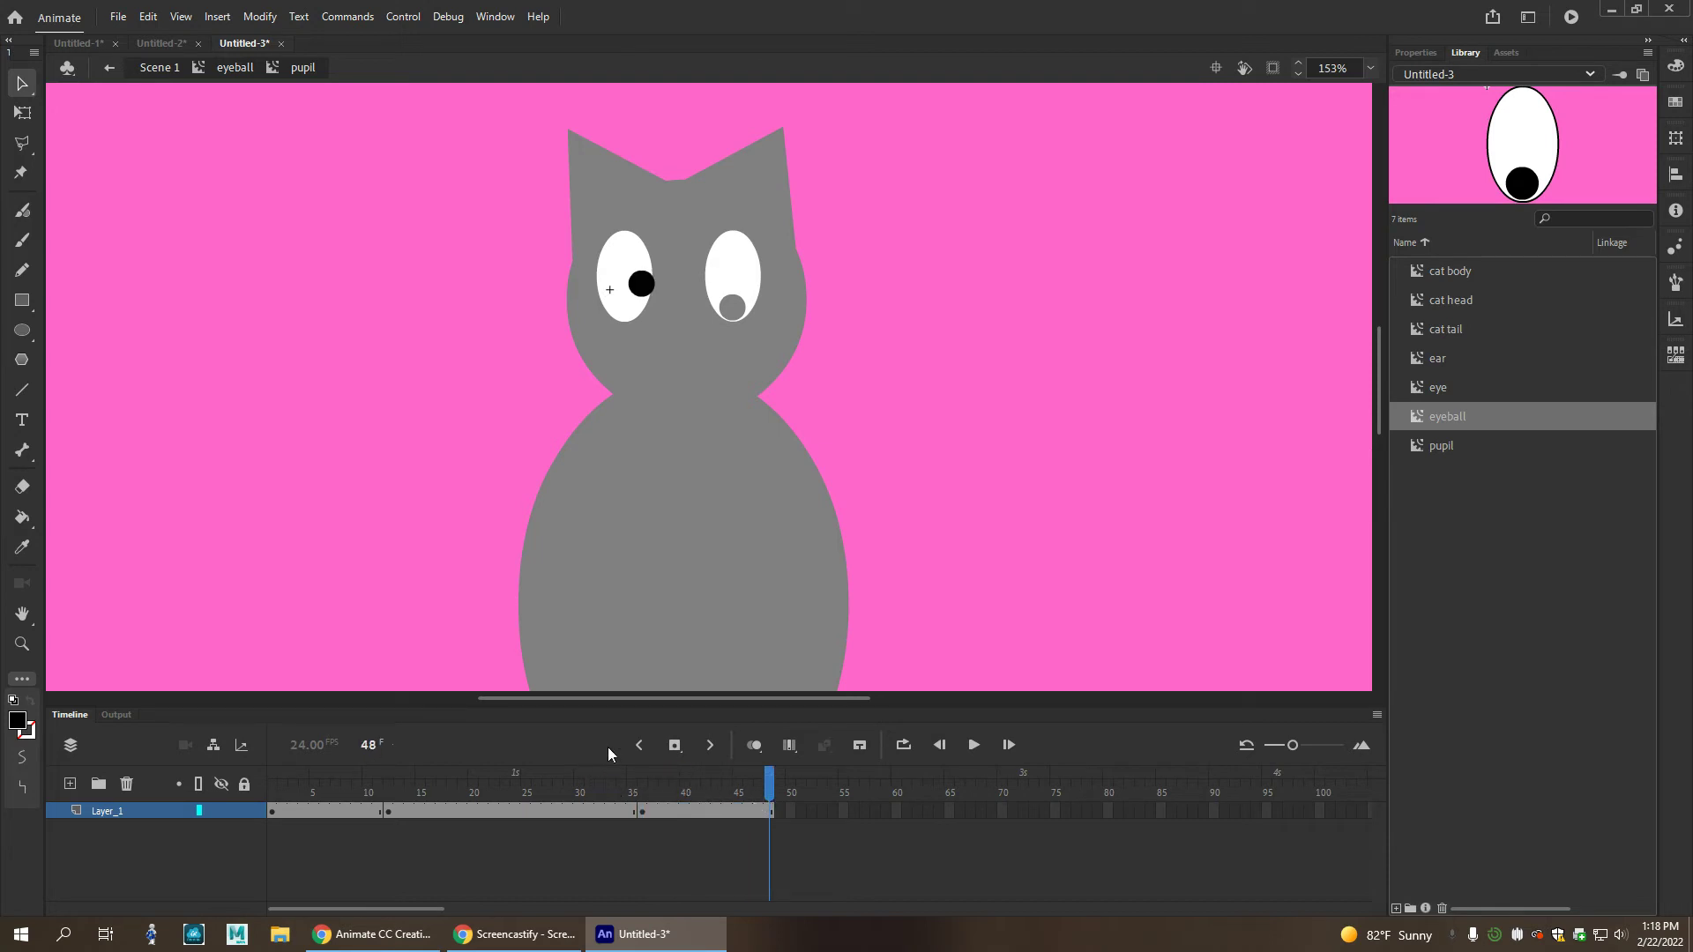
{"action": "left_click_drag", "start_coordinate": [647, 296], "coordinate": [629, 320]}
{"action": "mouse_move", "coordinate": [781, 790]}
{"action": "left_mouse_down"}
{"action": "mouse_move", "coordinate": [340, 790]}
{"action": "mouse_move", "coordinate": [578, 789]}
{"action": "mouse_move", "coordinate": [624, 760]}
{"action": "mouse_move", "coordinate": [282, 763]}
{"action": "mouse_move", "coordinate": [750, 766]}
{"action": "mouse_move", "coordinate": [388, 764]}
{"action": "mouse_move", "coordinate": [308, 736]}
{"action": "mouse_move", "coordinate": [767, 785]}
{"action": "mouse_move", "coordinate": [325, 785]}
{"action": "mouse_move", "coordinate": [748, 790]}
{"action": "mouse_move", "coordinate": [461, 784]}
{"action": "mouse_move", "coordinate": [242, 756]}
{"action": "left_mouse_up"}
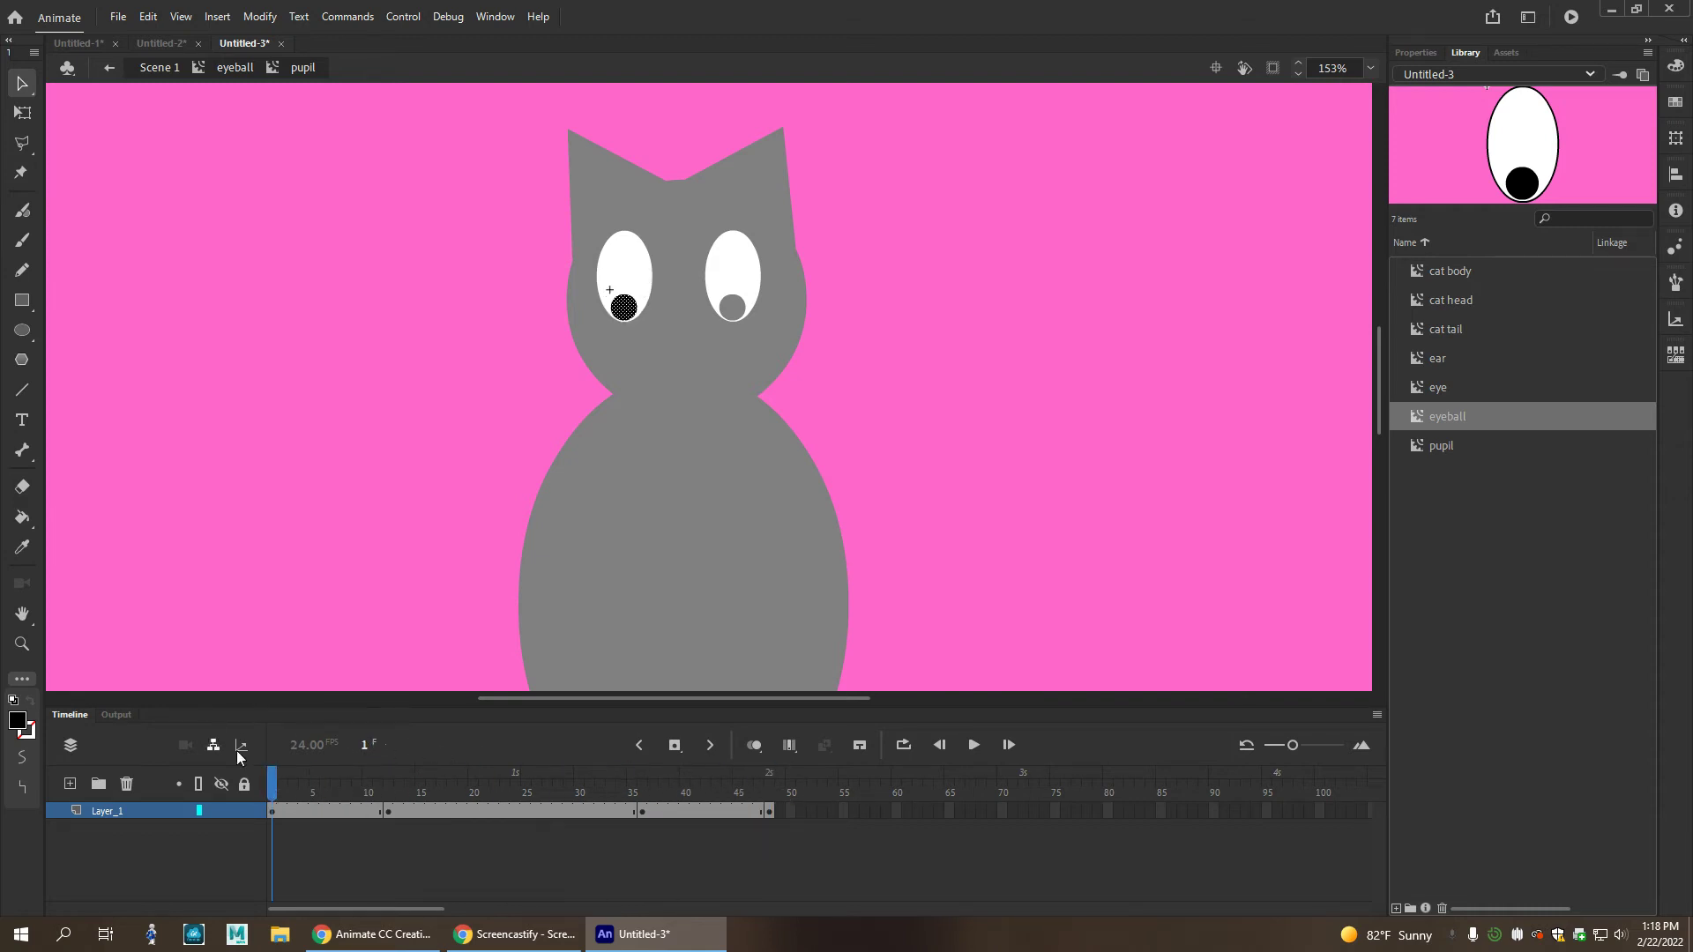
Create a classic tween between frames 1 and 12, converting the content to a symbol, and scrub through it.
{"action": "right_click", "coordinate": [322, 815]}
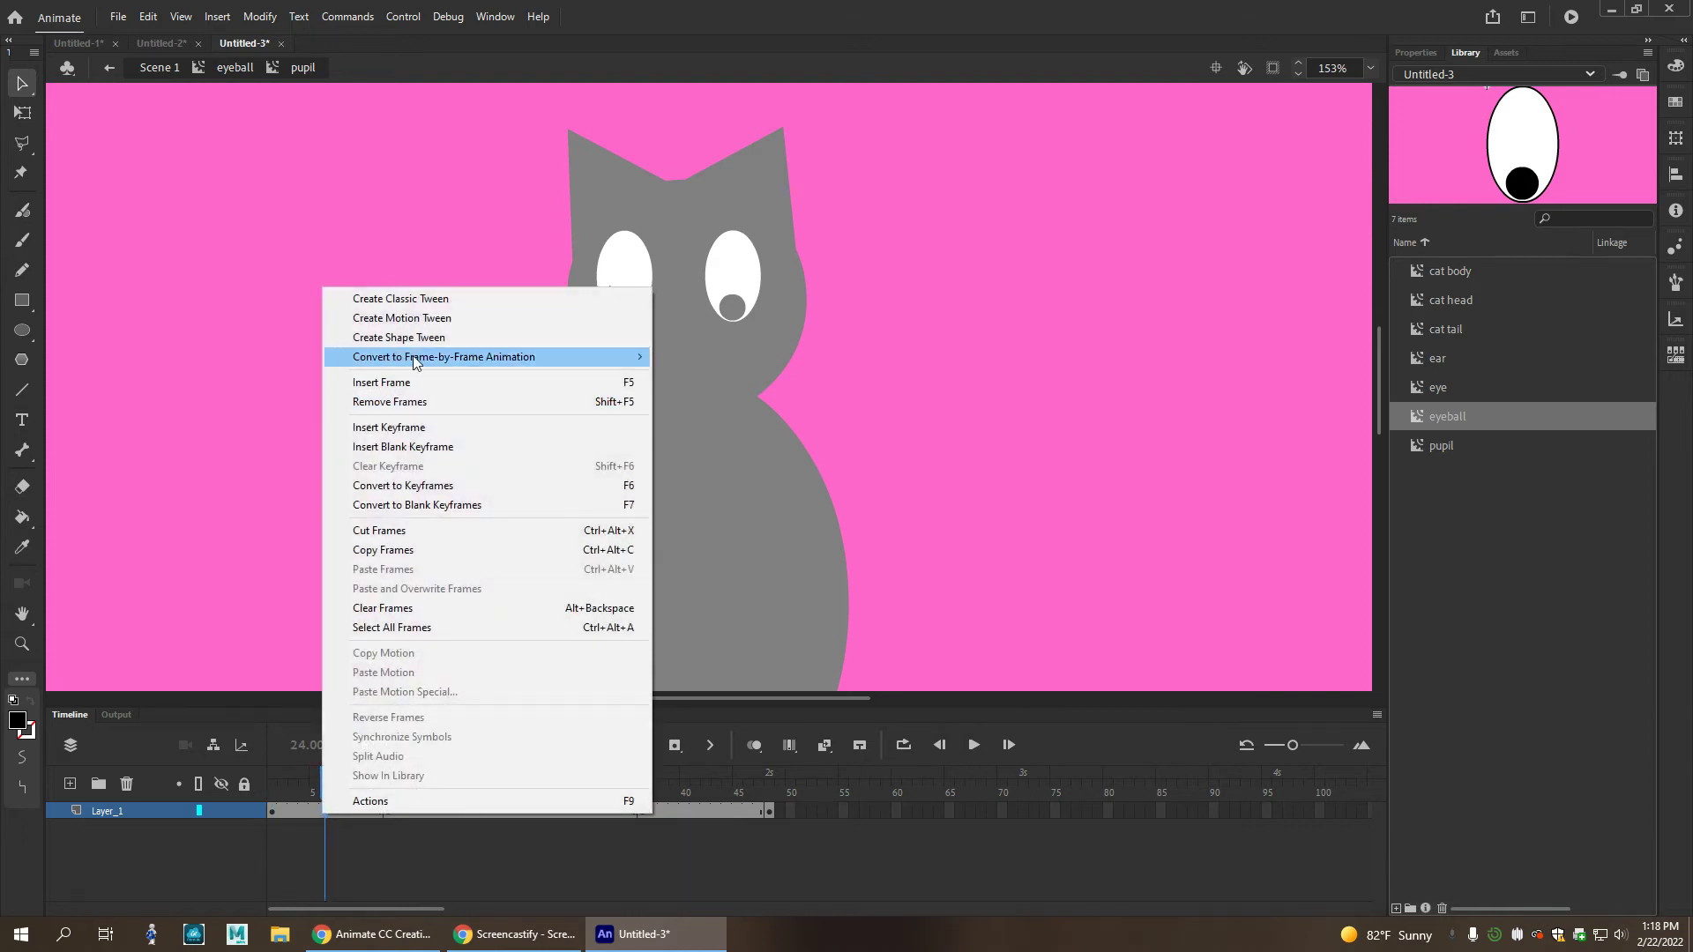
{"action": "left_click", "coordinate": [438, 295]}
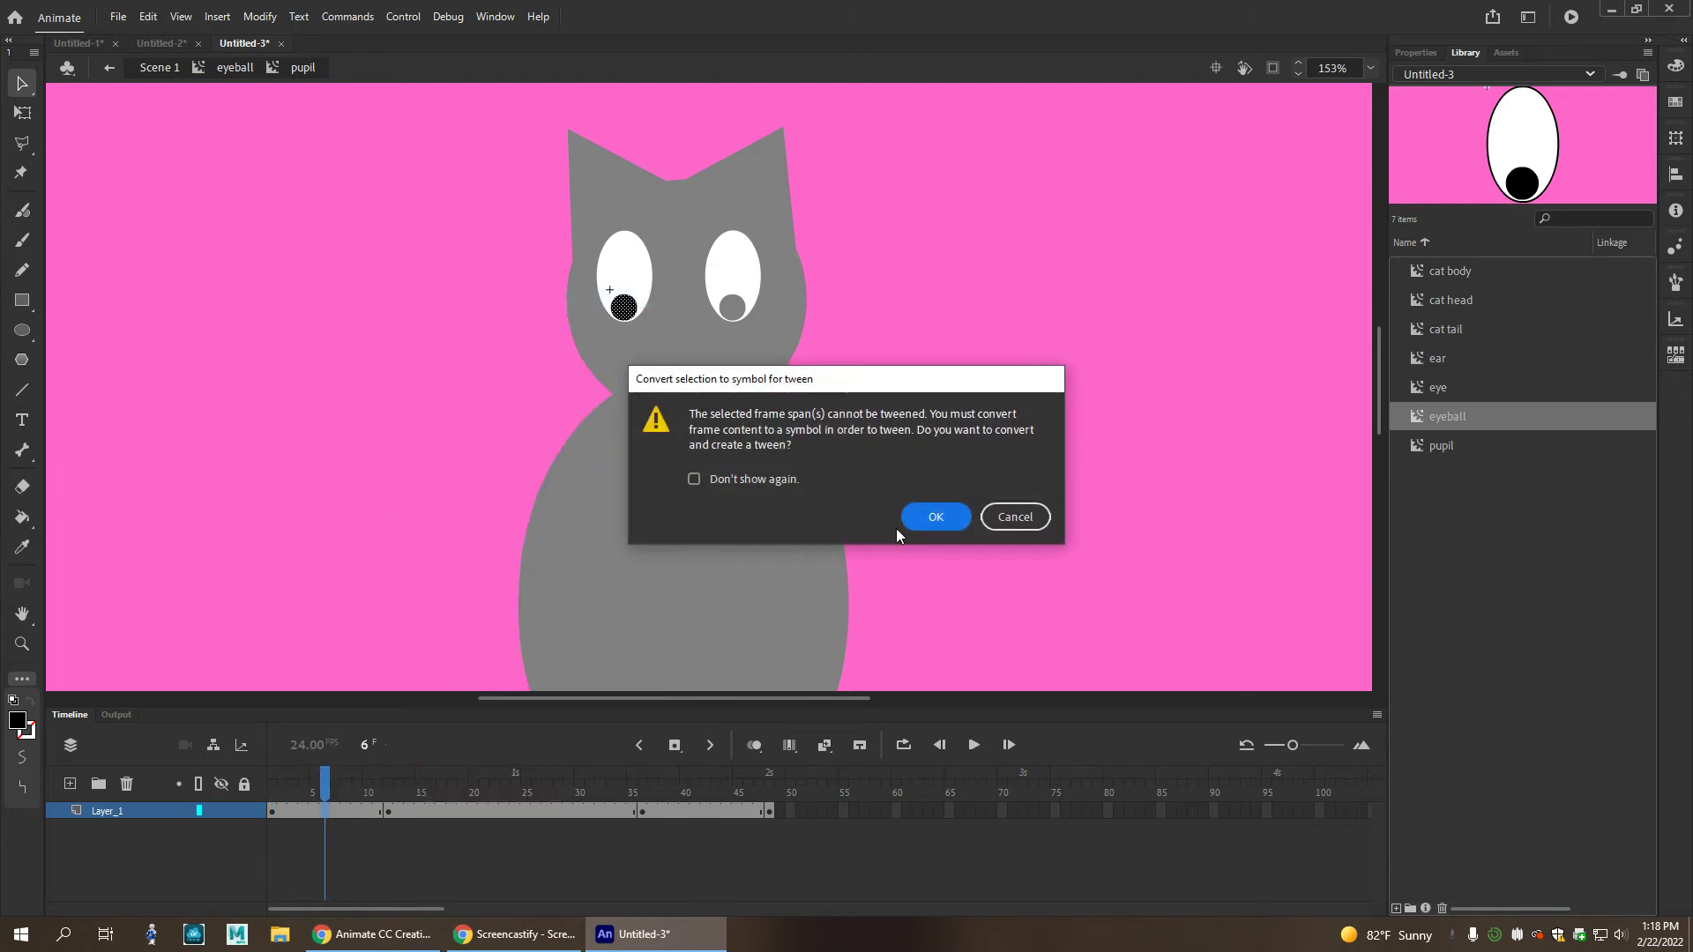
{"action": "left_click", "coordinate": [933, 516]}
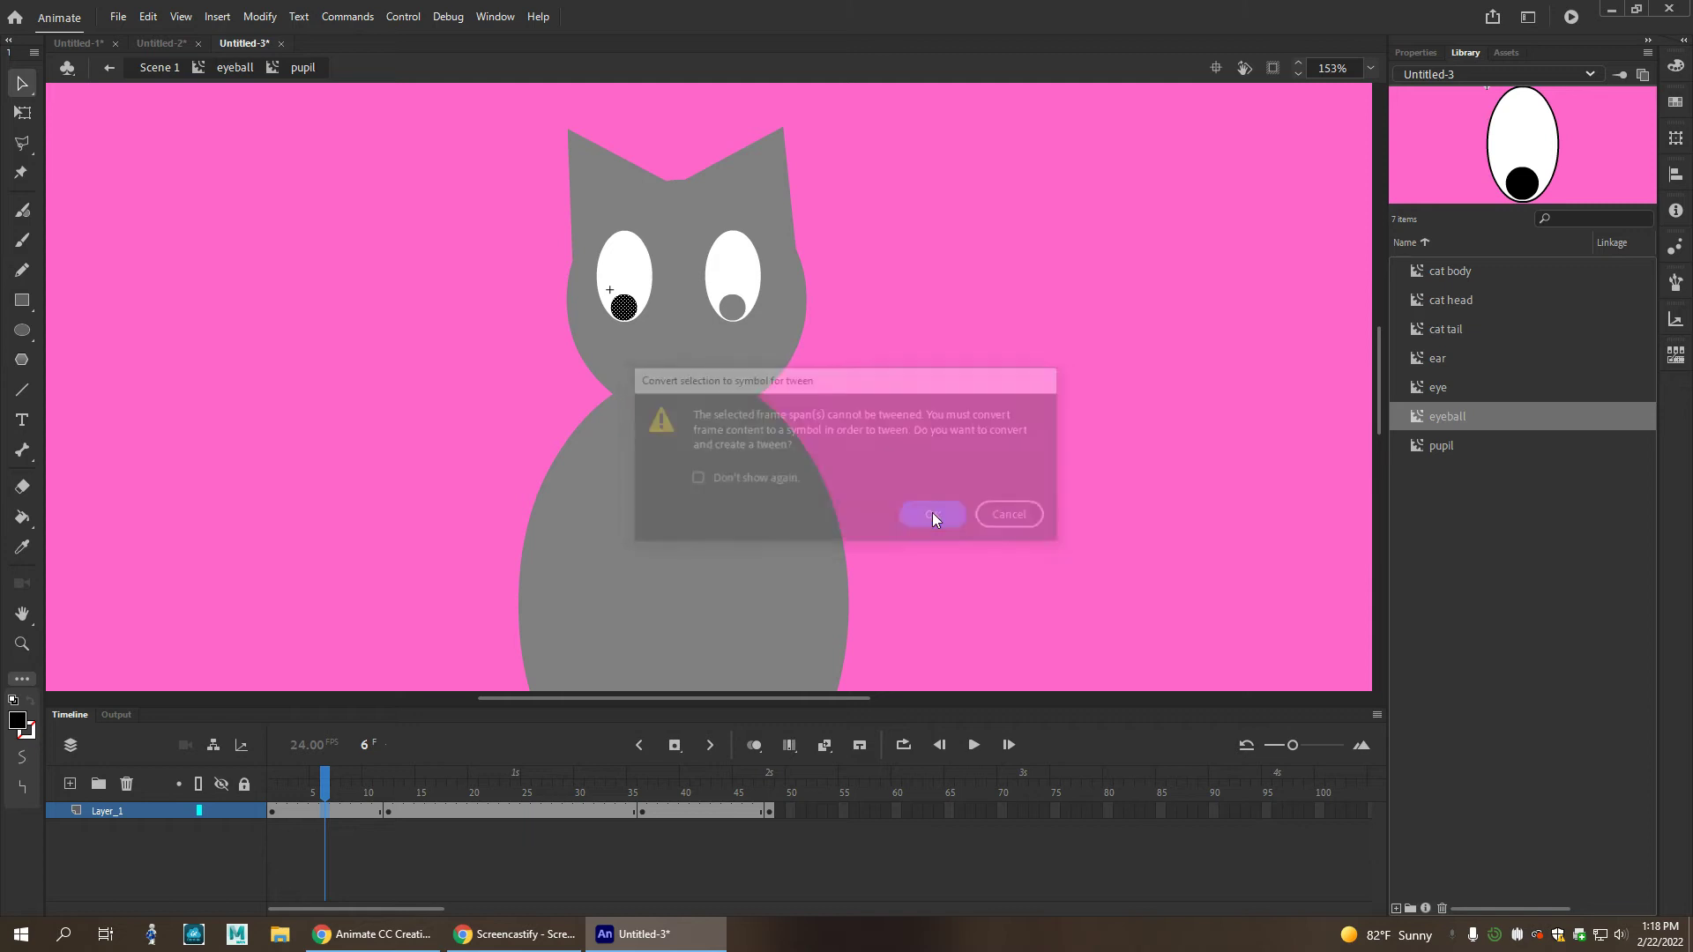
{"action": "left_click_drag", "start_coordinate": [321, 786], "coordinate": [367, 787]}
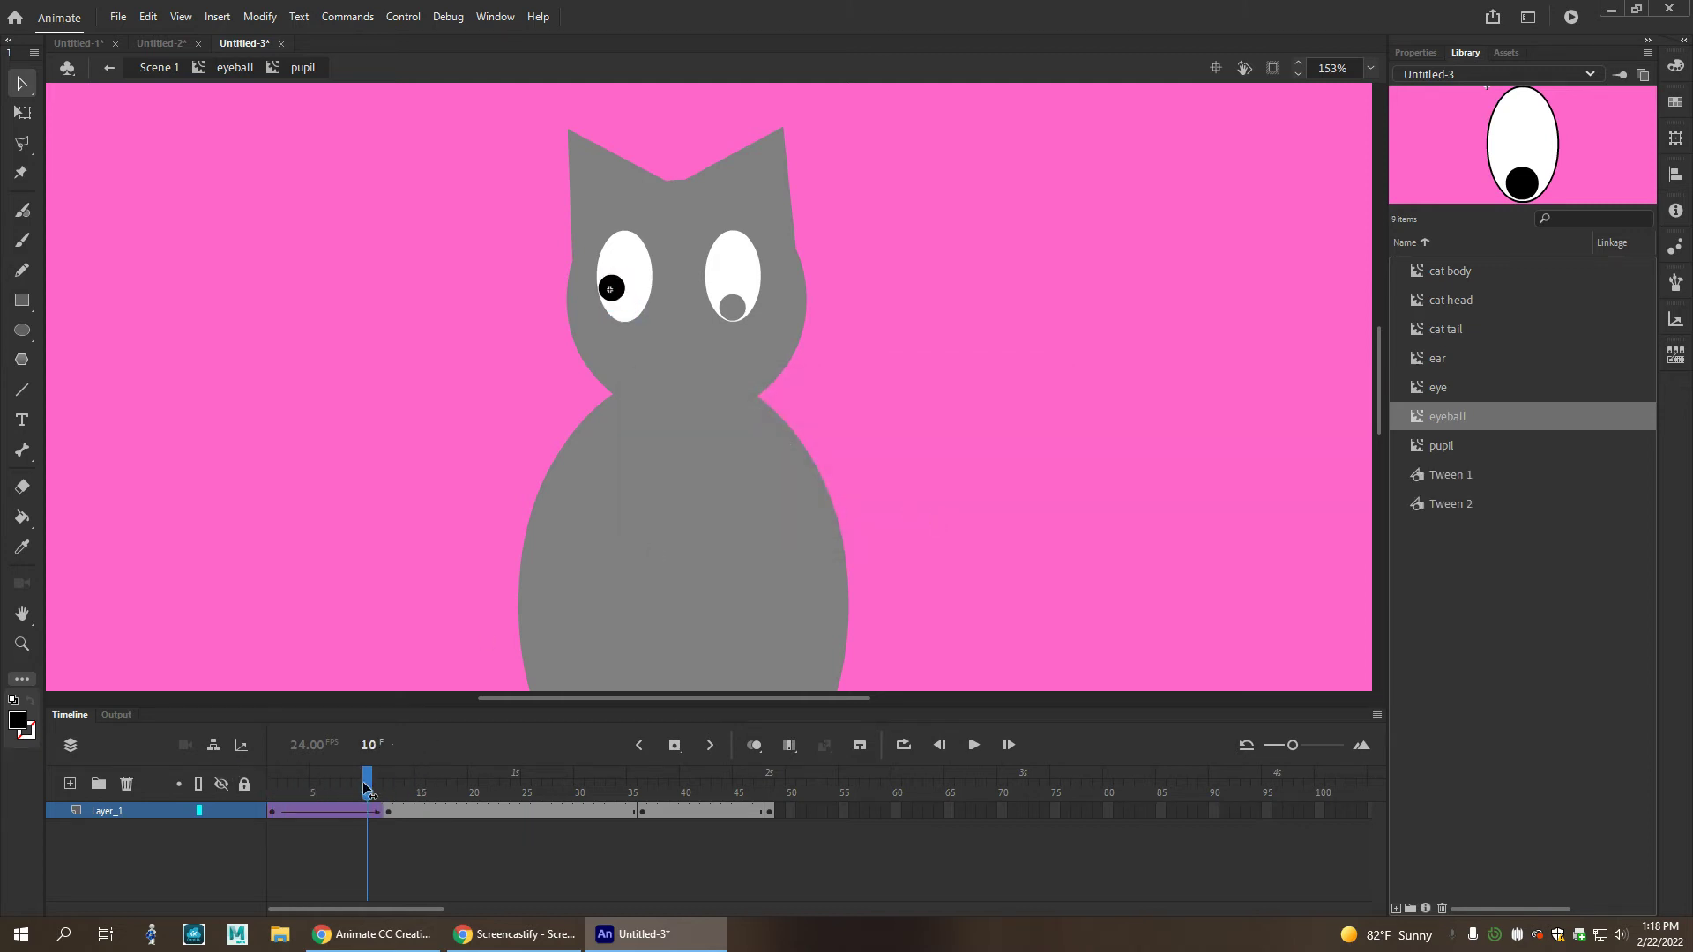
Create classic tweens for frames 12 to 36 and 36 to 48, converting their content to symbols, and preview the motion.
{"action": "right_click", "coordinate": [516, 812]}
{"action": "left_click", "coordinate": [614, 298]}
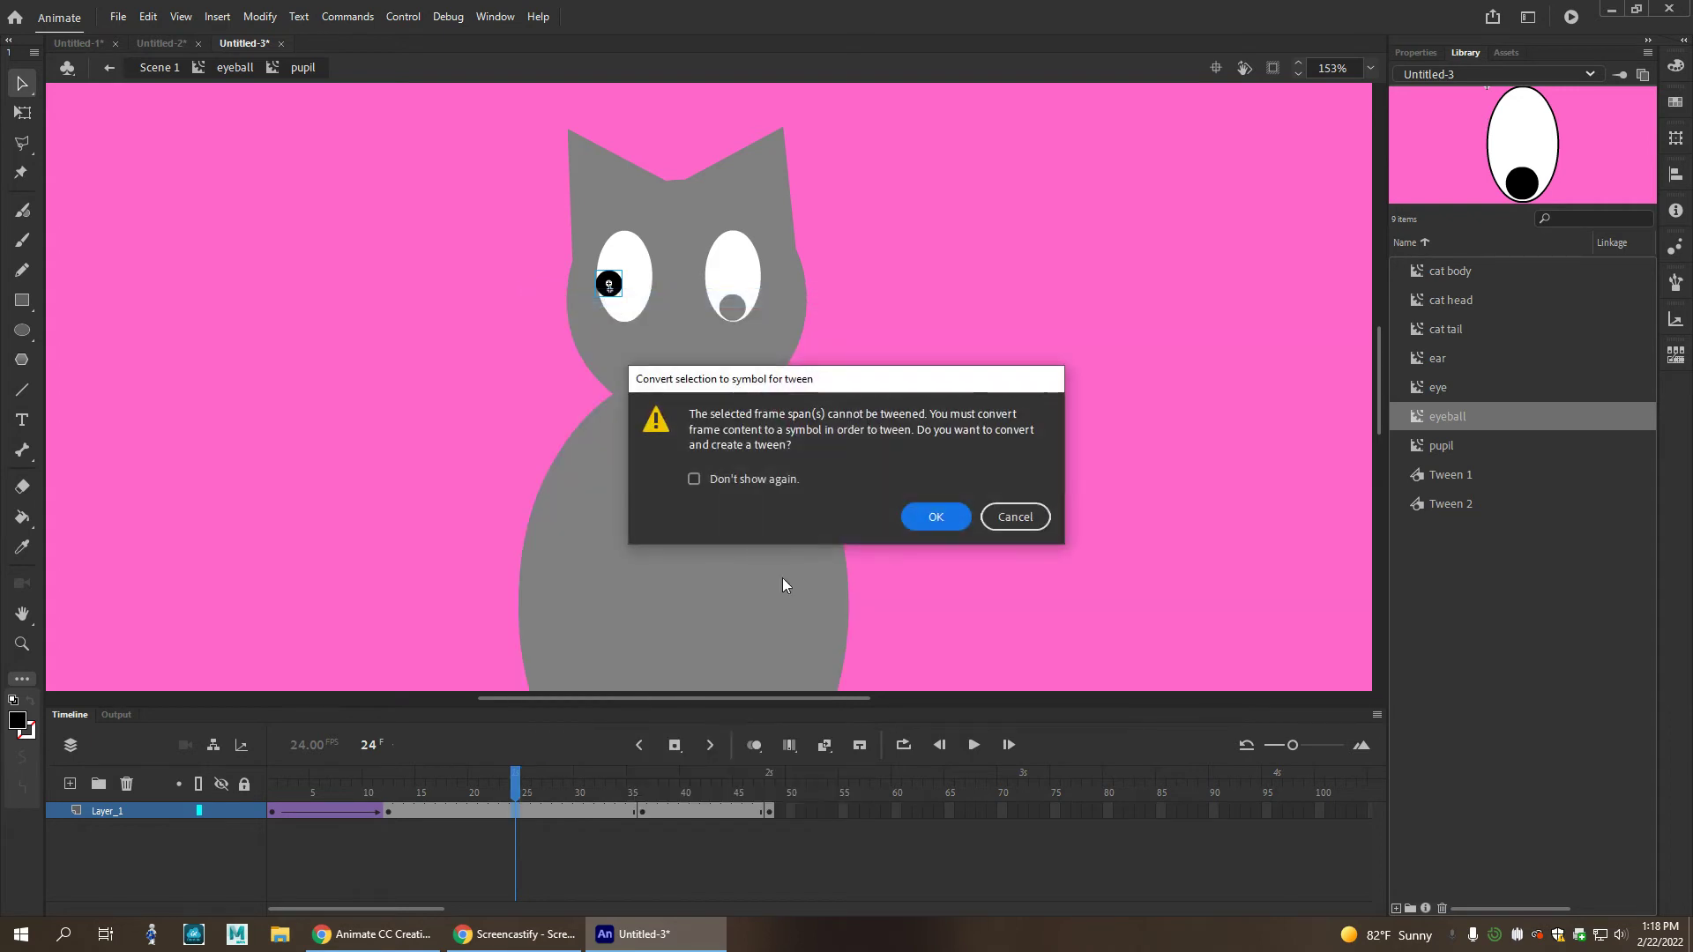
{"action": "left_click", "coordinate": [934, 517]}
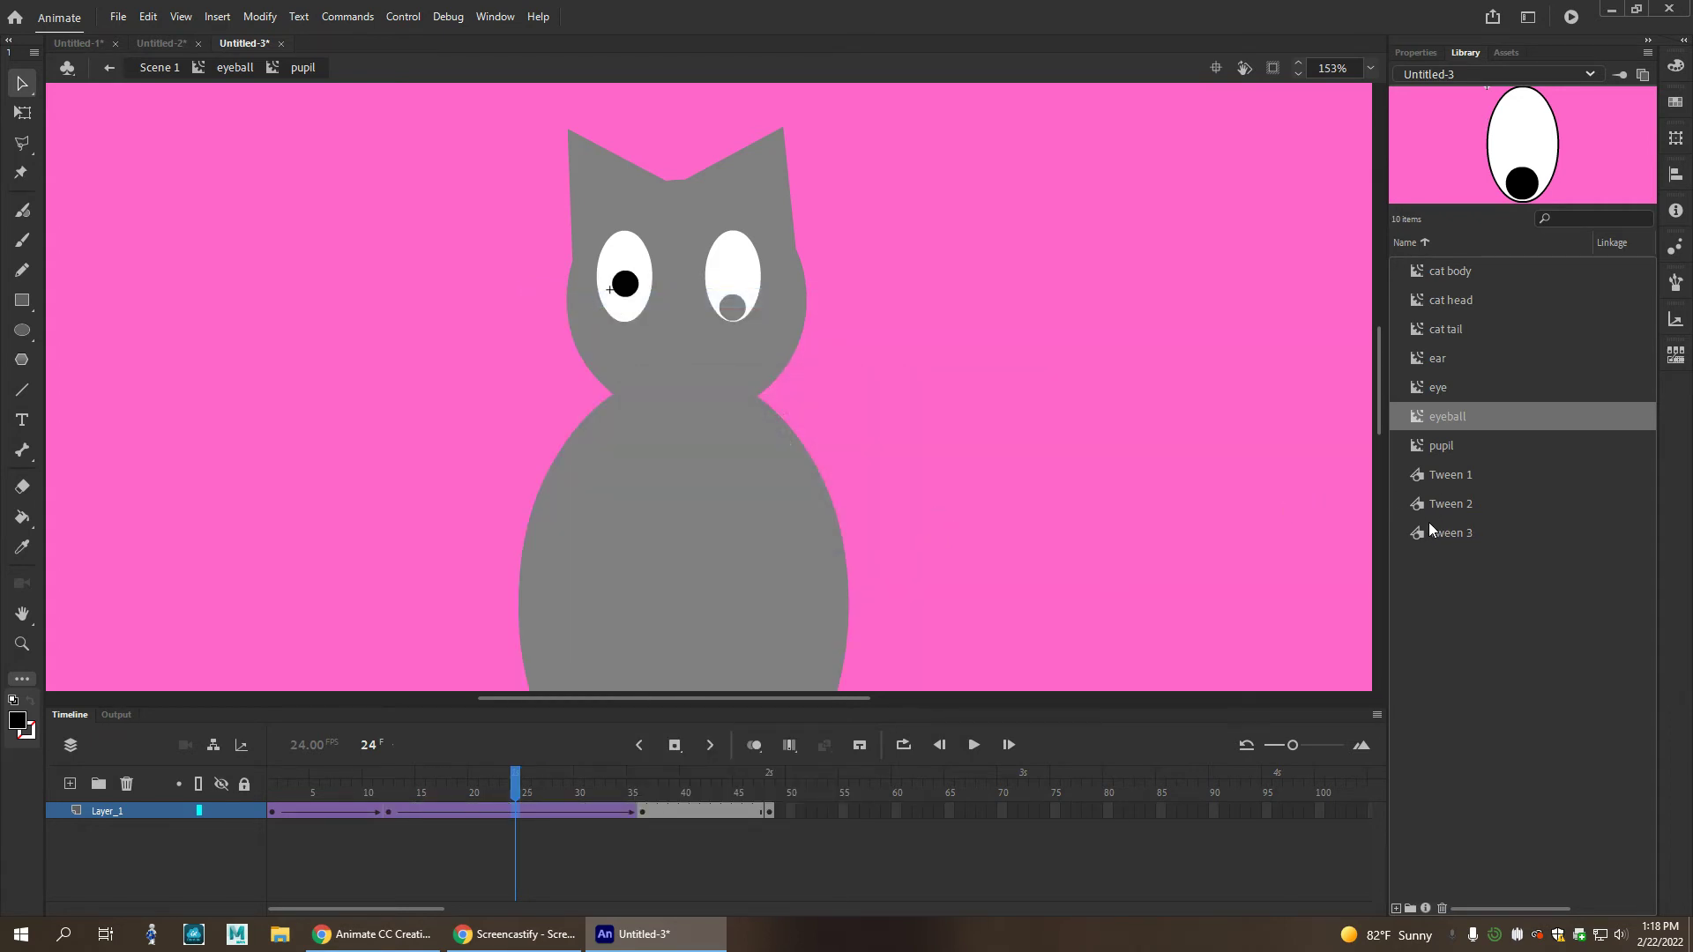
{"action": "left_click_drag", "start_coordinate": [516, 791], "coordinate": [610, 793]}
{"action": "right_click", "coordinate": [726, 812]}
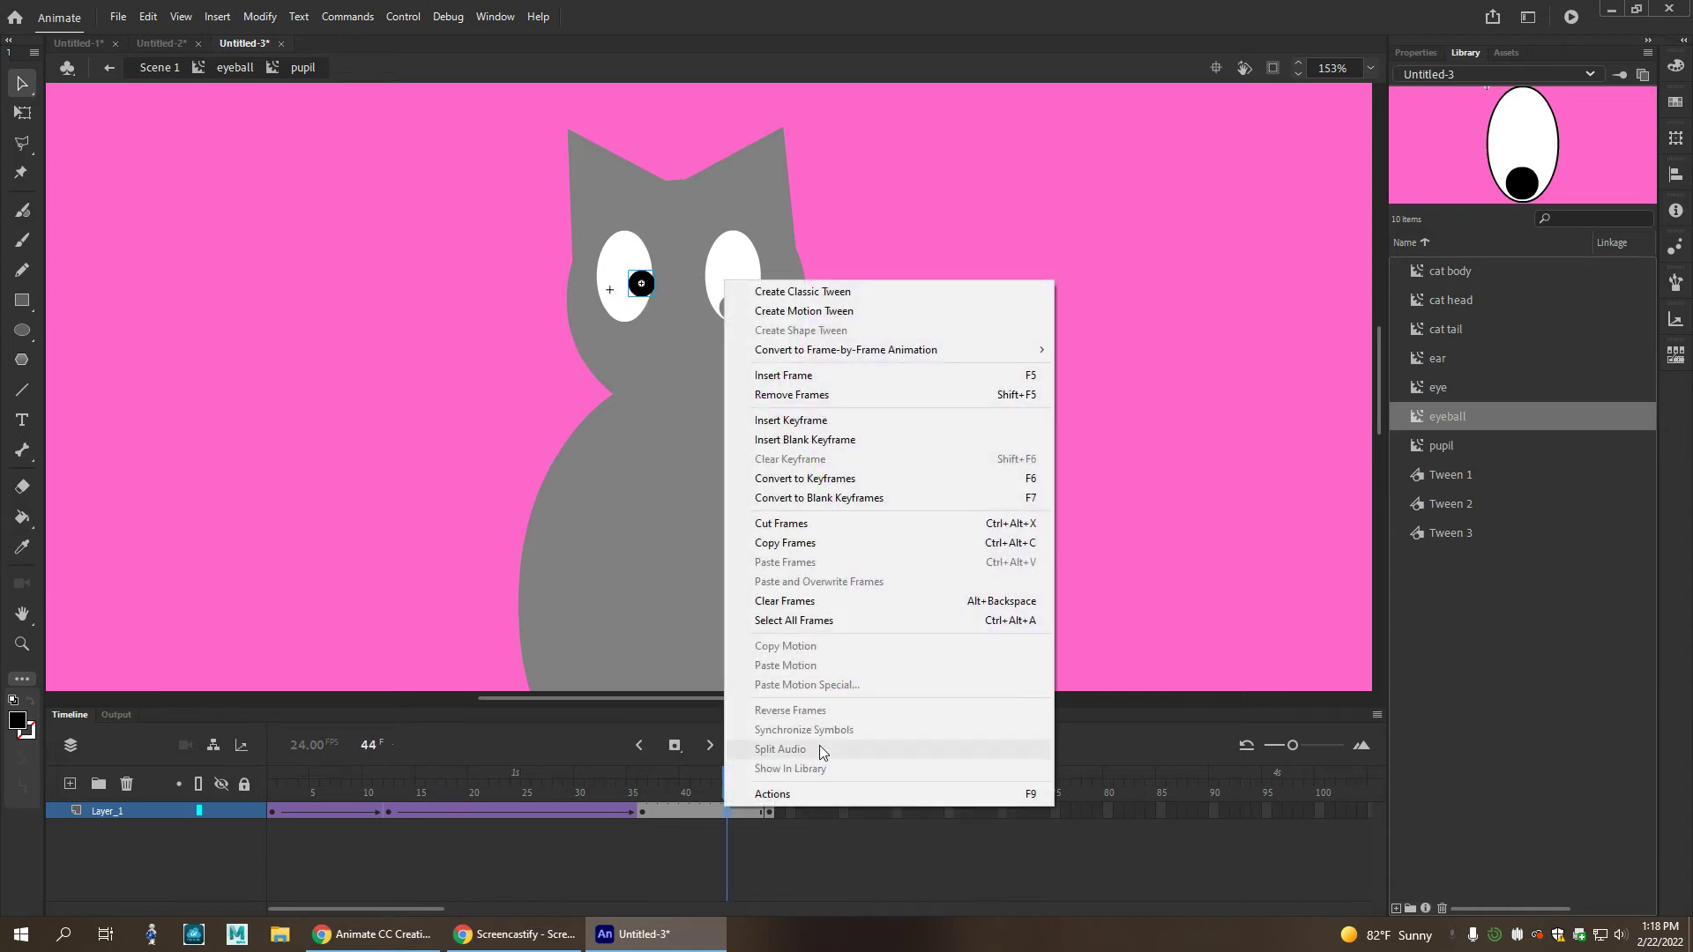
{"action": "left_click", "coordinate": [845, 295]}
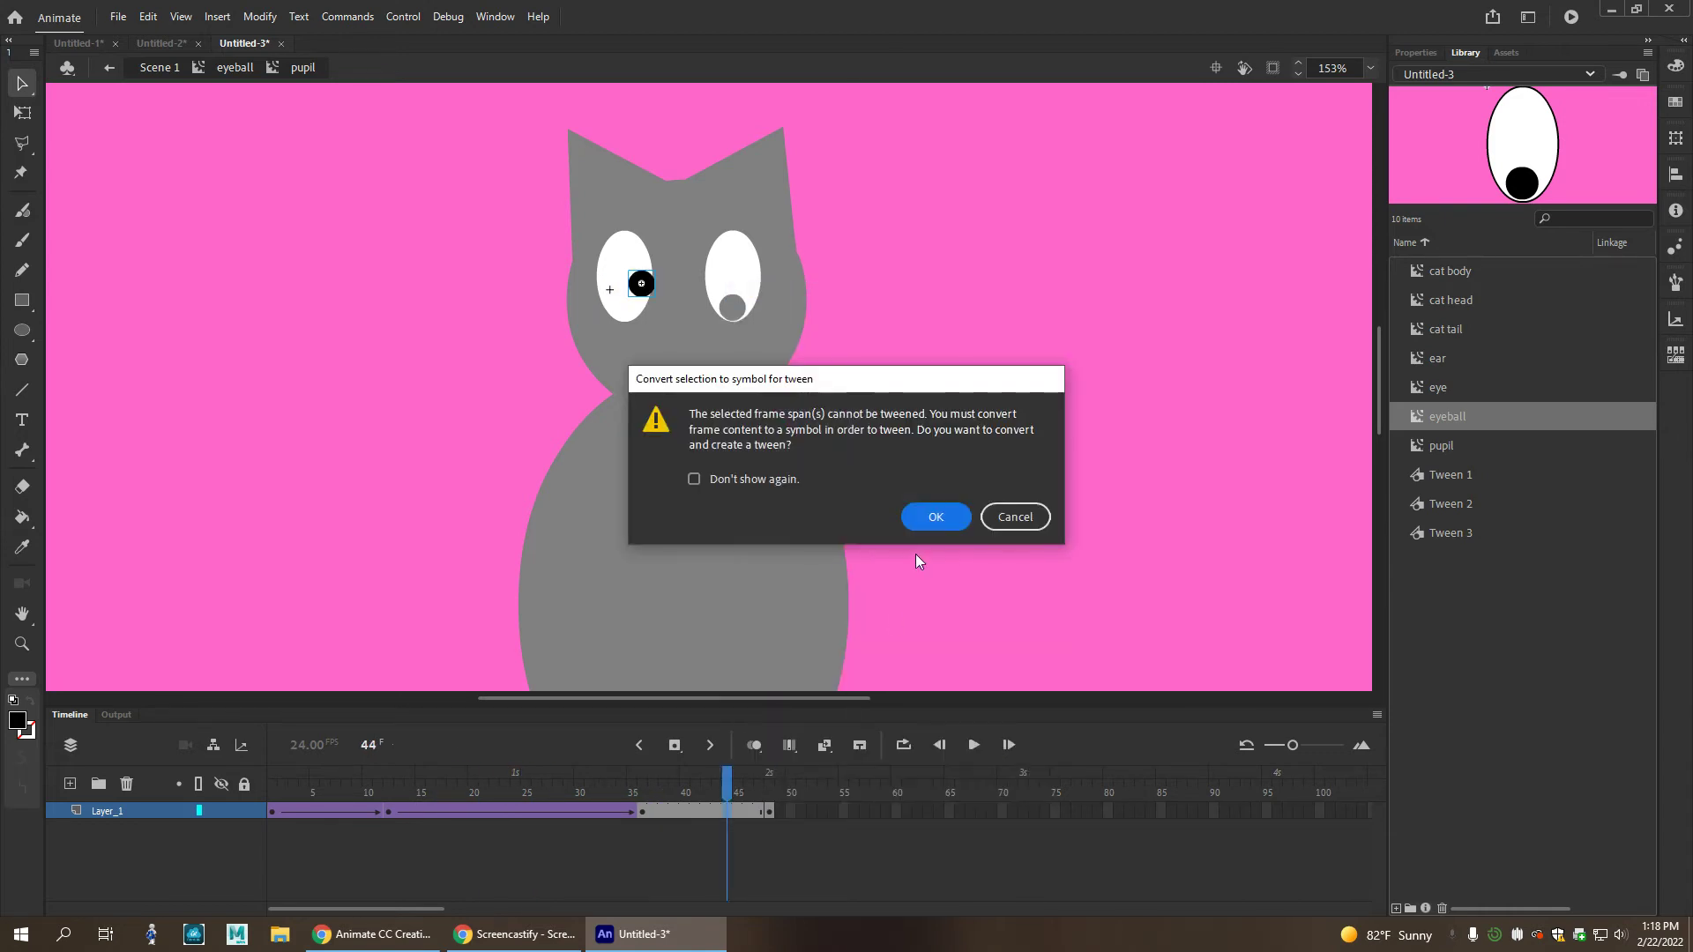
{"action": "left_click", "coordinate": [934, 518]}
{"action": "left_click_drag", "start_coordinate": [729, 774], "coordinate": [311, 799]}
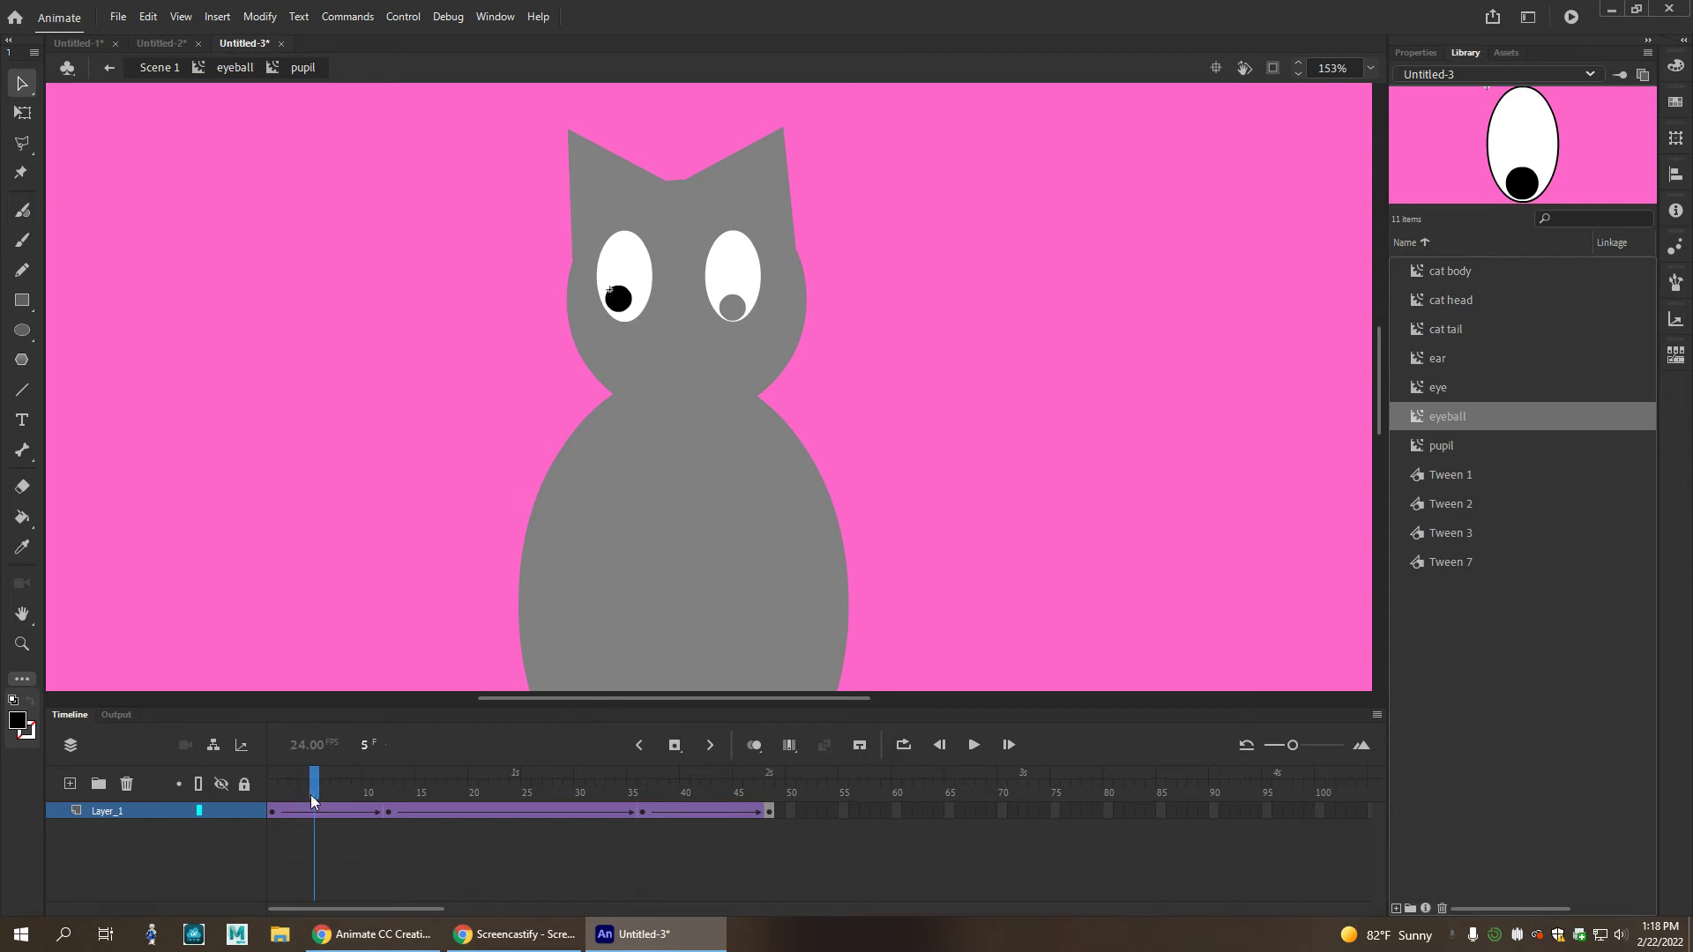
{"action": "key", "text": "Return"}
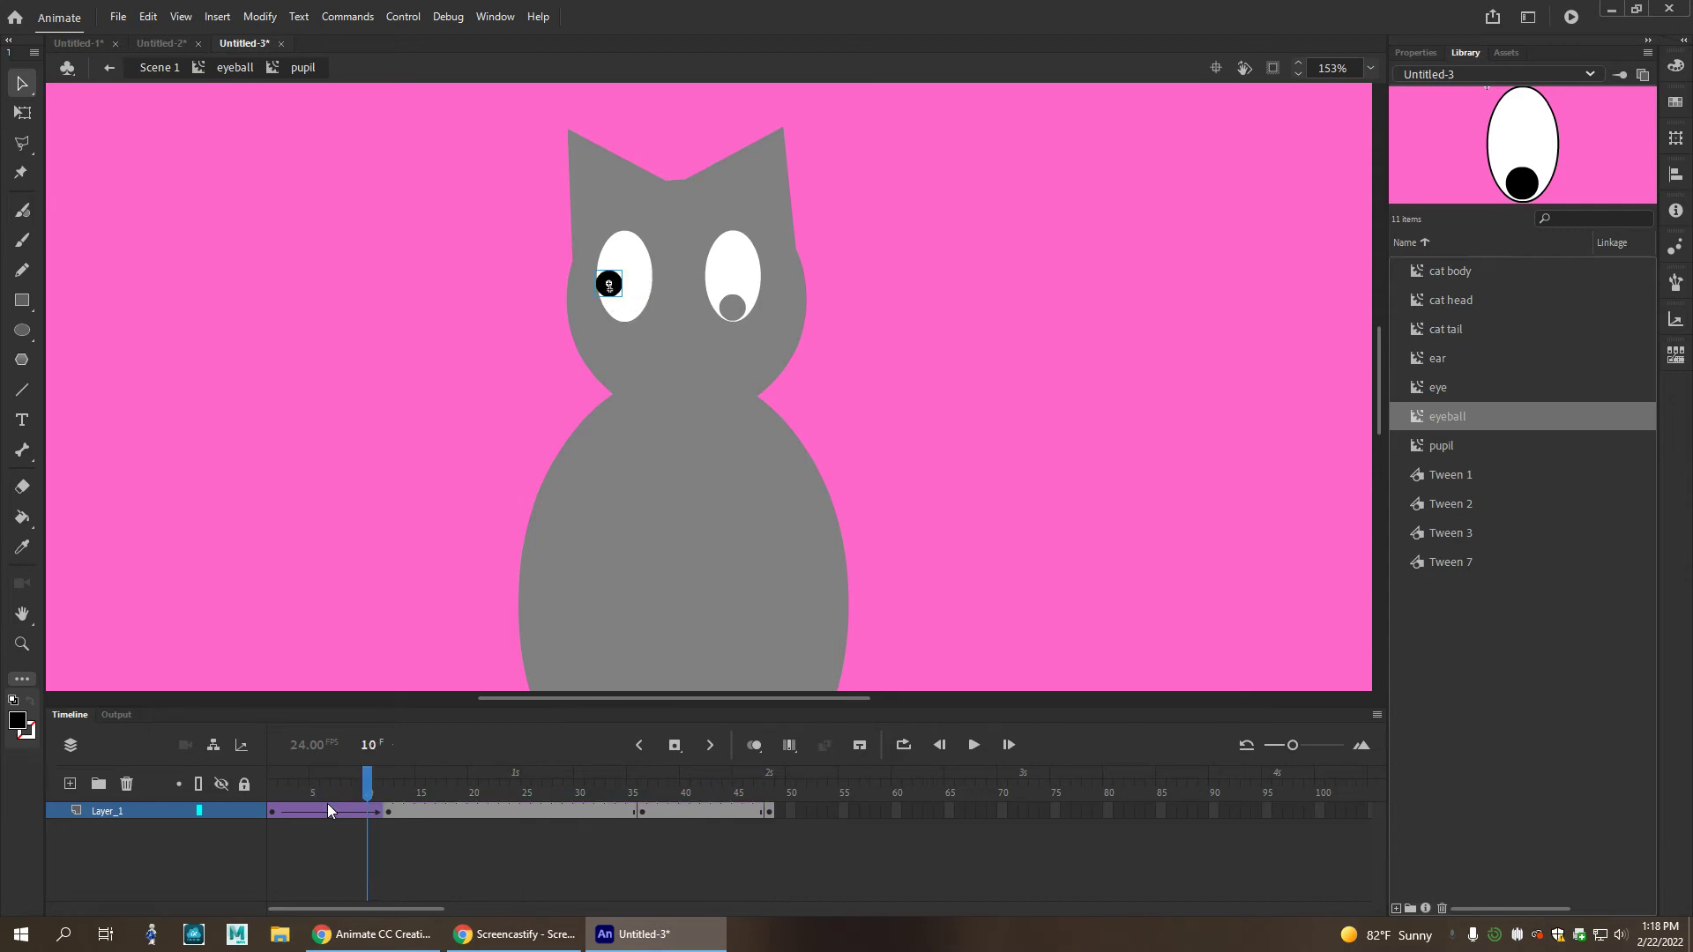
Undo the classic tweens and the added pupil keyframes.
{"action": "key", "text": "ctrl+z"}
{"action": "key", "text": "ctrl+z"}
{"action": "key", "text": "ctrl+z"}
{"action": "key", "text": "ctrl+z"}
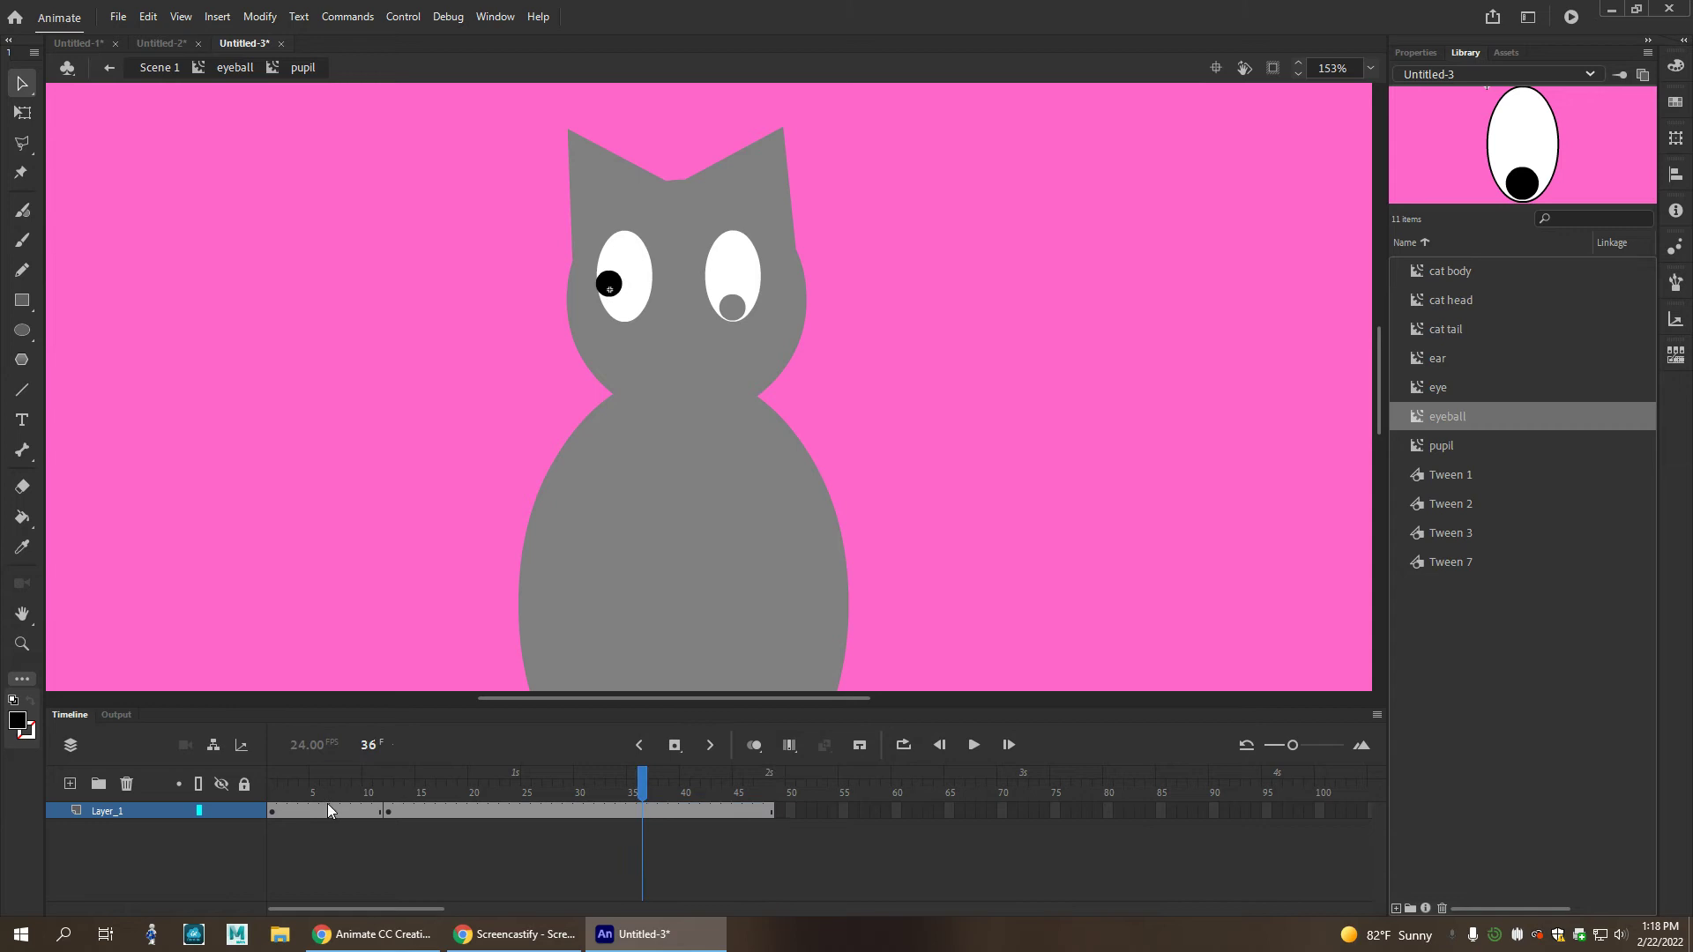
Create a motion tween across the pupil layer's 48 frames, converting the pupil shape to a symbol.
{"action": "left_click_drag", "start_coordinate": [388, 788], "coordinate": [493, 810]}
{"action": "right_click", "coordinate": [472, 806]}
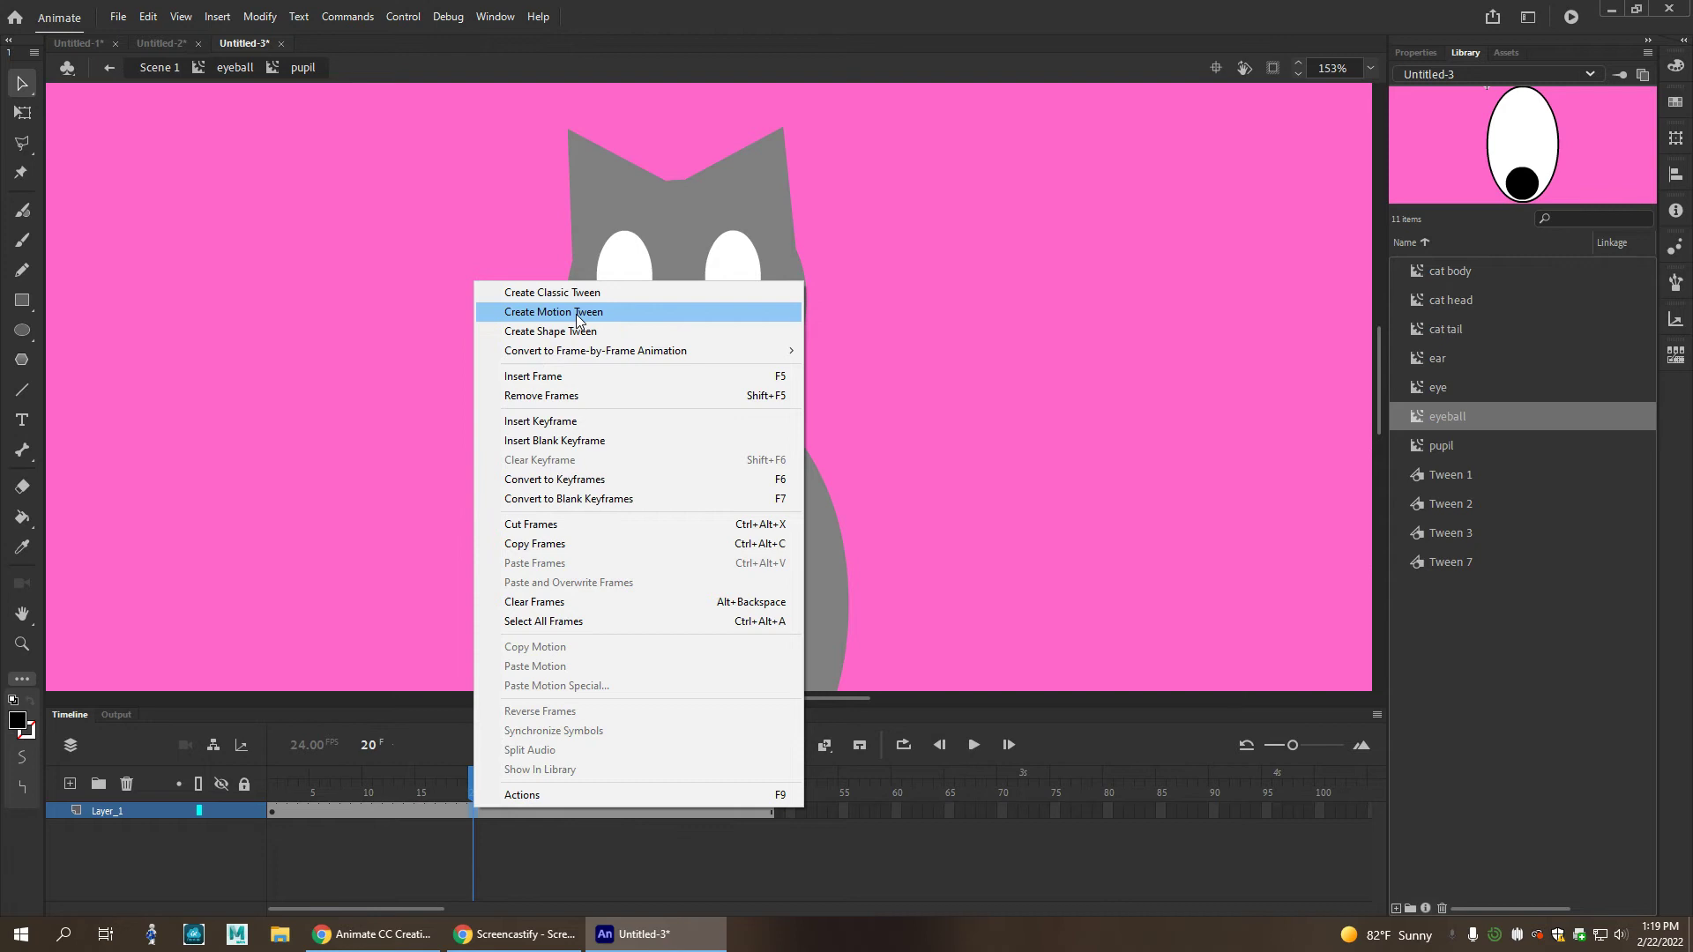
{"action": "left_click", "coordinate": [575, 312]}
{"action": "left_click", "coordinate": [938, 514]}
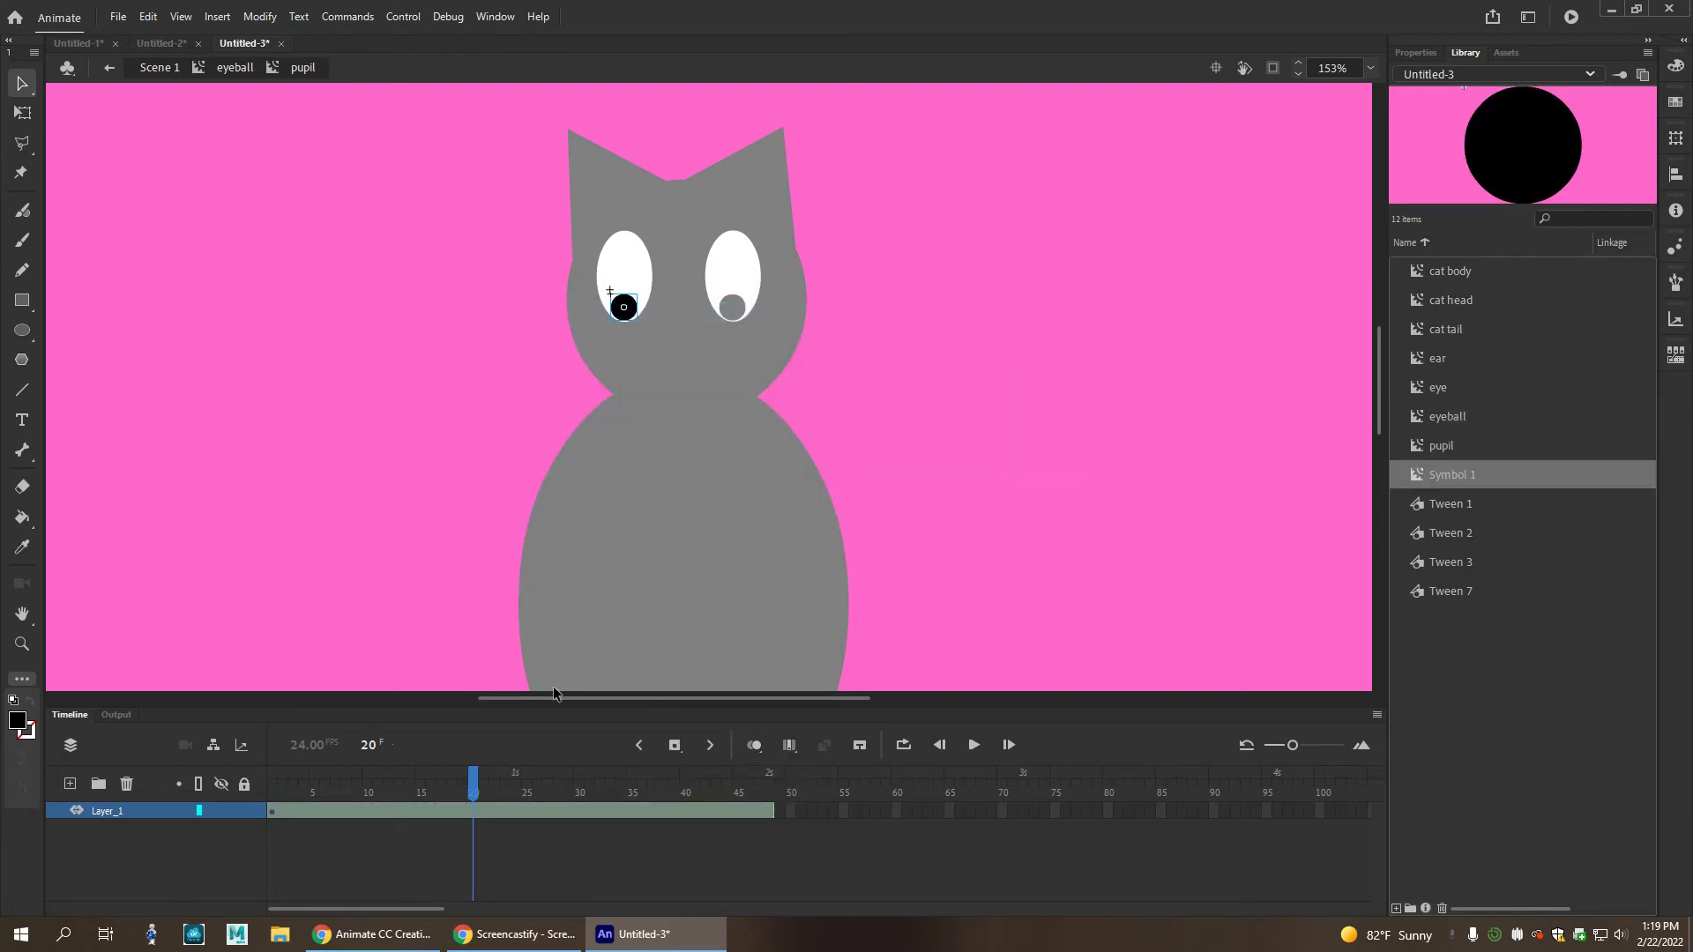
Move the pupil up to the left edge of the eyeball at frame 11 of the motion tween.
{"action": "left_click_drag", "start_coordinate": [479, 781], "coordinate": [380, 774]}
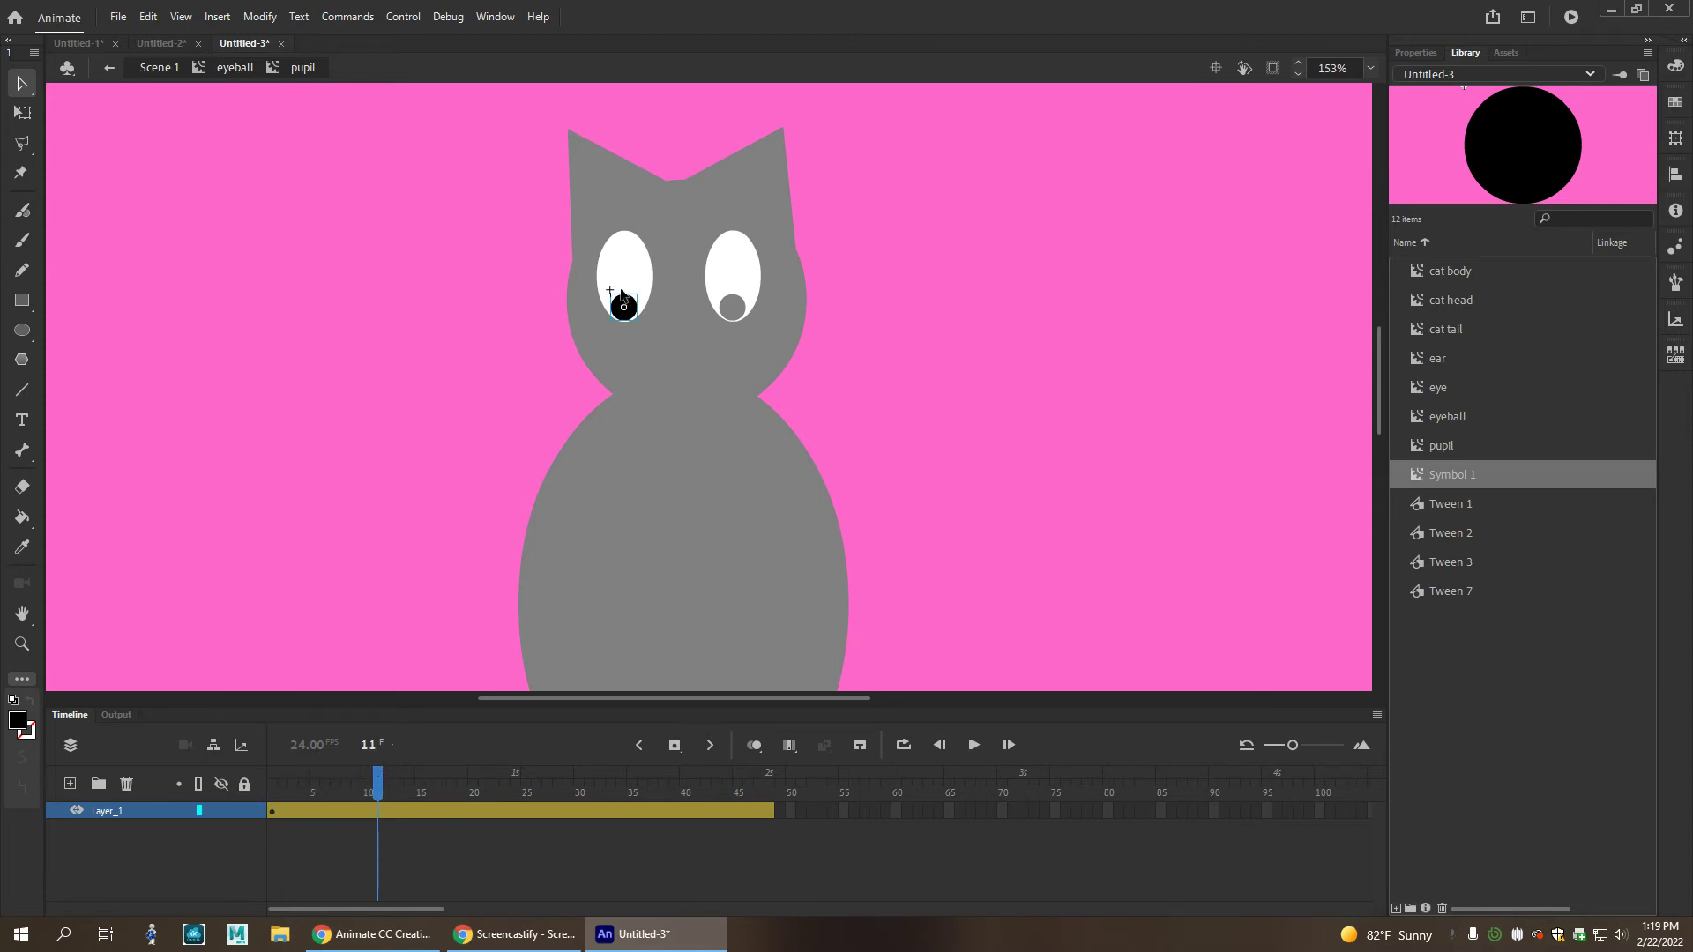
{"action": "left_click_drag", "start_coordinate": [628, 302], "coordinate": [612, 281]}
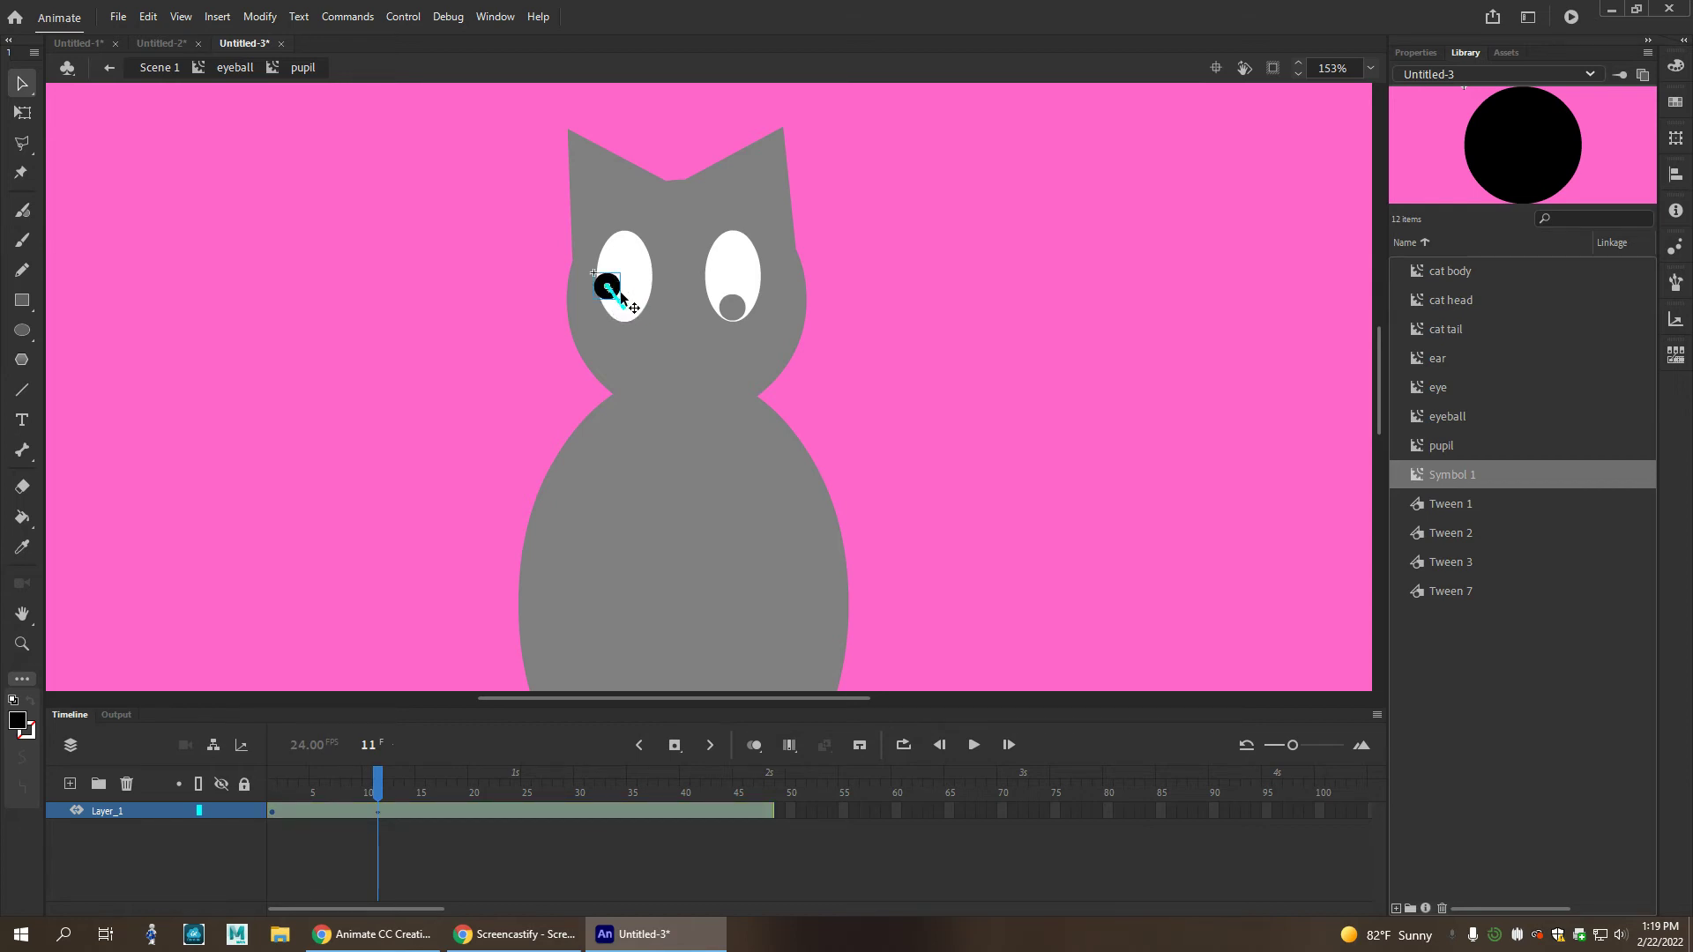
{"action": "key", "text": "ctrl+equal"}
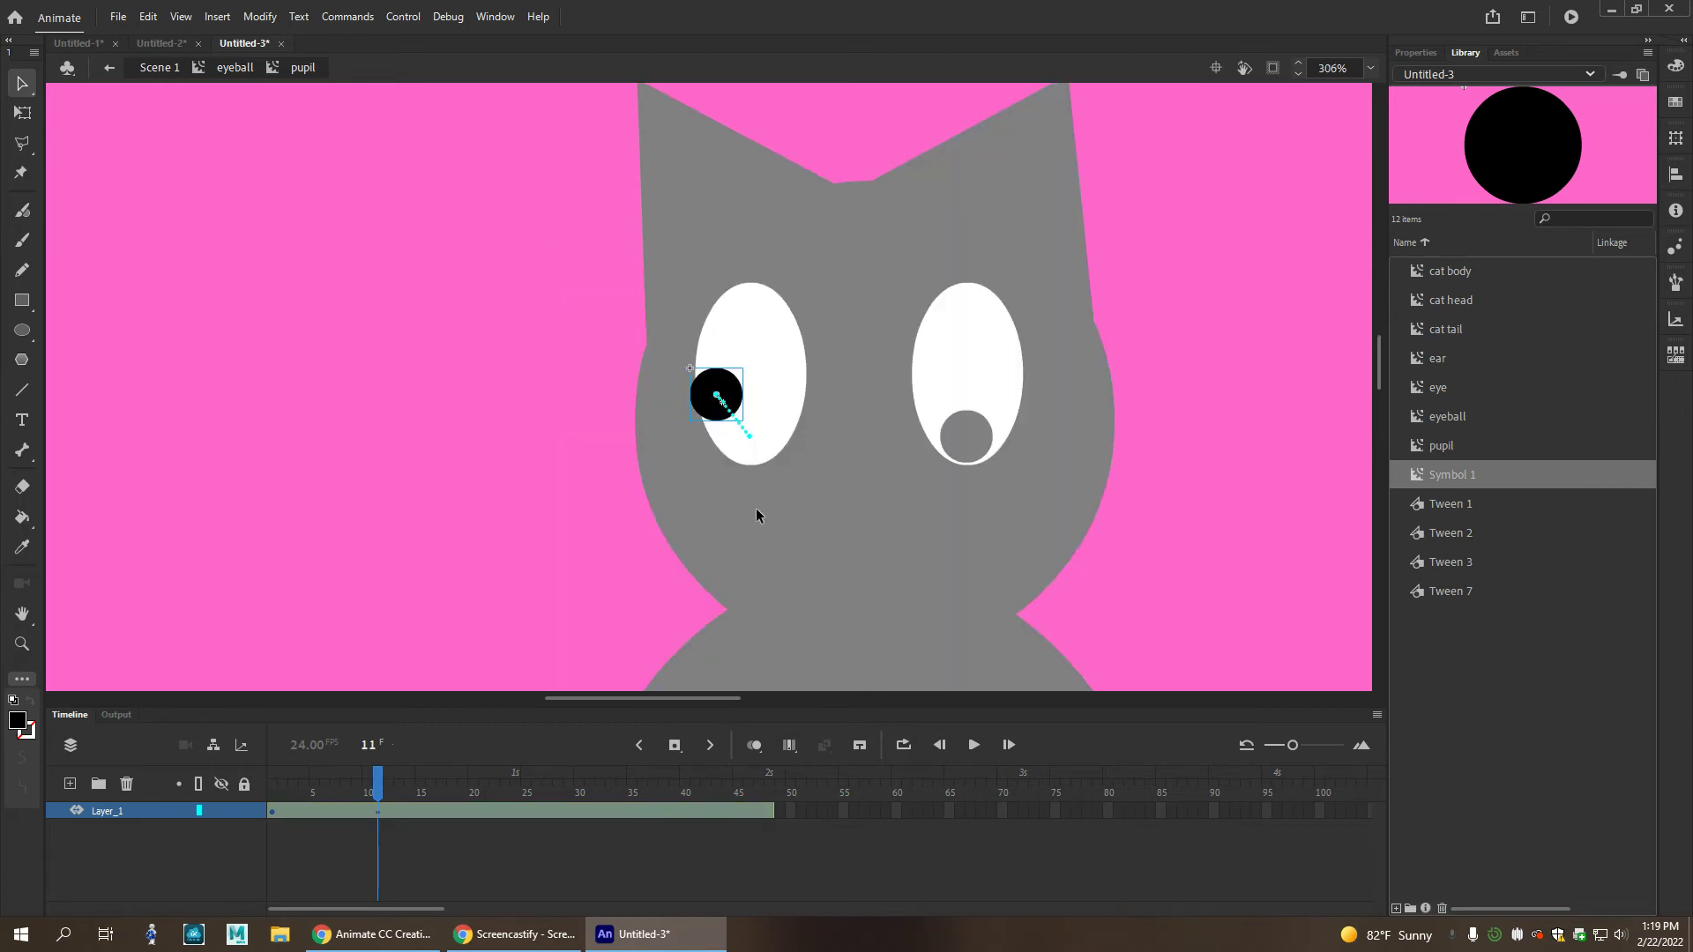
{"action": "left_click_drag", "start_coordinate": [803, 530], "coordinate": [669, 479]}
Move the pupil to the upper part of the eyeball at frame 23 and to its right edge at frame 35.
{"action": "left_click_drag", "start_coordinate": [372, 781], "coordinate": [504, 783]}
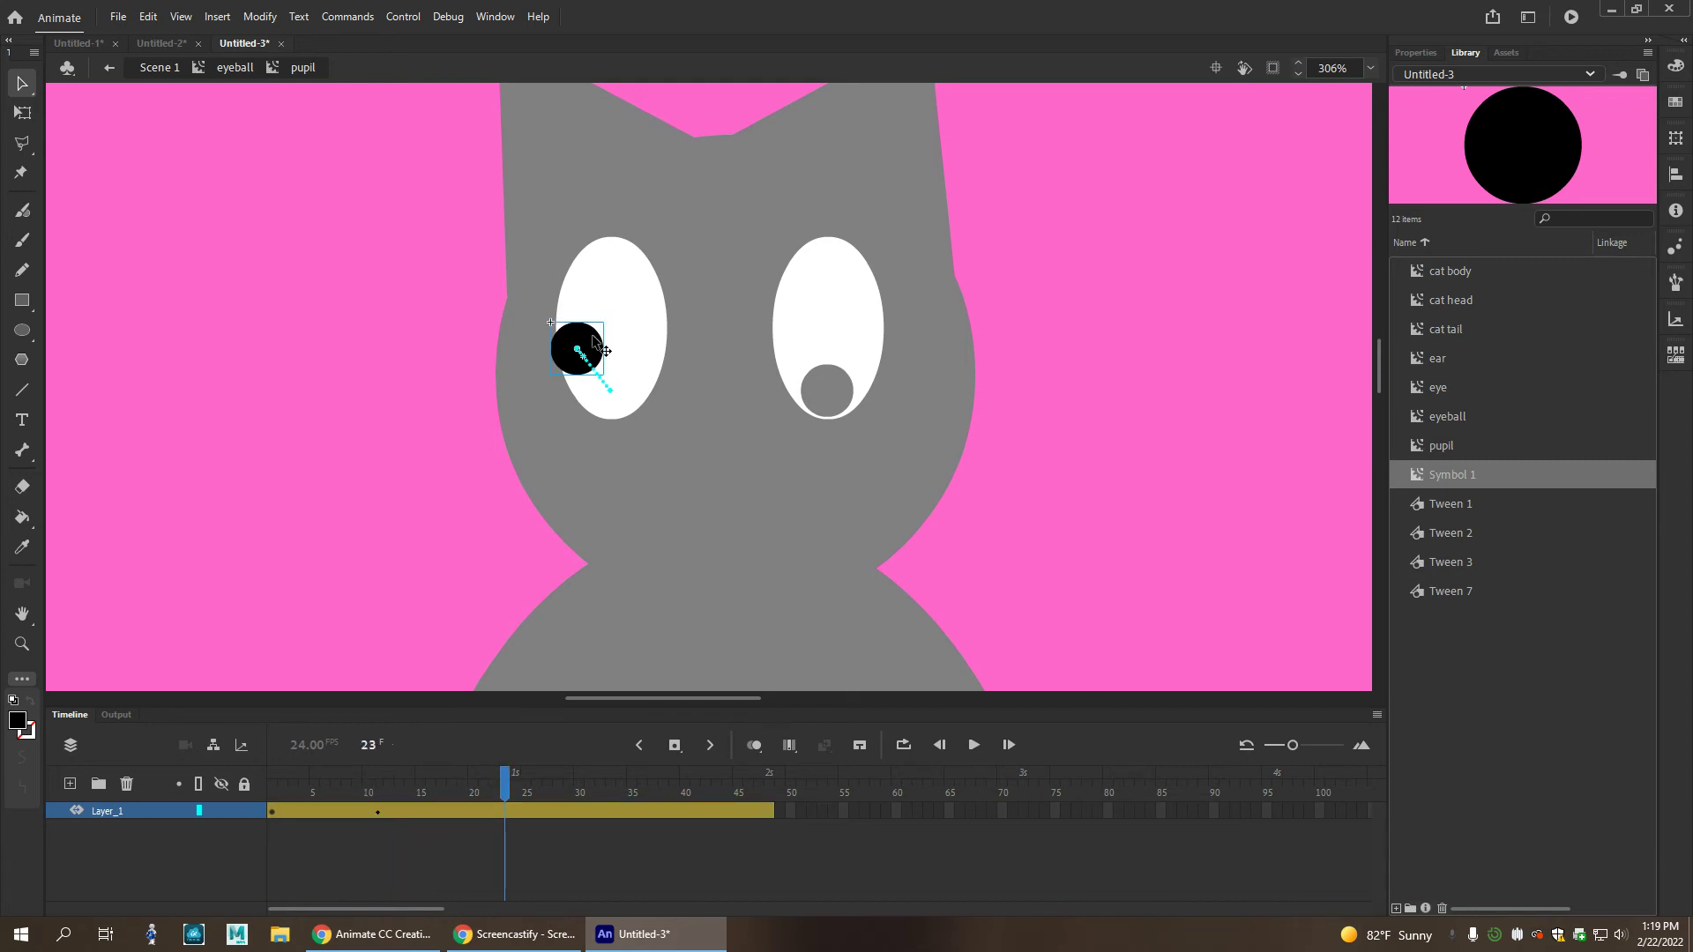
{"action": "left_click_drag", "start_coordinate": [592, 336], "coordinate": [631, 282]}
{"action": "left_click_drag", "start_coordinate": [508, 780], "coordinate": [631, 782]}
{"action": "left_click_drag", "start_coordinate": [640, 311], "coordinate": [654, 340]}
Return the pupil to the eyeball's bottom center at frame 48 and play the animation.
{"action": "left_click_drag", "start_coordinate": [647, 775], "coordinate": [769, 781]}
{"action": "left_click_drag", "start_coordinate": [657, 342], "coordinate": [624, 399]}
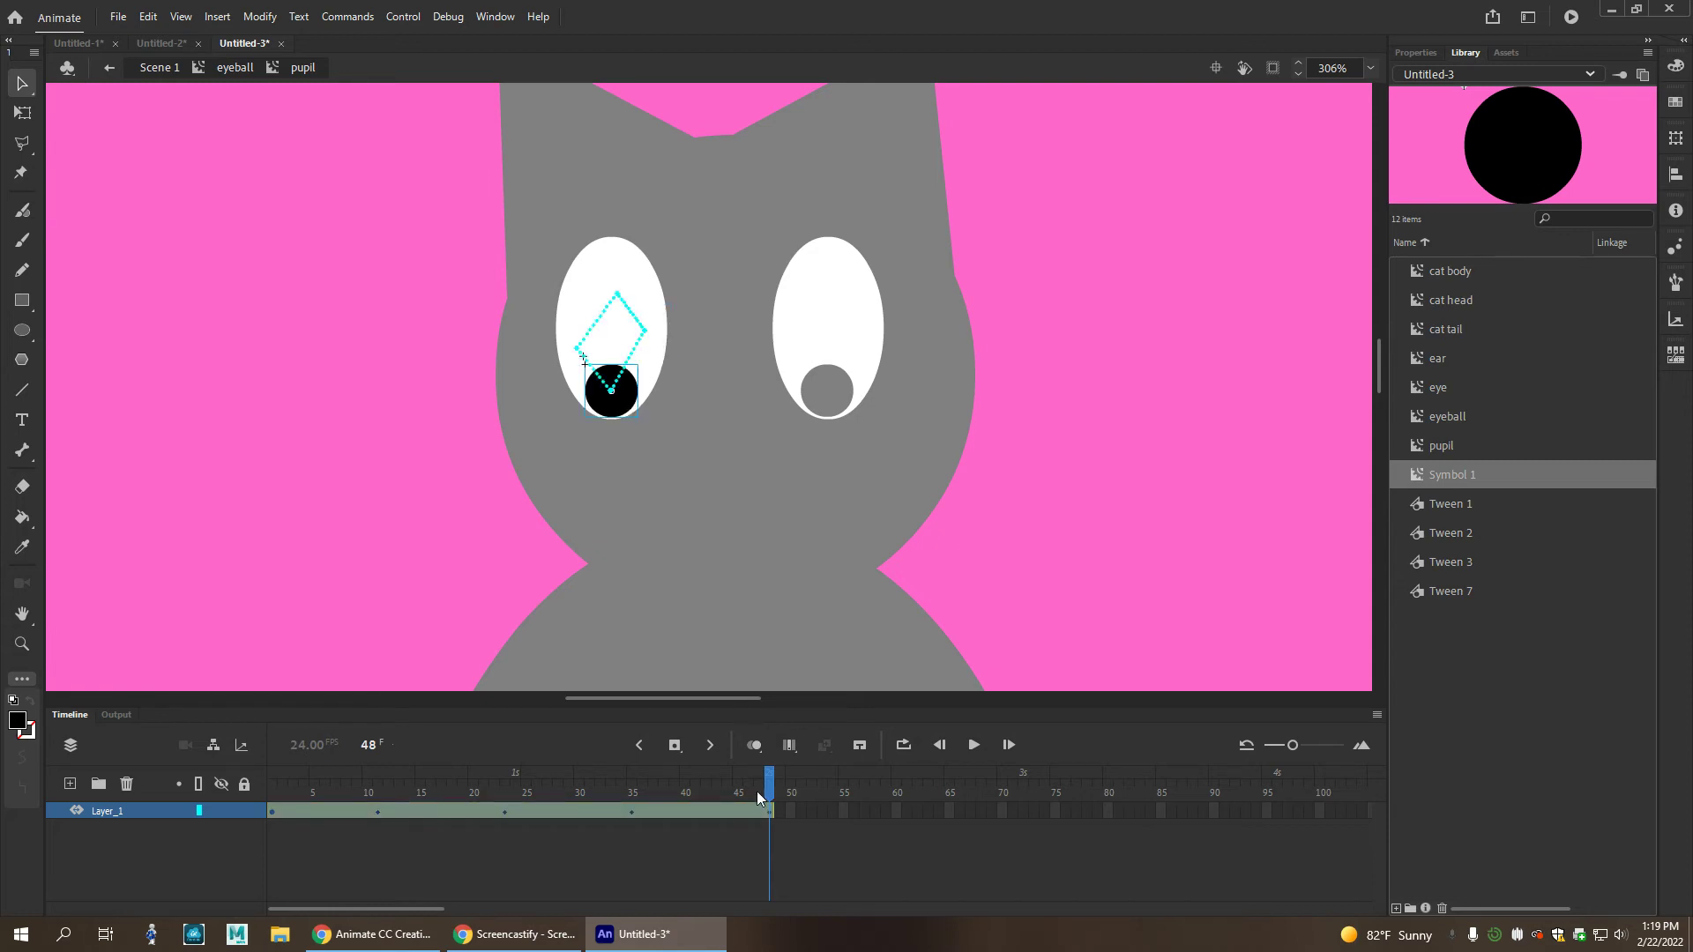
{"action": "key", "text": "Return"}
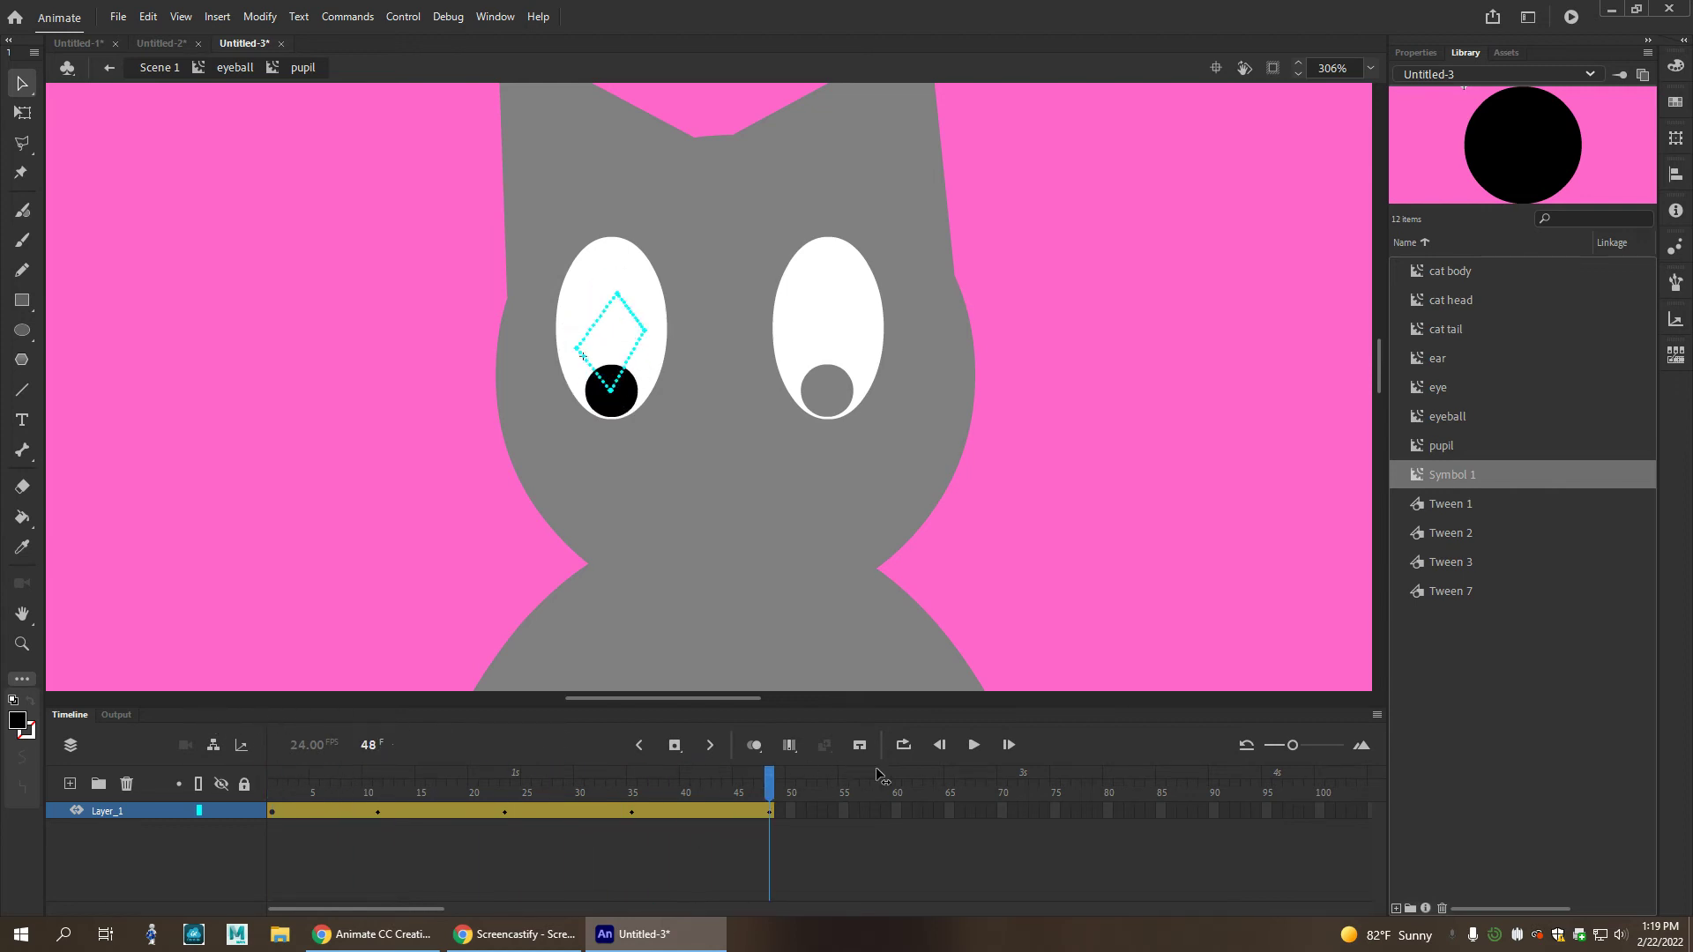
Return to Scene 1 from the nested pupil symbol and extend the main layer to frame 48.
{"action": "left_click", "coordinate": [235, 67]}
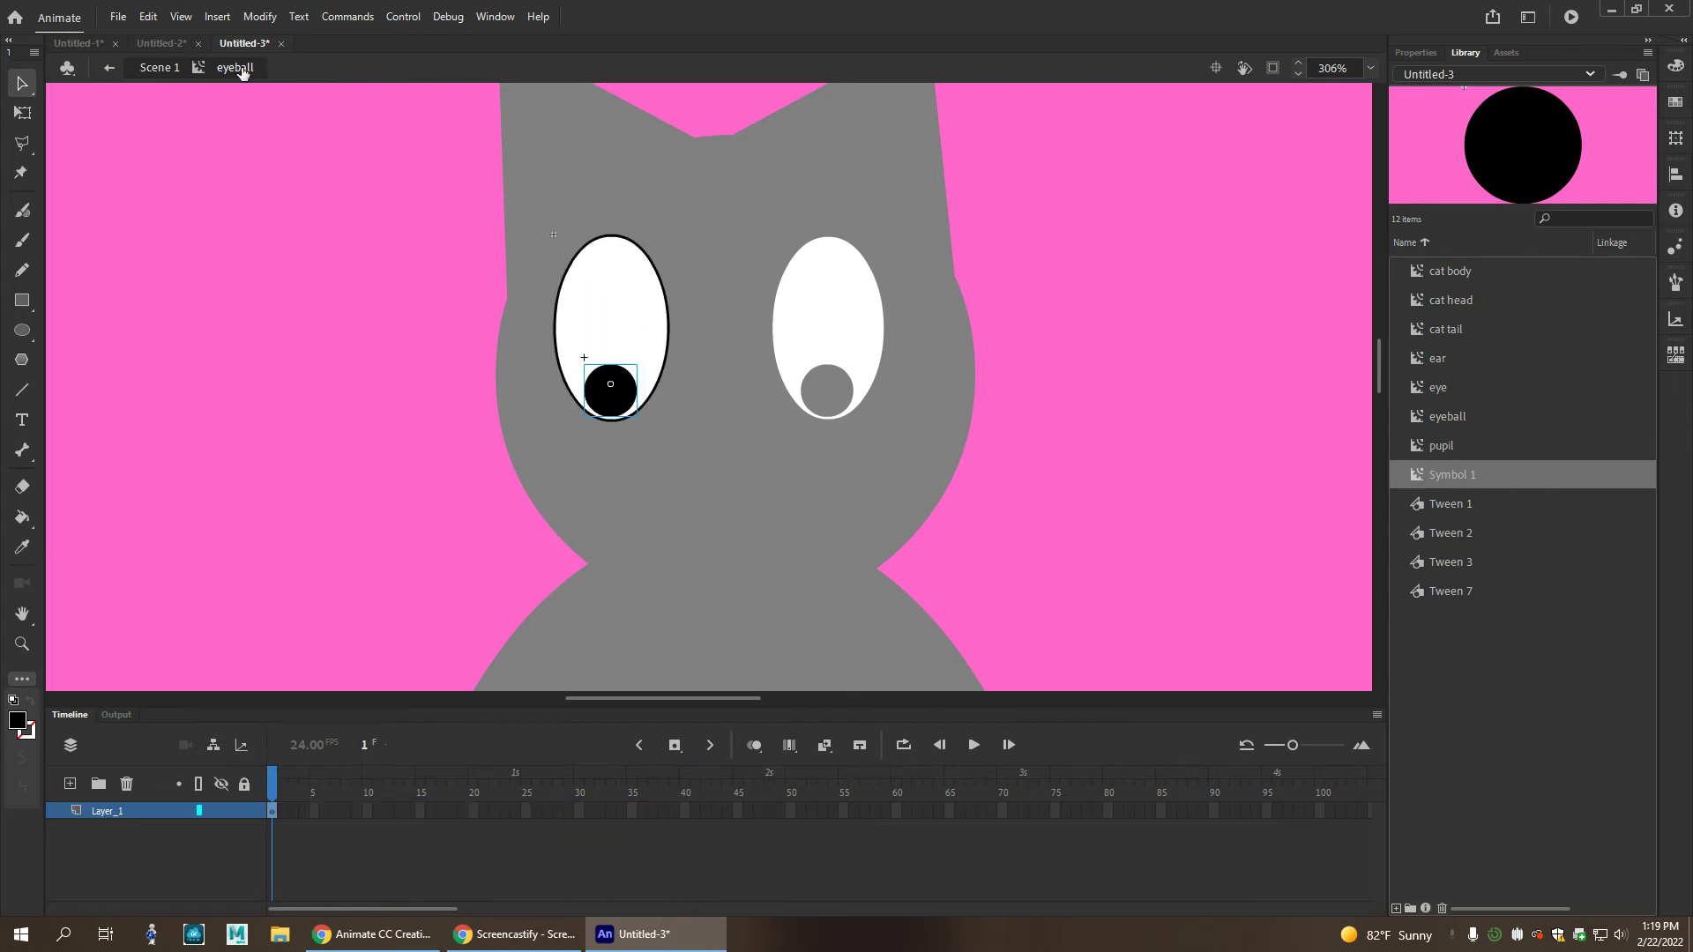
{"action": "left_click", "coordinate": [158, 68]}
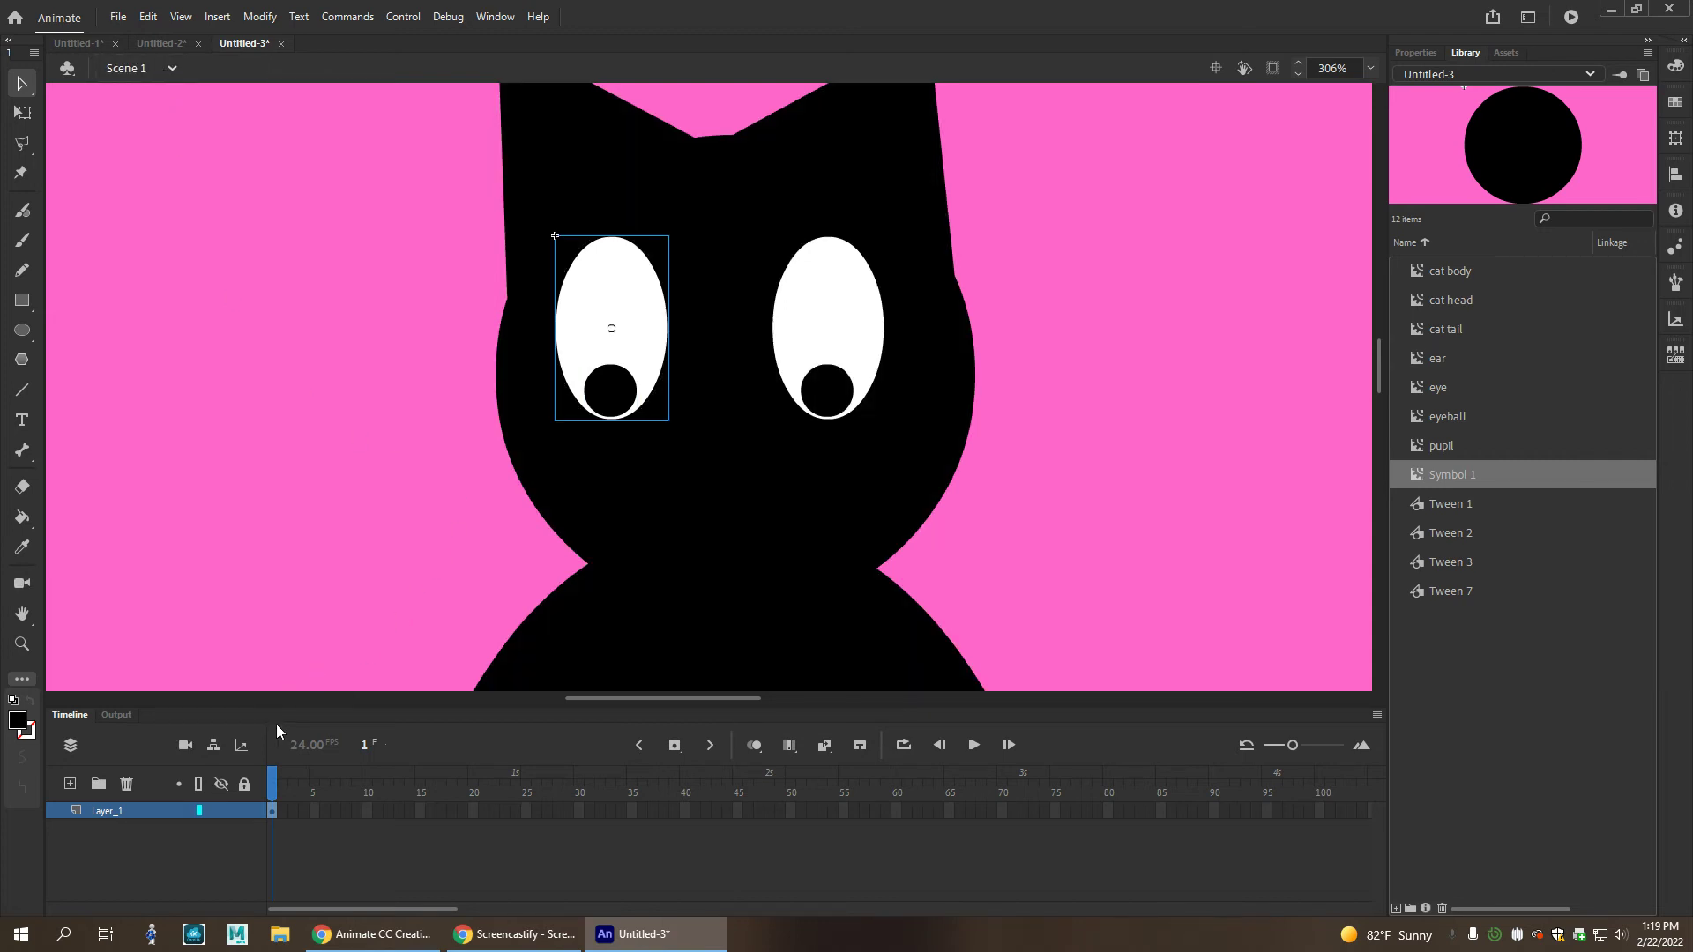
{"action": "left_click", "coordinate": [473, 804]}
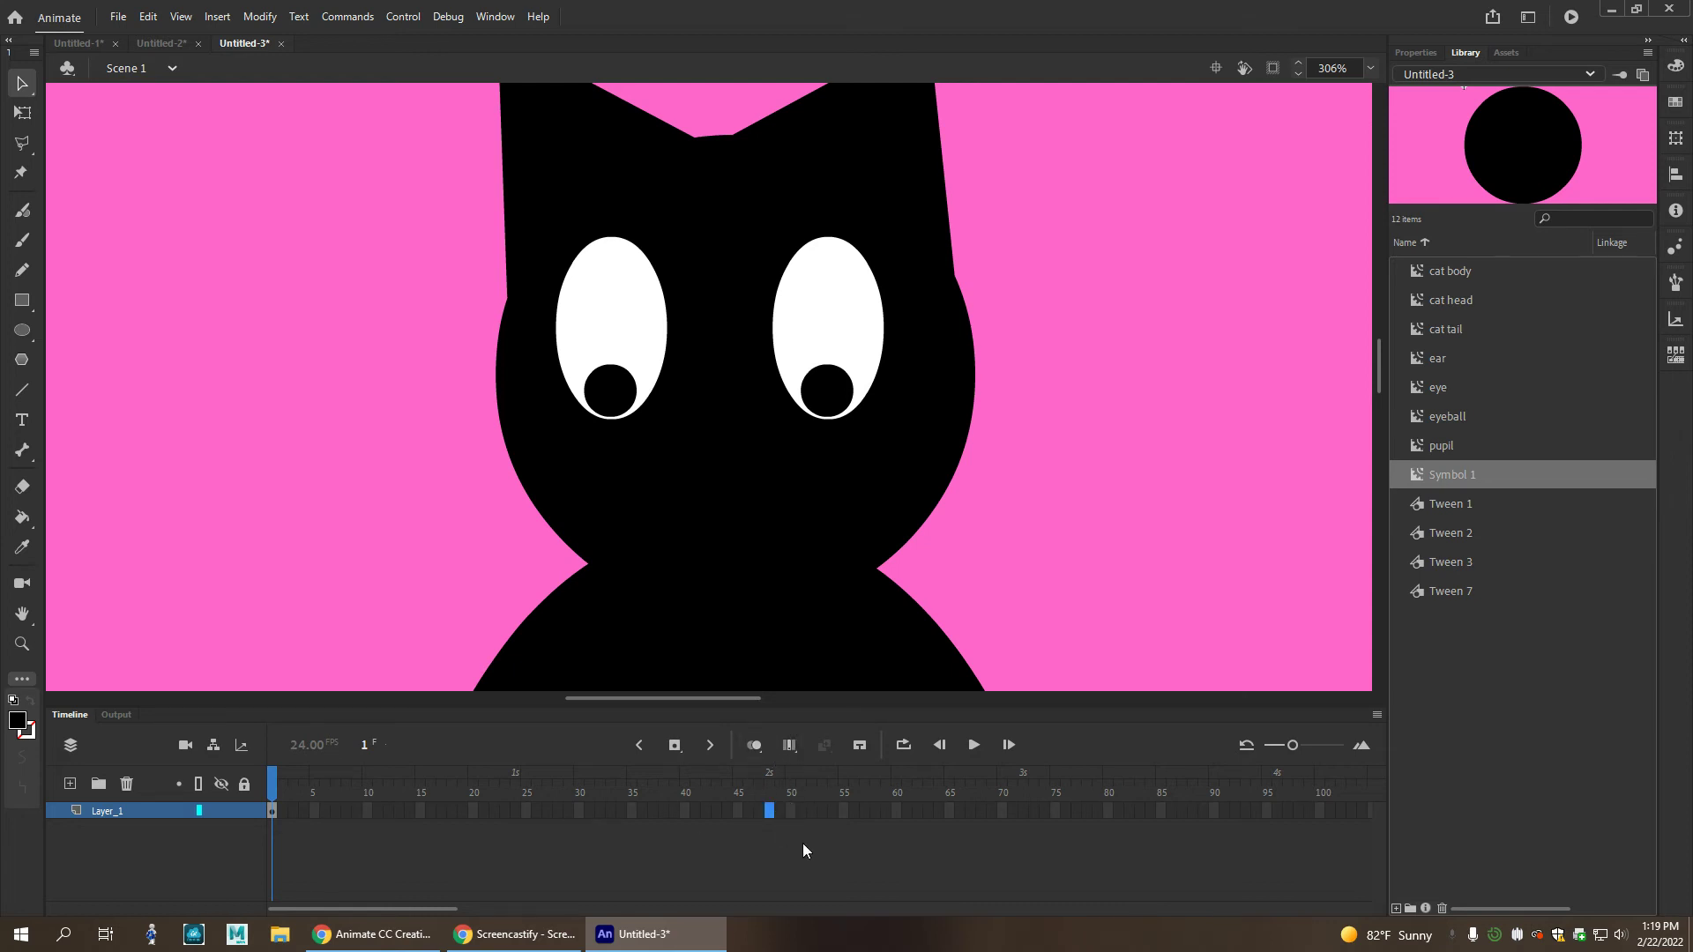
{"action": "key", "text": "F5"}
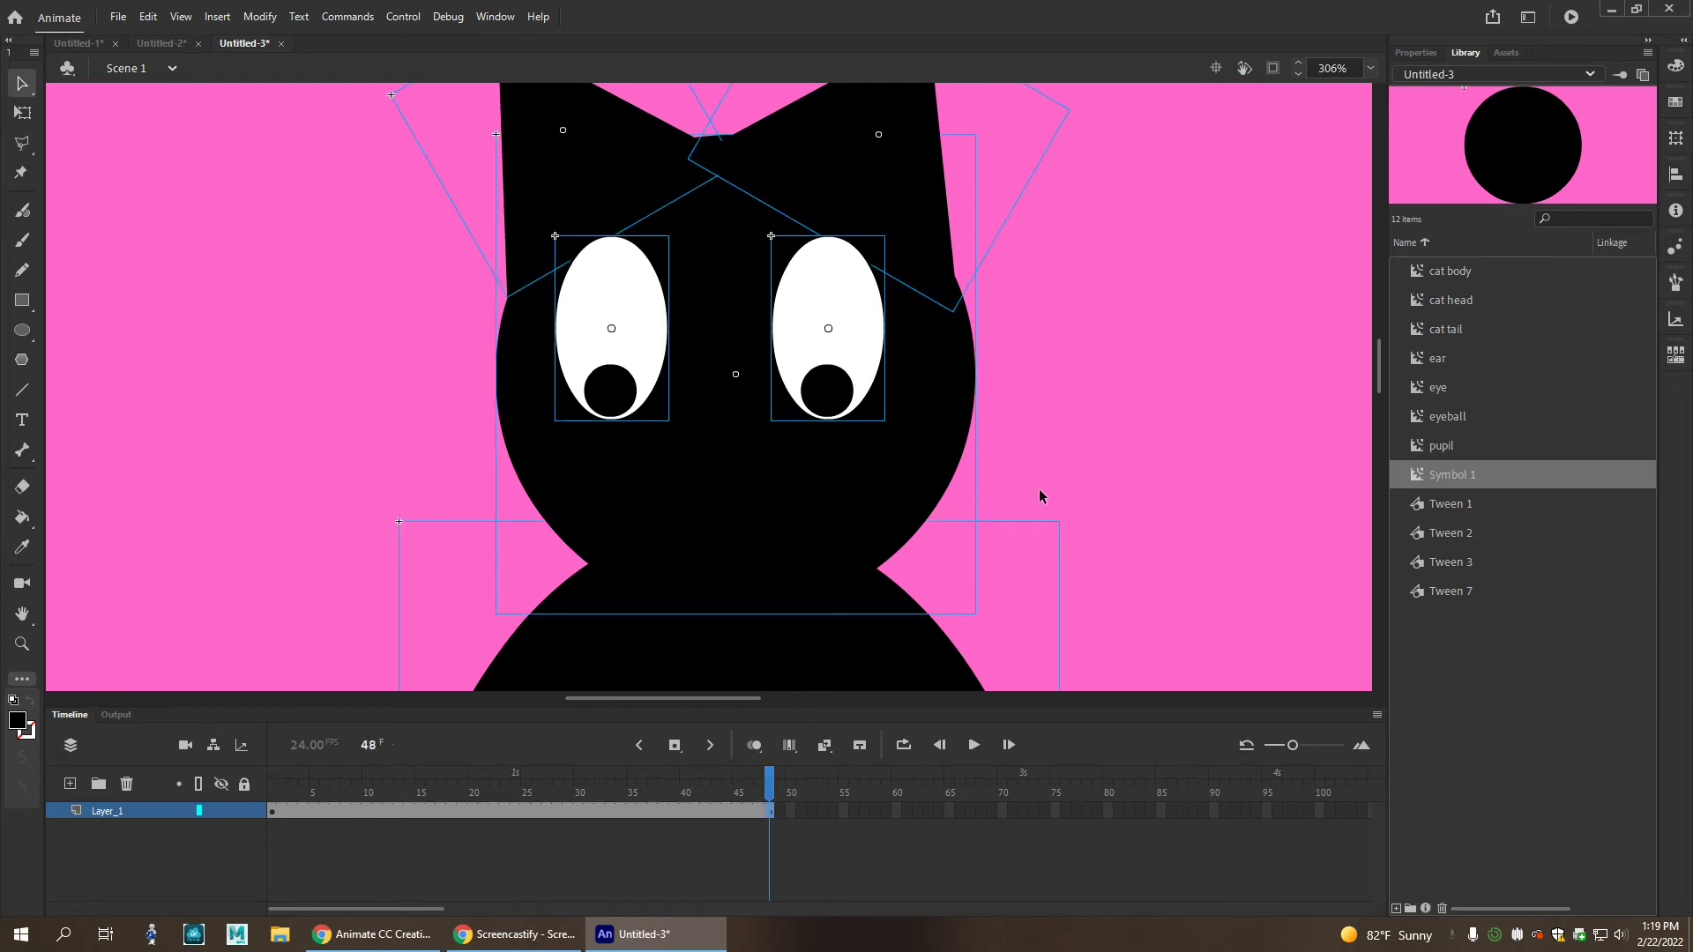
Scrub the main timeline, test the movie to check the rolling pupils, and close the preview.
{"action": "key", "text": "ctrl+minus"}
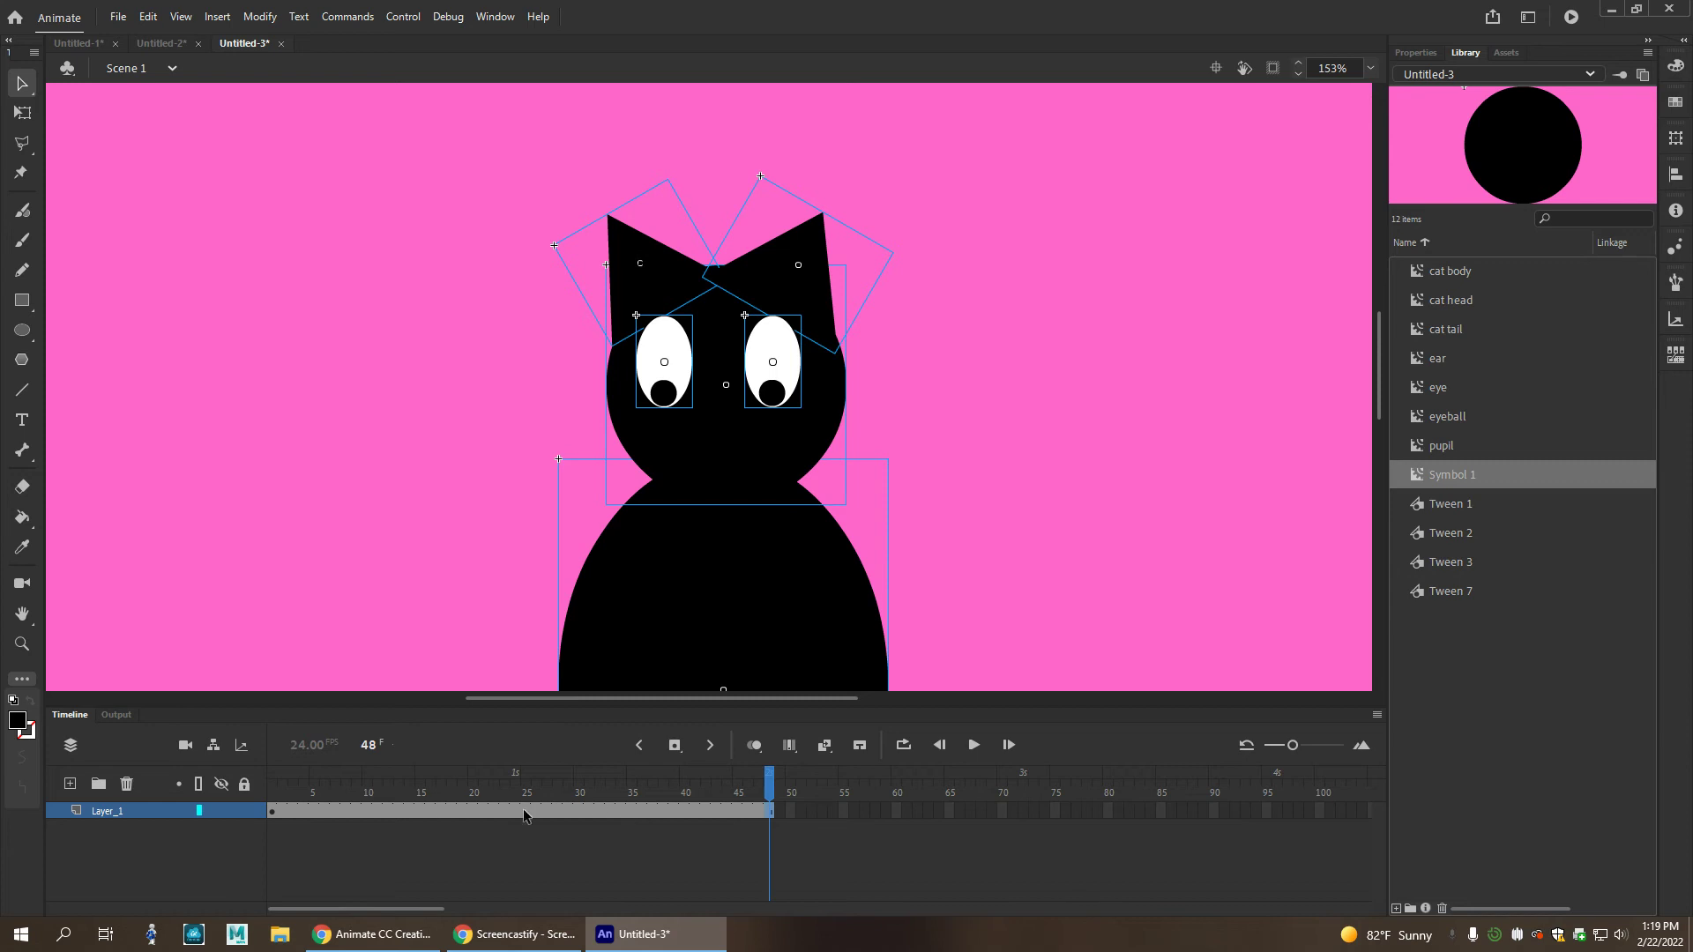
{"action": "left_click_drag", "start_coordinate": [769, 787], "coordinate": [467, 771]}
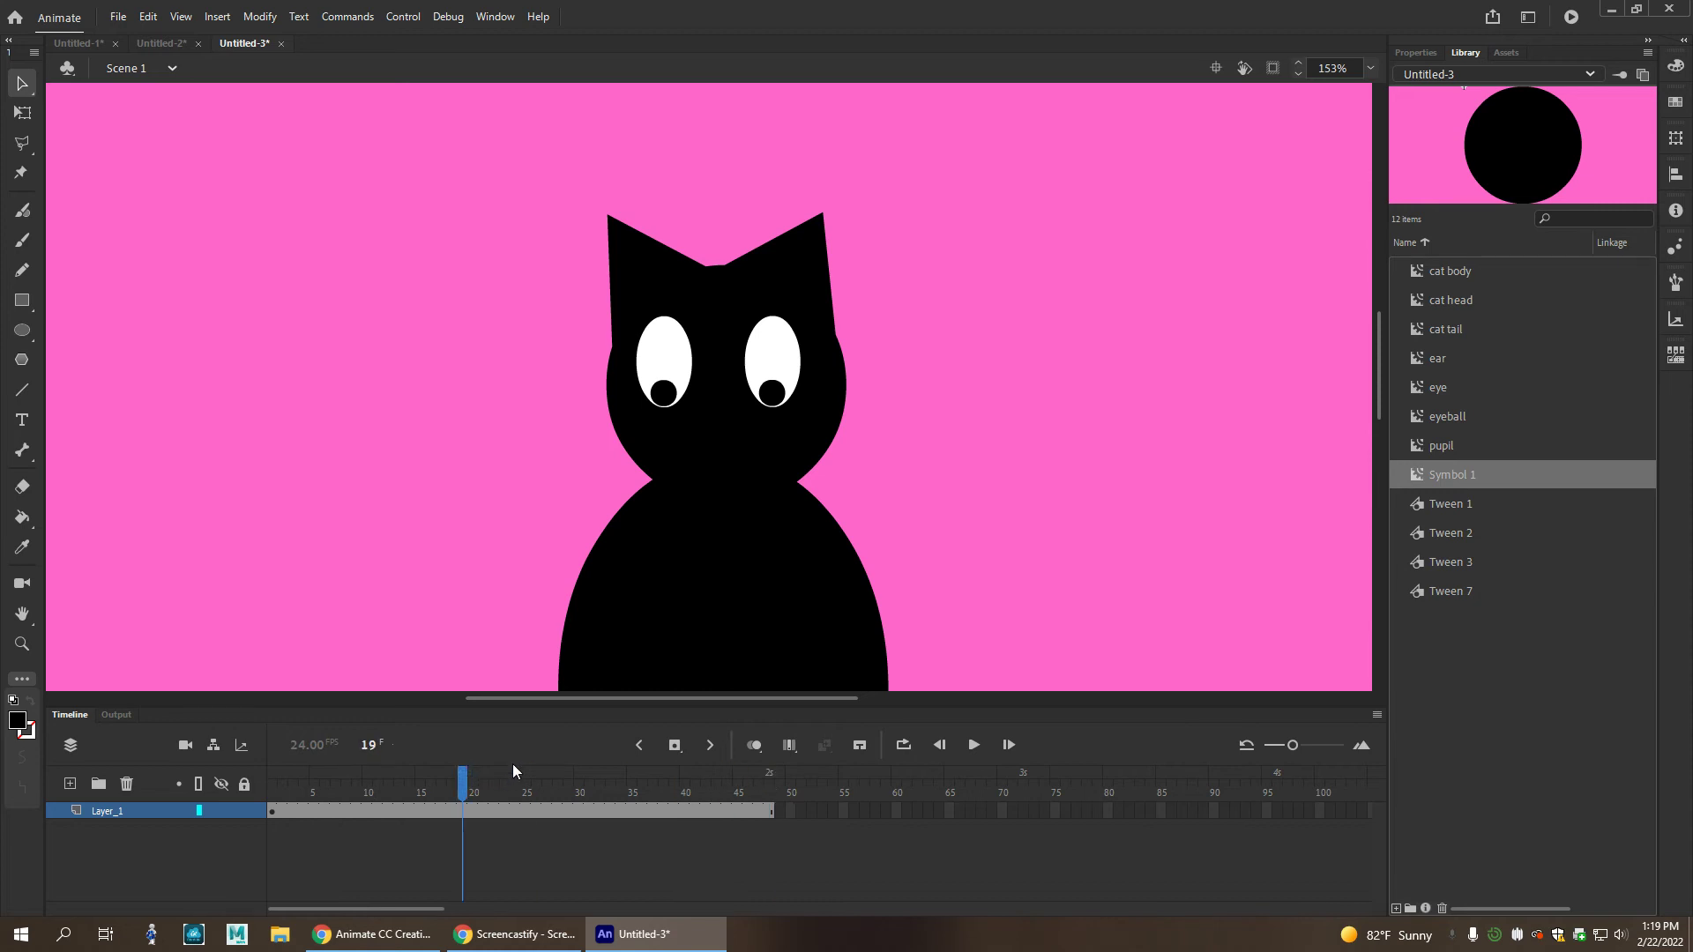
{"action": "key", "text": "ctrl+Return"}
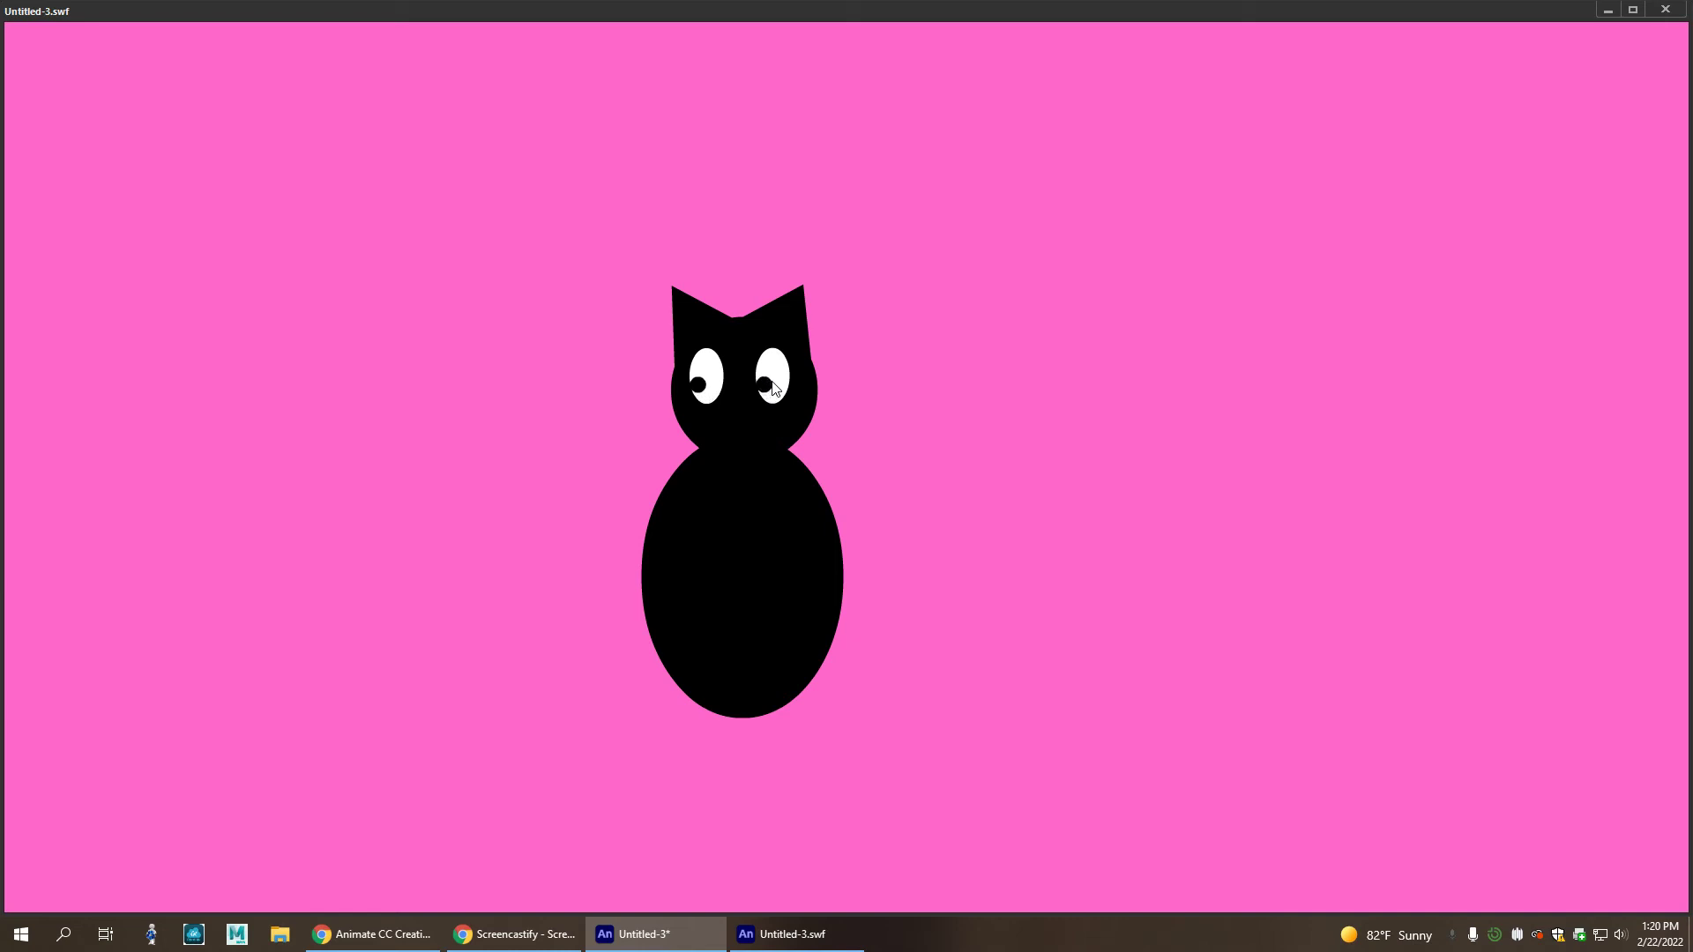
{"action": "left_click", "coordinate": [1665, 11]}
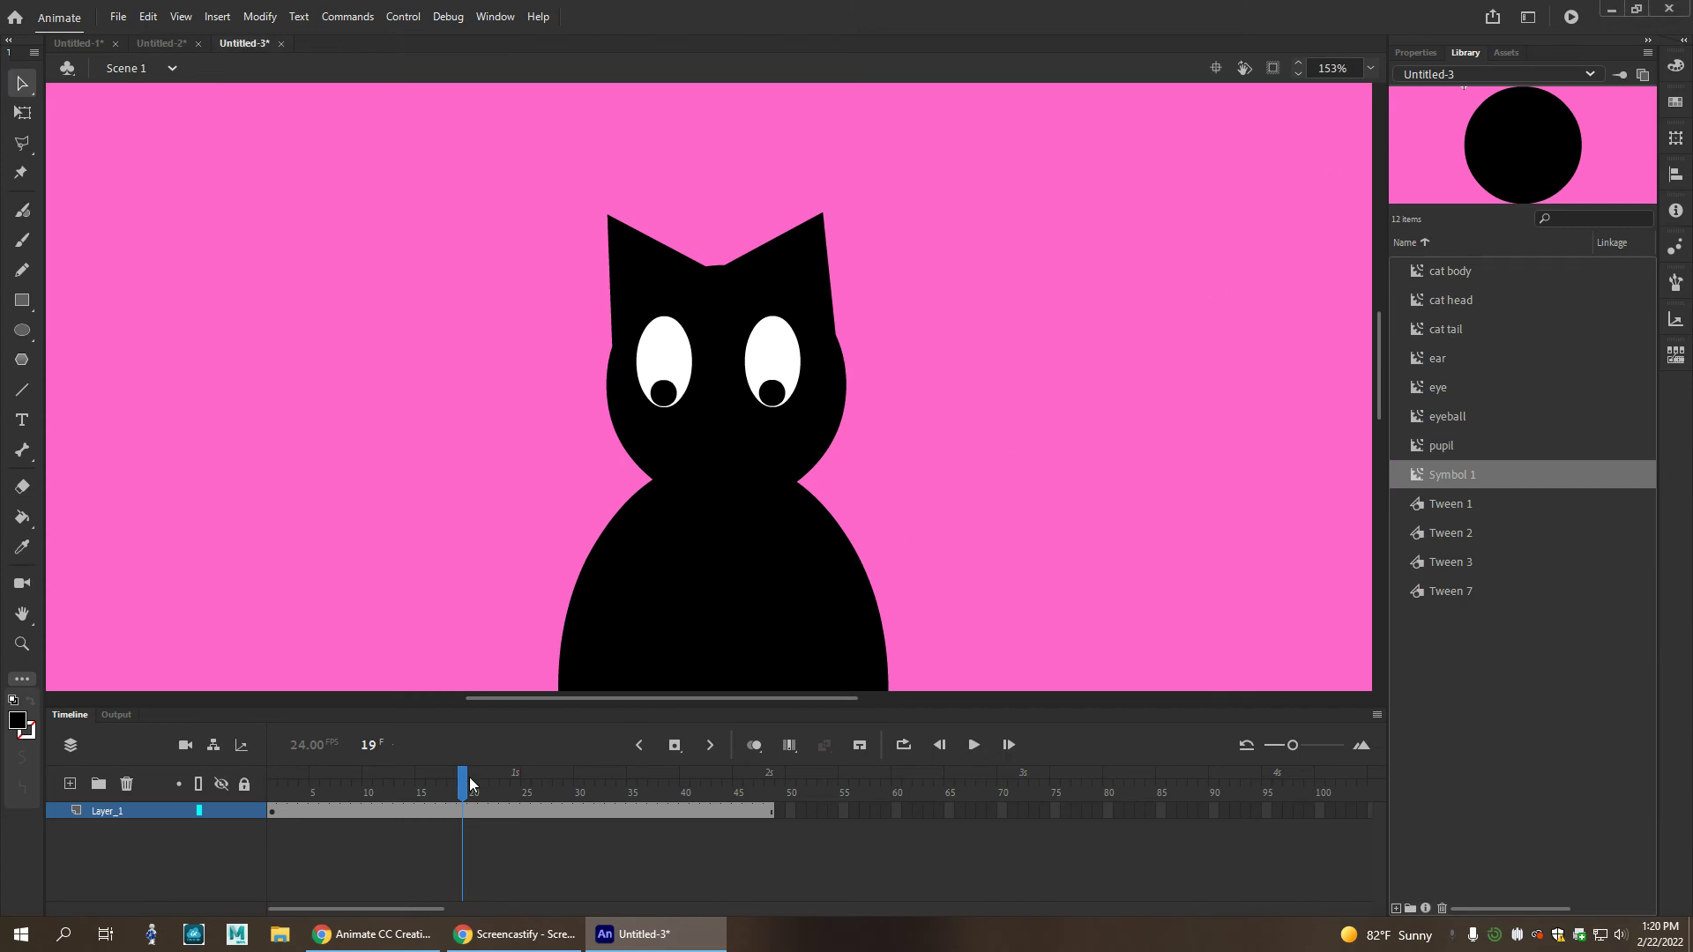
Add a new layer to Scene 1 and name it "cat tail", accepting the adjusted layer name.
{"action": "left_click", "coordinate": [74, 784]}
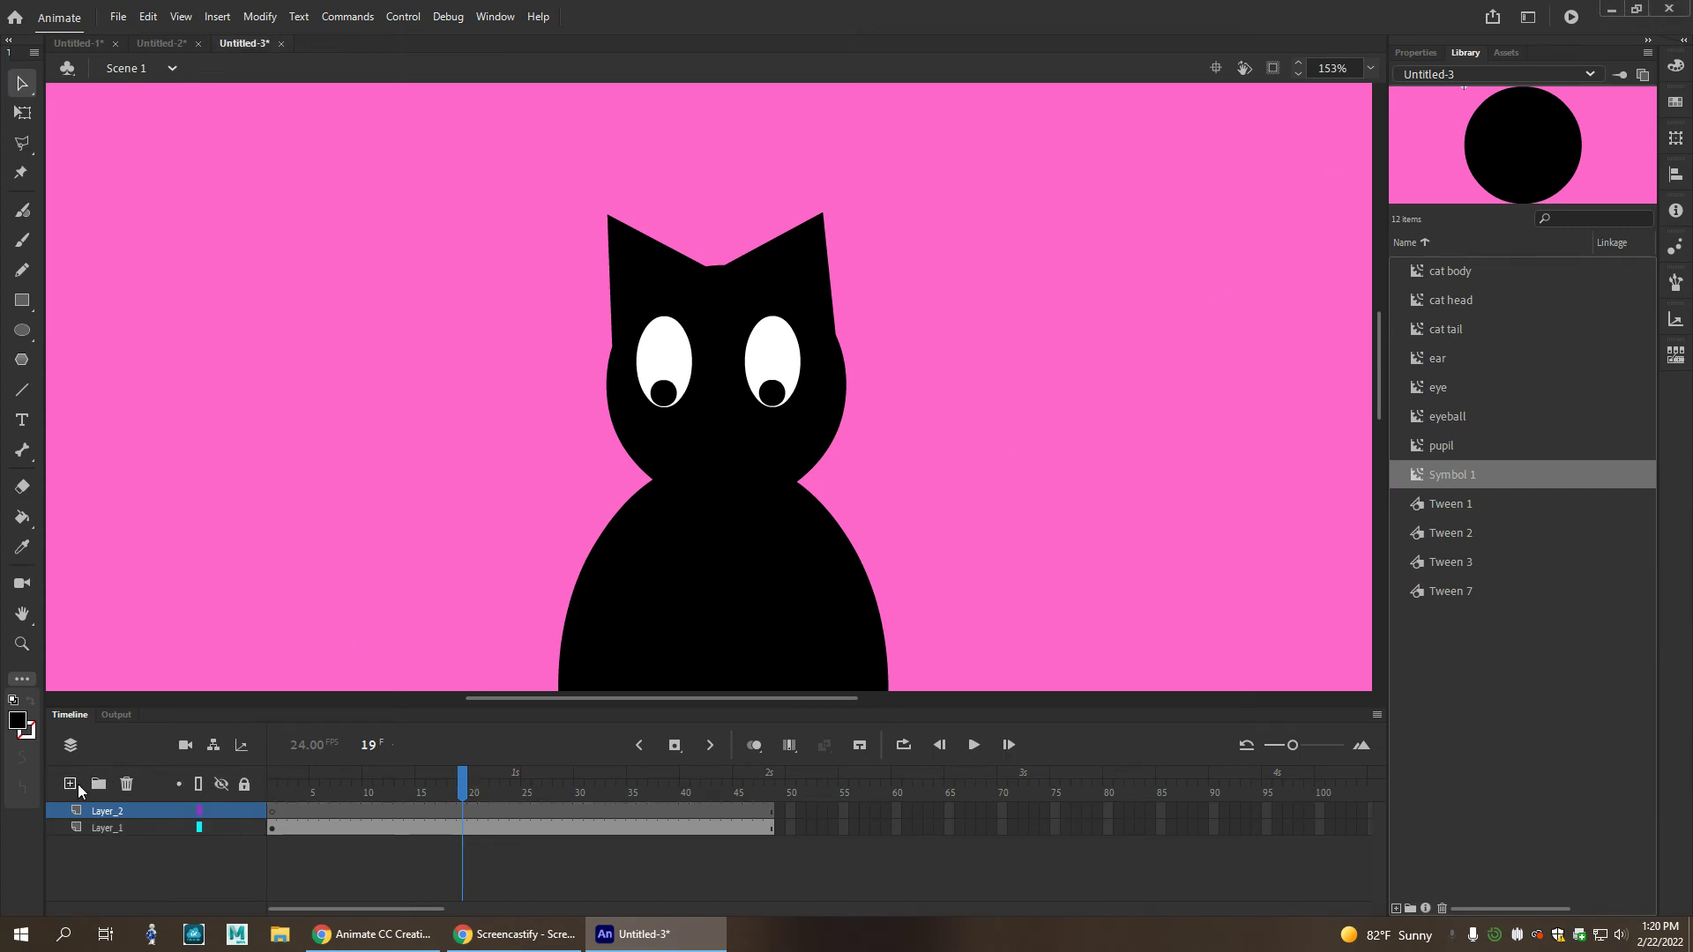
{"action": "left_click", "coordinate": [110, 811]}
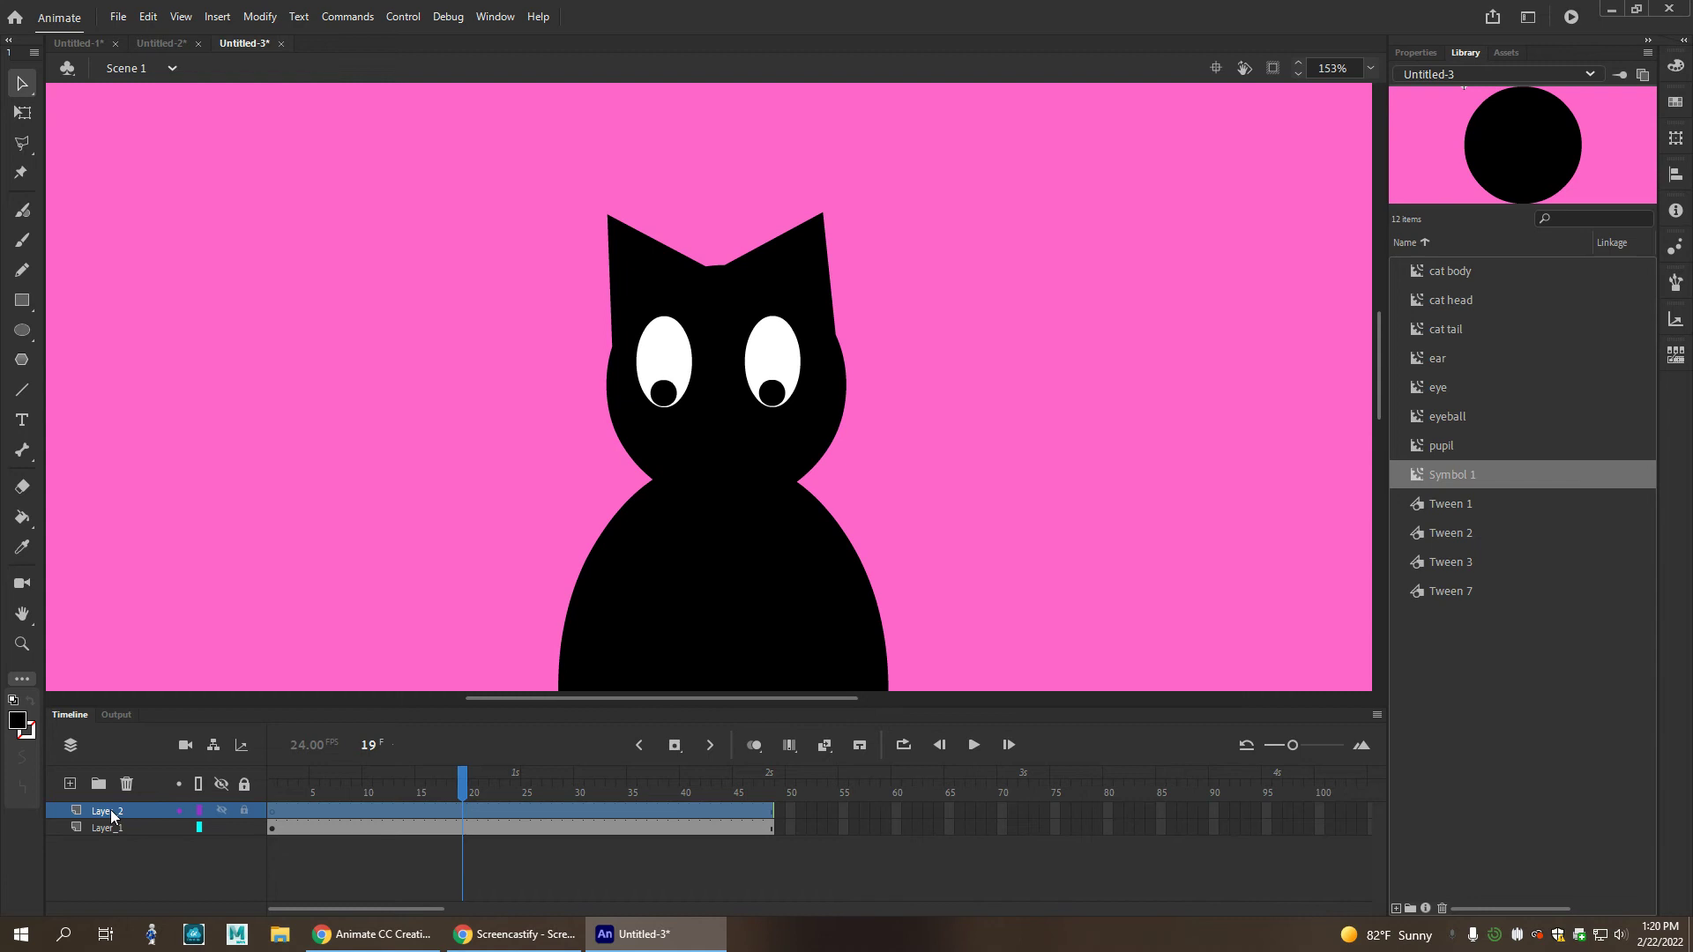
{"action": "double_click", "coordinate": [110, 812]}
{"action": "type", "text": "cat"}
{"action": "key", "text": "Return"}
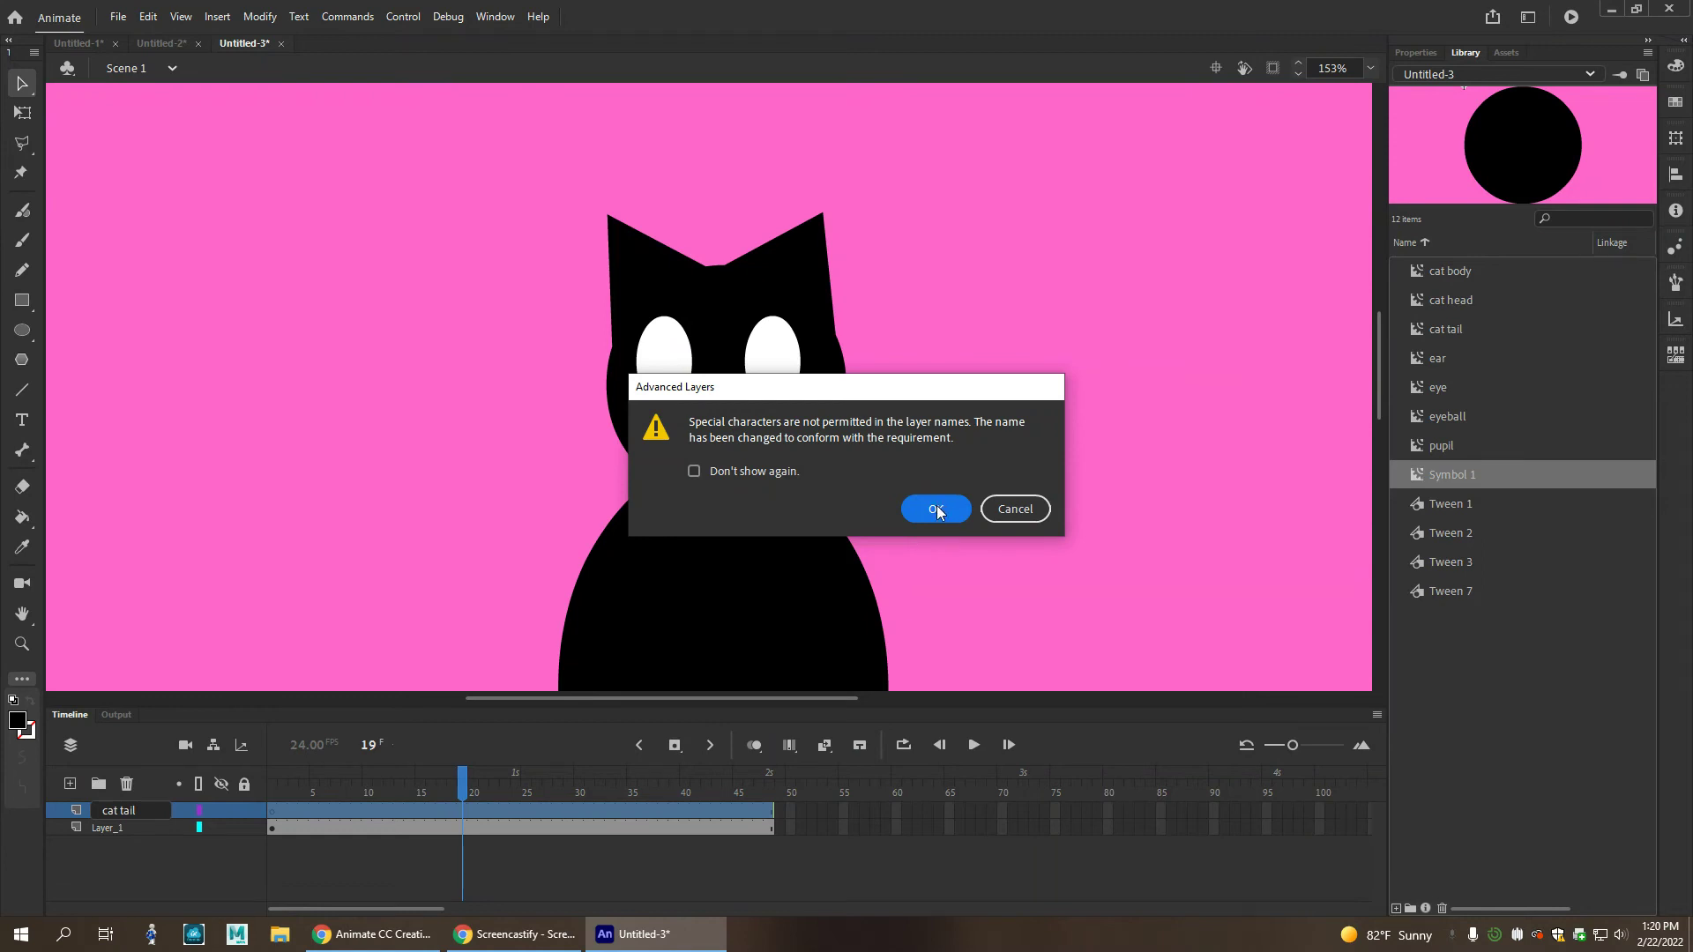
{"action": "left_click", "coordinate": [936, 510]}
Place Layer_1 above the tail layer and rename it "cat body", accepting the adjusted name.
{"action": "left_click_drag", "start_coordinate": [125, 836], "coordinate": [117, 817]}
{"action": "double_click", "coordinate": [117, 810]}
{"action": "type", "text": "cat body"}
{"action": "key", "text": "Return"}
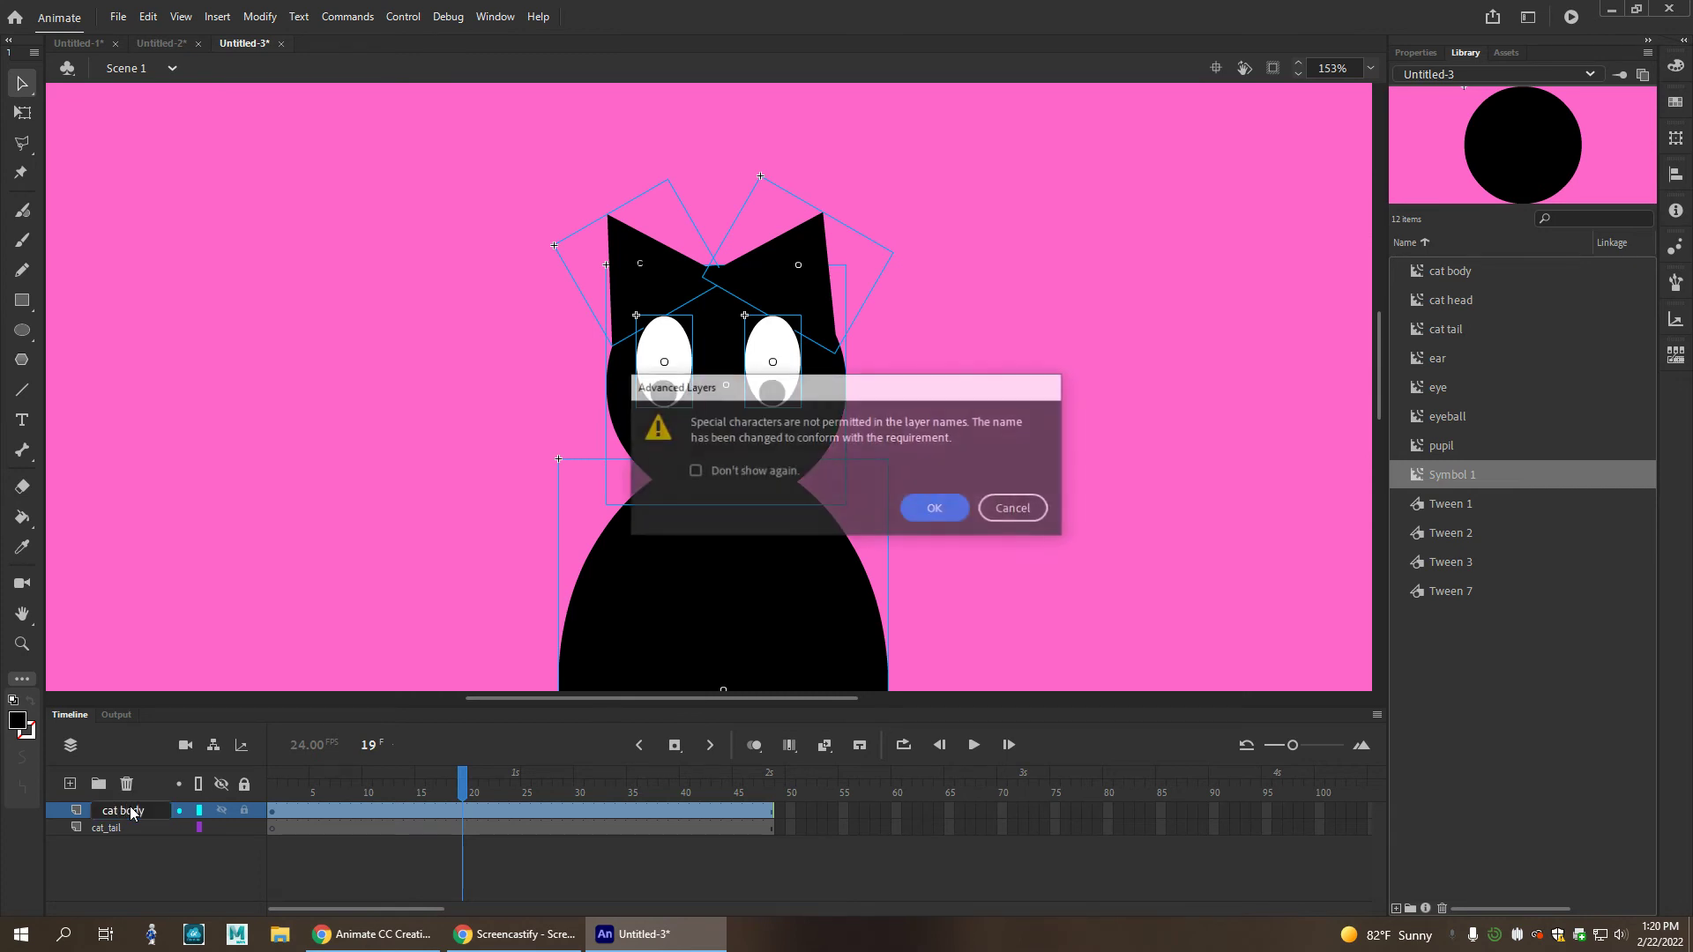
{"action": "left_click", "coordinate": [934, 511]}
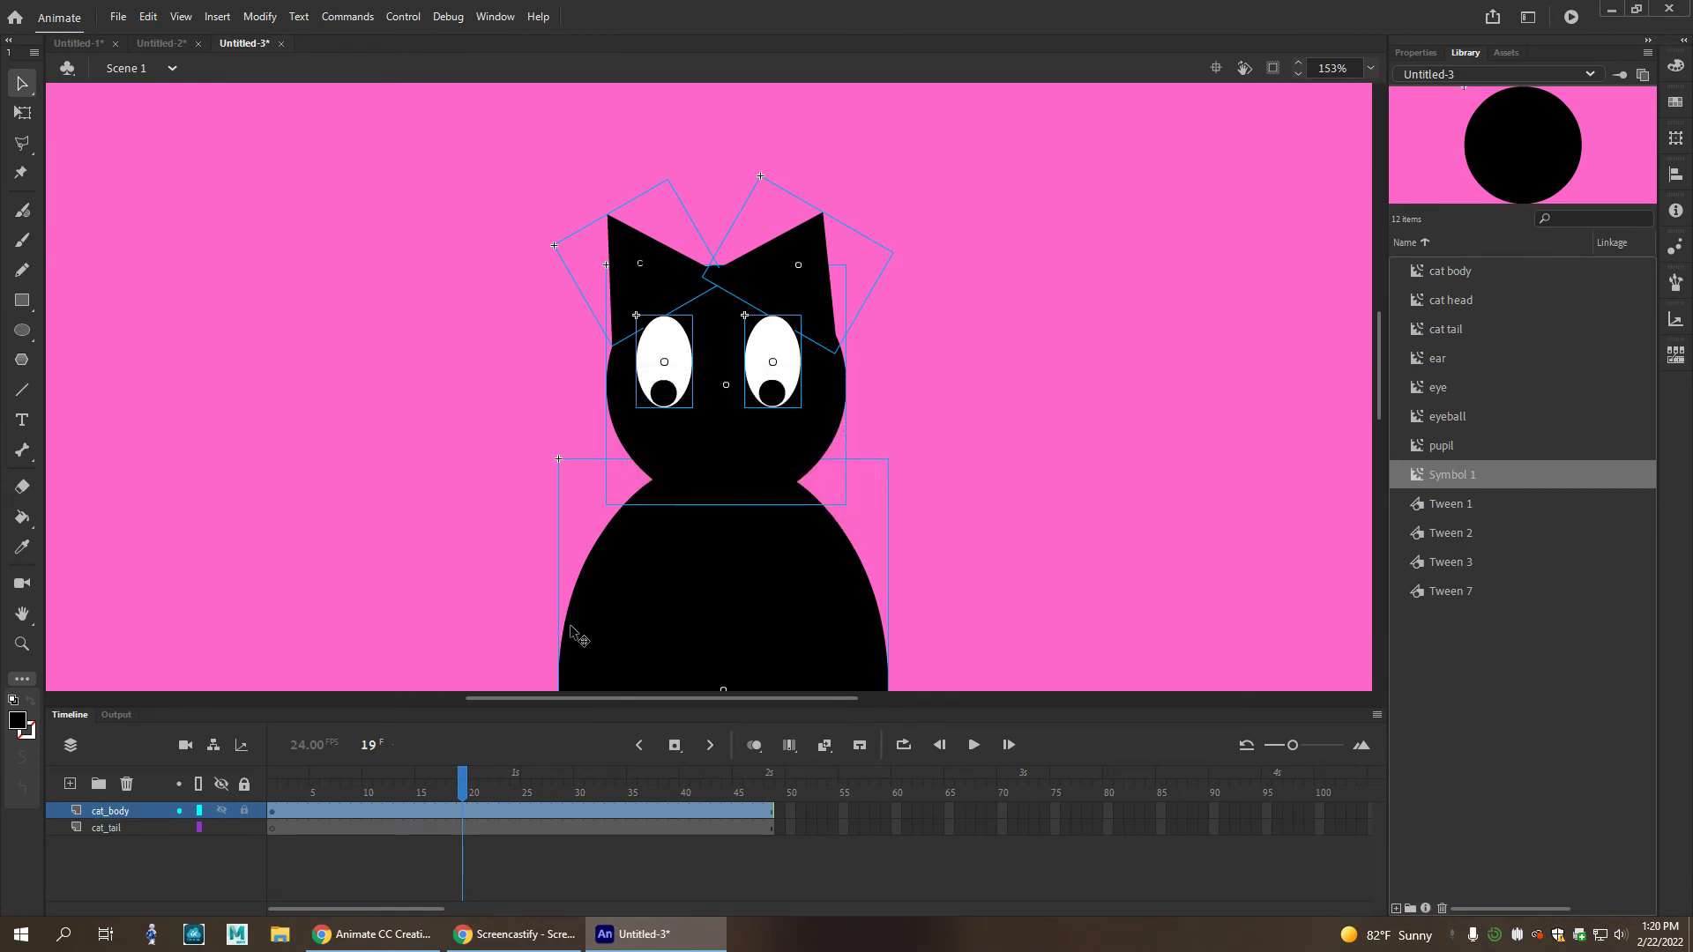
Place the cat tail symbol from the library on the cat_tail layer at frame 1, beside the lower right of the body.
{"action": "left_click", "coordinate": [142, 826]}
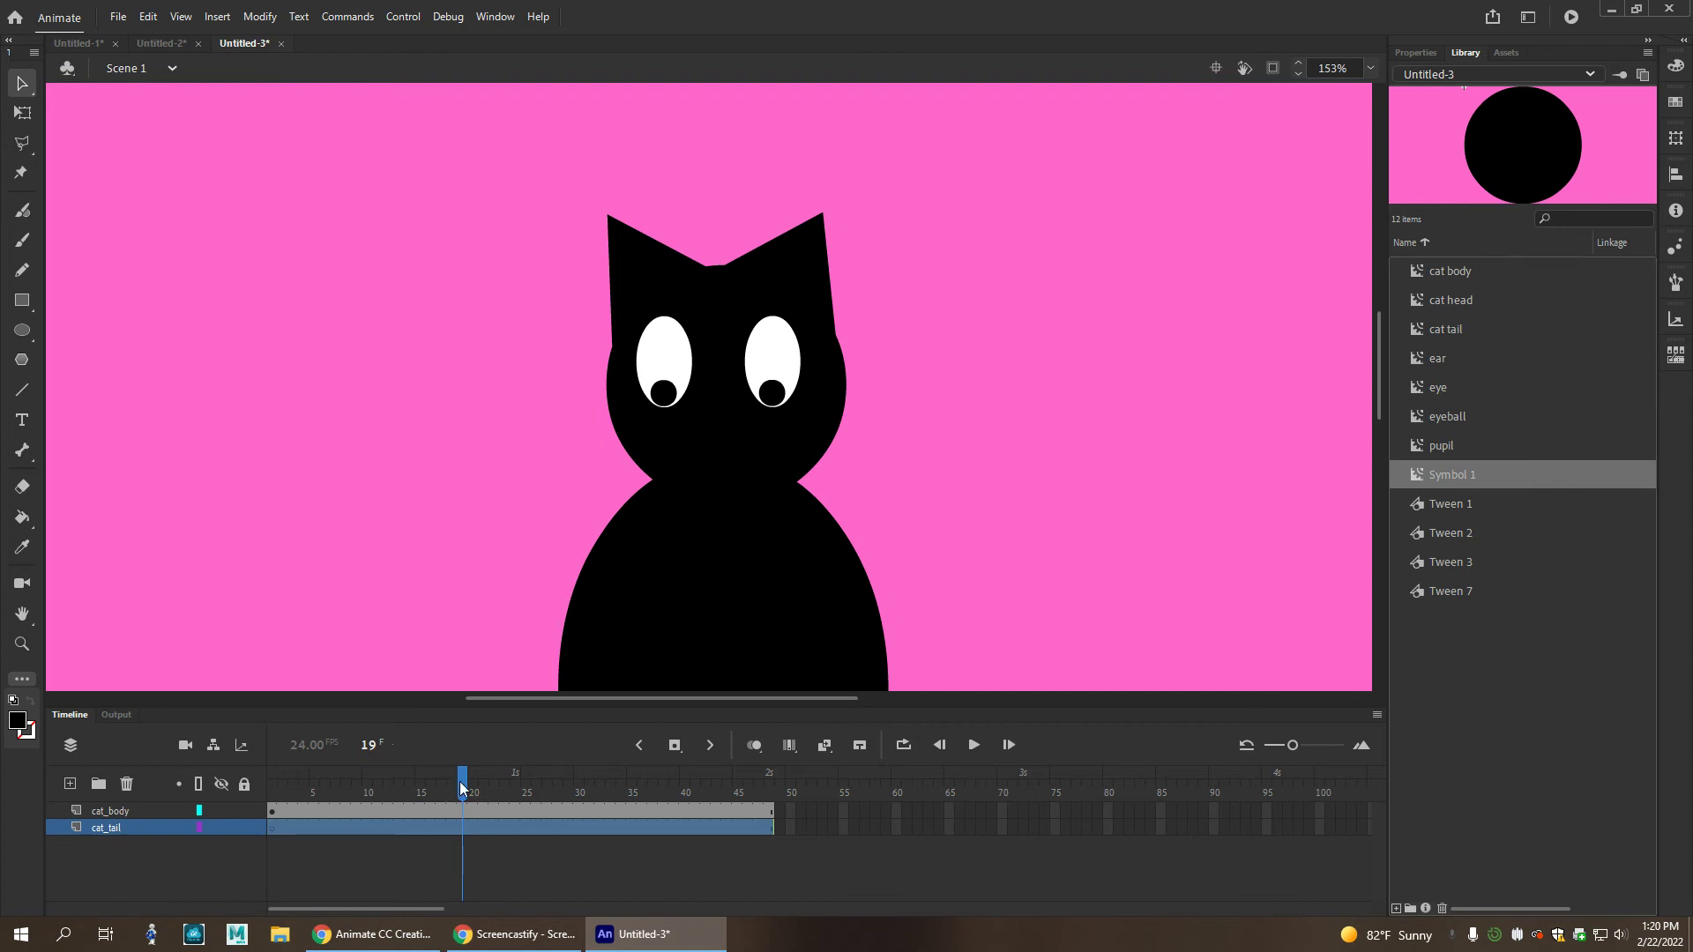
{"action": "left_click_drag", "start_coordinate": [462, 788], "coordinate": [271, 788]}
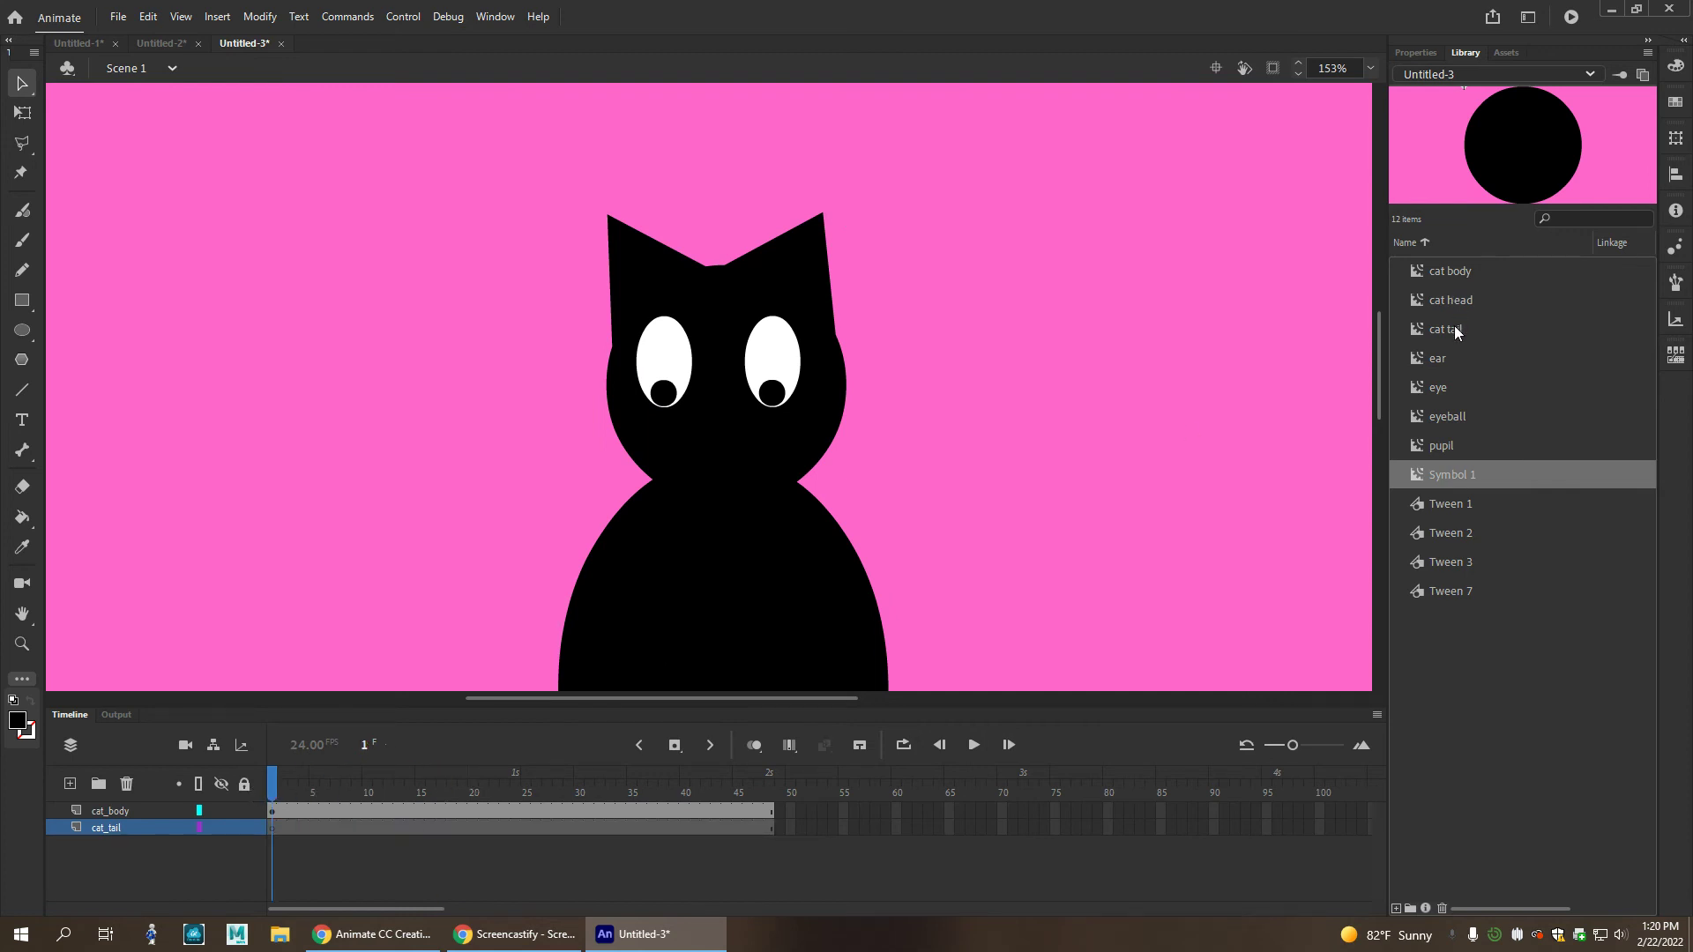
{"action": "key", "text": "ctrl+minus"}
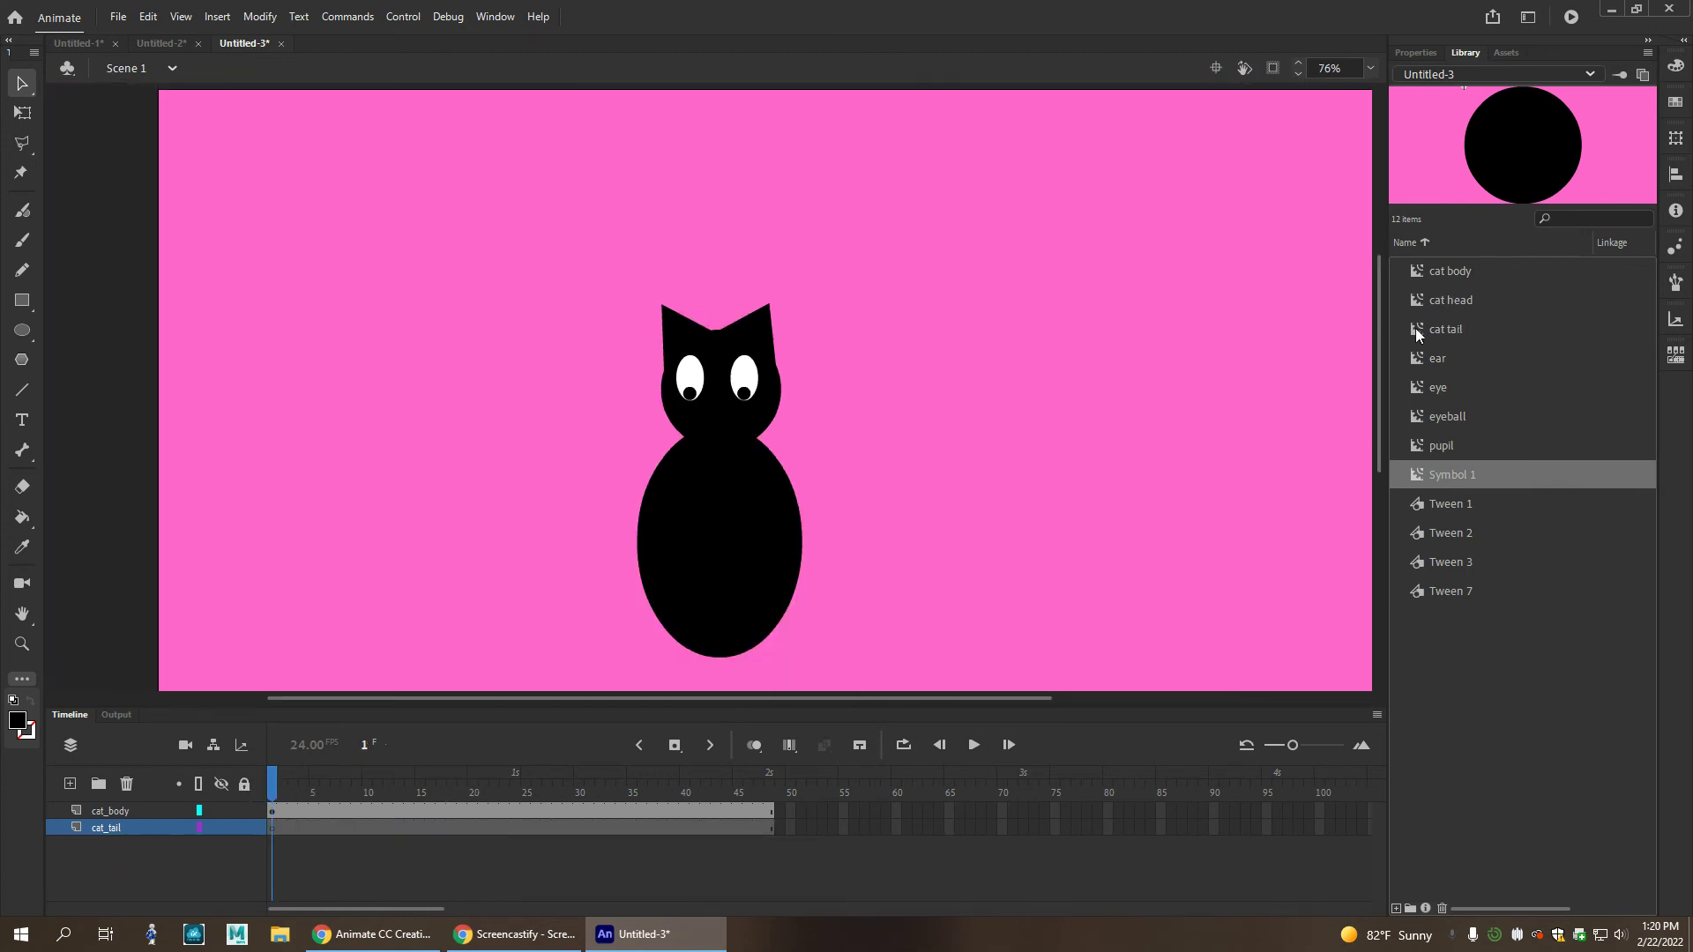
{"action": "left_click", "coordinate": [1448, 332]}
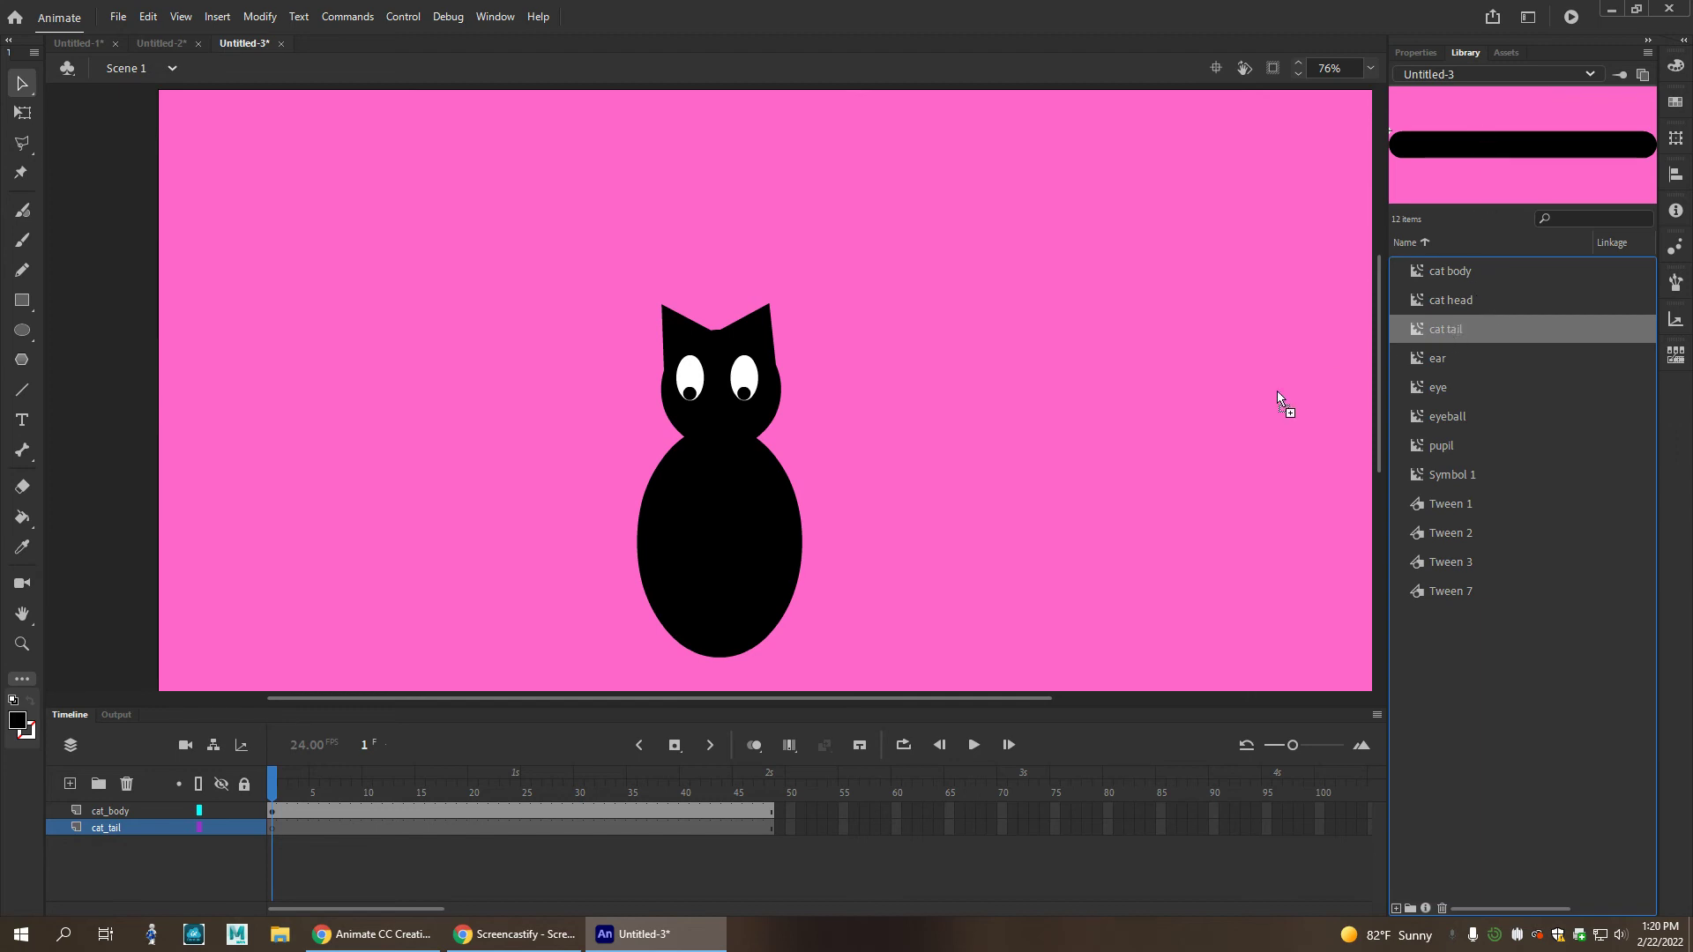
{"action": "left_click_drag", "start_coordinate": [928, 607], "coordinate": [926, 616]}
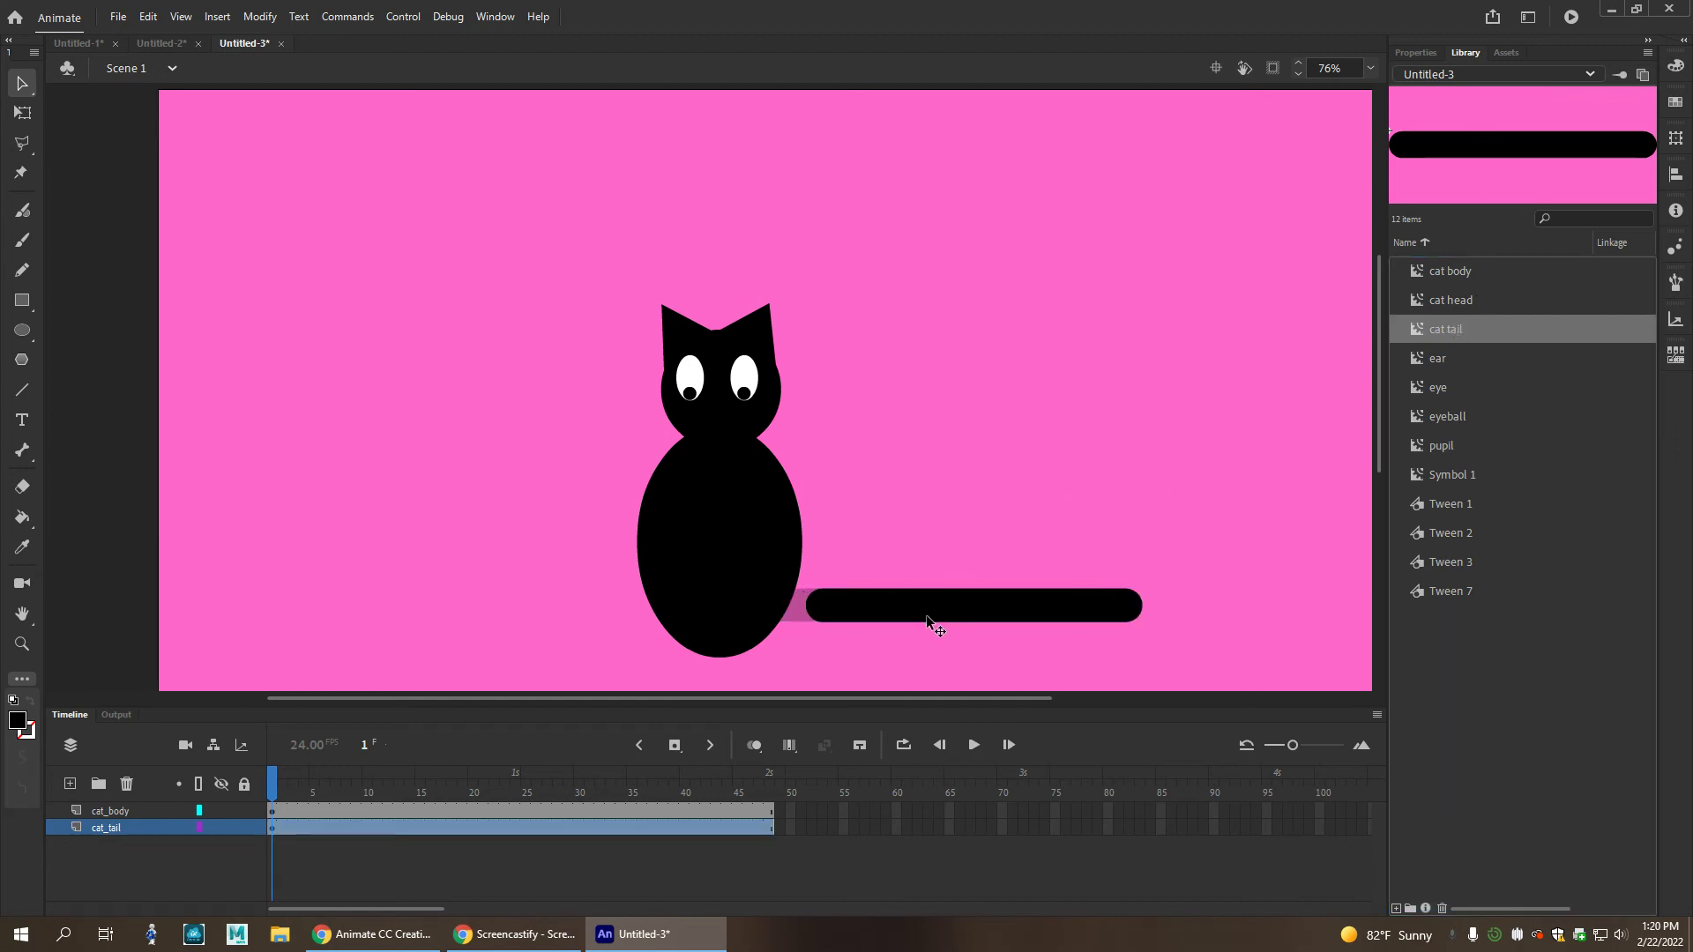
Open the cat tail symbol for editing in place and extend its layer to frame 48.
{"action": "double_click", "coordinate": [878, 612]}
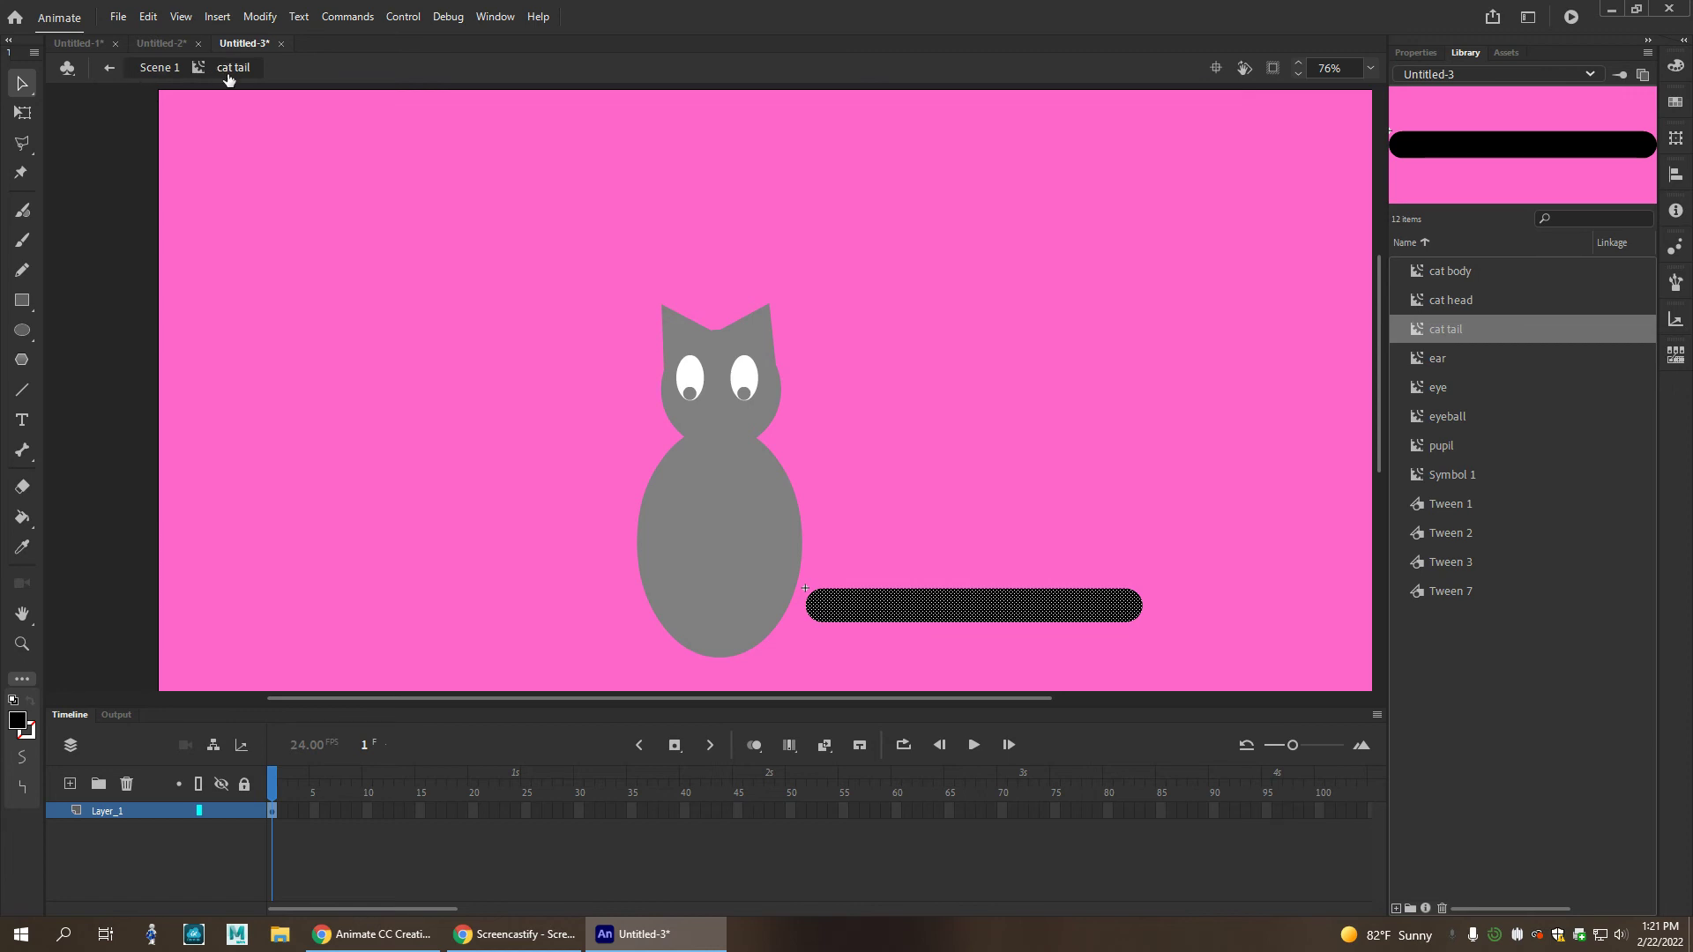
{"action": "left_click", "coordinate": [770, 811]}
{"action": "key", "text": "F5"}
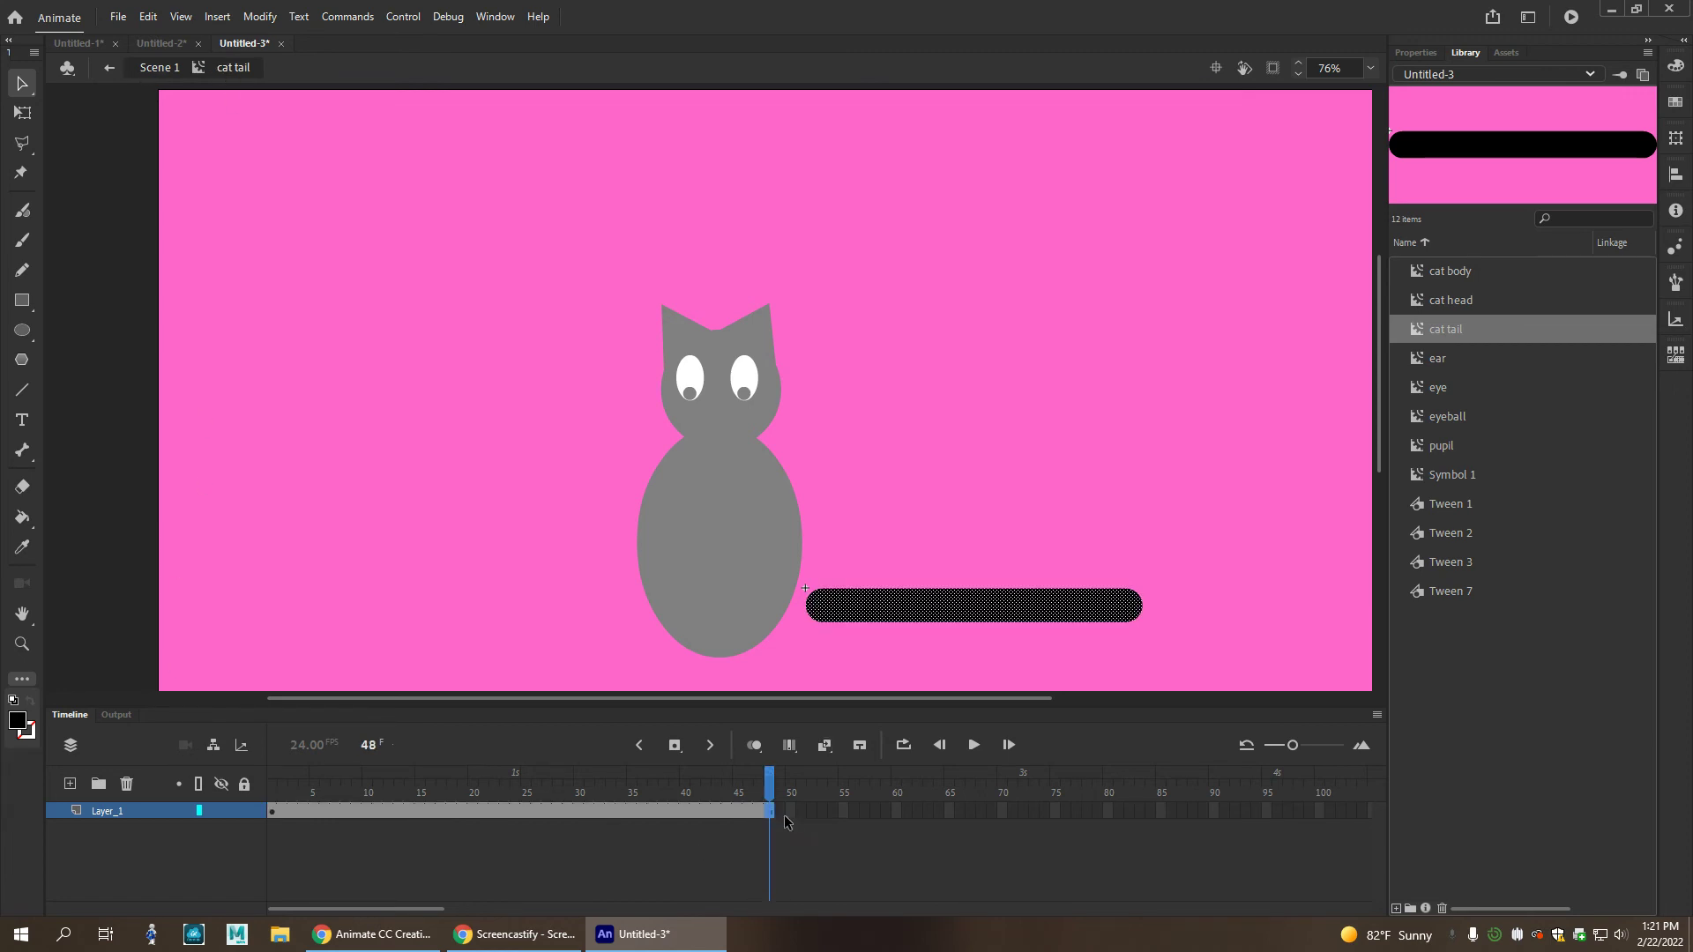
At frame 1, build a chain of five connected bones along the tail with the Bone tool, from the body end to the tip.
{"action": "left_click_drag", "start_coordinate": [767, 791], "coordinate": [273, 787]}
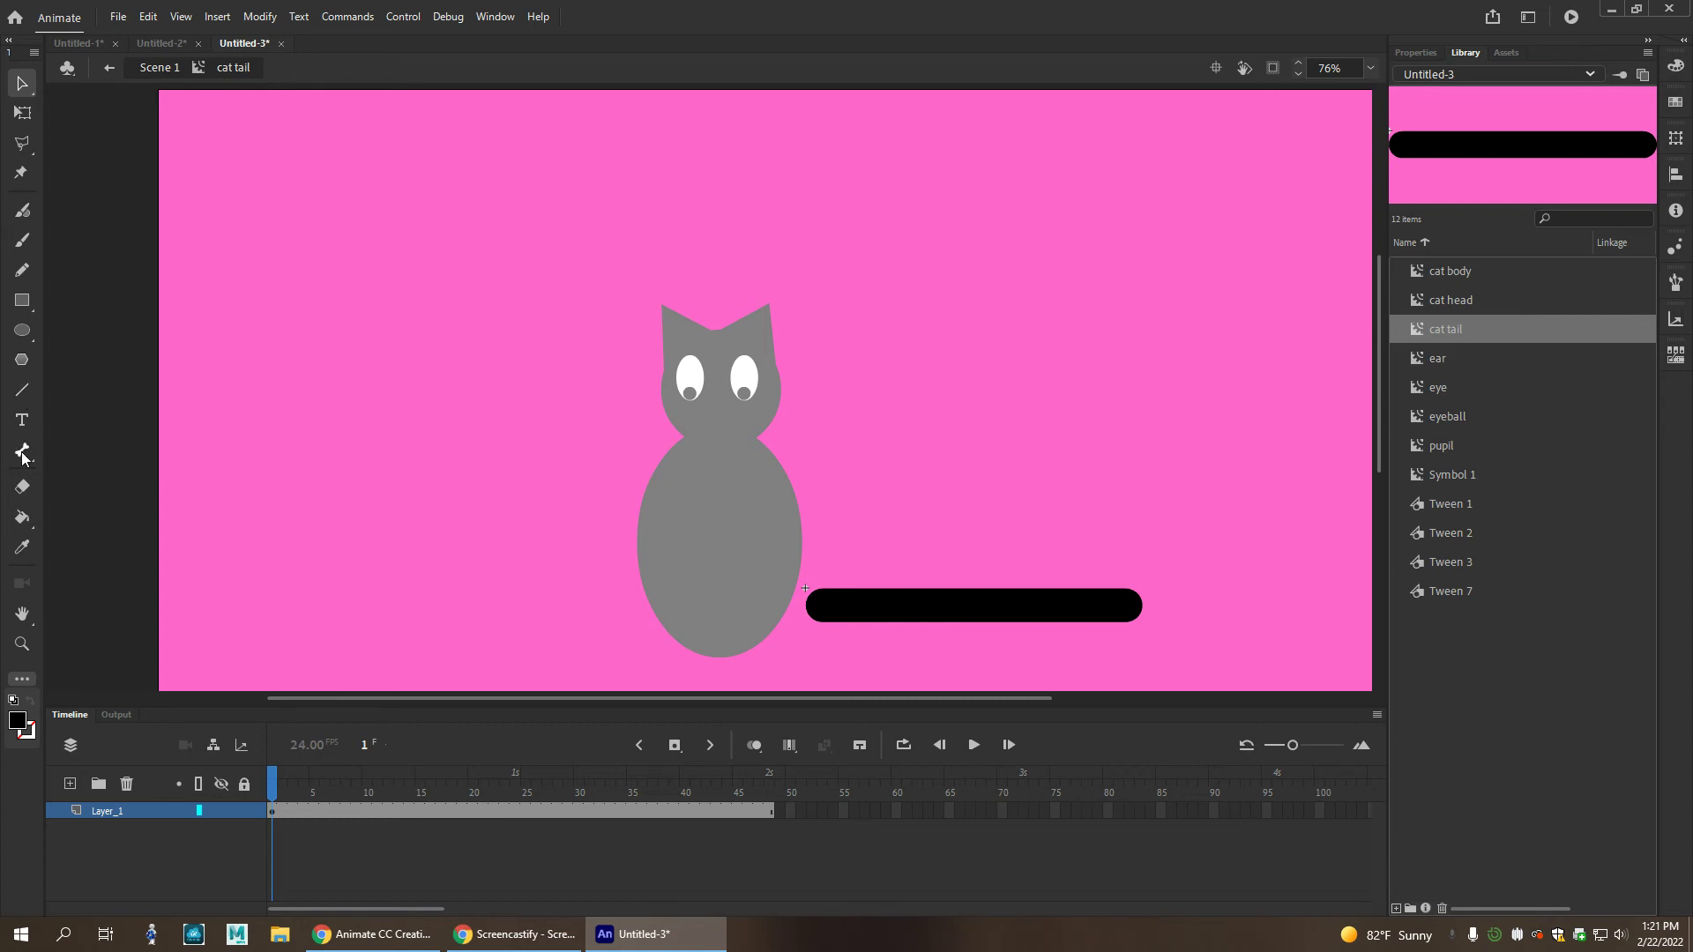
{"action": "left_click", "coordinate": [22, 679]}
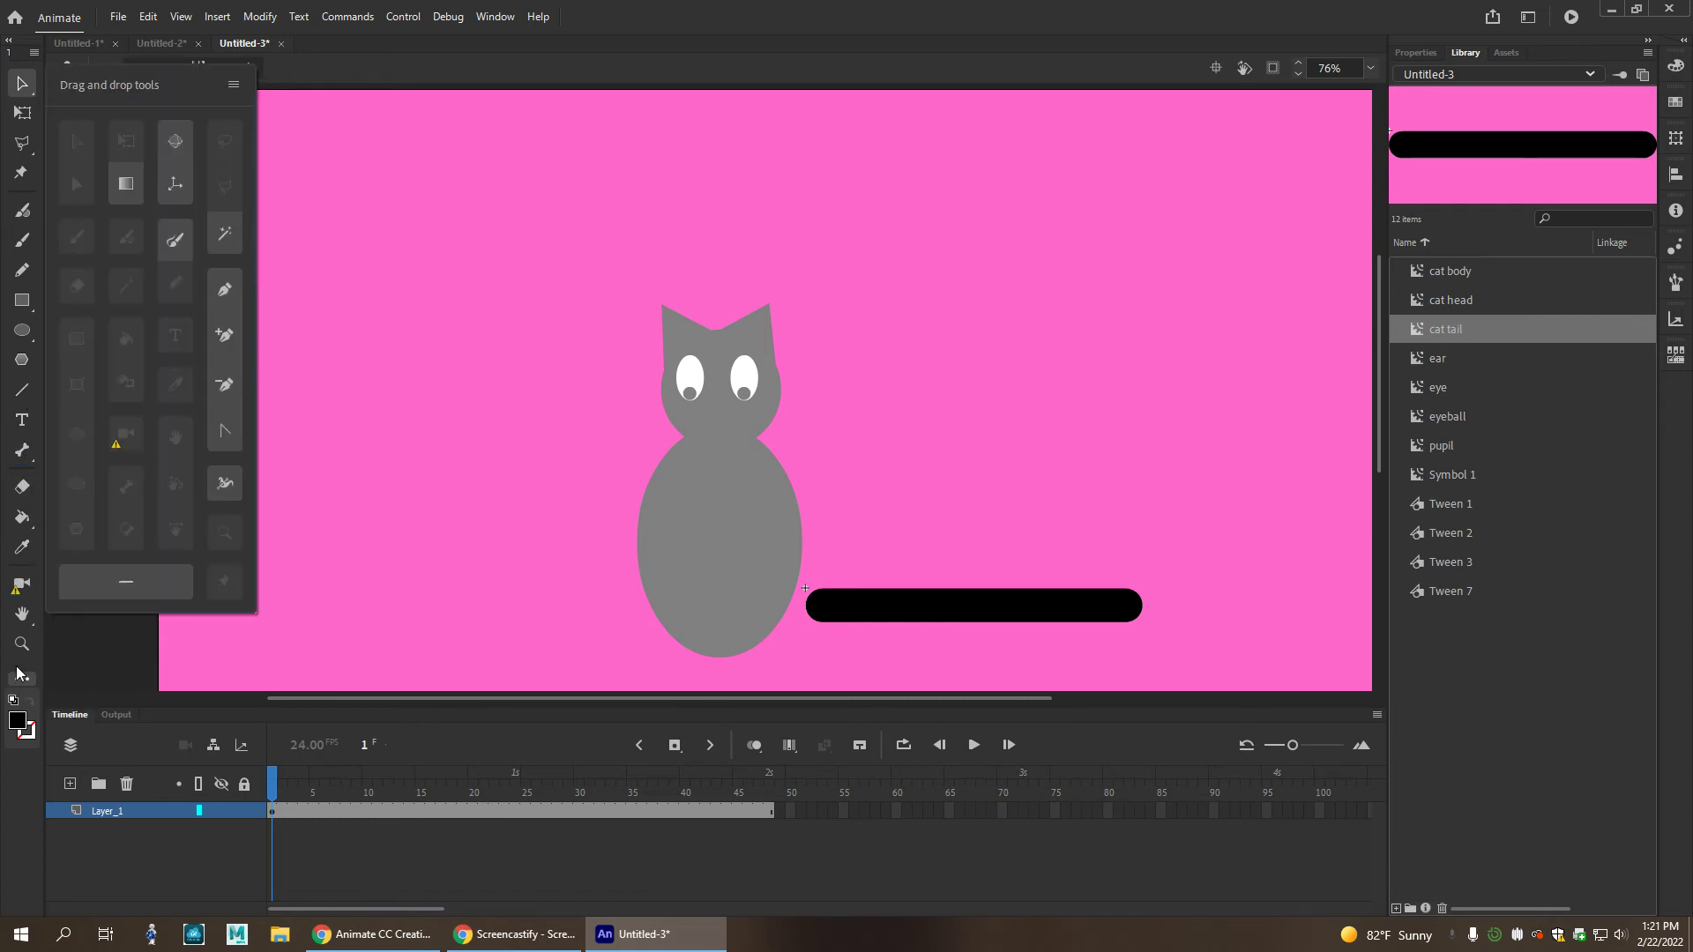
{"action": "left_click", "coordinate": [25, 451]}
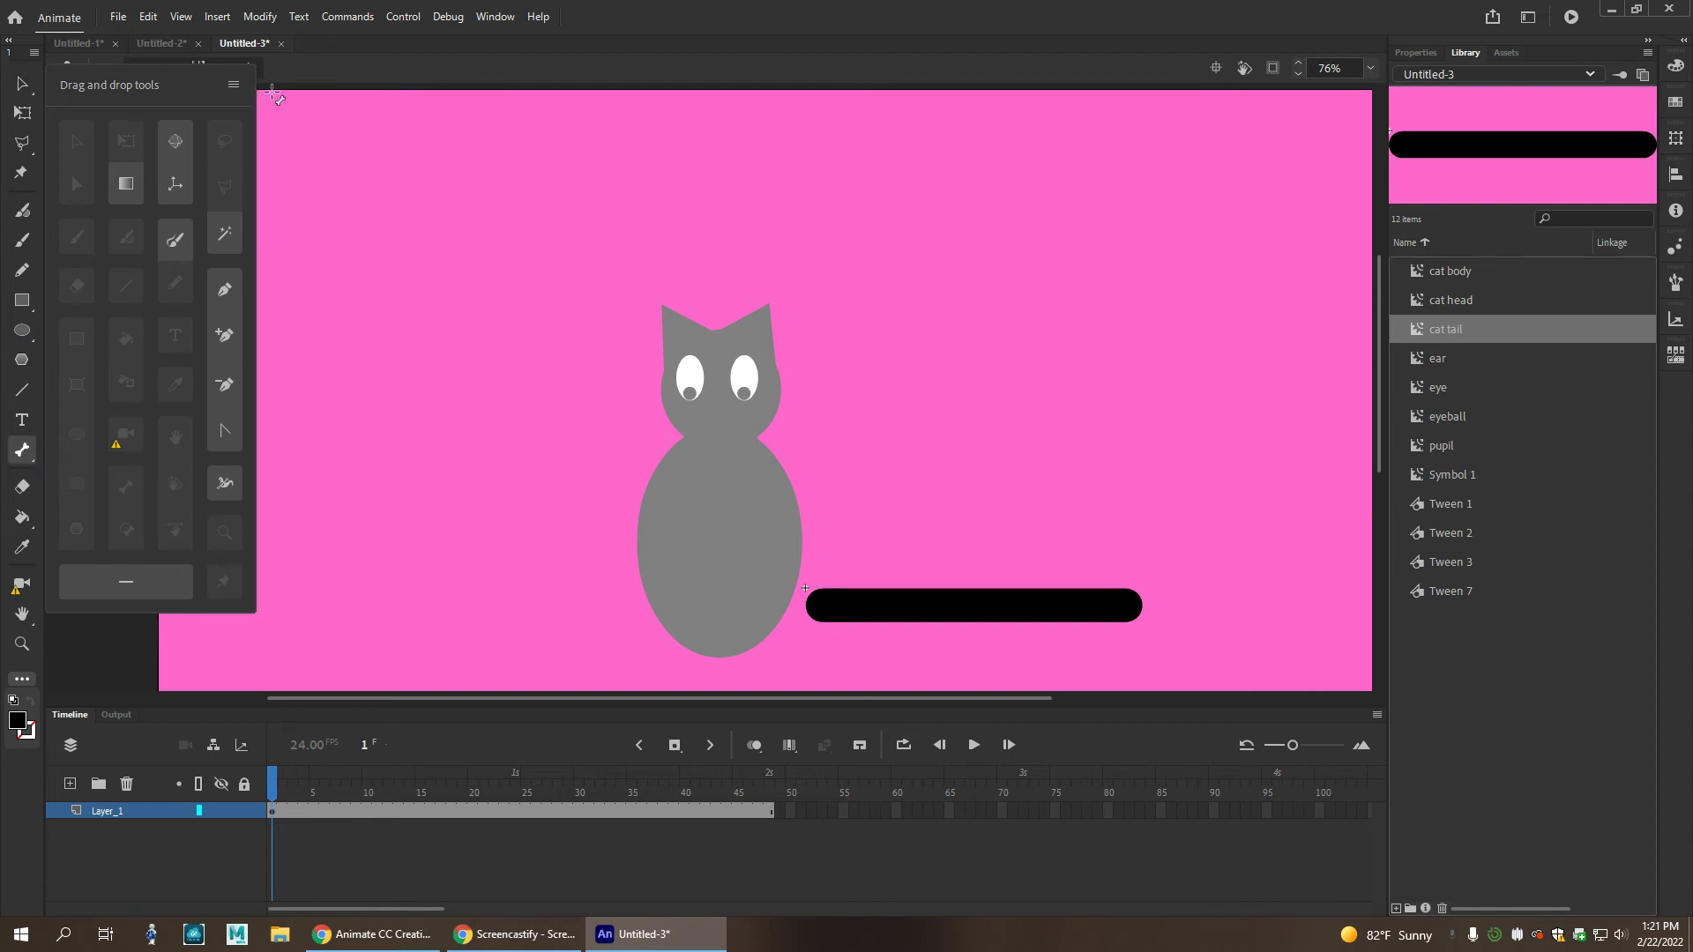
{"action": "left_click", "coordinate": [233, 85]}
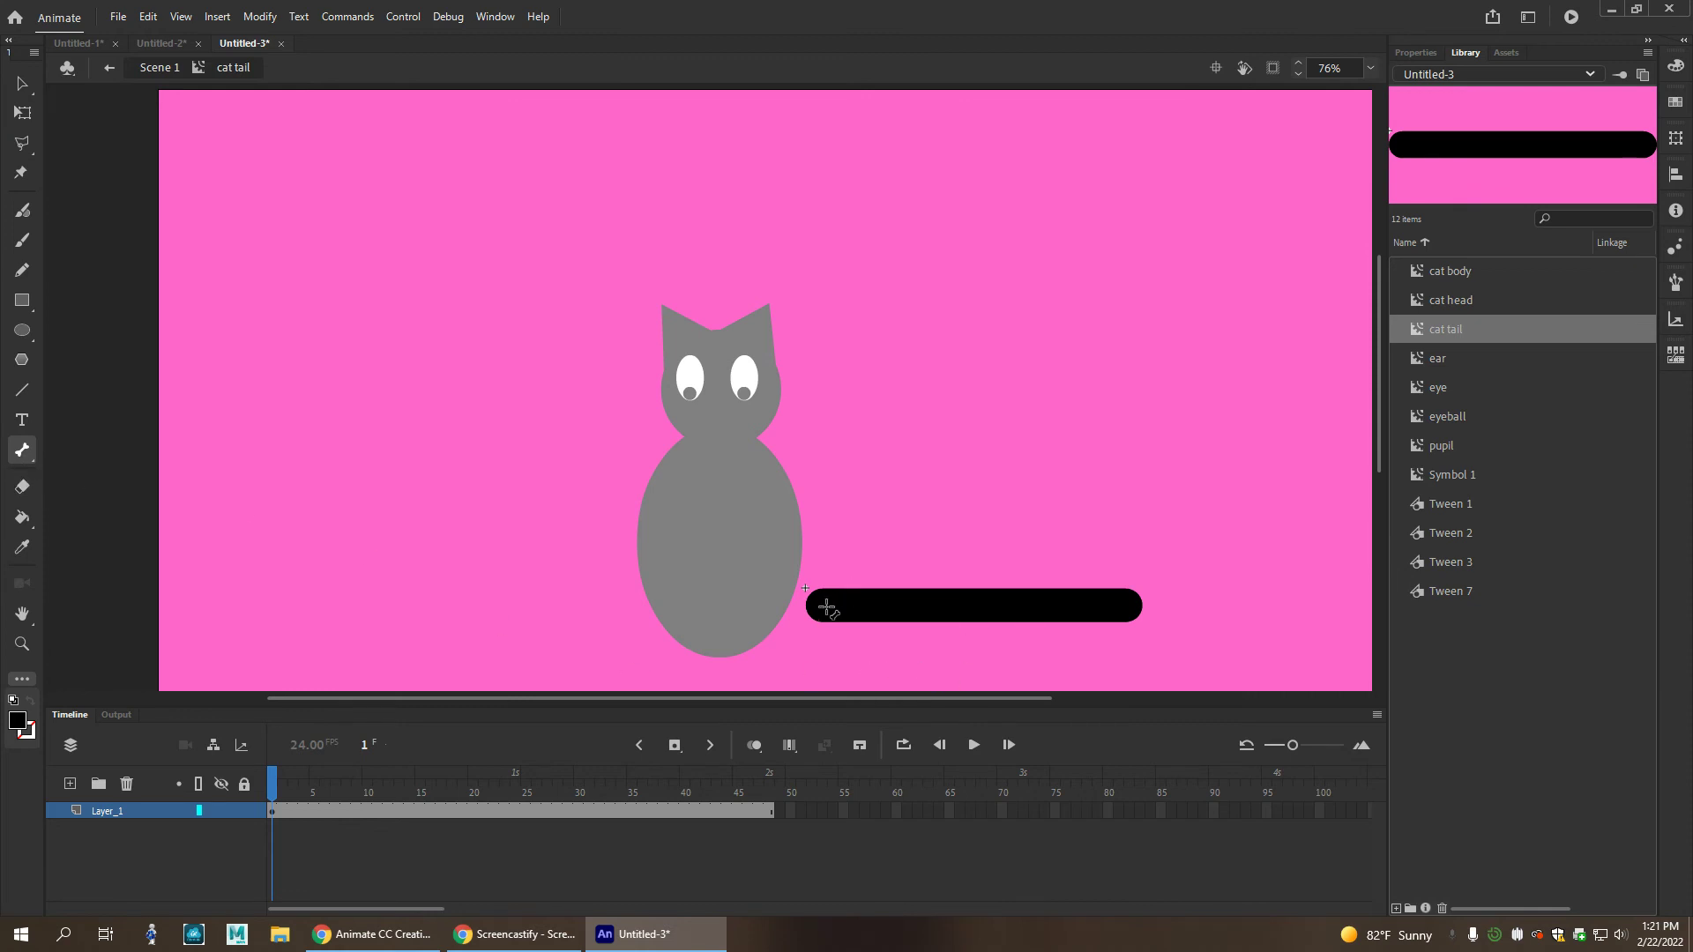
{"action": "left_click_drag", "start_coordinate": [821, 607], "coordinate": [870, 607]}
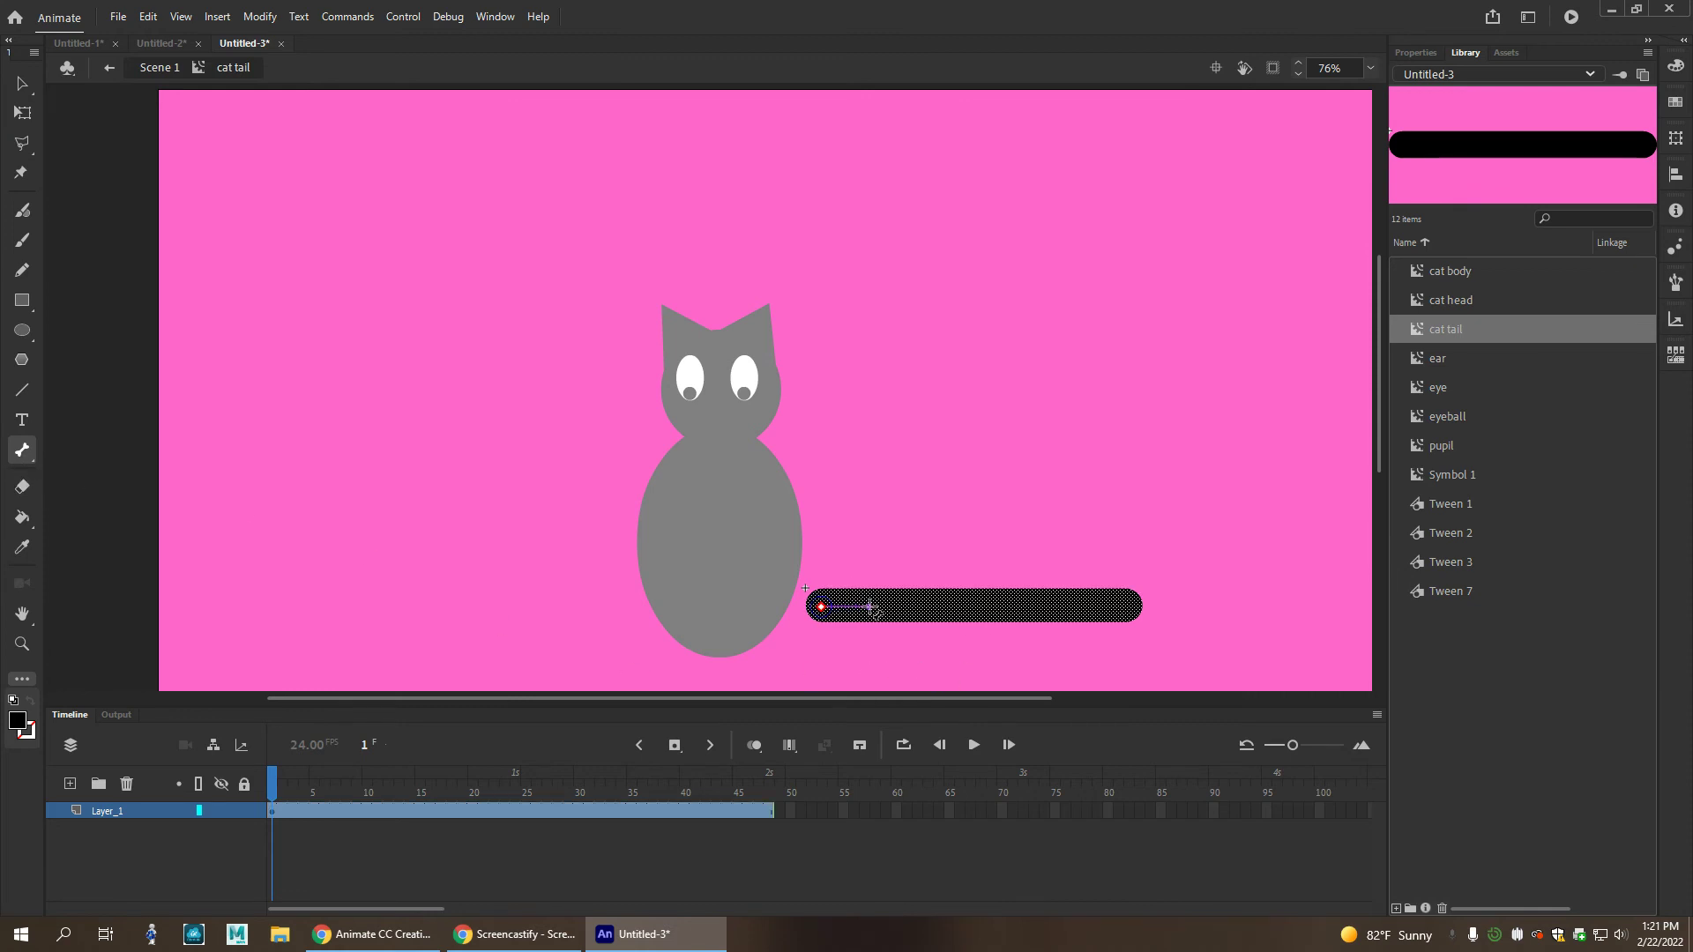
{"action": "left_click_drag", "start_coordinate": [876, 607], "coordinate": [942, 606]}
{"action": "left_click_drag", "start_coordinate": [942, 607], "coordinate": [1007, 606]}
{"action": "left_click_drag", "start_coordinate": [1007, 607], "coordinate": [1067, 606]}
{"action": "left_click_drag", "start_coordinate": [1067, 607], "coordinate": [1130, 606]}
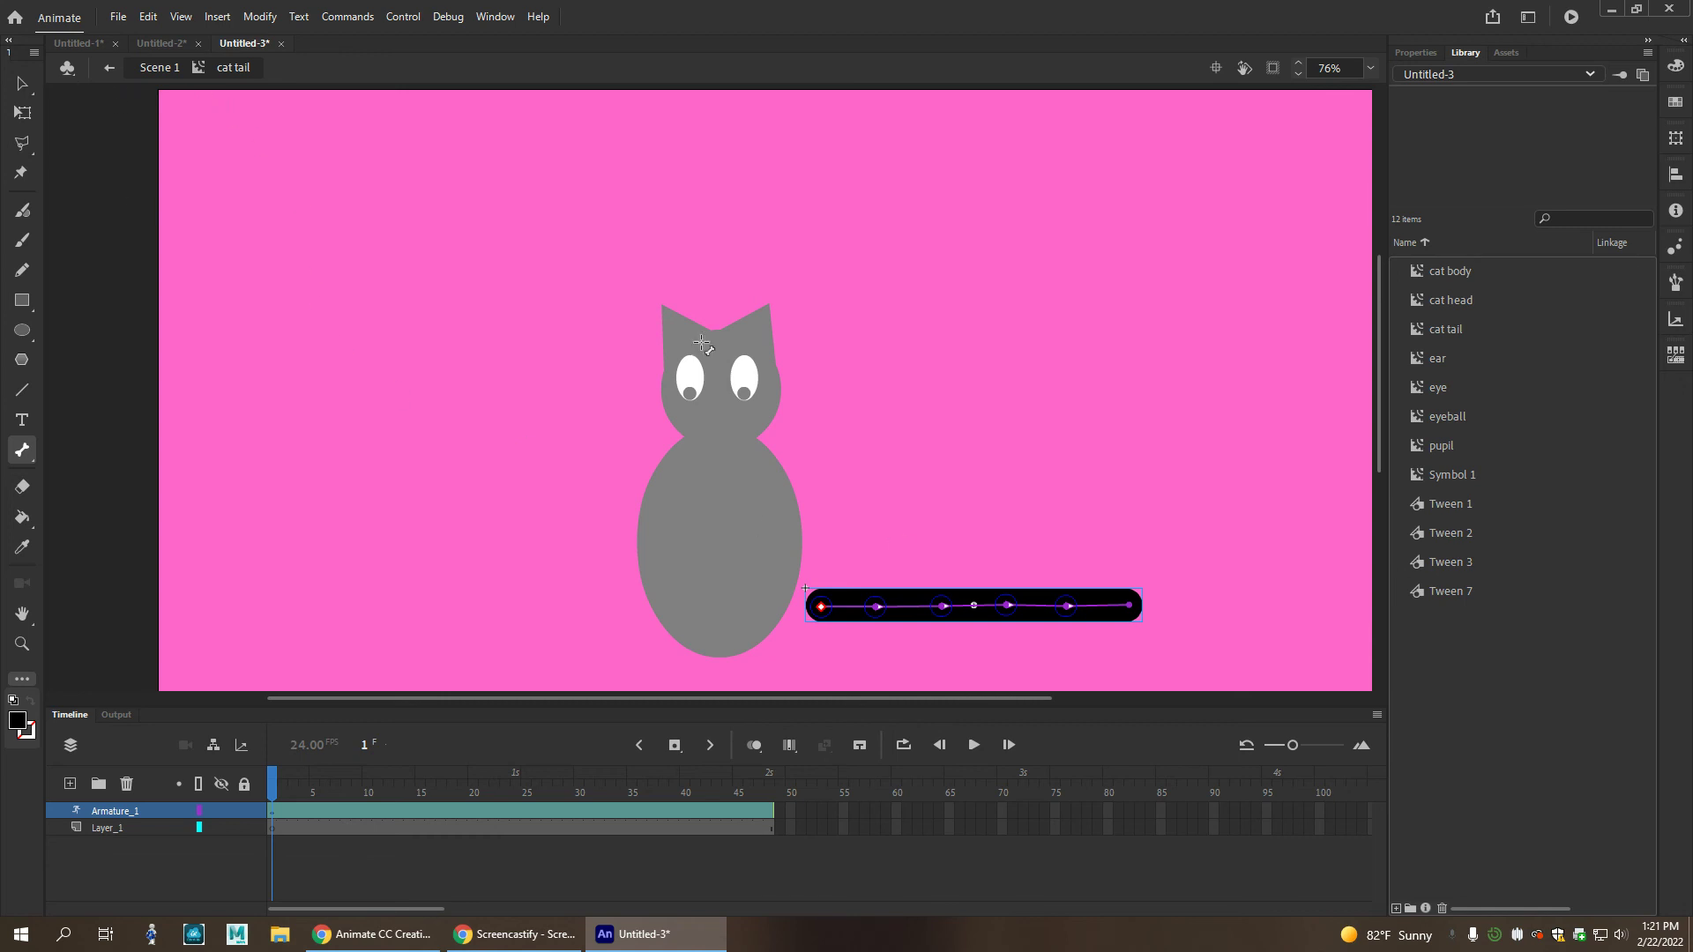
Go to frame 10 of the tail's armature layer and select the armature with the Selection tool.
{"action": "left_click", "coordinate": [15, 86]}
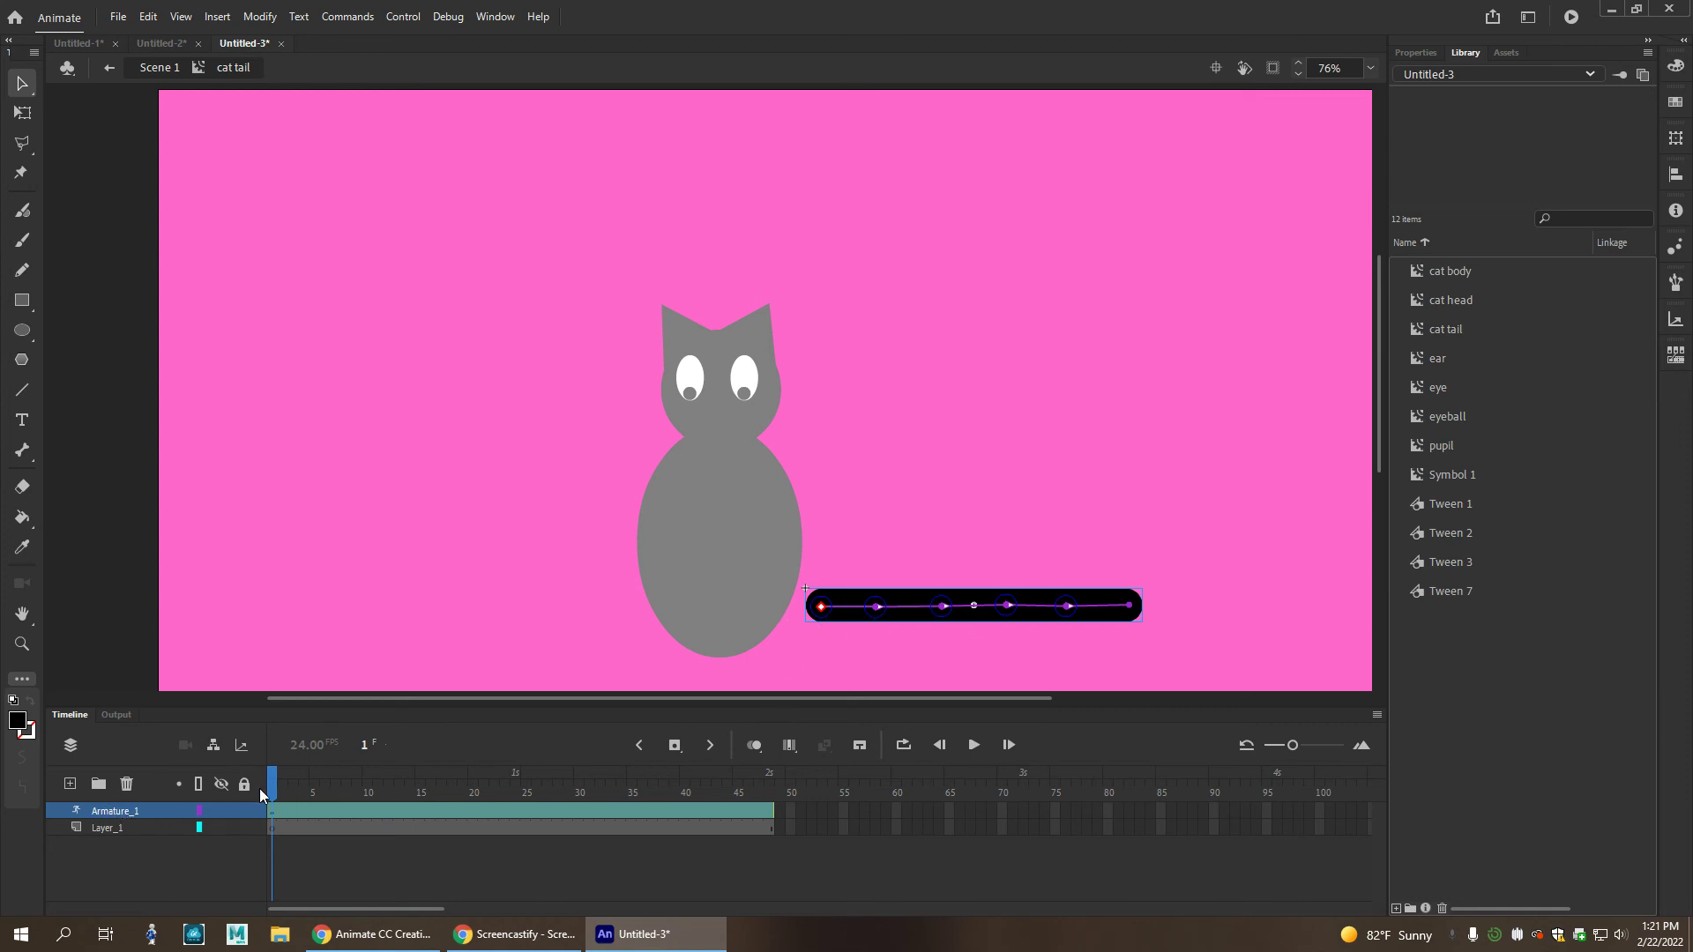
{"action": "left_click_drag", "start_coordinate": [275, 788], "coordinate": [370, 788]}
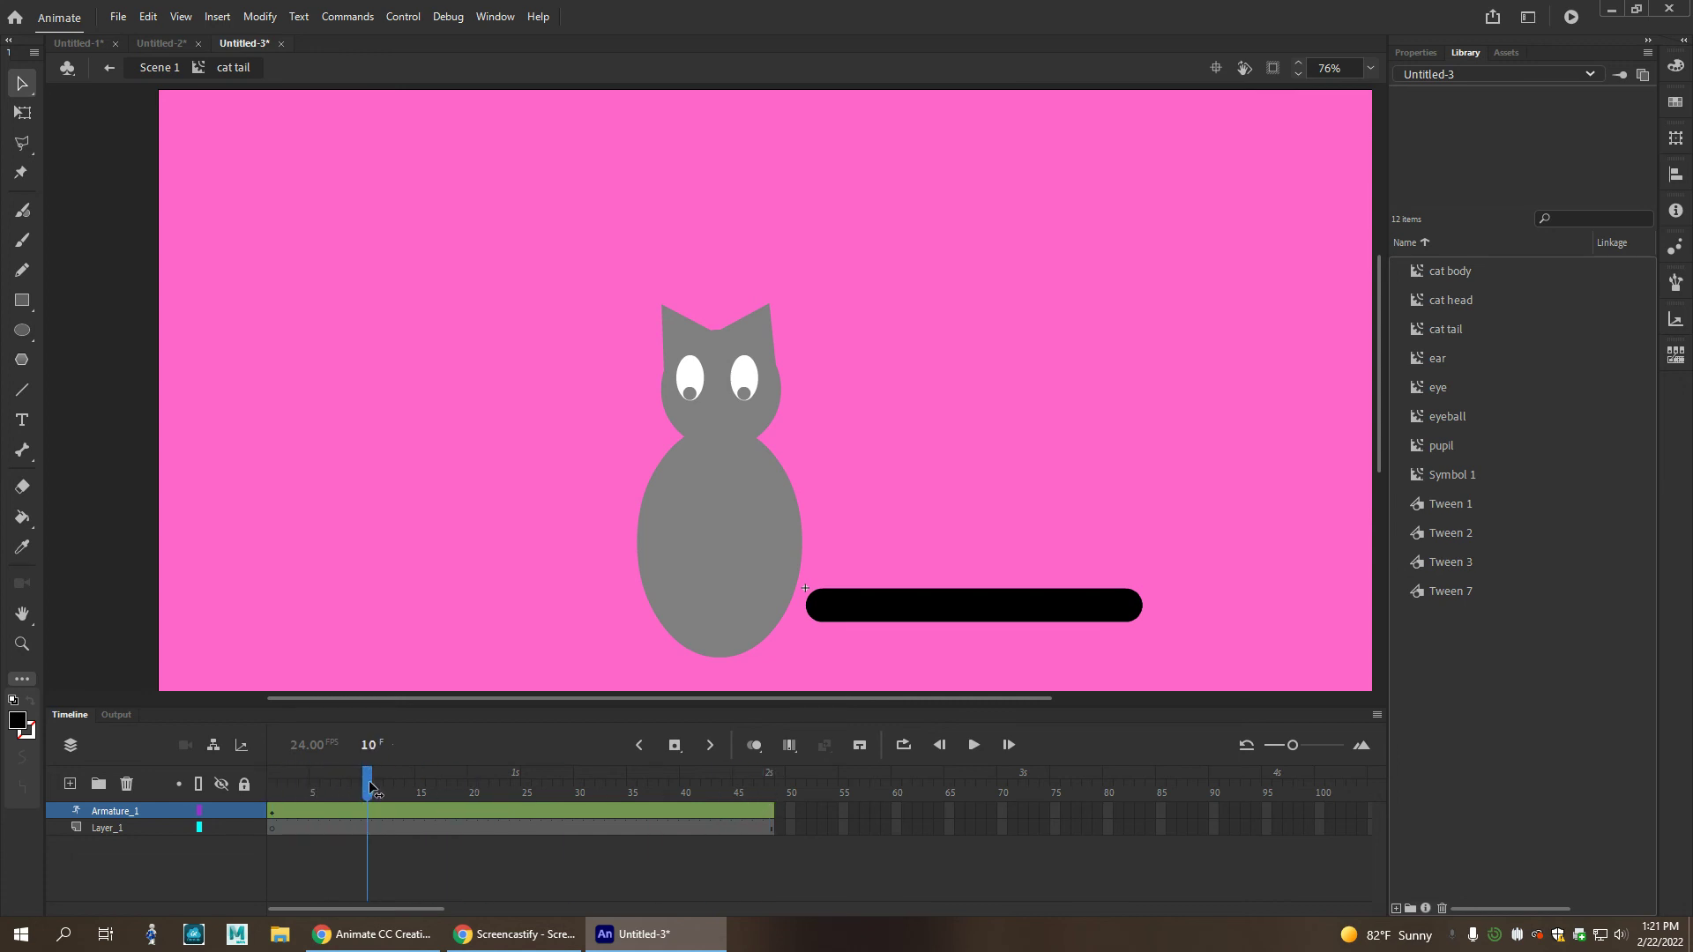
{"action": "left_click", "coordinate": [1129, 607]}
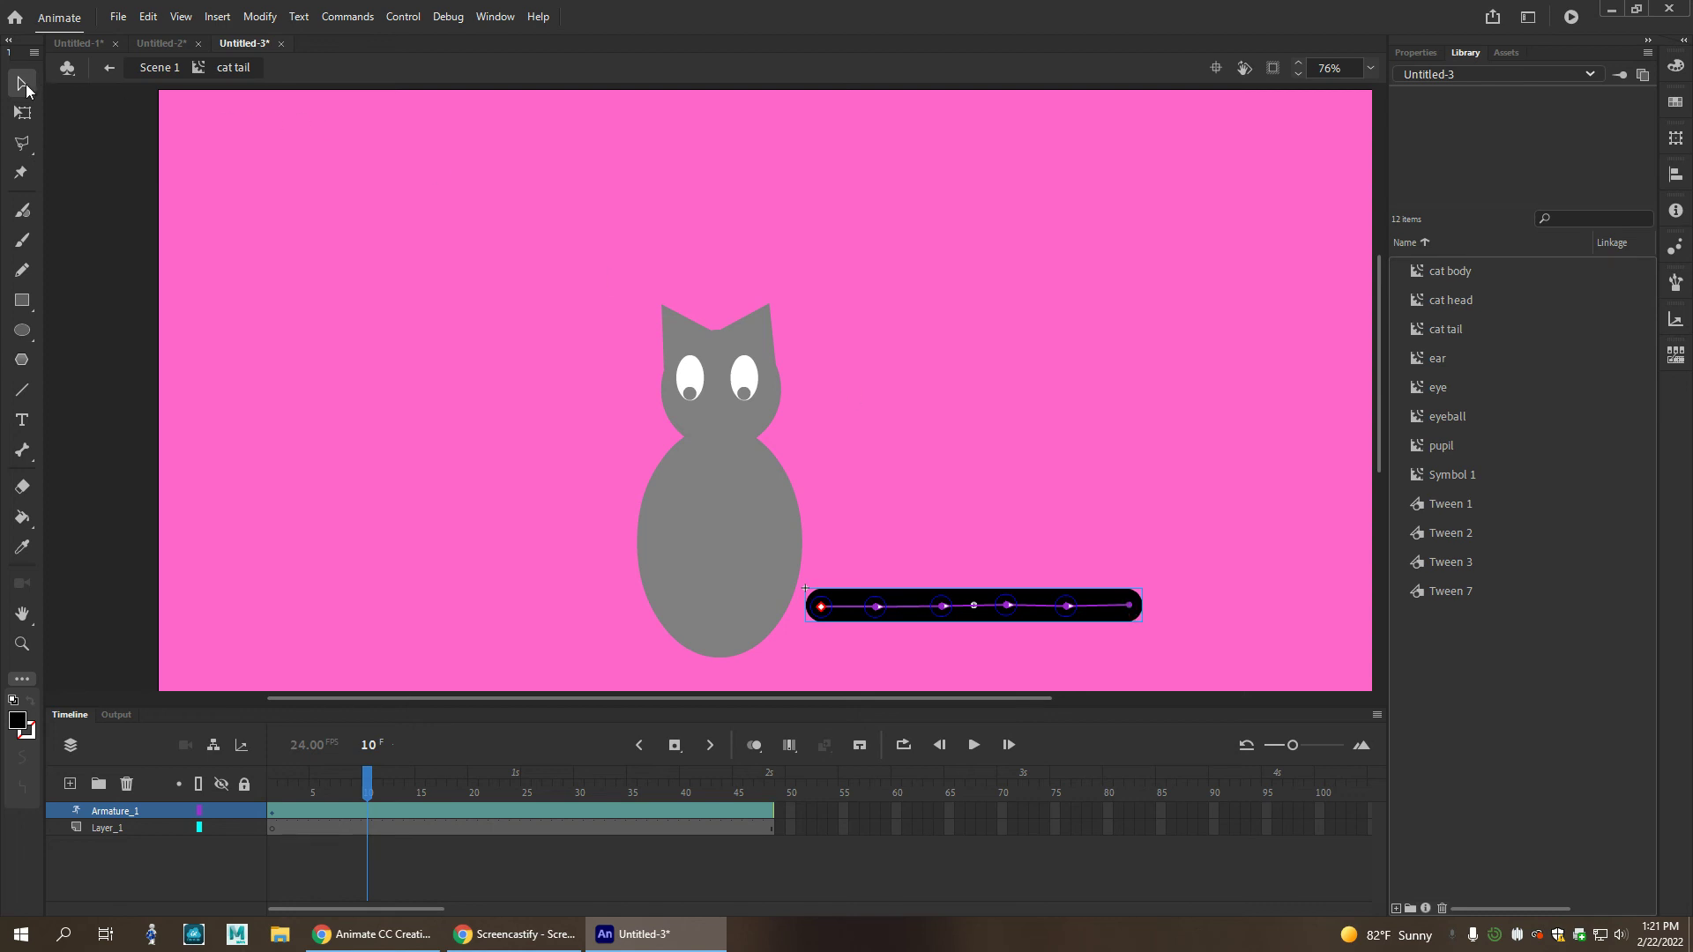
Try to curl the whole tail upward by its tip at frame 10, and undo that pose.
{"action": "left_click_drag", "start_coordinate": [1130, 608], "coordinate": [995, 441]}
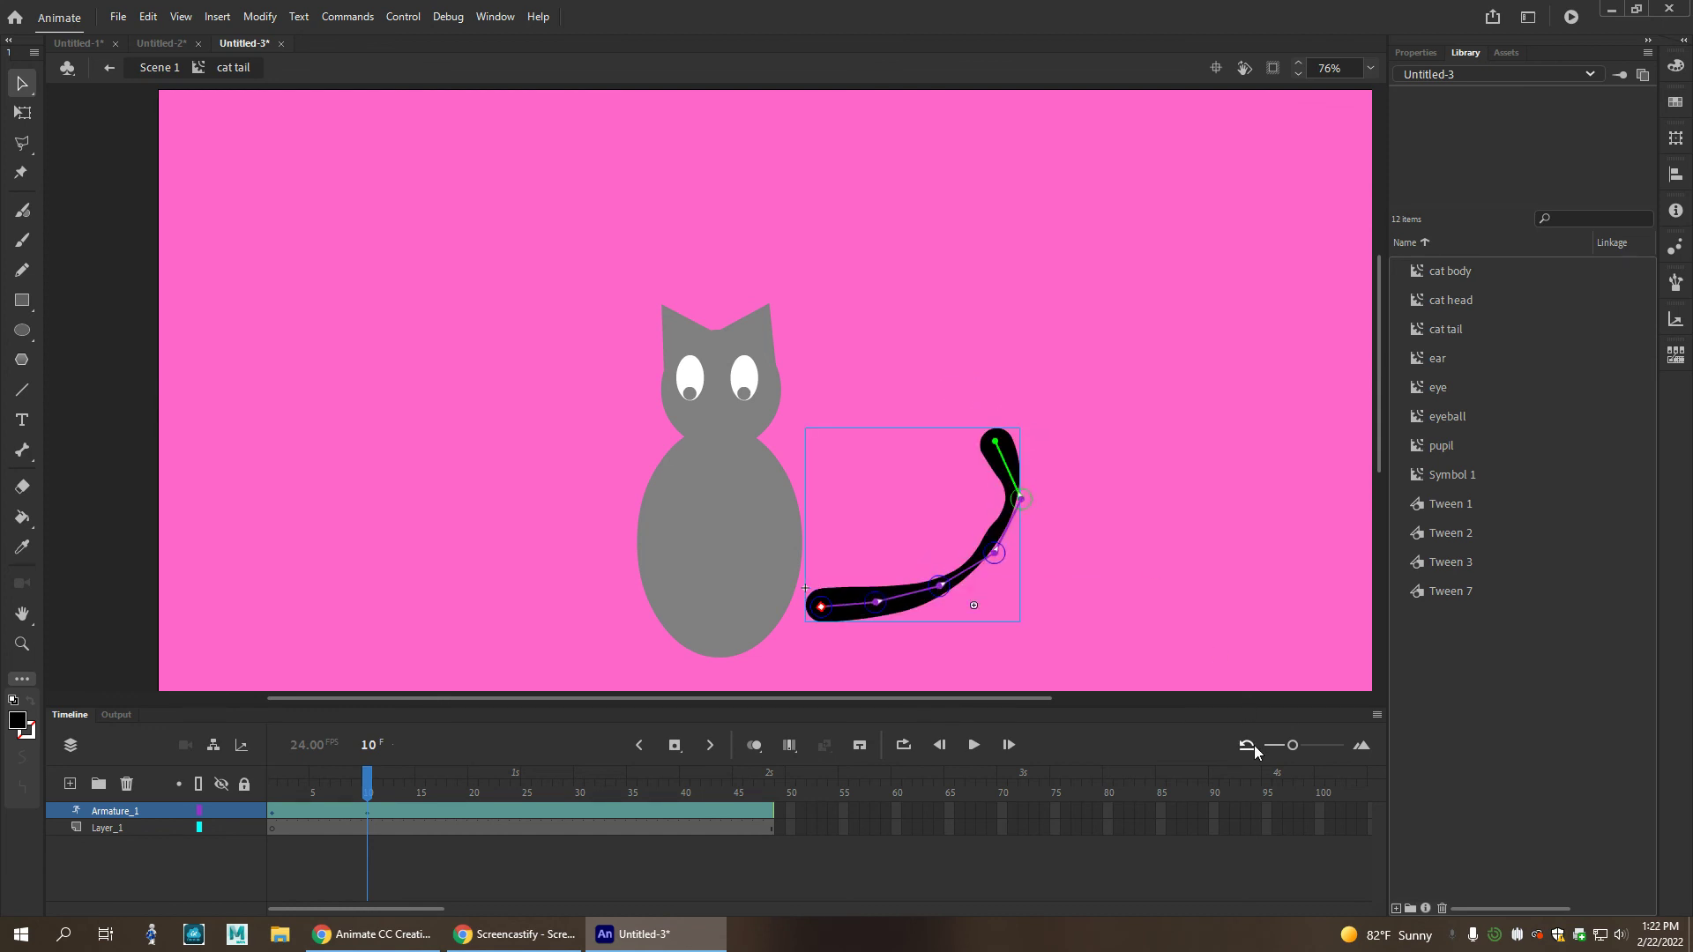
{"action": "mouse_move", "coordinate": [370, 787]}
{"action": "left_mouse_down"}
{"action": "mouse_move", "coordinate": [278, 785]}
{"action": "mouse_move", "coordinate": [370, 784]}
{"action": "left_mouse_up"}
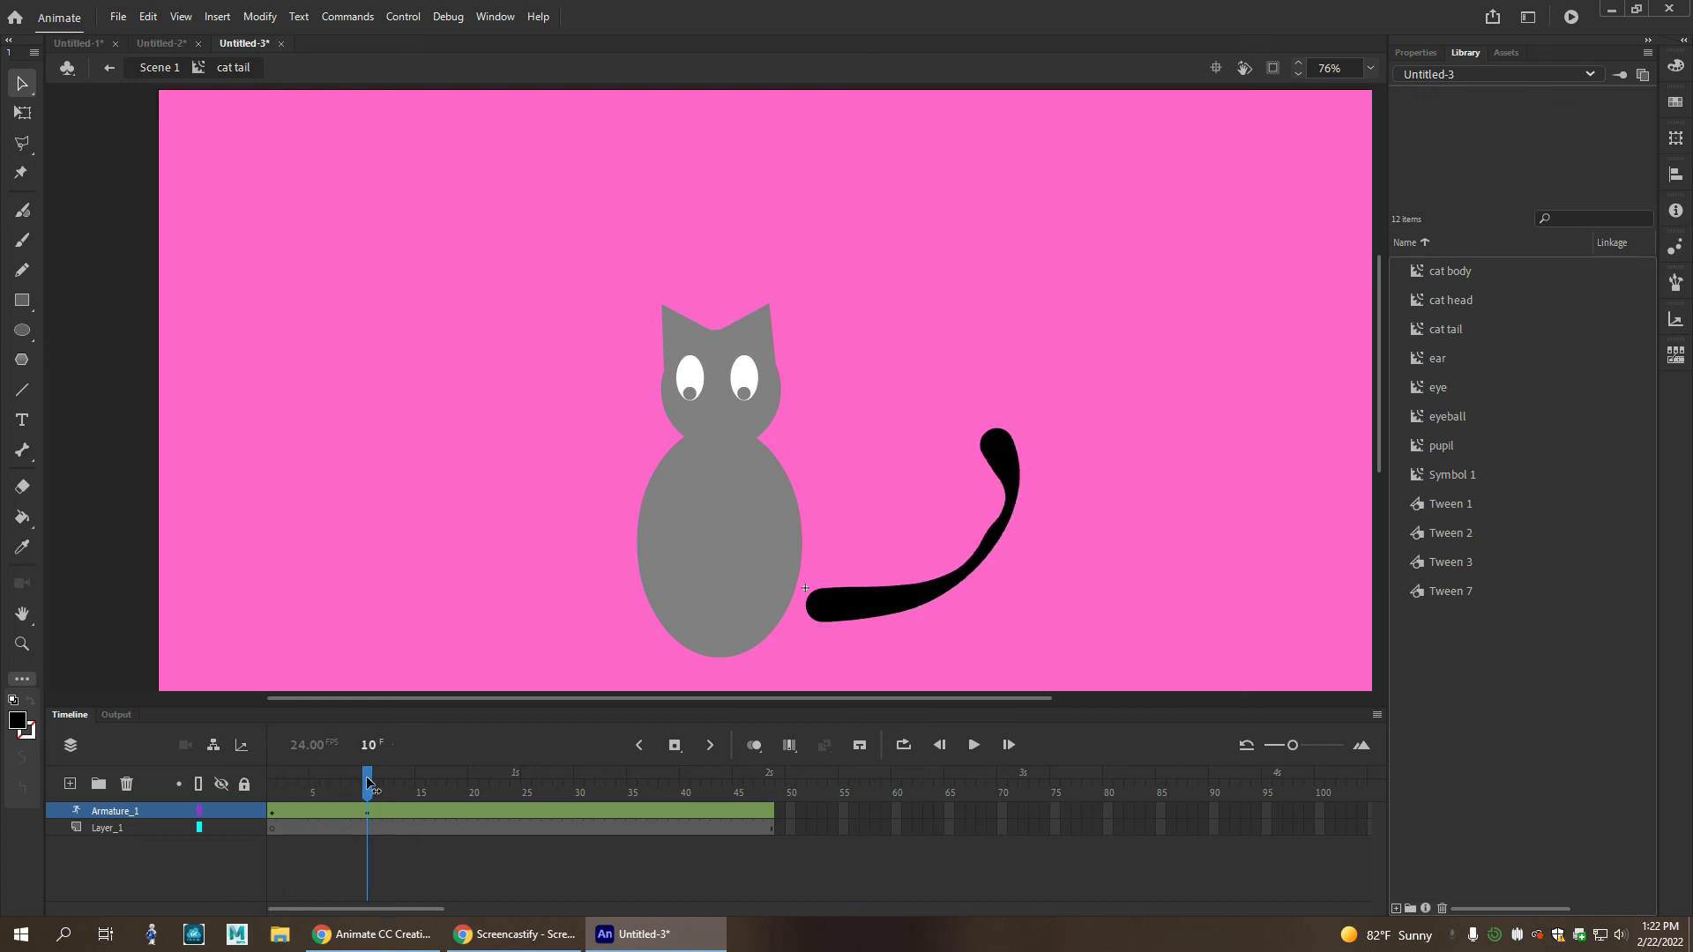
{"action": "key", "text": "ctrl+z"}
{"action": "key", "text": "ctrl+z"}
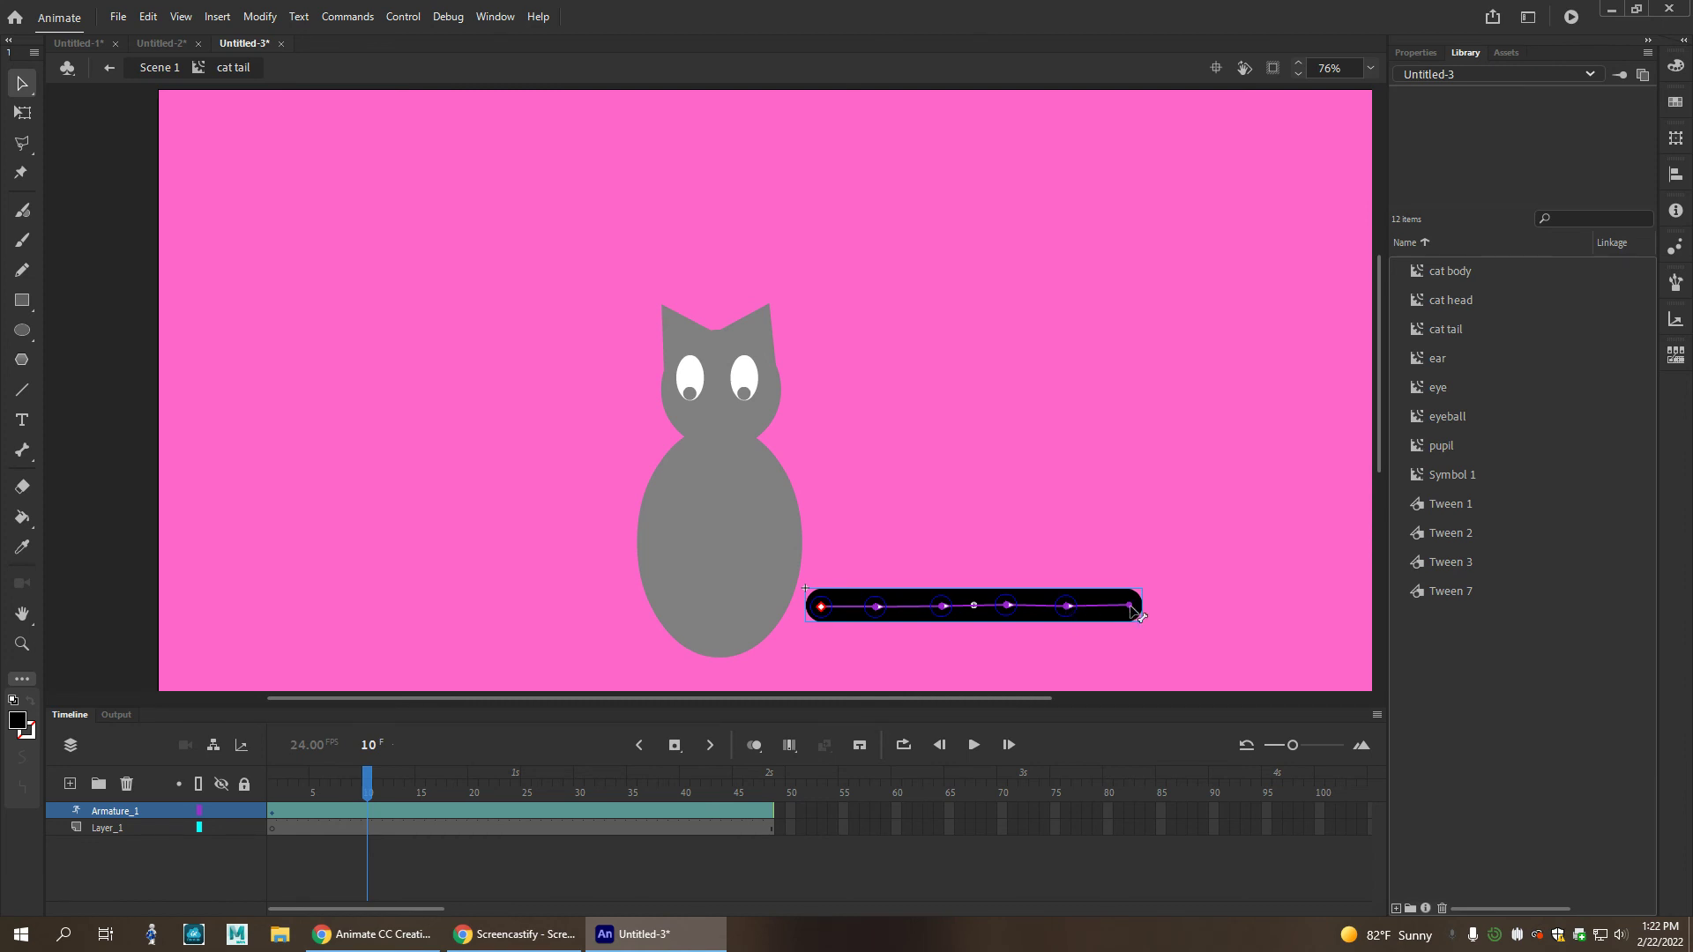
Rotate only the tail's tip bone slightly upward at frame 10, undoing the trial bend of the neighbouring bone.
{"action": "mouse_move", "coordinate": [1131, 608]}
{"action": "left_mouse_down"}
{"action": "mouse_move", "coordinate": [1080, 542]}
{"action": "mouse_move", "coordinate": [1137, 637]}
{"action": "mouse_move", "coordinate": [1129, 585]}
{"action": "left_mouse_up"}
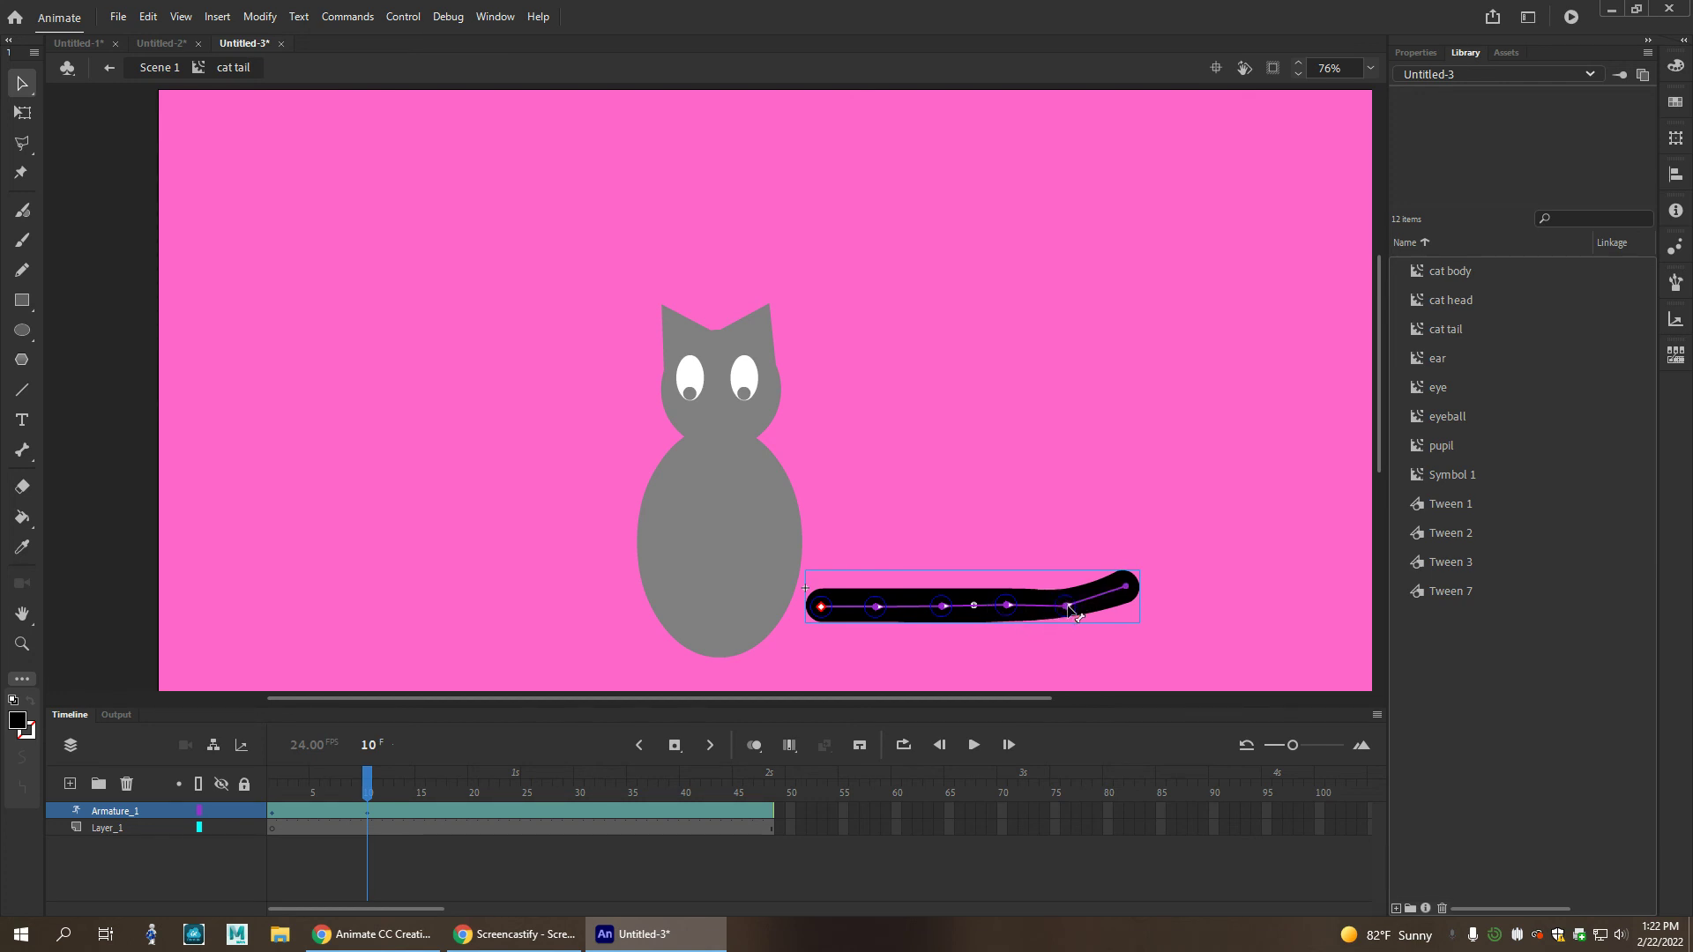
{"action": "left_click_drag", "start_coordinate": [1067, 607], "coordinate": [1046, 560]}
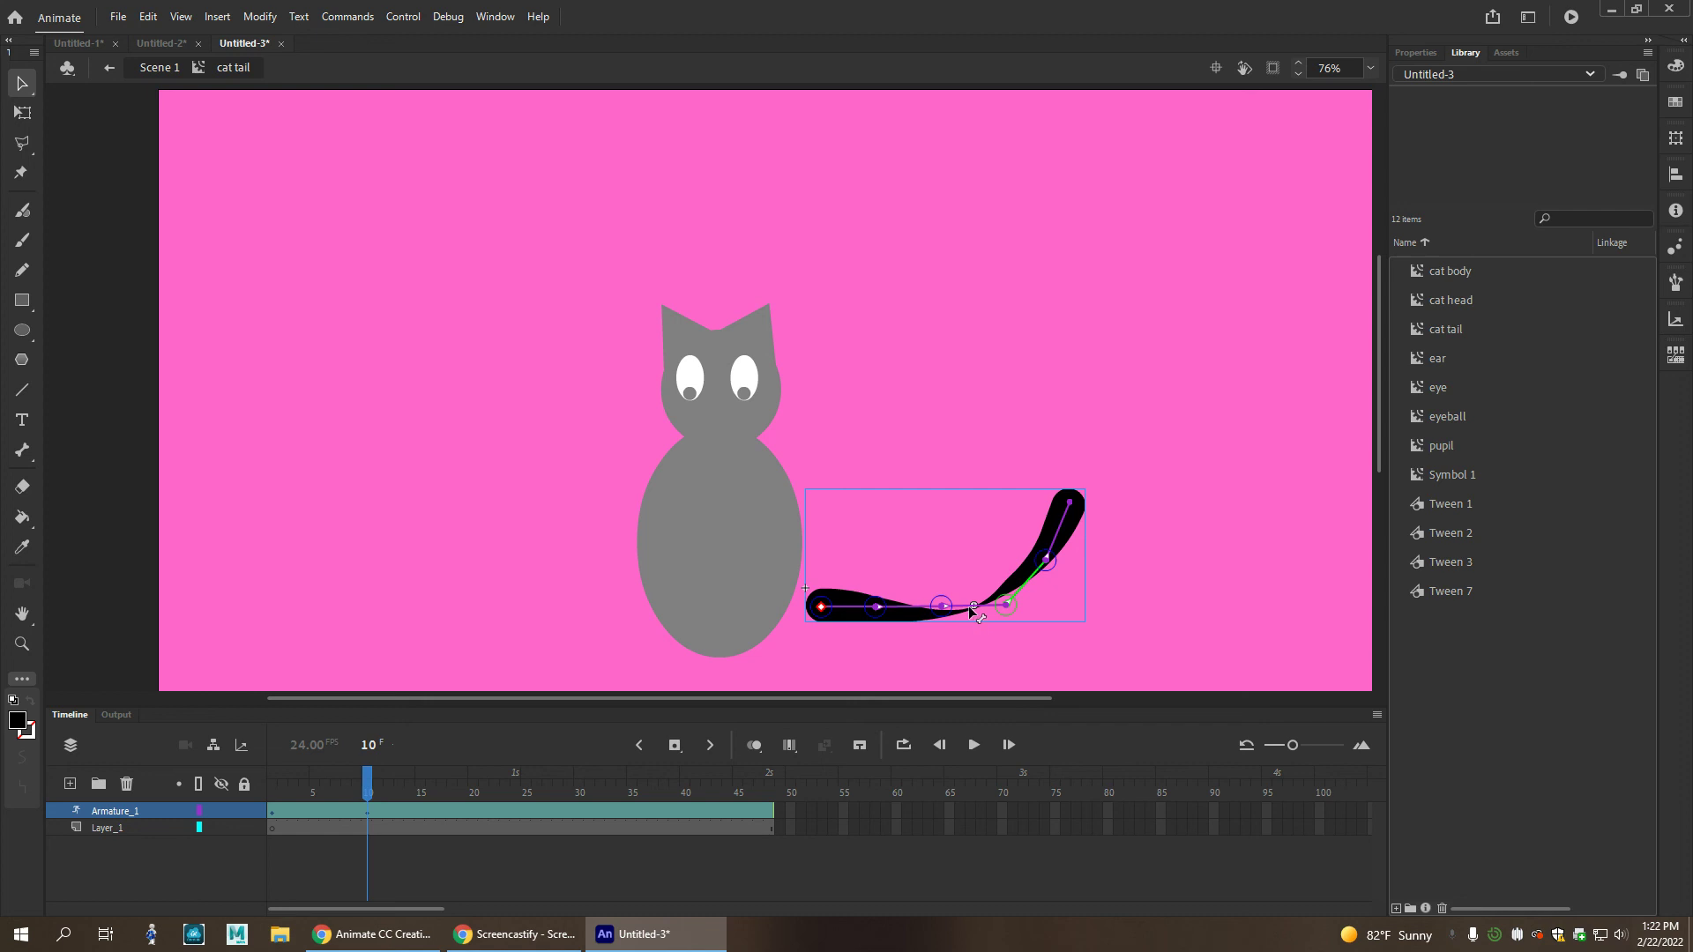
{"action": "key", "text": "ctrl+z"}
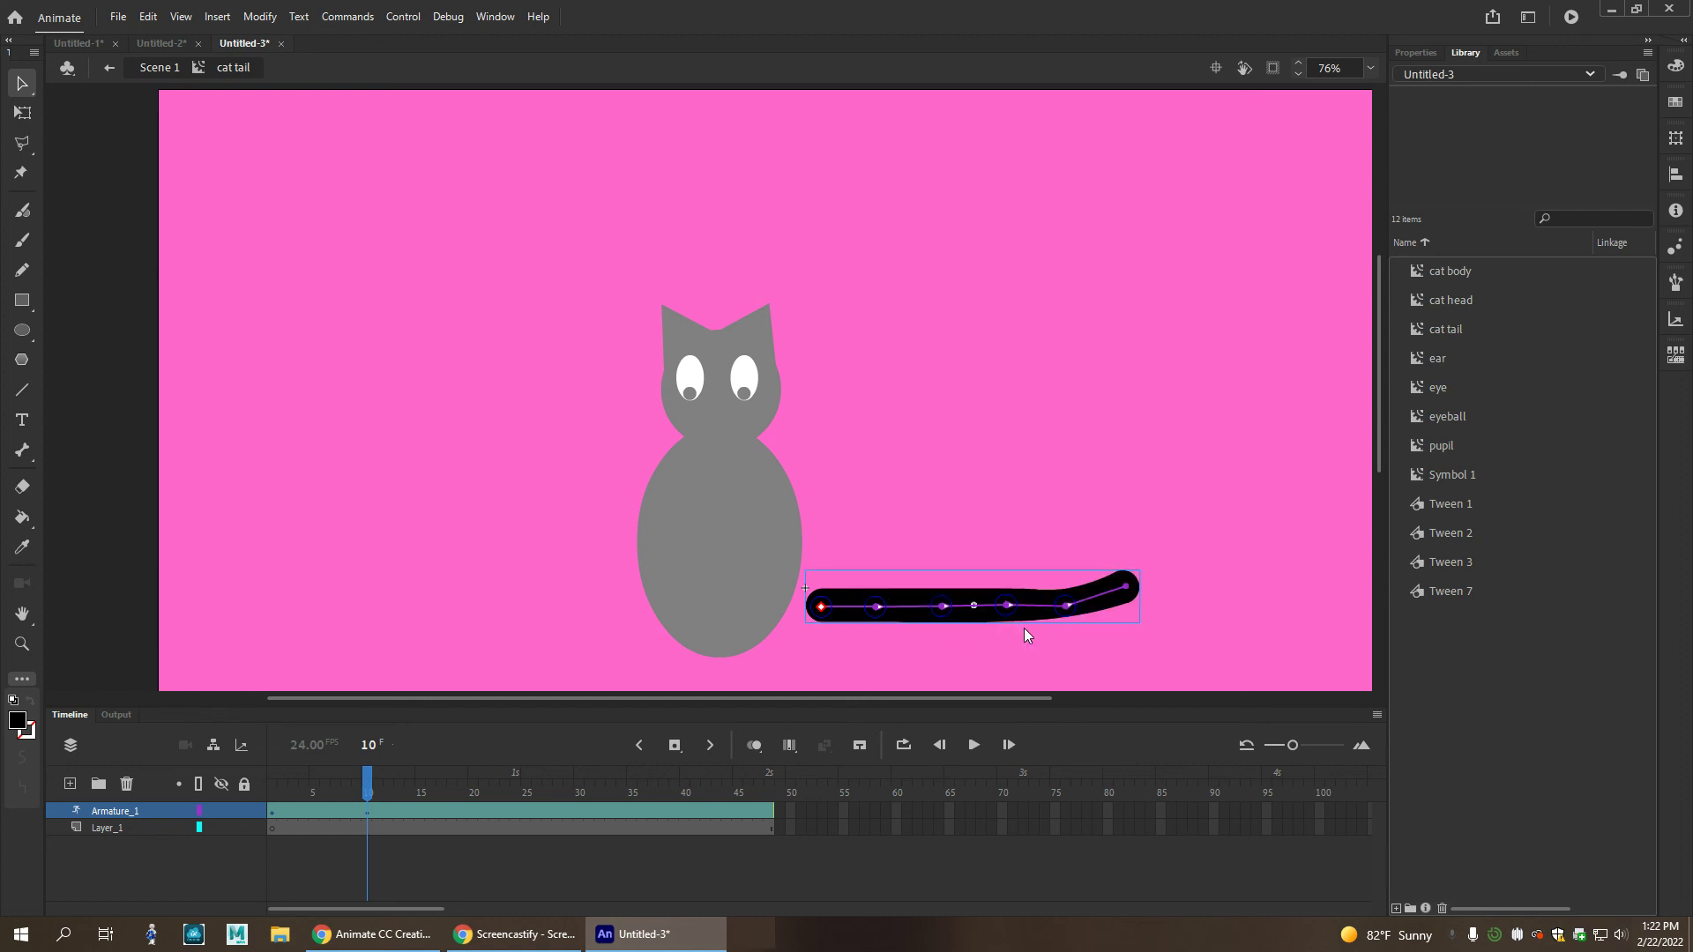
Bend the tail's middle and base bones upward at frame 10 so the tail stands nearly upright beside the body.
{"action": "left_click_drag", "start_coordinate": [1007, 604], "coordinate": [1001, 587]}
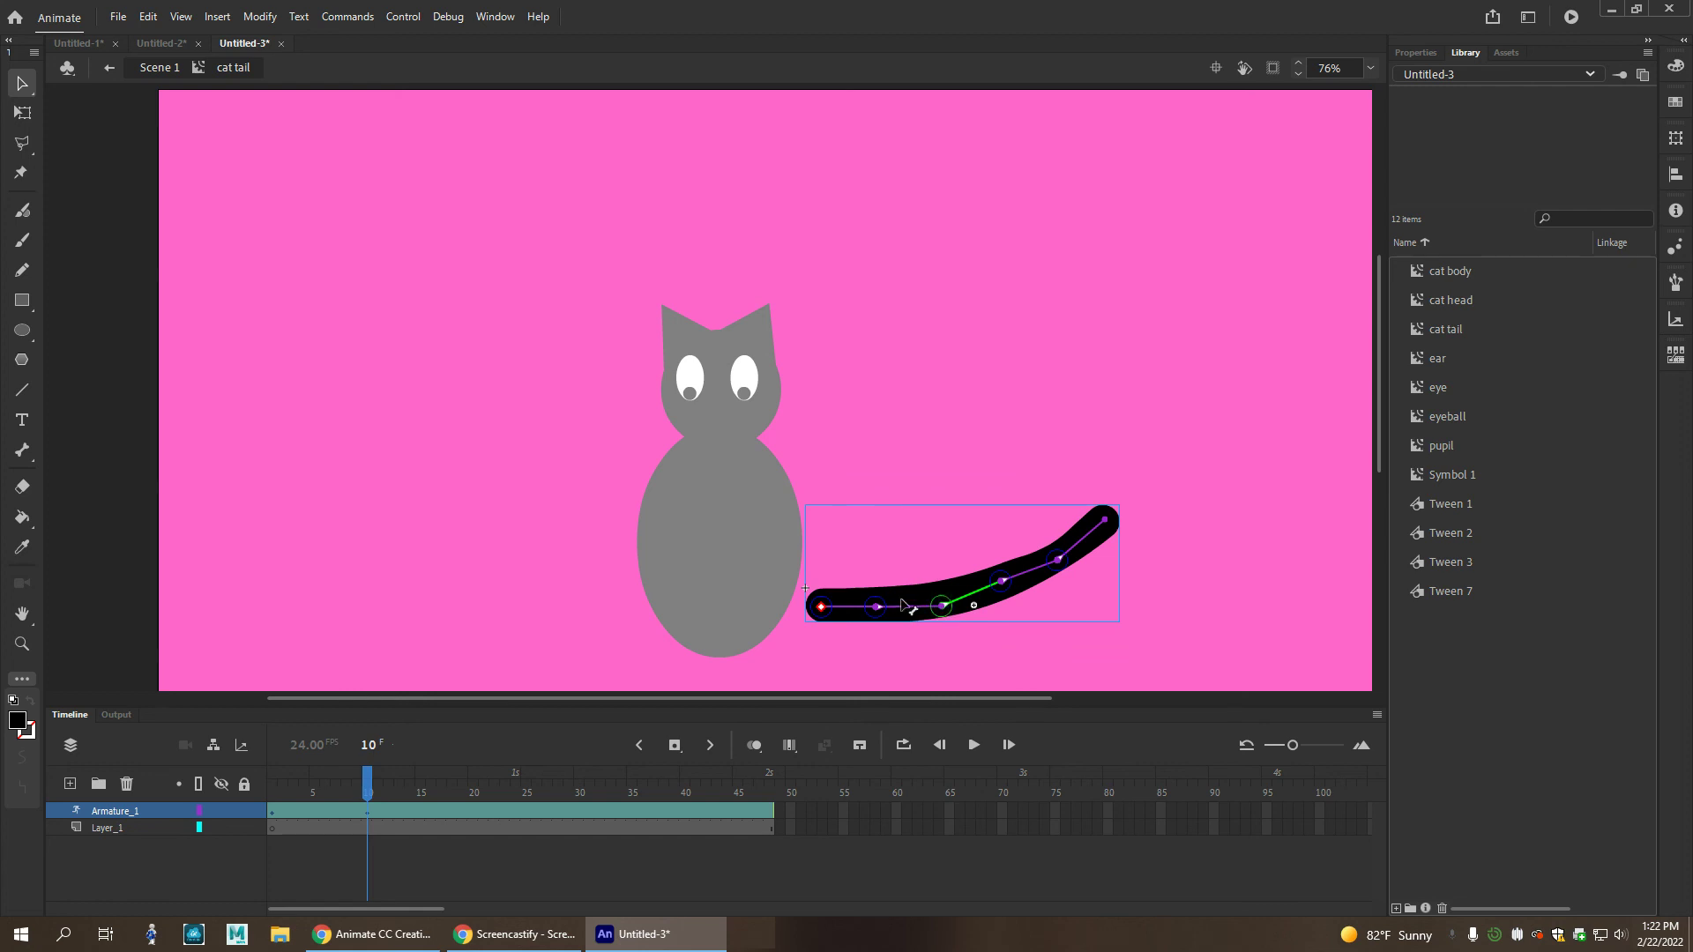
{"action": "left_click_drag", "start_coordinate": [875, 607], "coordinate": [907, 401]}
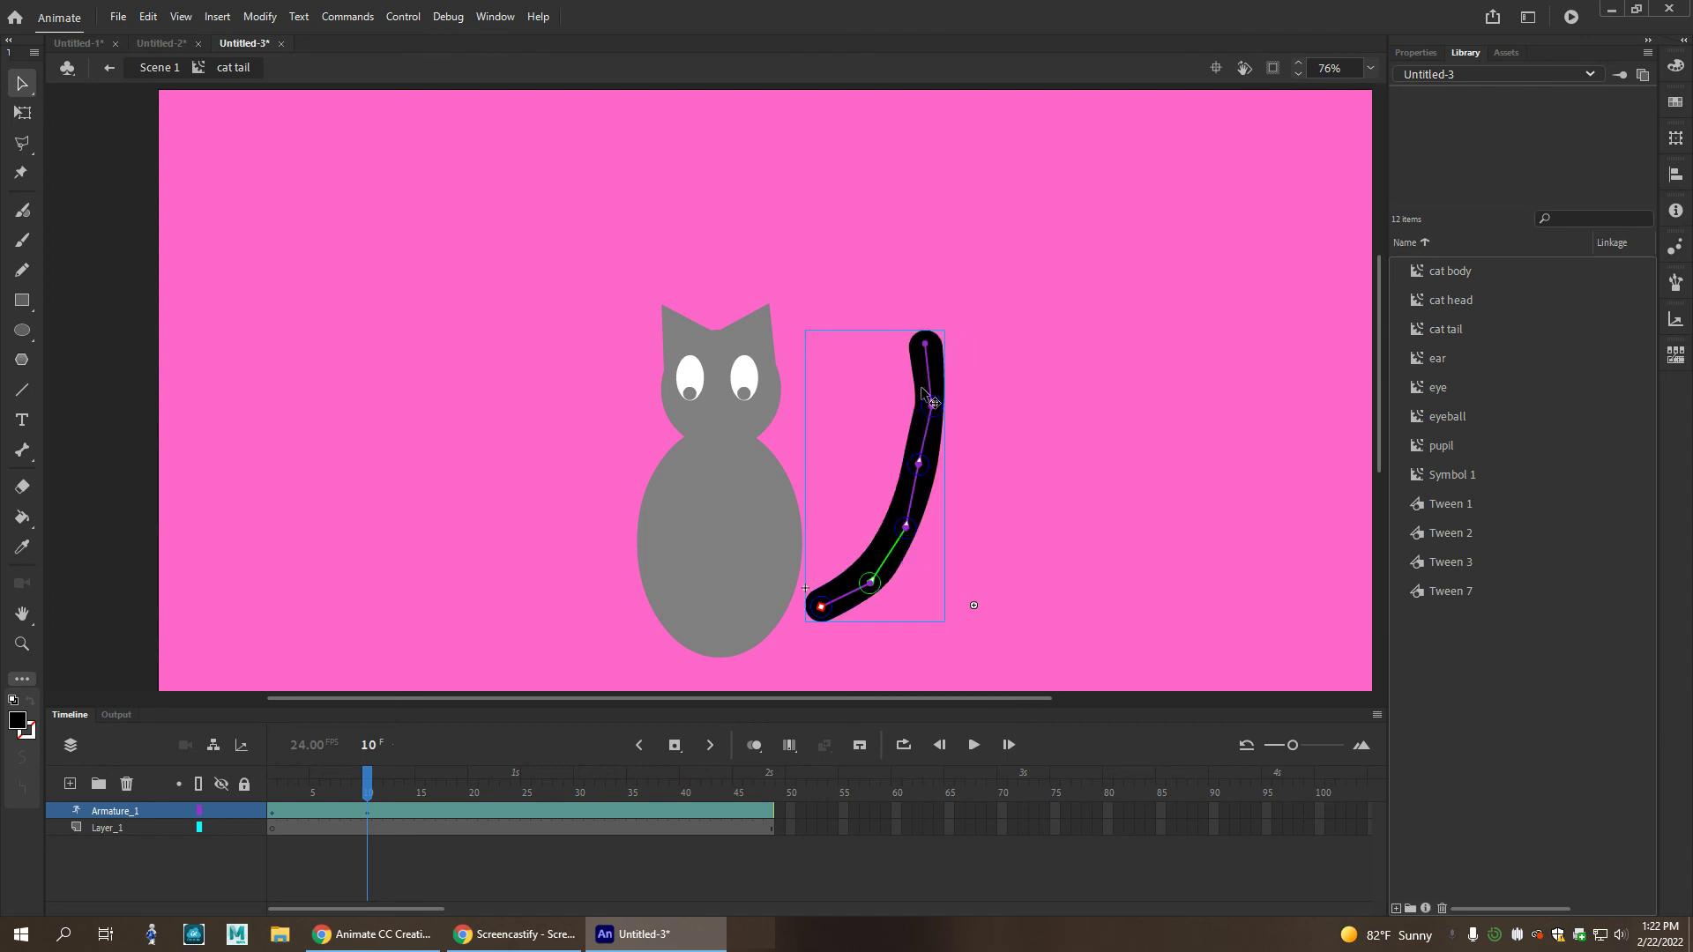
Pose the tail's tip outward and down at frame 23, and bend it inward toward the cat's head at frame 36.
{"action": "left_click_drag", "start_coordinate": [397, 776], "coordinate": [506, 782]}
{"action": "left_click", "coordinate": [930, 449]}
{"action": "left_click_drag", "start_coordinate": [924, 345], "coordinate": [957, 418]}
{"action": "left_click_drag", "start_coordinate": [531, 797], "coordinate": [641, 785]}
{"action": "left_click_drag", "start_coordinate": [956, 432], "coordinate": [886, 352]}
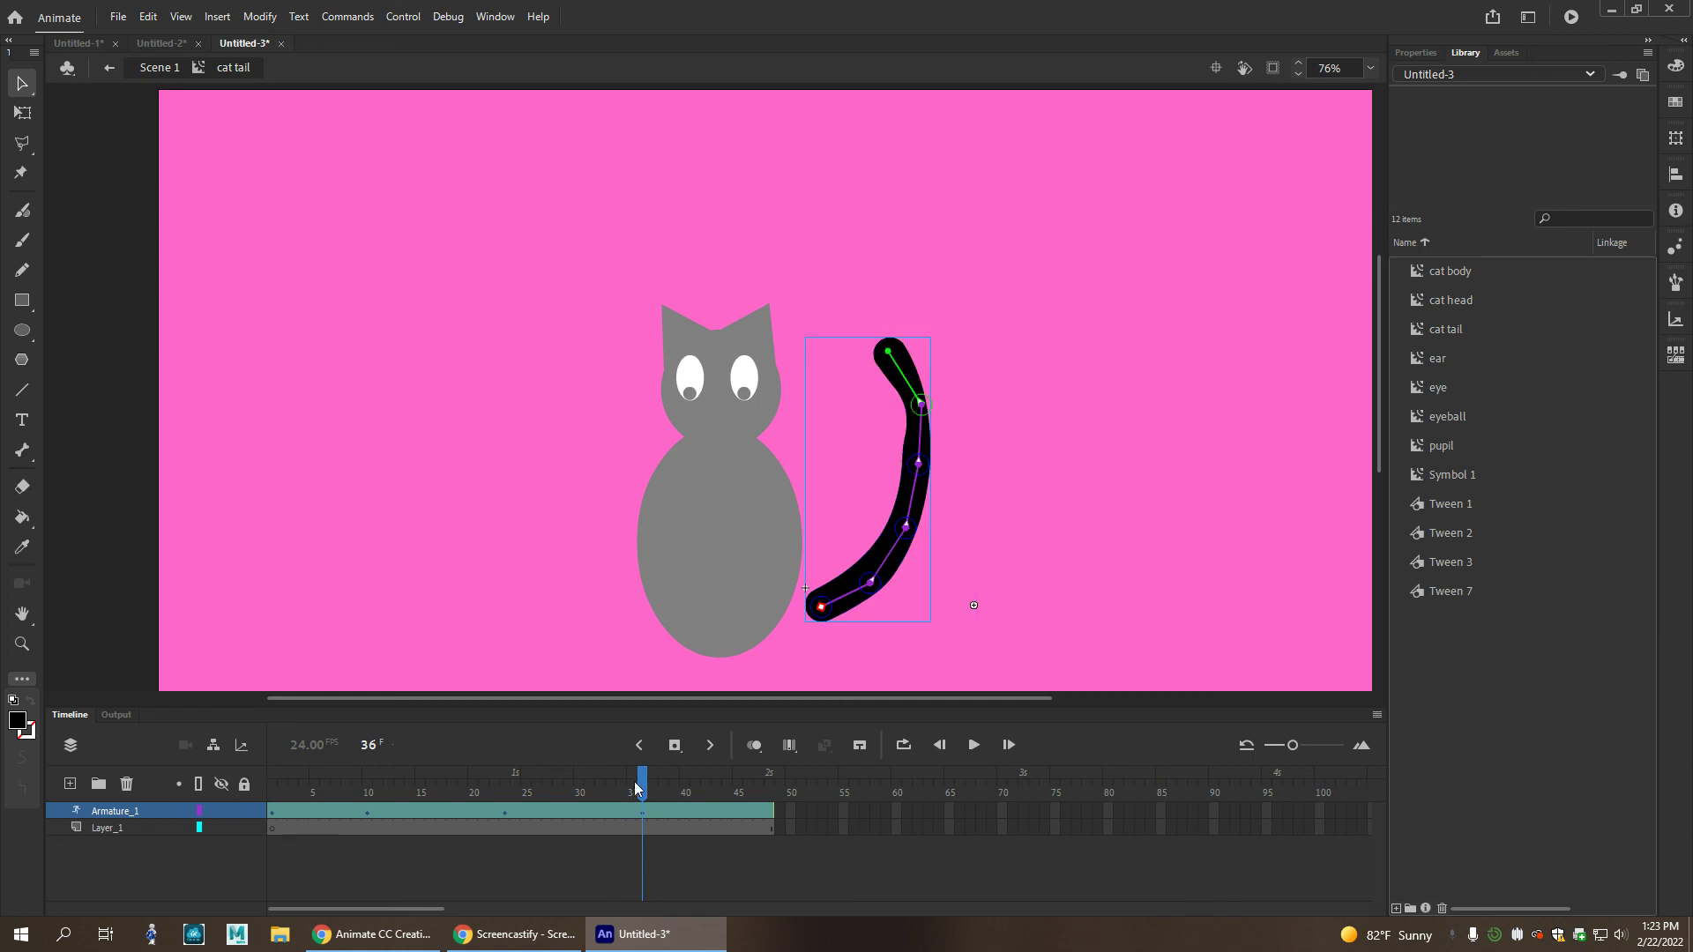
Try to copy the straight tail from frame 1 of the armature layer and paste it at frame 48.
{"action": "left_click_drag", "start_coordinate": [642, 784], "coordinate": [772, 782]}
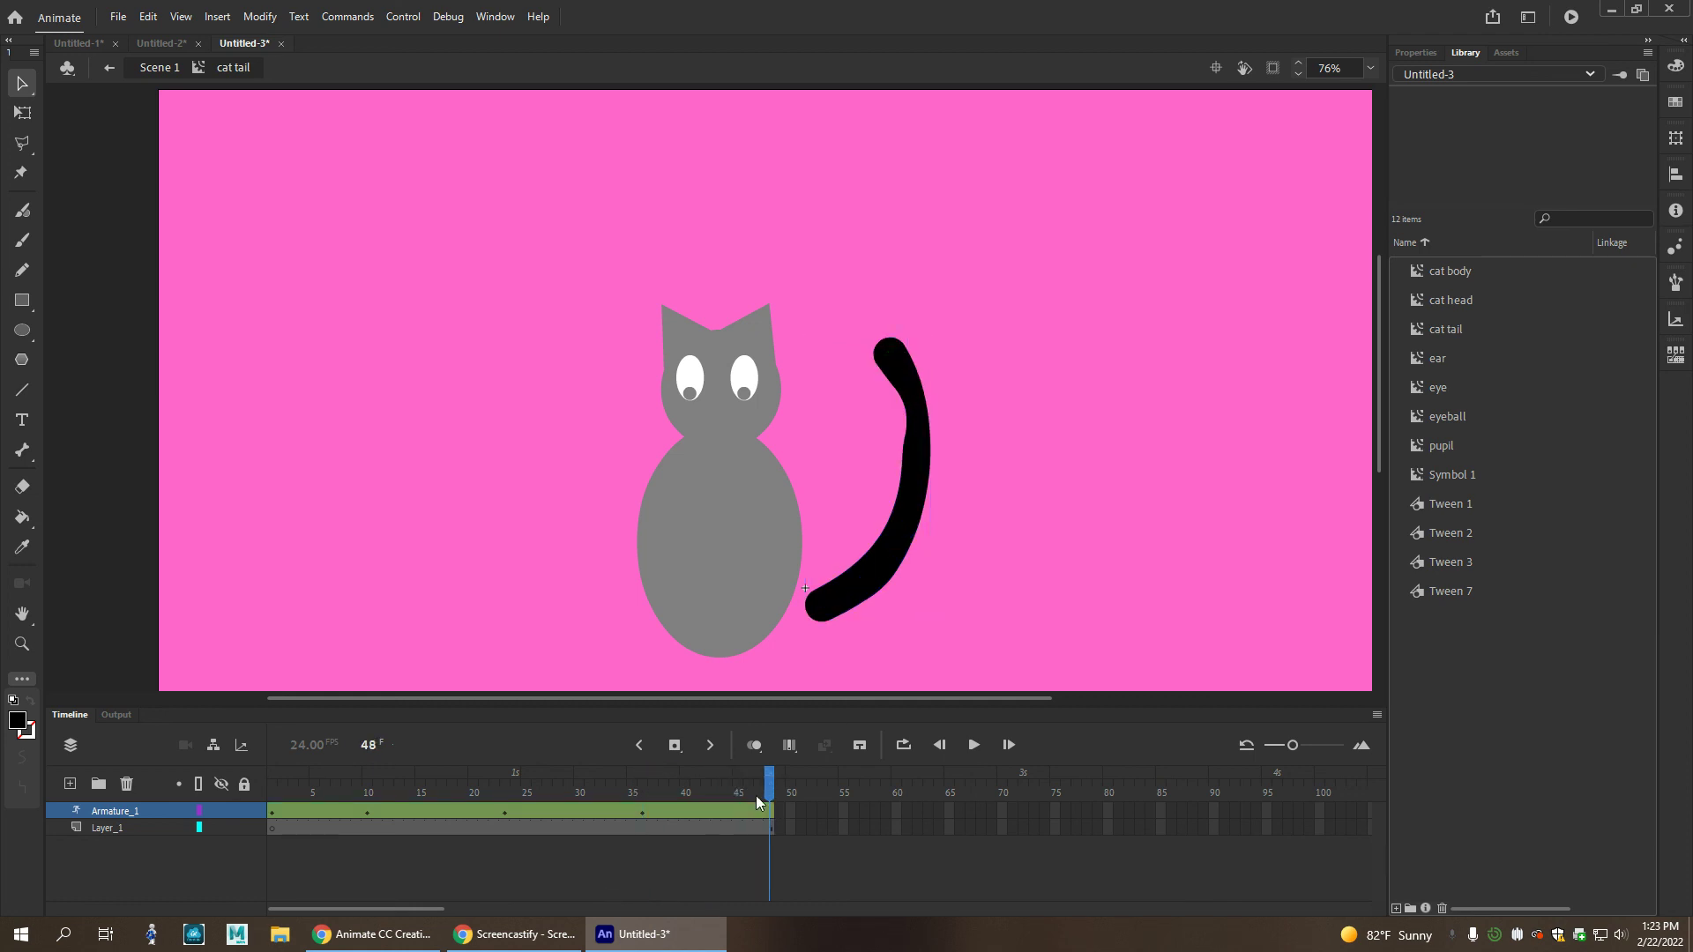
{"action": "left_click", "coordinate": [270, 816]}
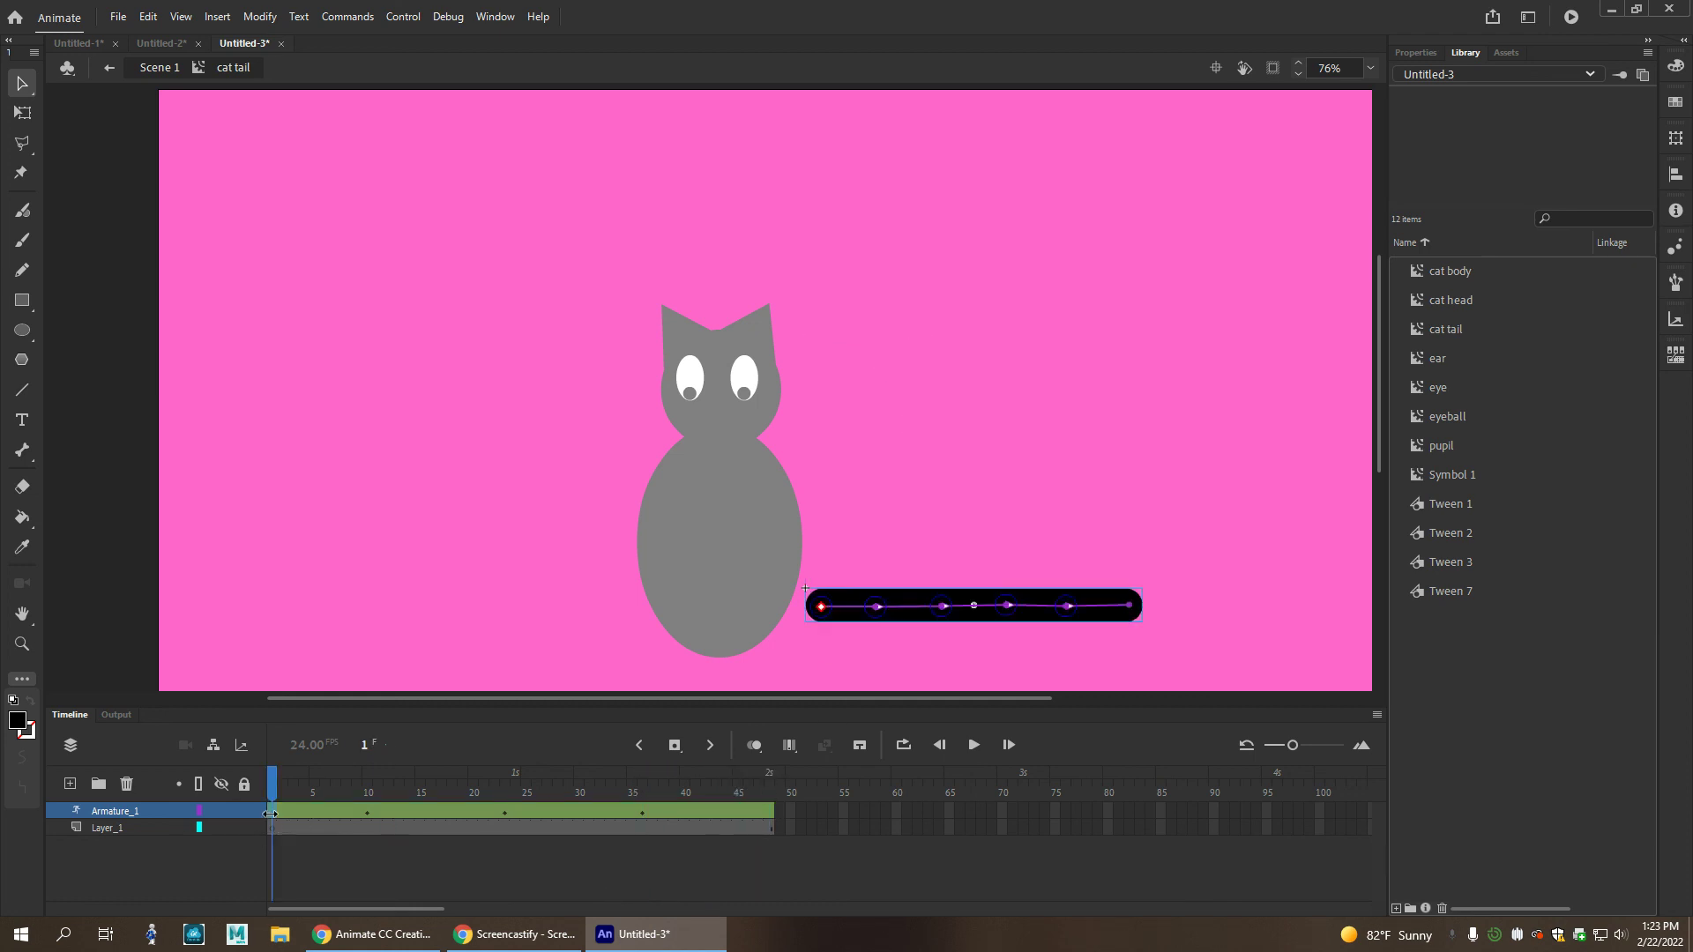
{"action": "right_click", "coordinate": [271, 812]}
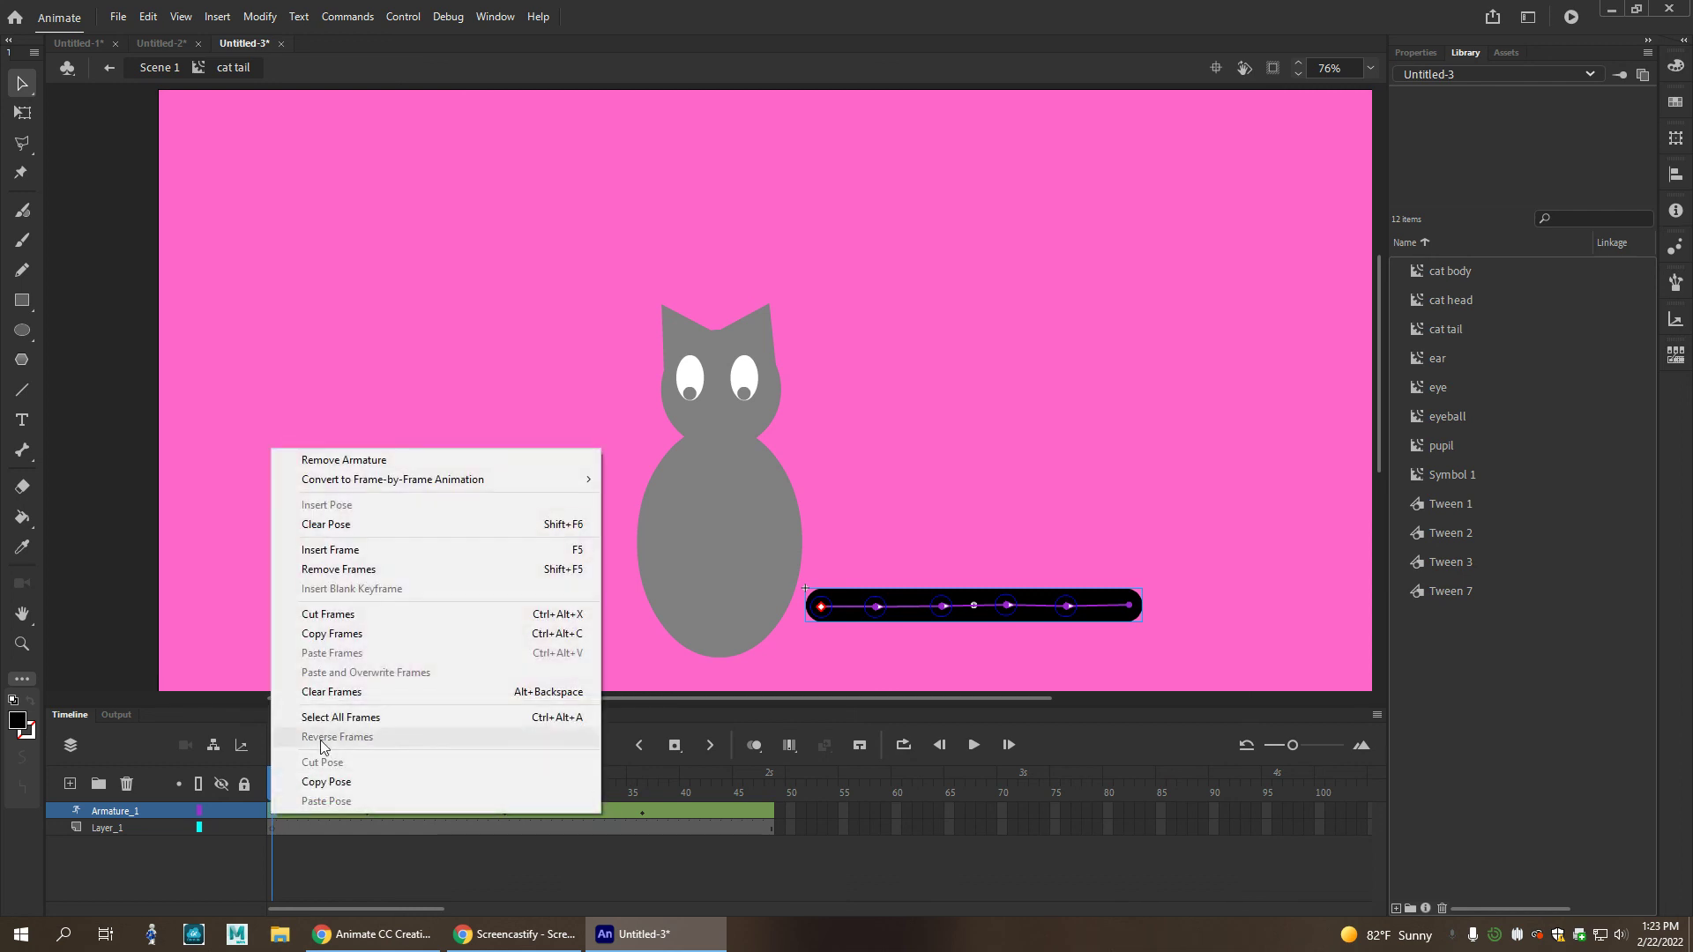
{"action": "left_click", "coordinate": [344, 633]}
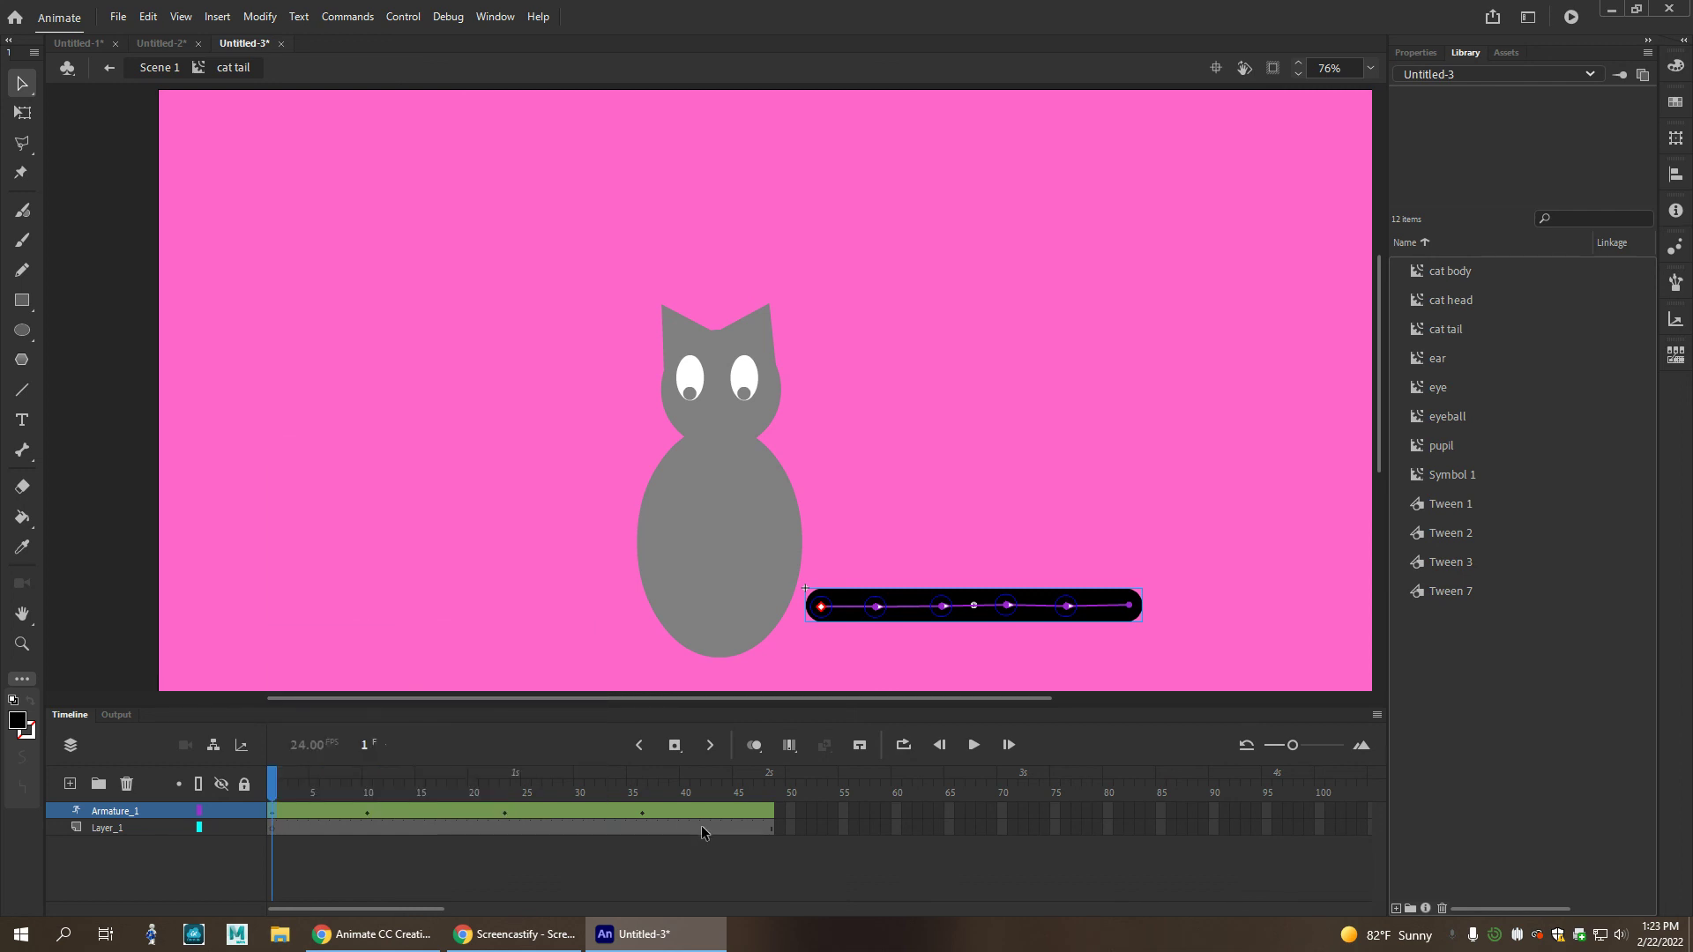
{"action": "left_click", "coordinate": [767, 812]}
{"action": "right_click", "coordinate": [767, 812]}
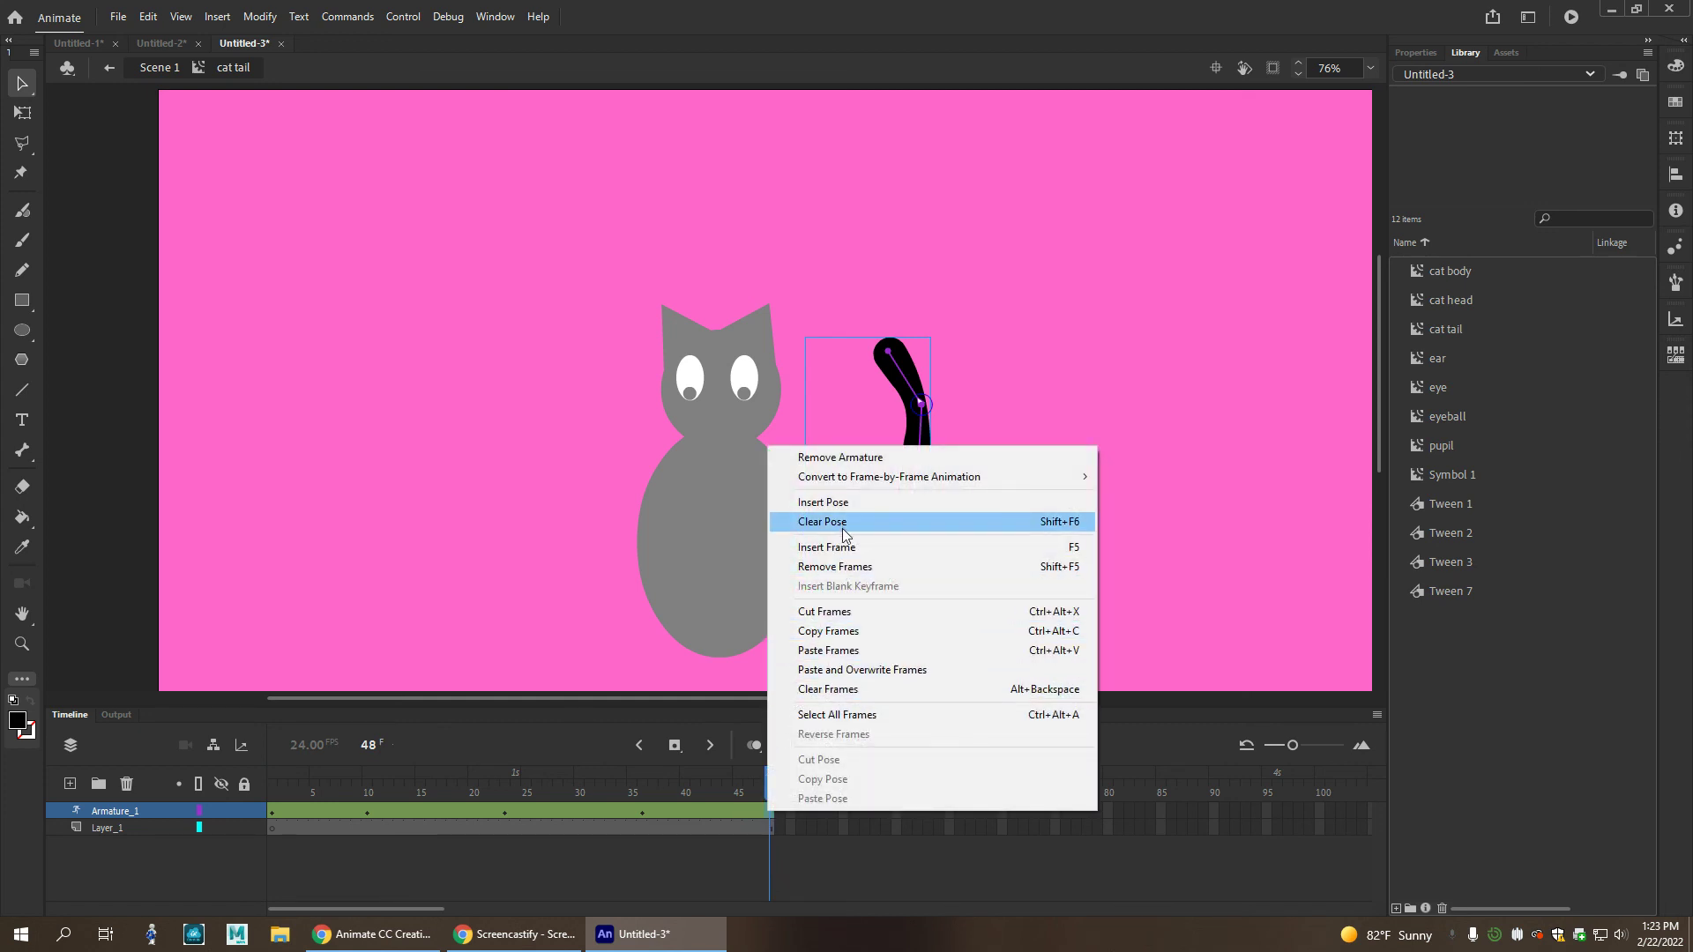
{"action": "left_click", "coordinate": [839, 650]}
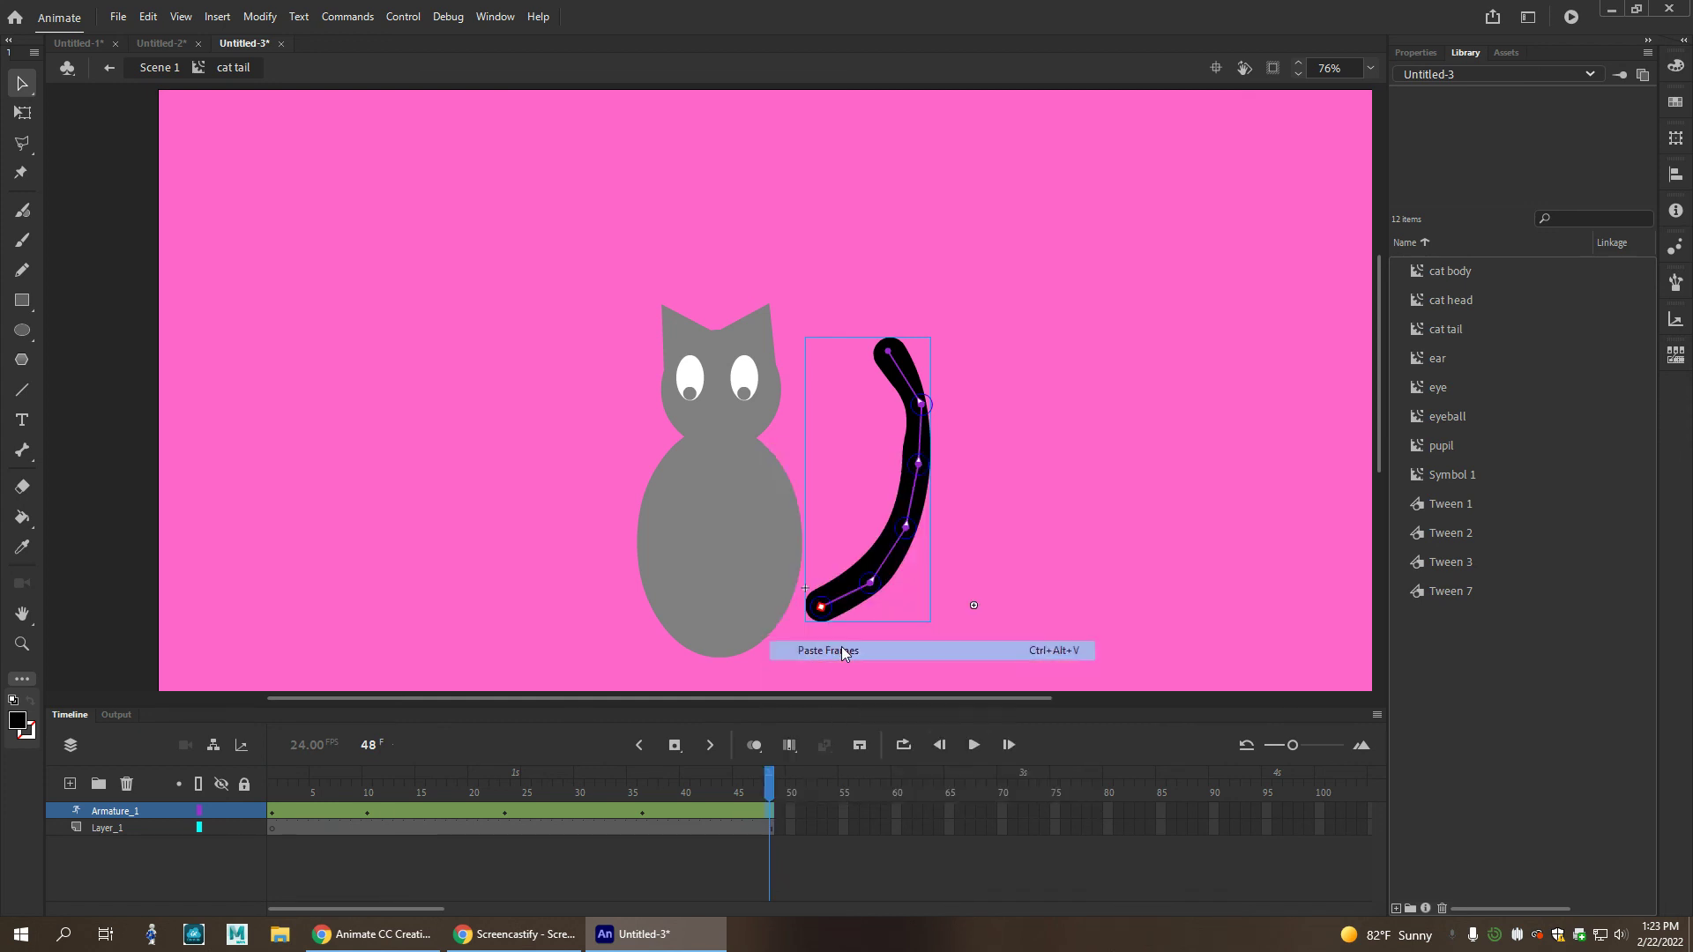
{"action": "left_click", "coordinate": [767, 815]}
{"action": "mouse_move", "coordinate": [769, 797]}
{"action": "left_mouse_down"}
{"action": "mouse_move", "coordinate": [410, 794]}
{"action": "mouse_move", "coordinate": [690, 769]}
{"action": "mouse_move", "coordinate": [769, 780]}
{"action": "left_mouse_up"}
{"action": "right_click", "coordinate": [770, 809]}
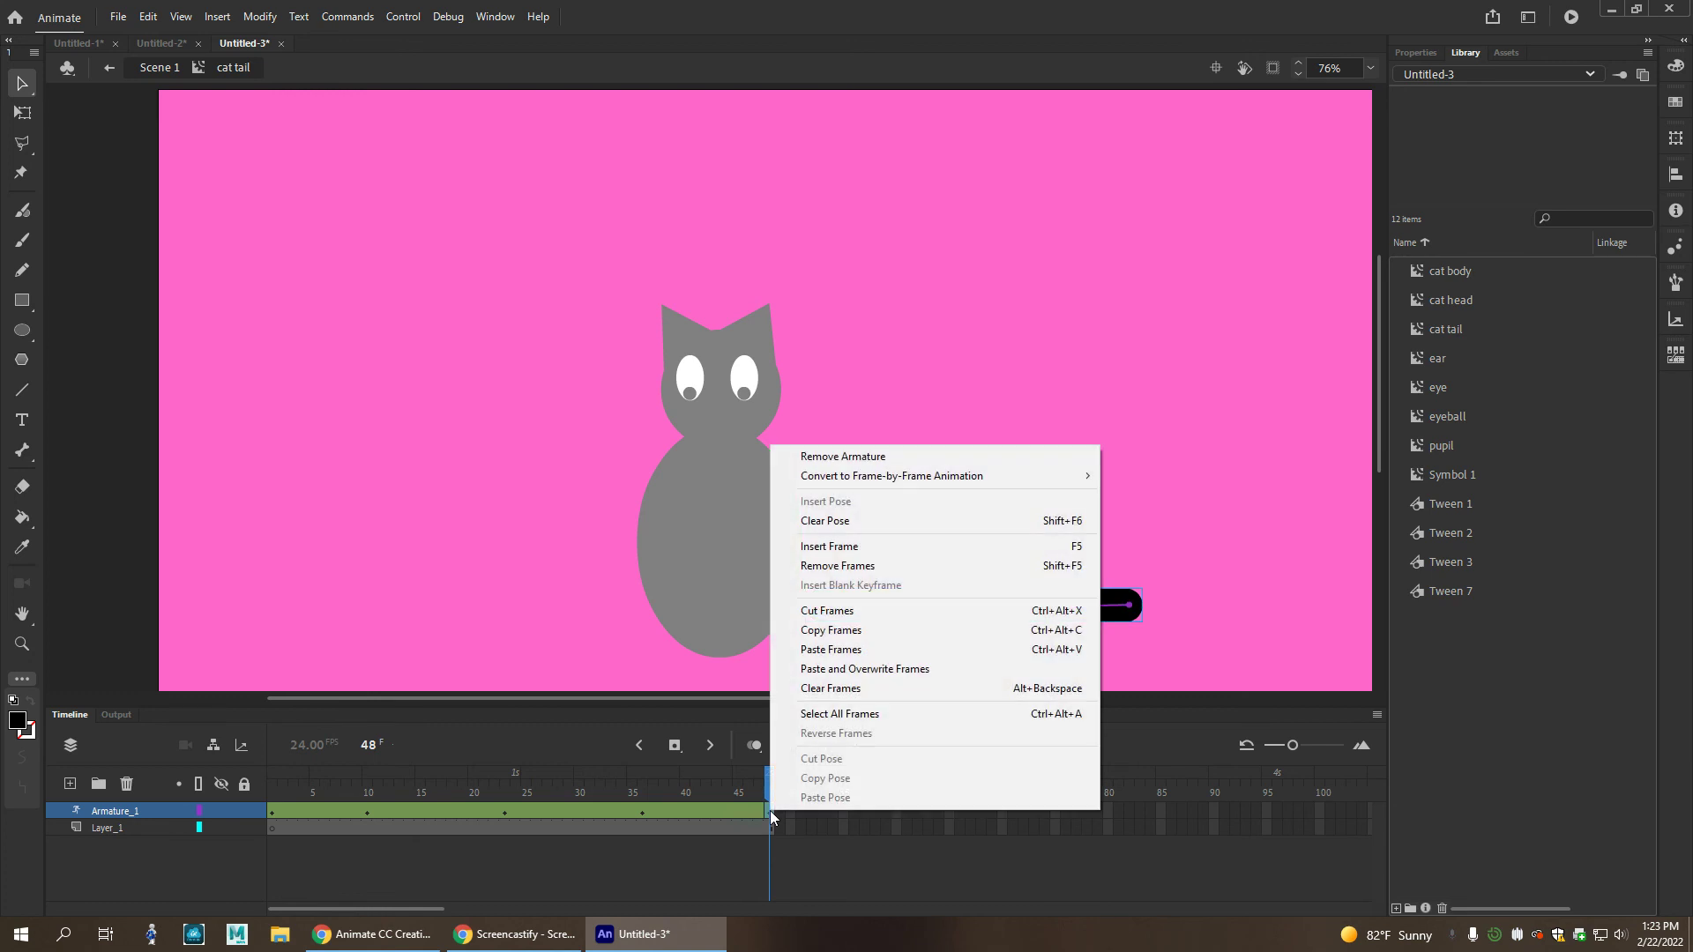
{"action": "left_click", "coordinate": [631, 575]}
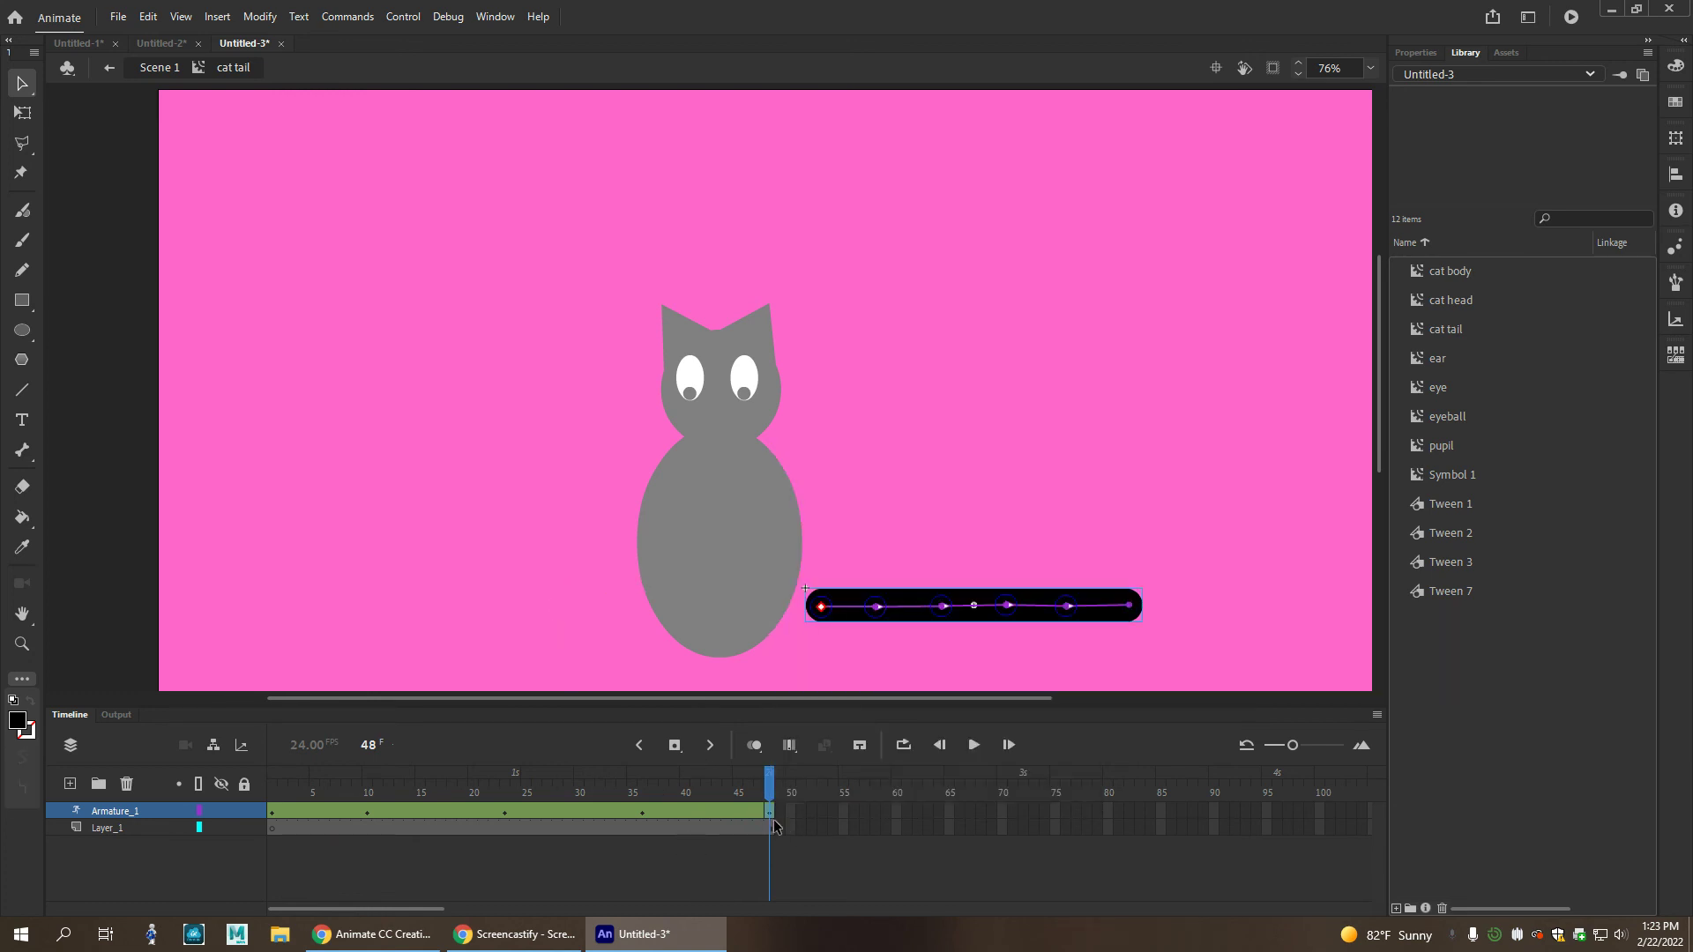
{"action": "key", "text": "Return"}
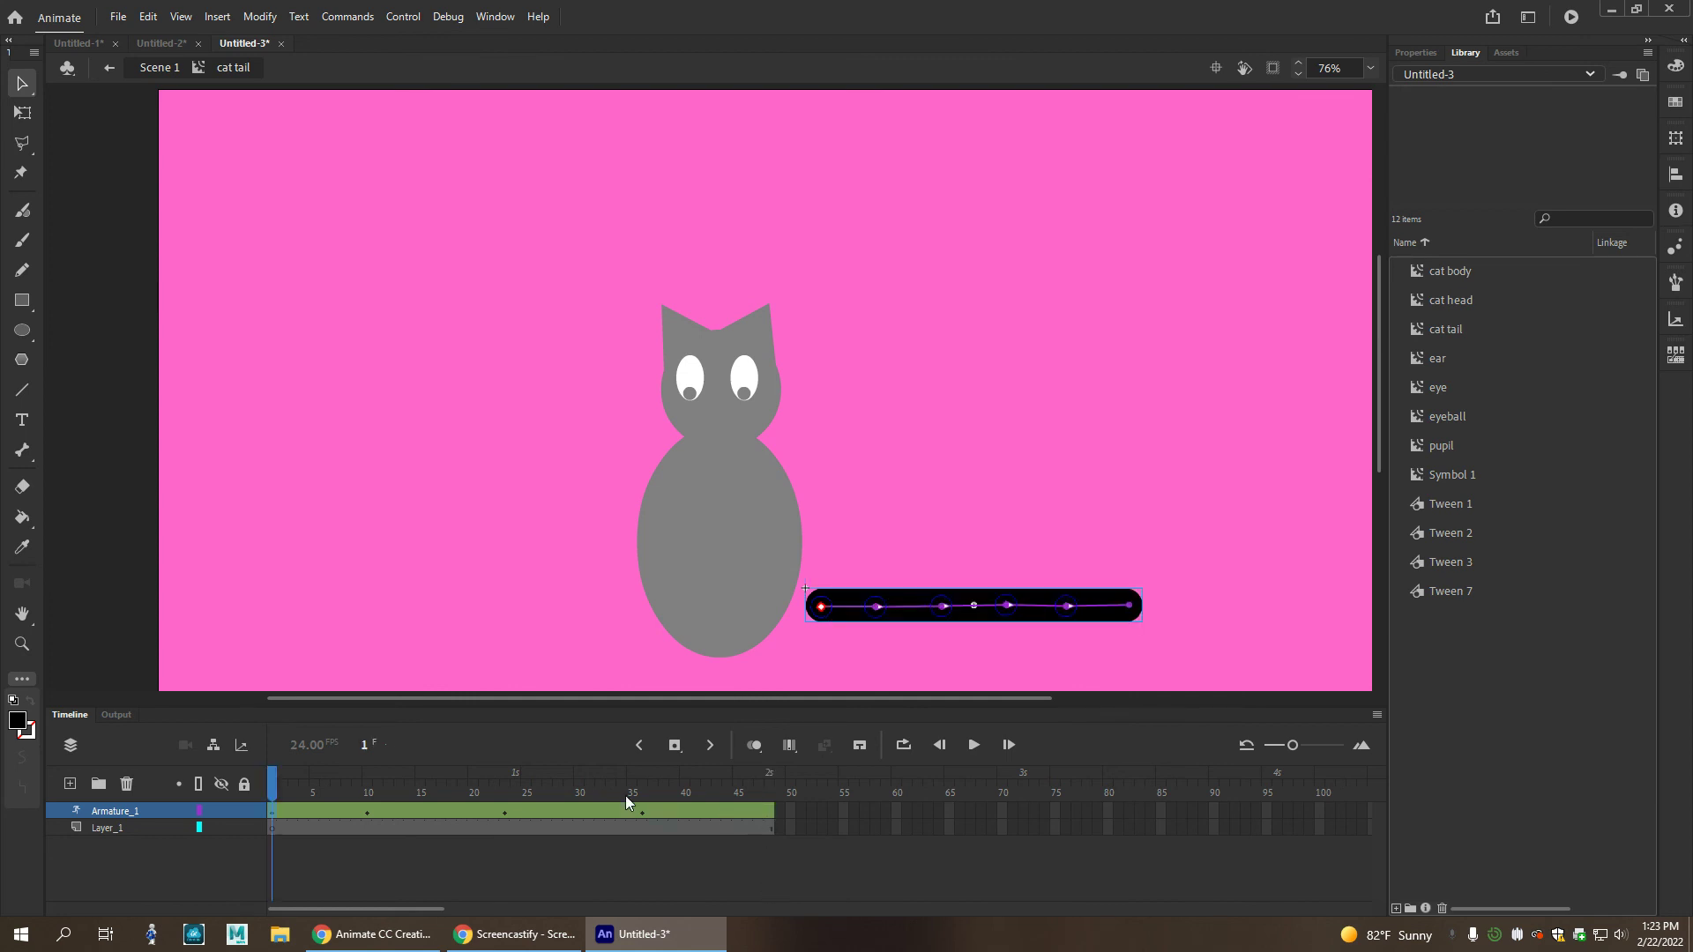
At frame 48, swing the tail down and outward by its tip, and lower the bone near its base slightly.
{"action": "left_click_drag", "start_coordinate": [280, 770], "coordinate": [770, 829]}
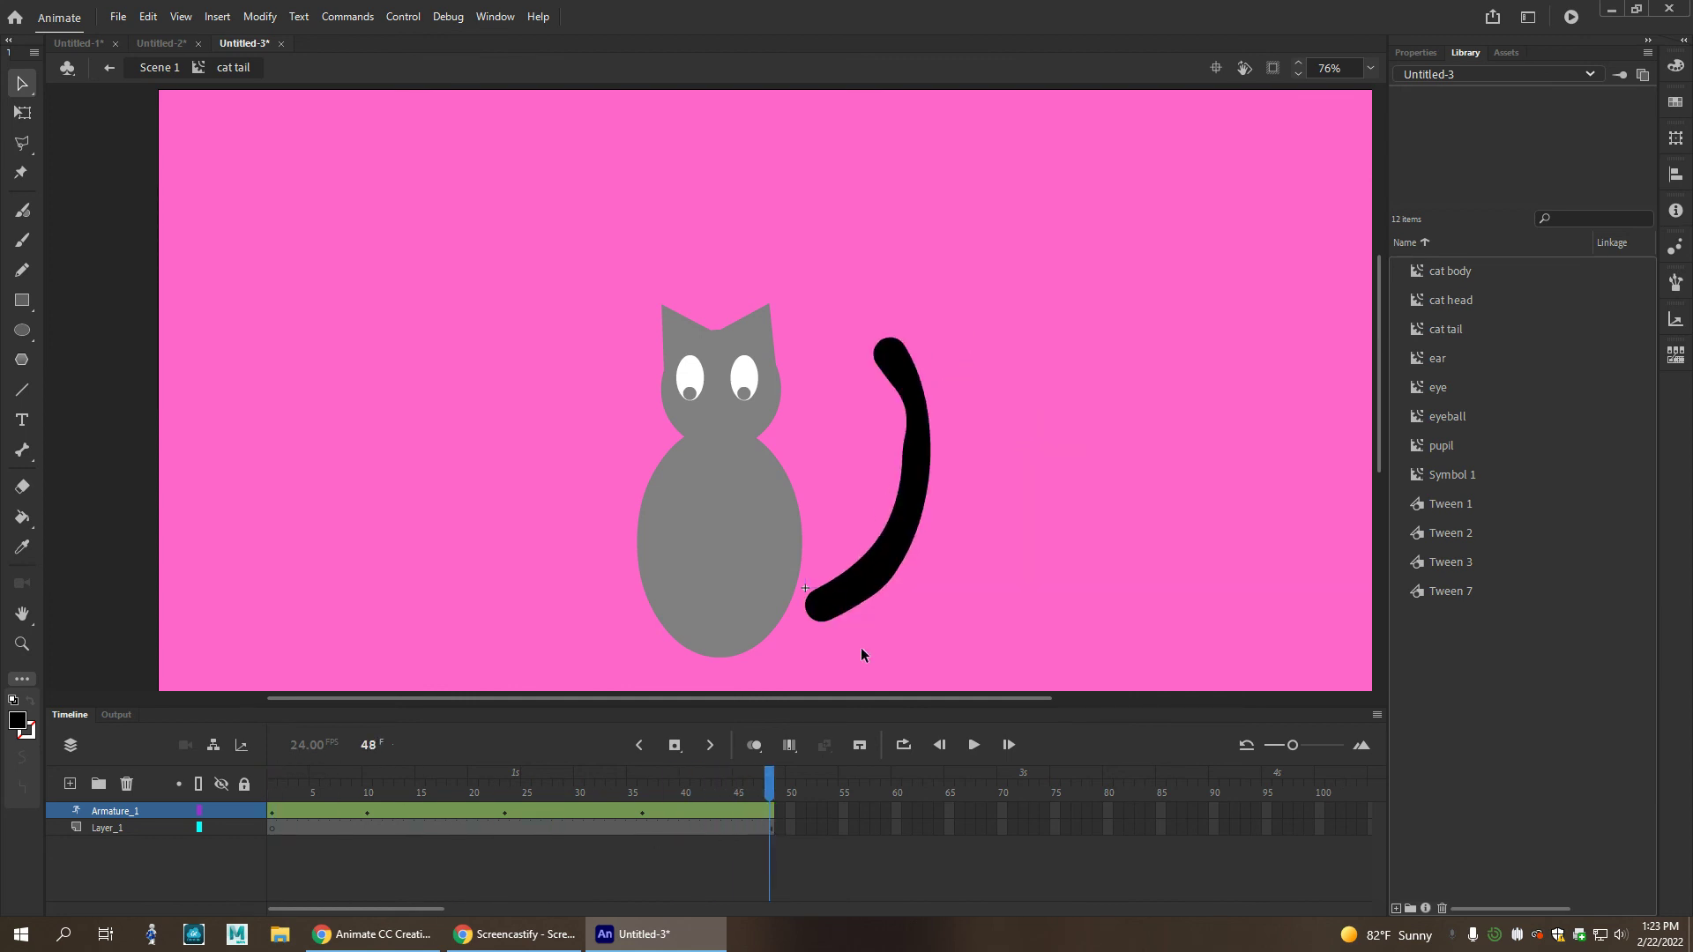
{"action": "left_click", "coordinate": [921, 407]}
{"action": "left_click_drag", "start_coordinate": [895, 357], "coordinate": [1125, 447]}
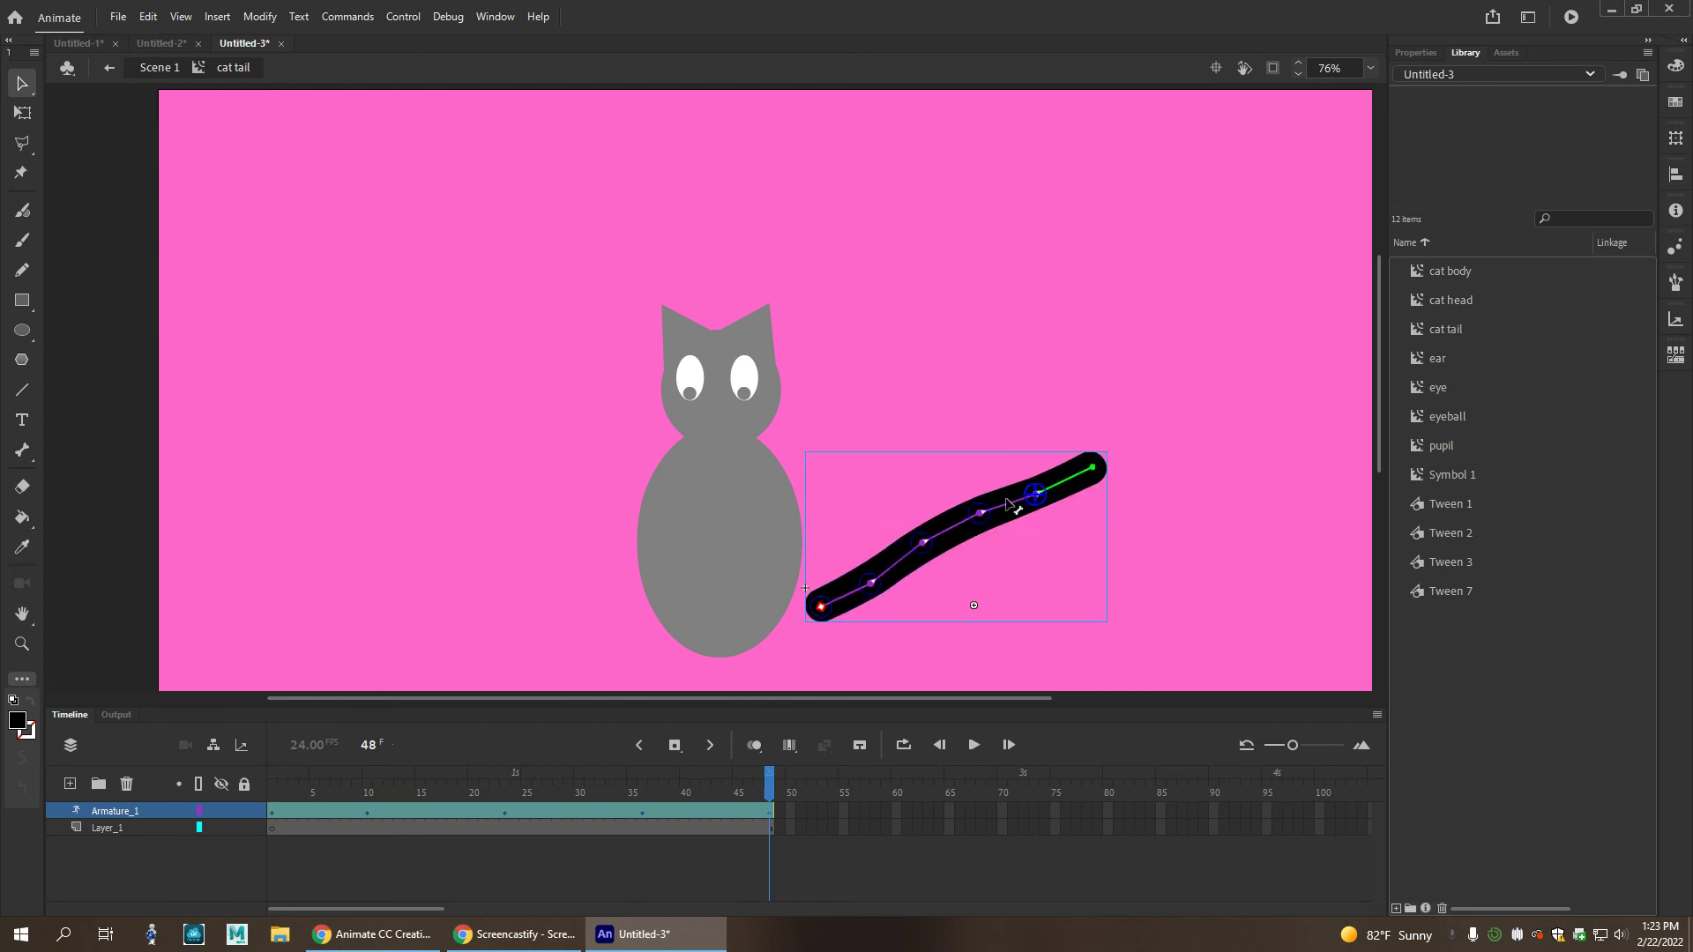
{"action": "left_click_drag", "start_coordinate": [929, 552], "coordinate": [935, 566]}
Try a small downward adjustment of the bones near the tail's base at frame 45, and undo it.
{"action": "mouse_move", "coordinate": [766, 792]}
{"action": "left_mouse_down"}
{"action": "mouse_move", "coordinate": [421, 792]}
{"action": "mouse_move", "coordinate": [738, 792]}
{"action": "left_mouse_up"}
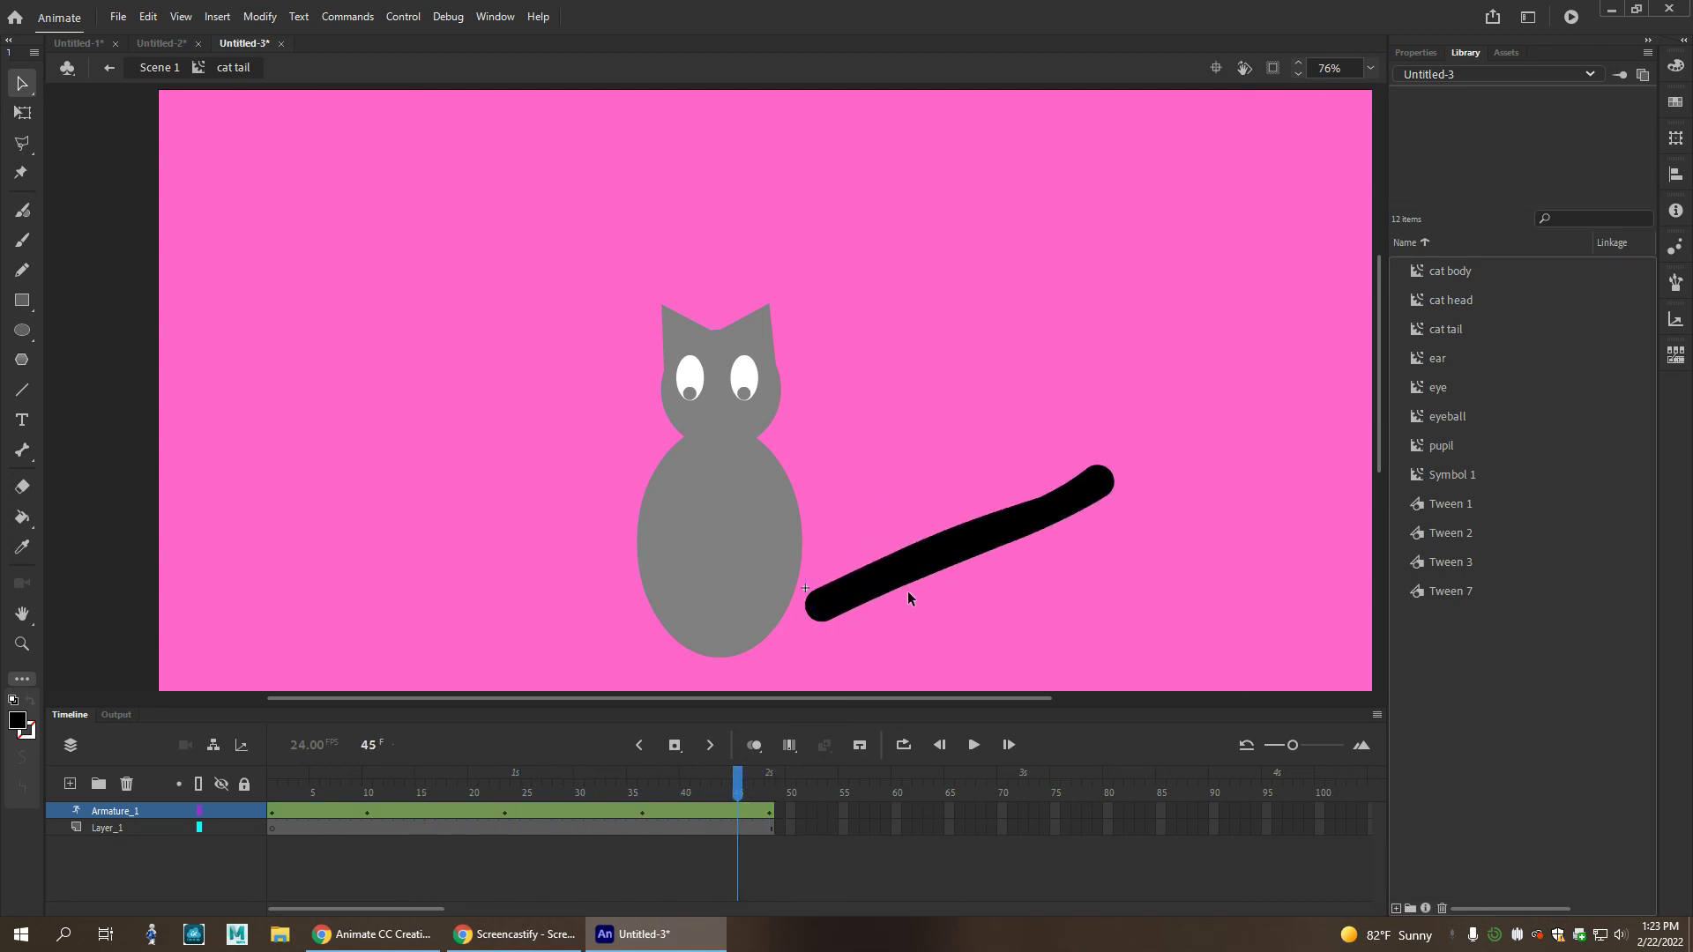
{"action": "left_click", "coordinate": [884, 583]}
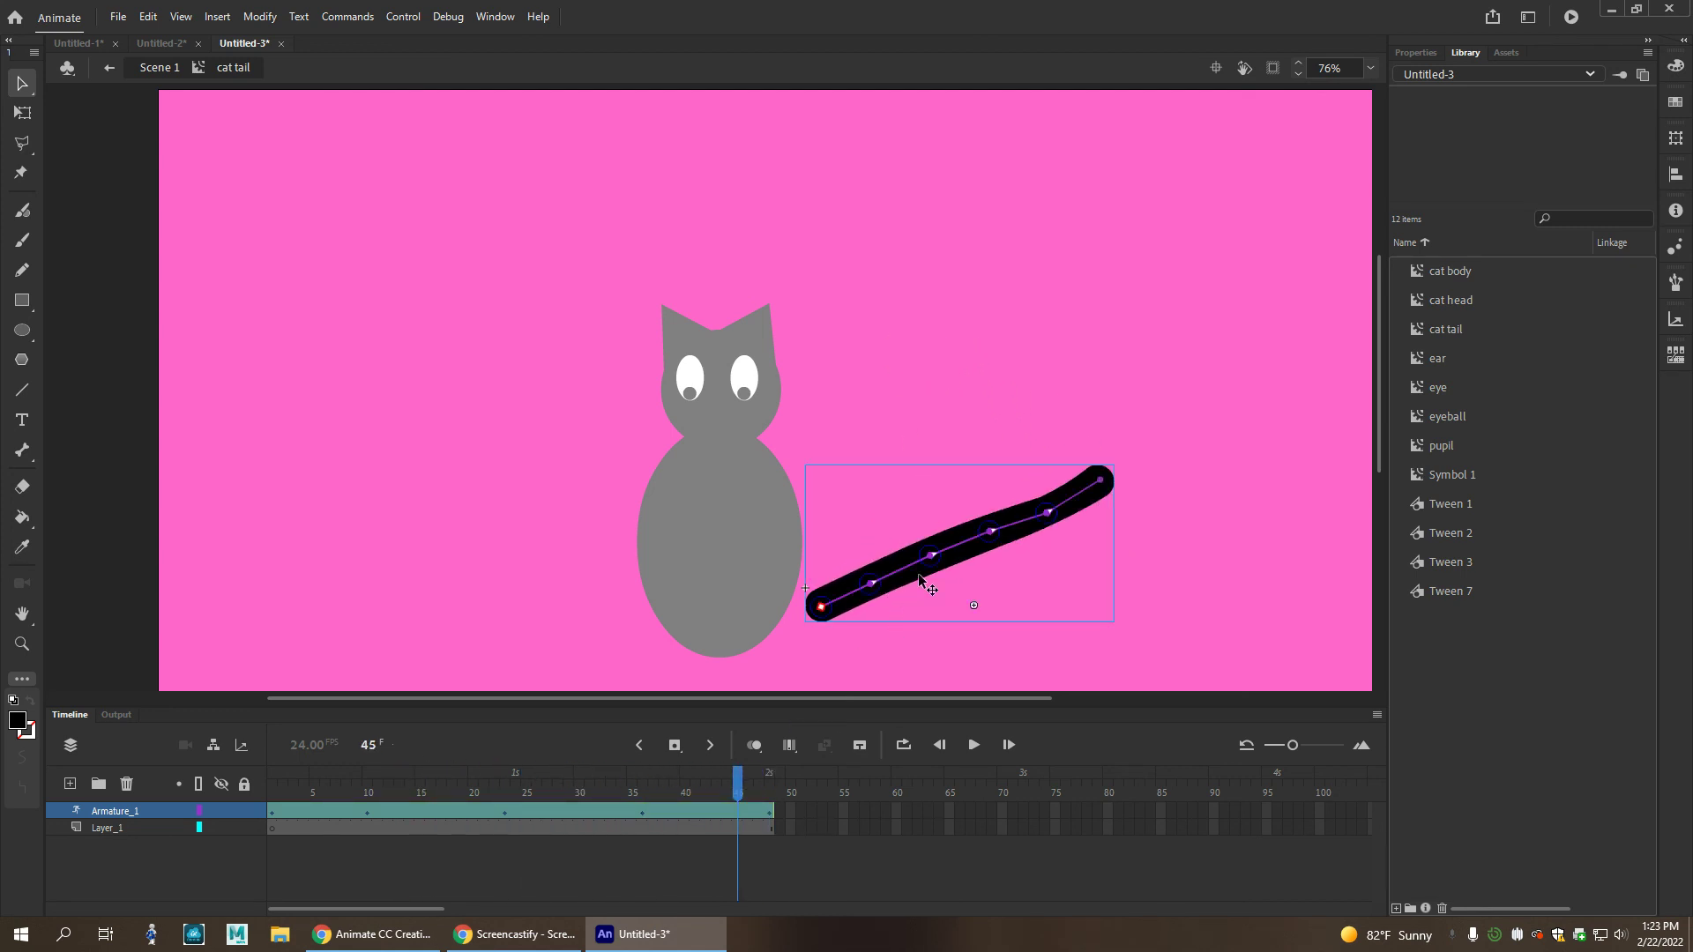
{"action": "left_click", "coordinate": [922, 574]}
{"action": "left_click_drag", "start_coordinate": [888, 582], "coordinate": [921, 568]}
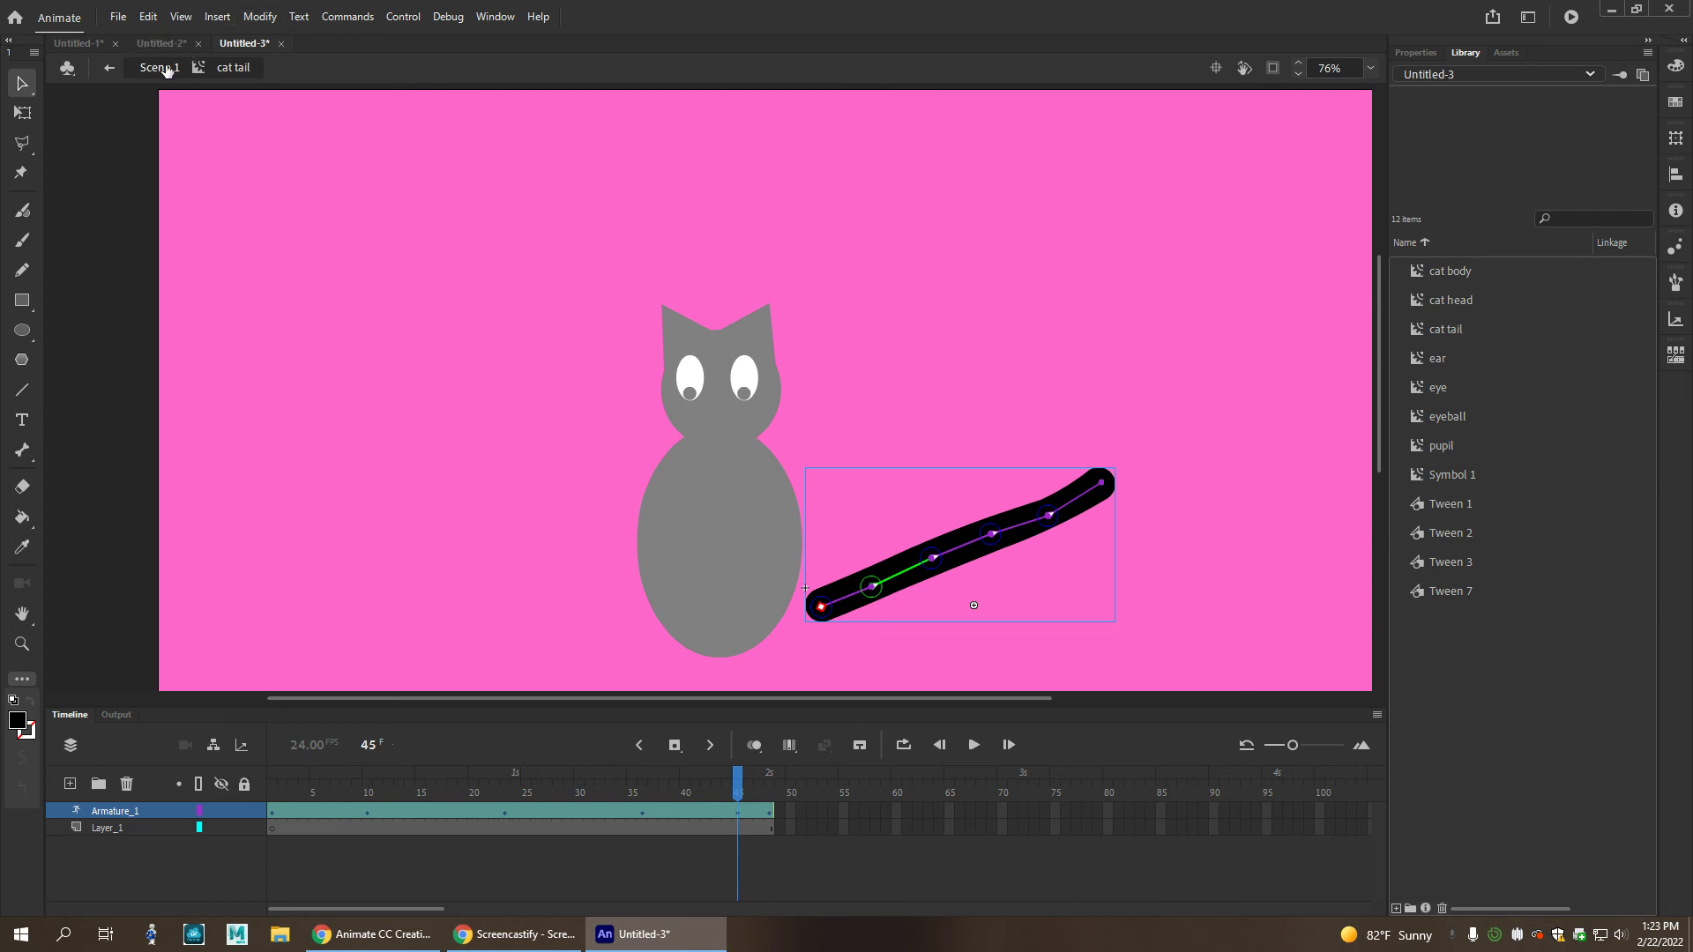
{"action": "mouse_move", "coordinate": [737, 790]}
{"action": "left_mouse_down"}
{"action": "mouse_move", "coordinate": [717, 790]}
{"action": "mouse_move", "coordinate": [756, 790]}
{"action": "mouse_move", "coordinate": [737, 790]}
{"action": "left_mouse_up"}
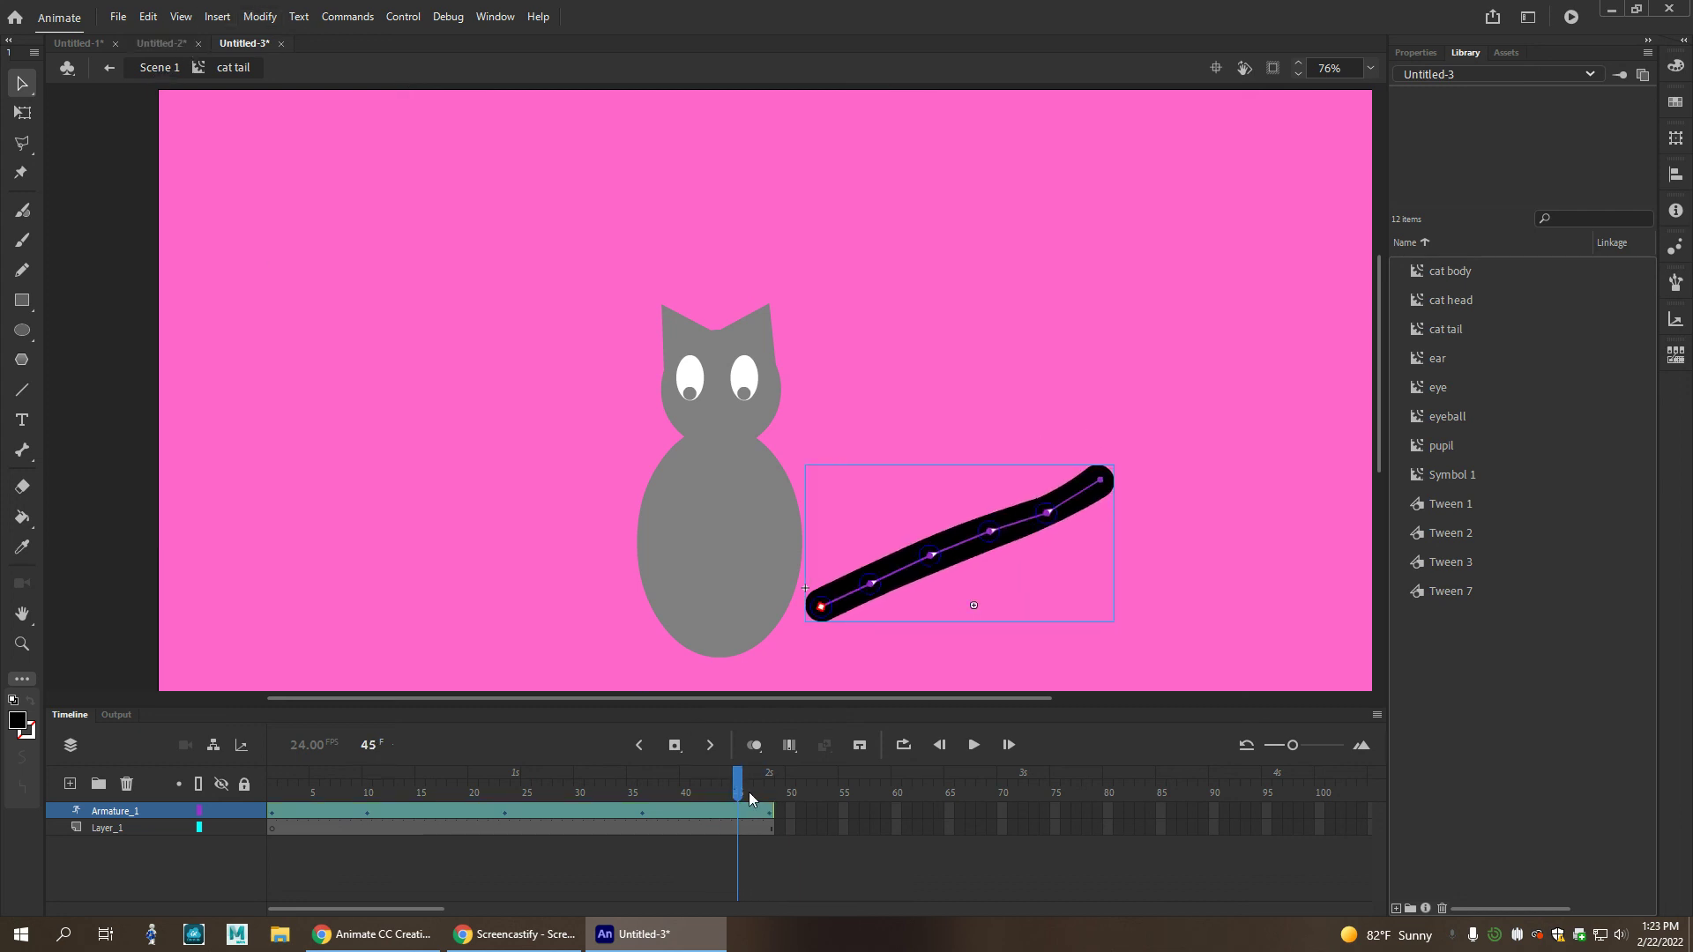
Return to Scene 1 and move the tail instance so its base tucks behind the cat's lower body.
{"action": "left_click", "coordinate": [163, 68]}
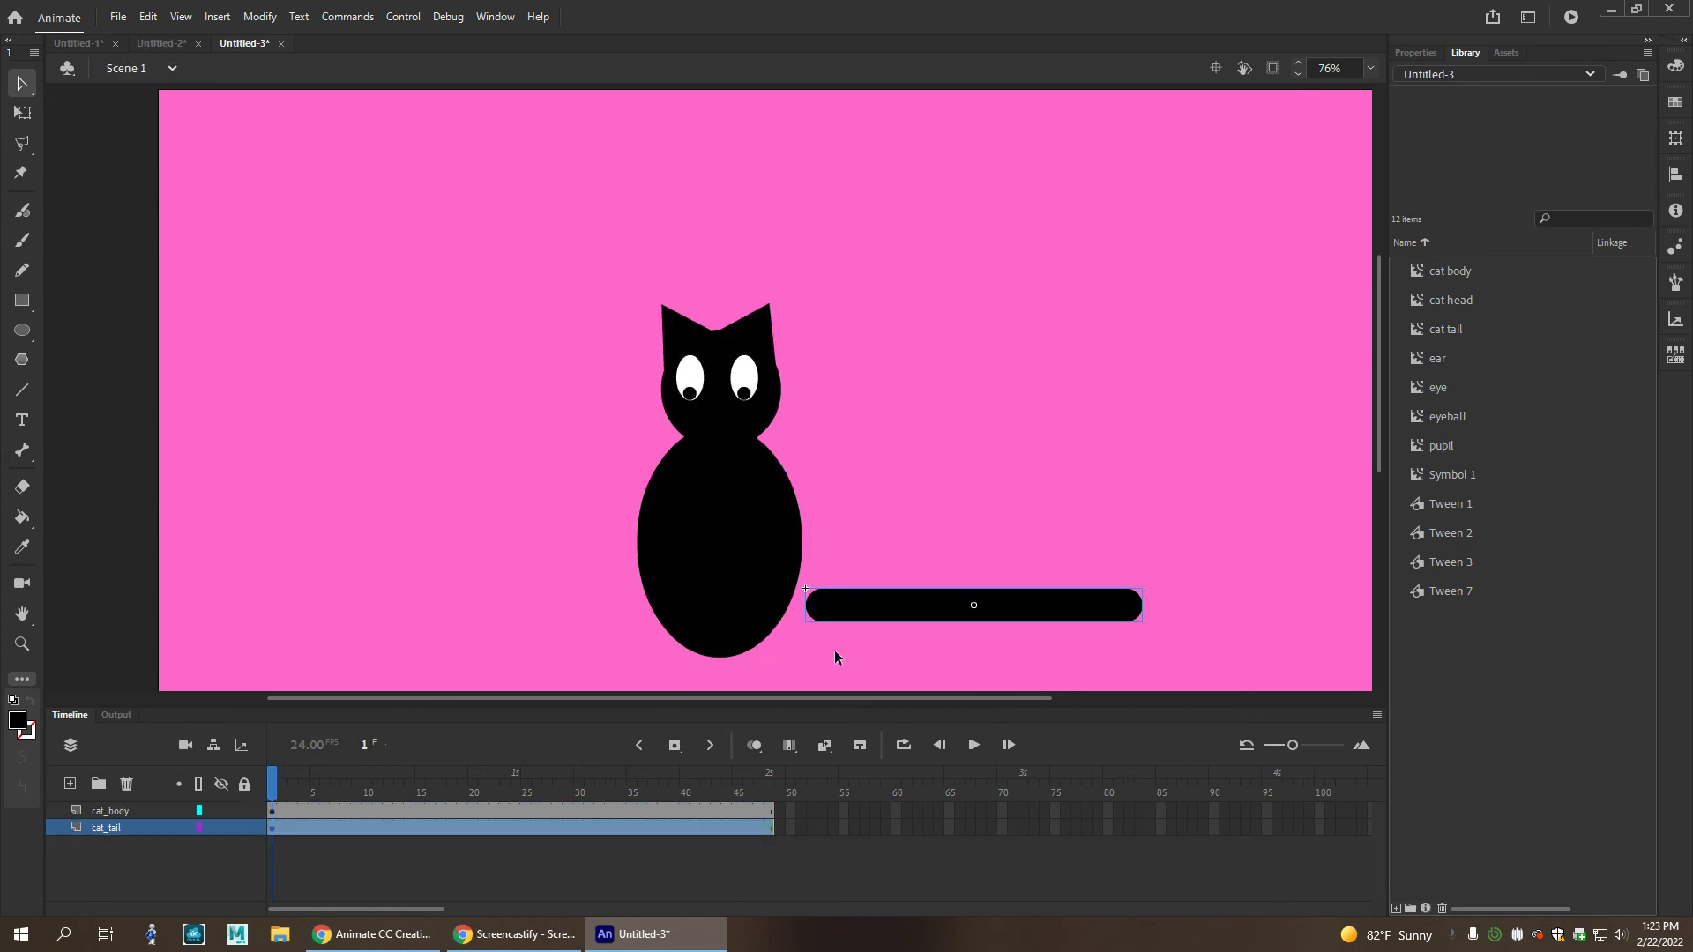
{"action": "left_click_drag", "start_coordinate": [892, 614], "coordinate": [788, 639]}
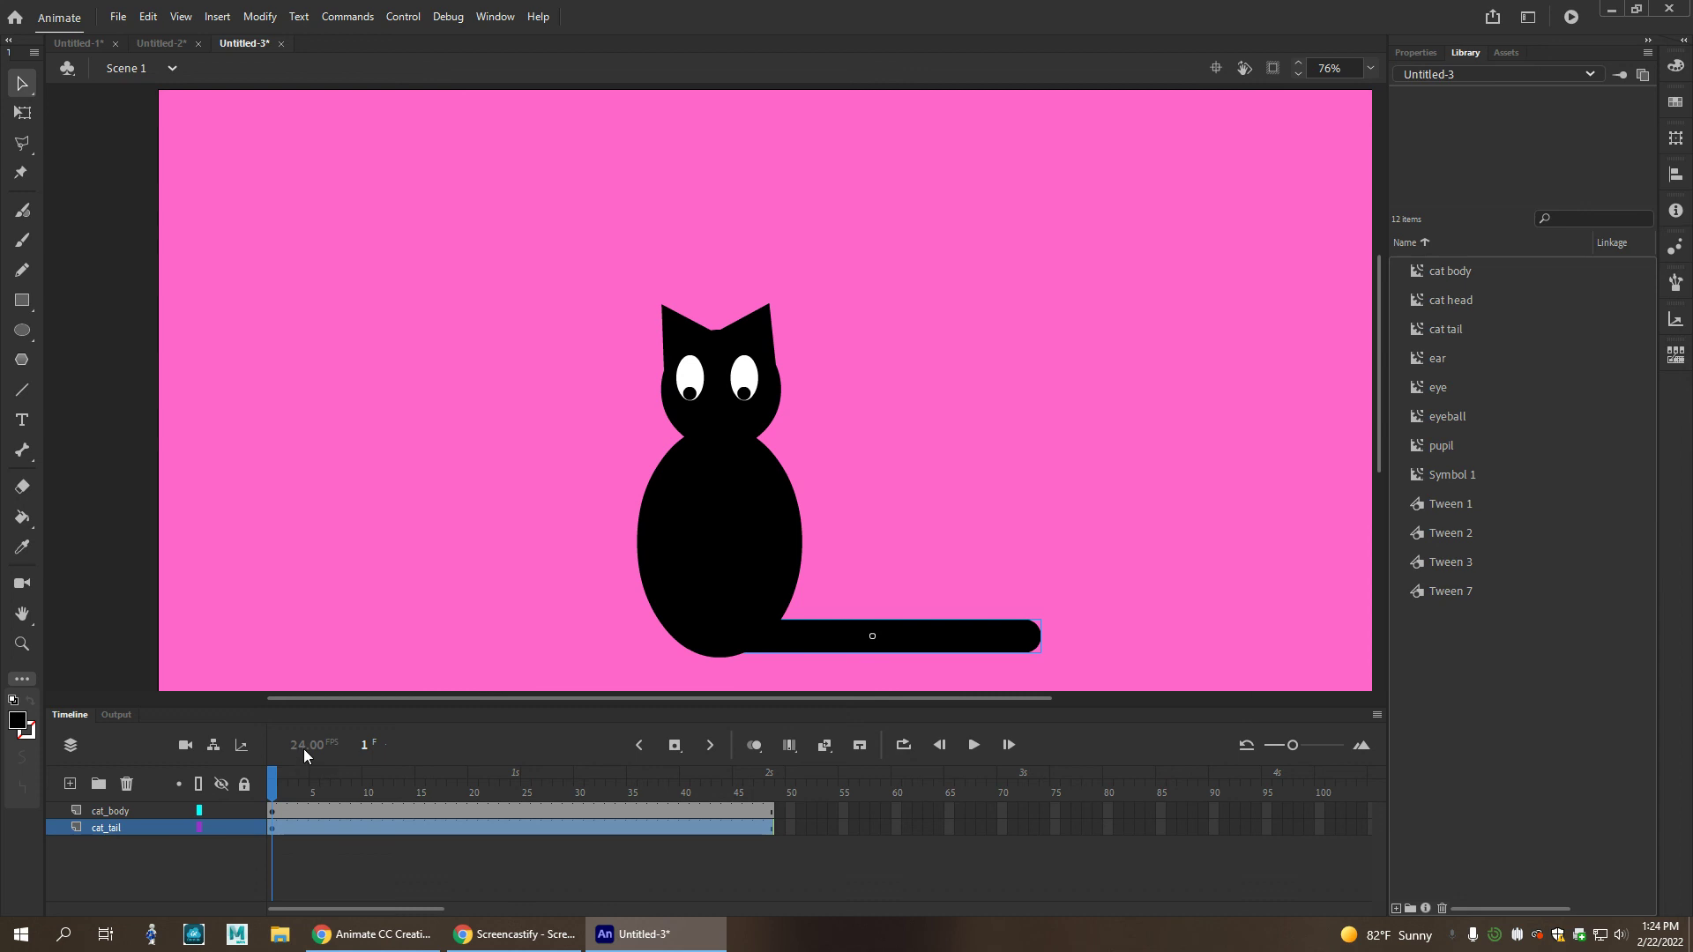
Scrub the first frames of the main timeline and test the movie to preview the tail and eye animation.
{"action": "mouse_move", "coordinate": [279, 784]}
{"action": "left_mouse_down"}
{"action": "mouse_move", "coordinate": [770, 783]}
{"action": "mouse_move", "coordinate": [297, 785]}
{"action": "left_mouse_up"}
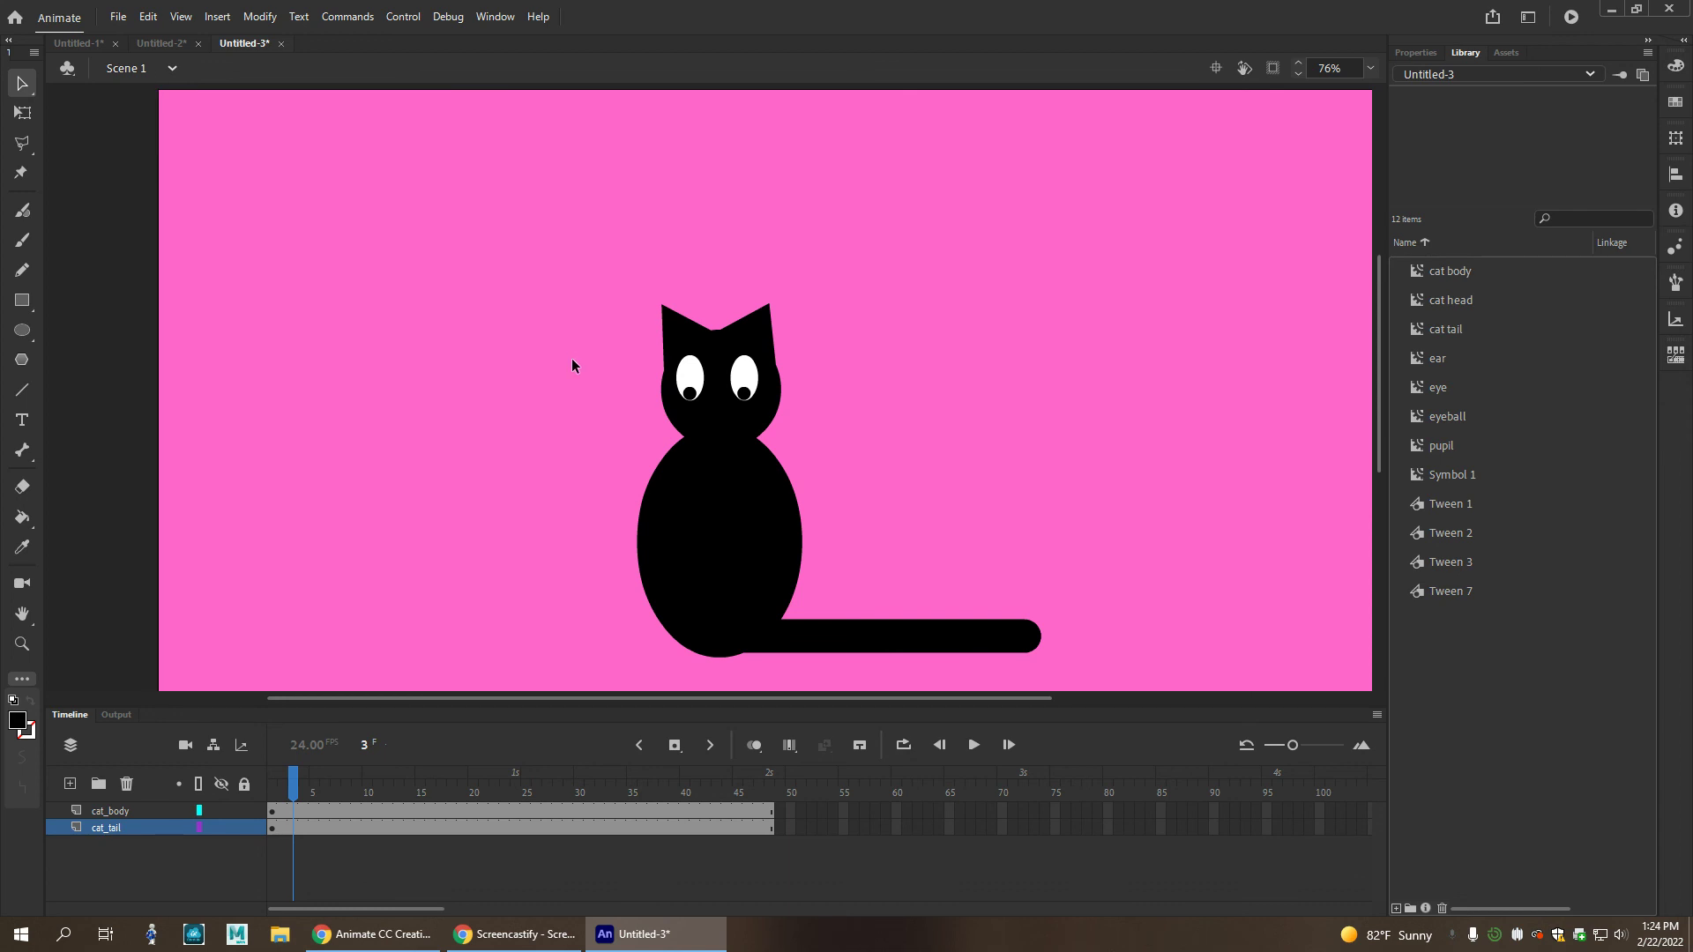
{"action": "key", "text": "ctrl+Return"}
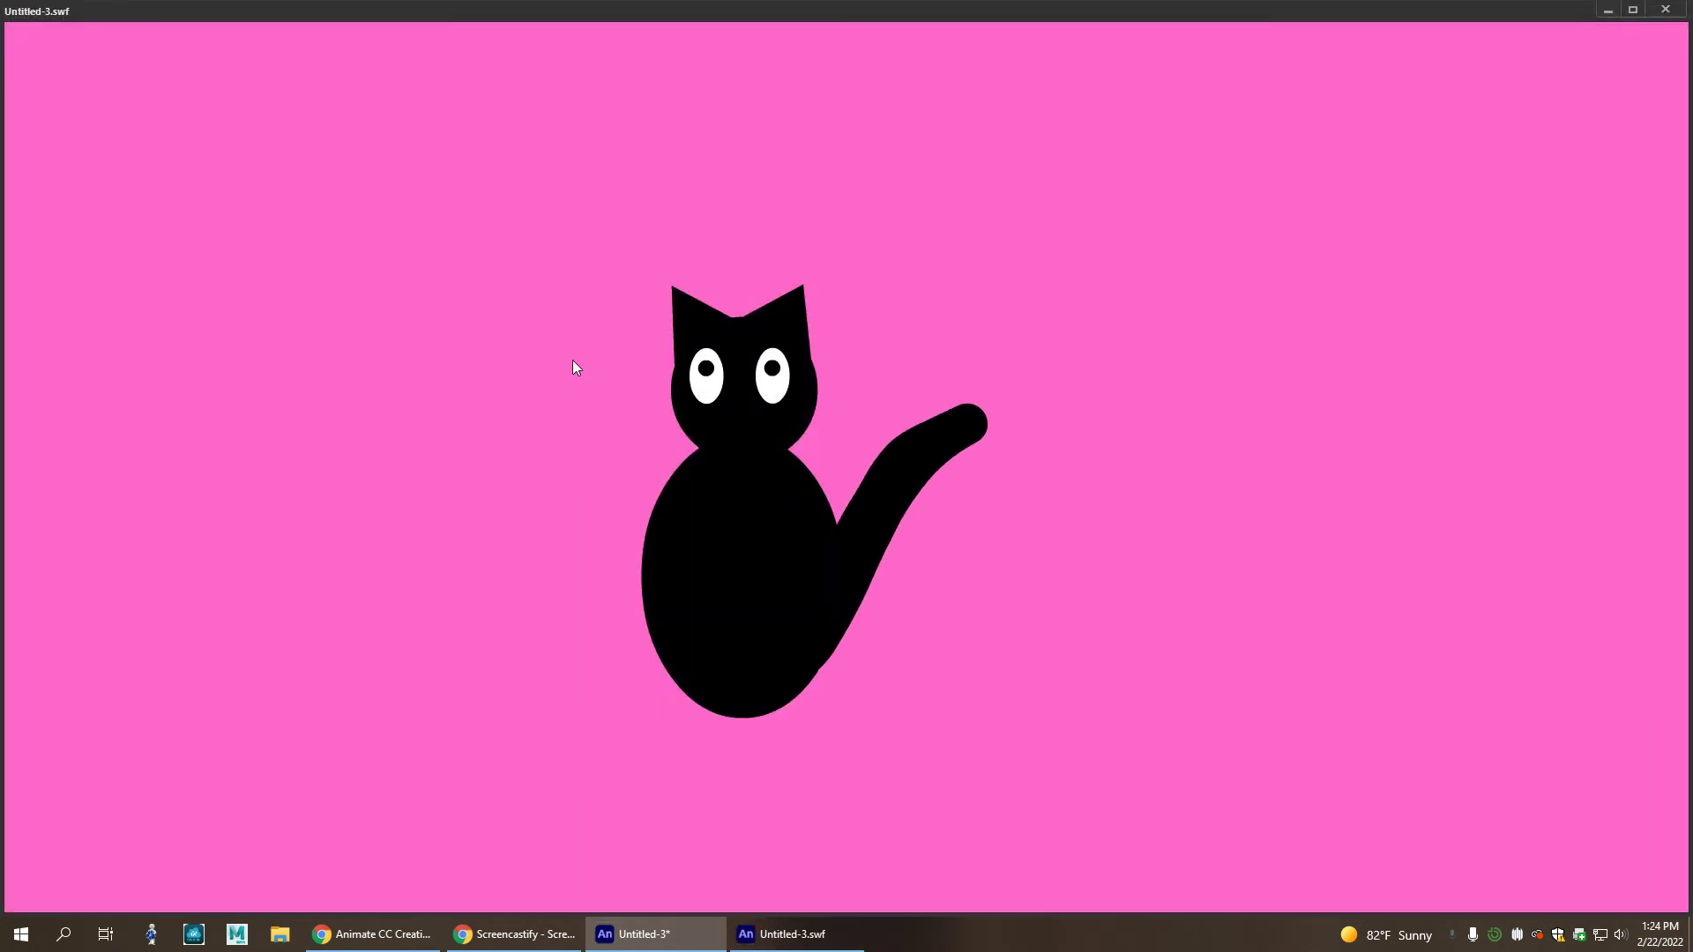